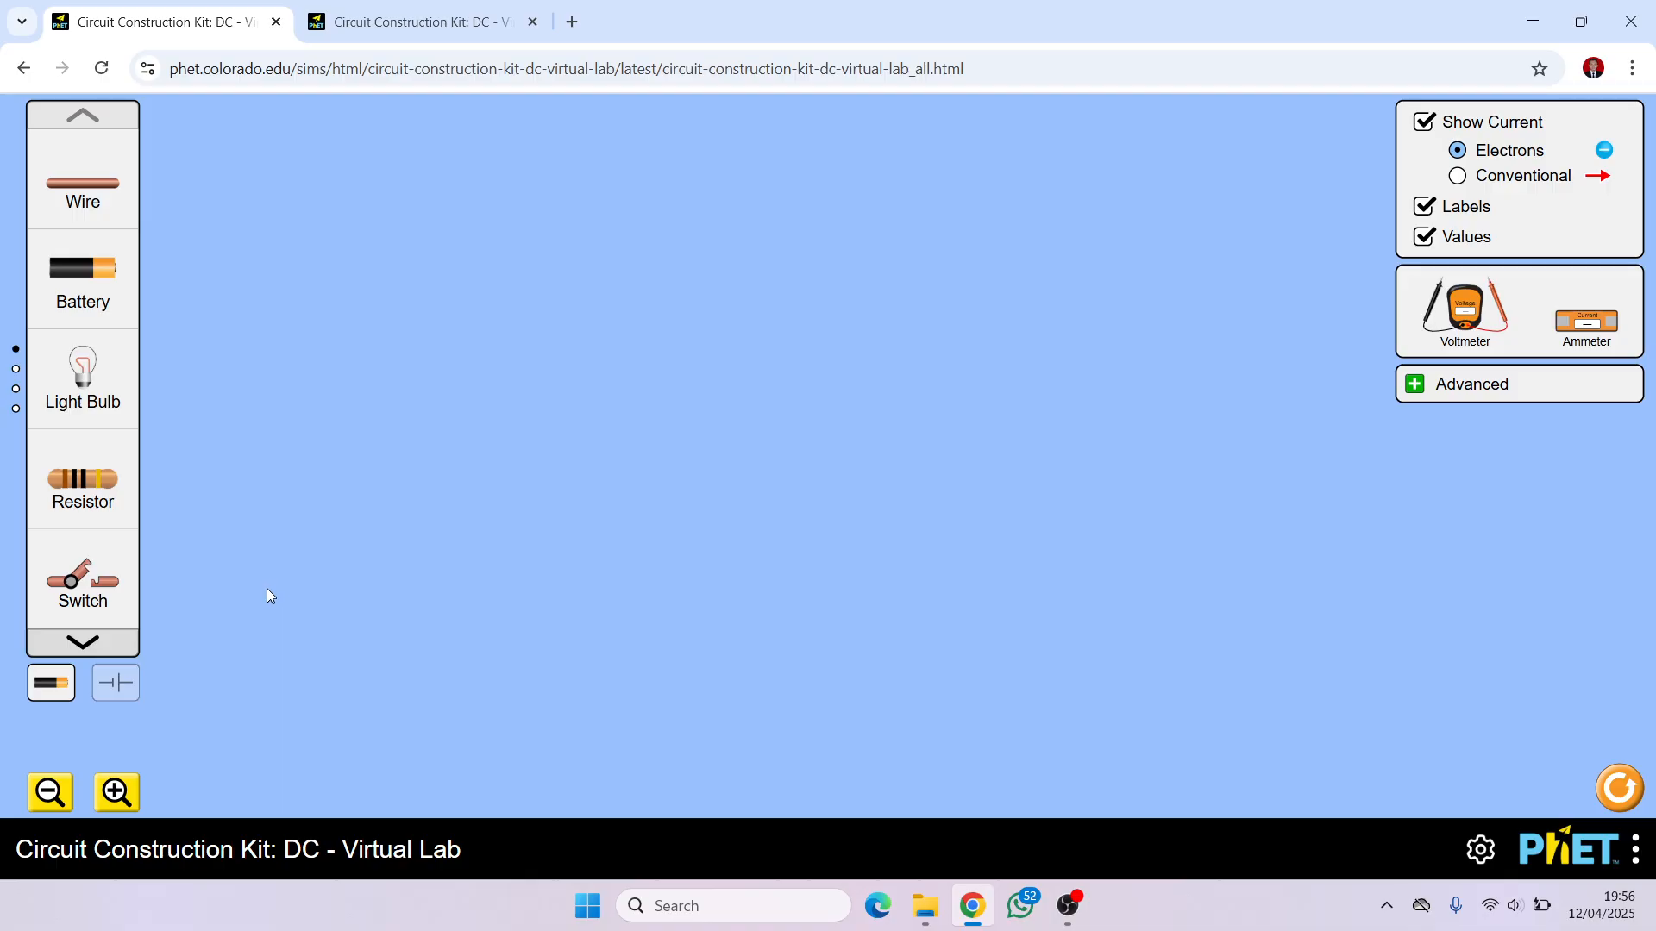
Place a high-voltage battery vertically on the left part of the empty workspace.
click(97, 646)
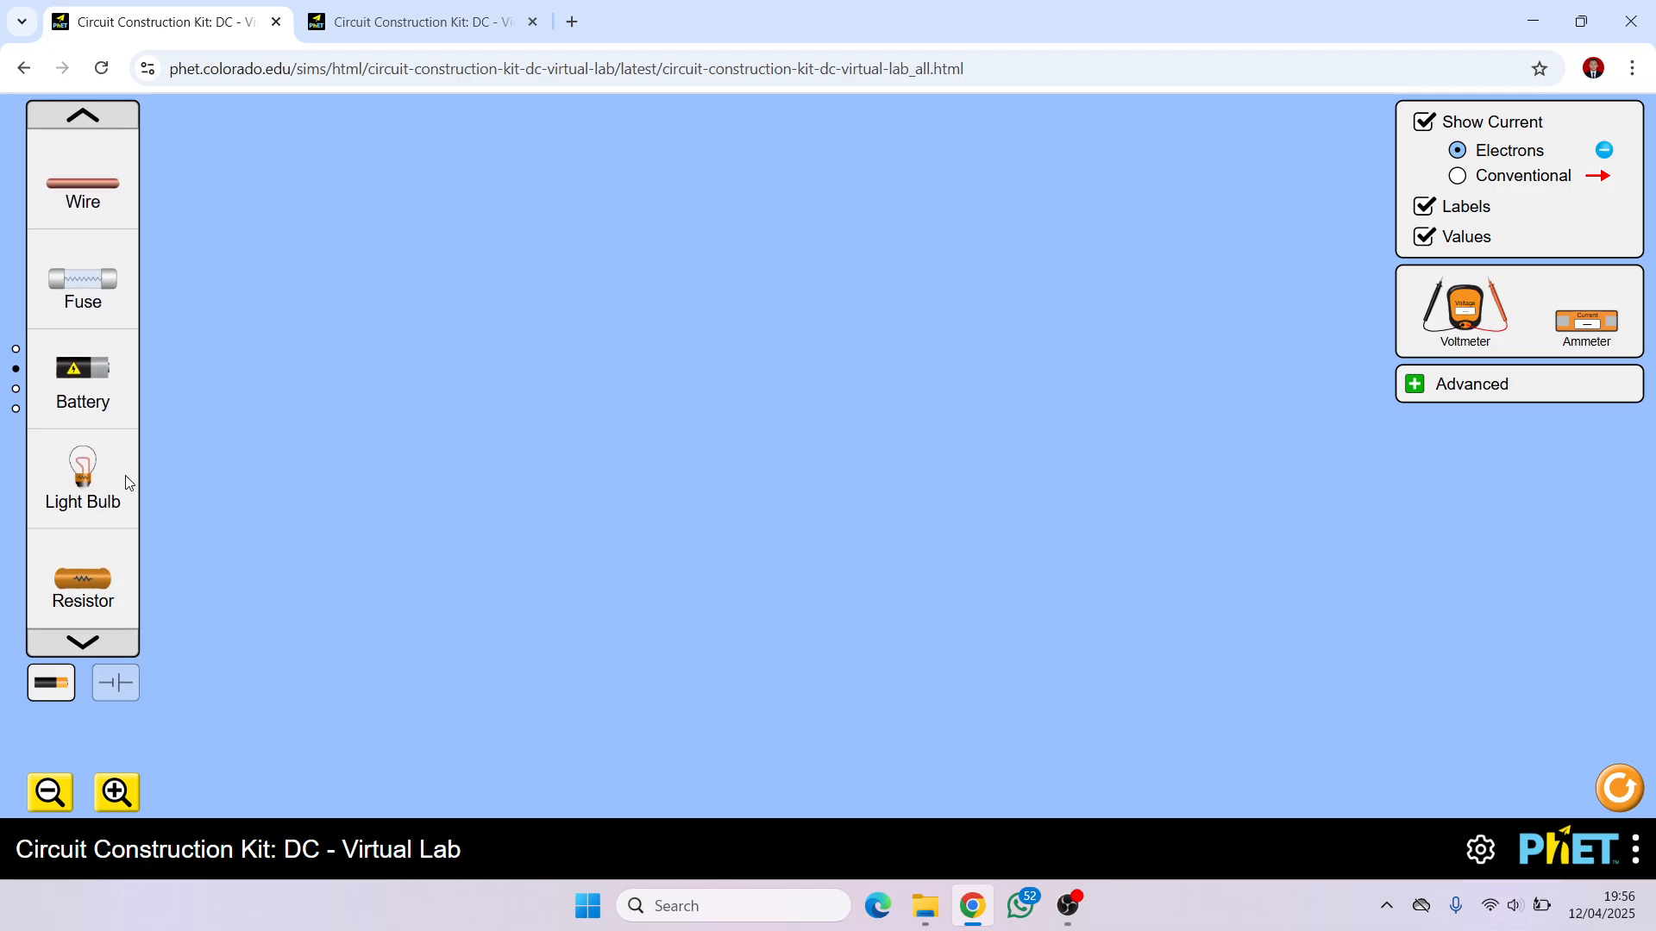
click(90, 120)
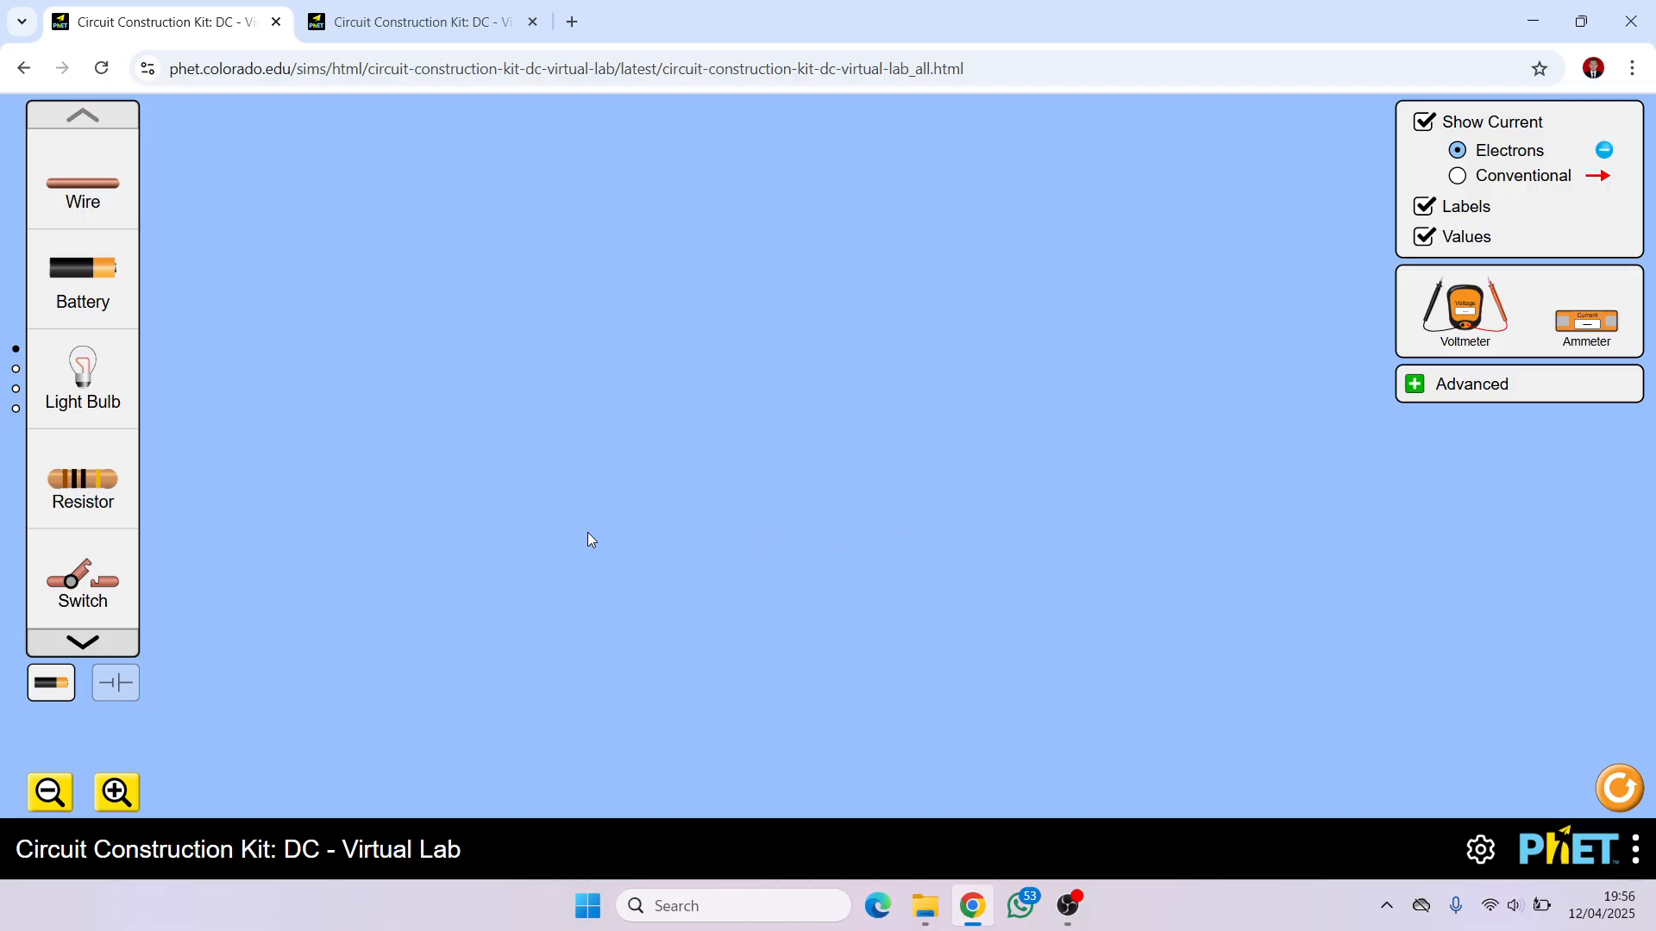
click(94, 642)
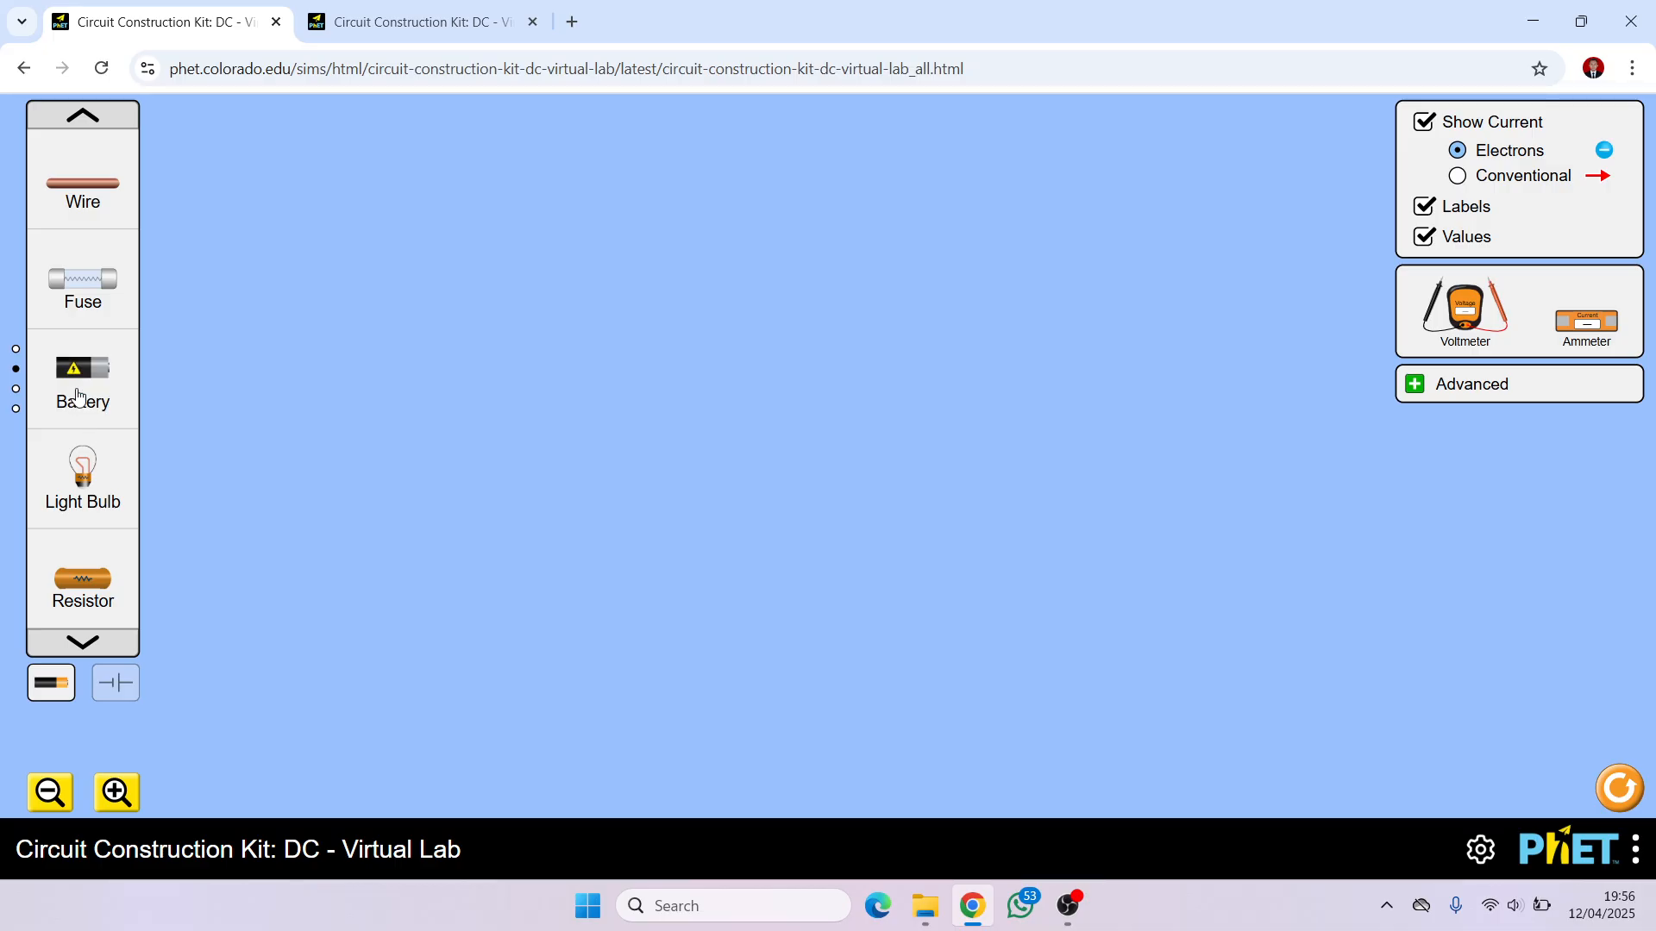
drag(81, 399, 361, 373)
drag(250, 457, 353, 528)
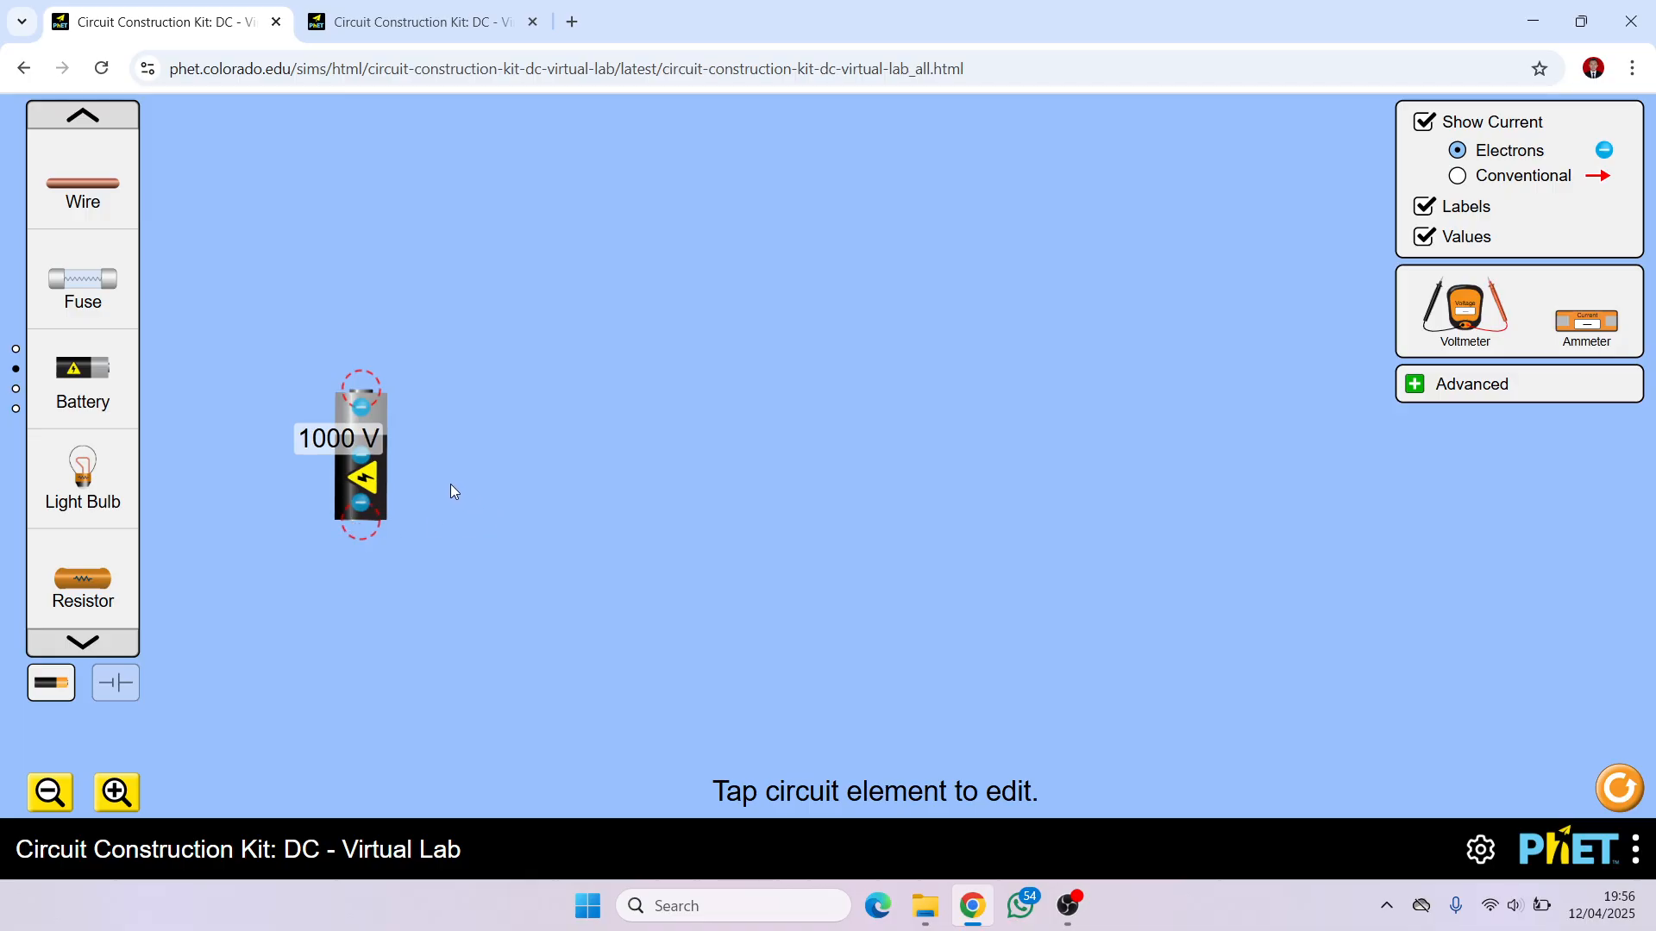
drag(376, 468, 369, 463)
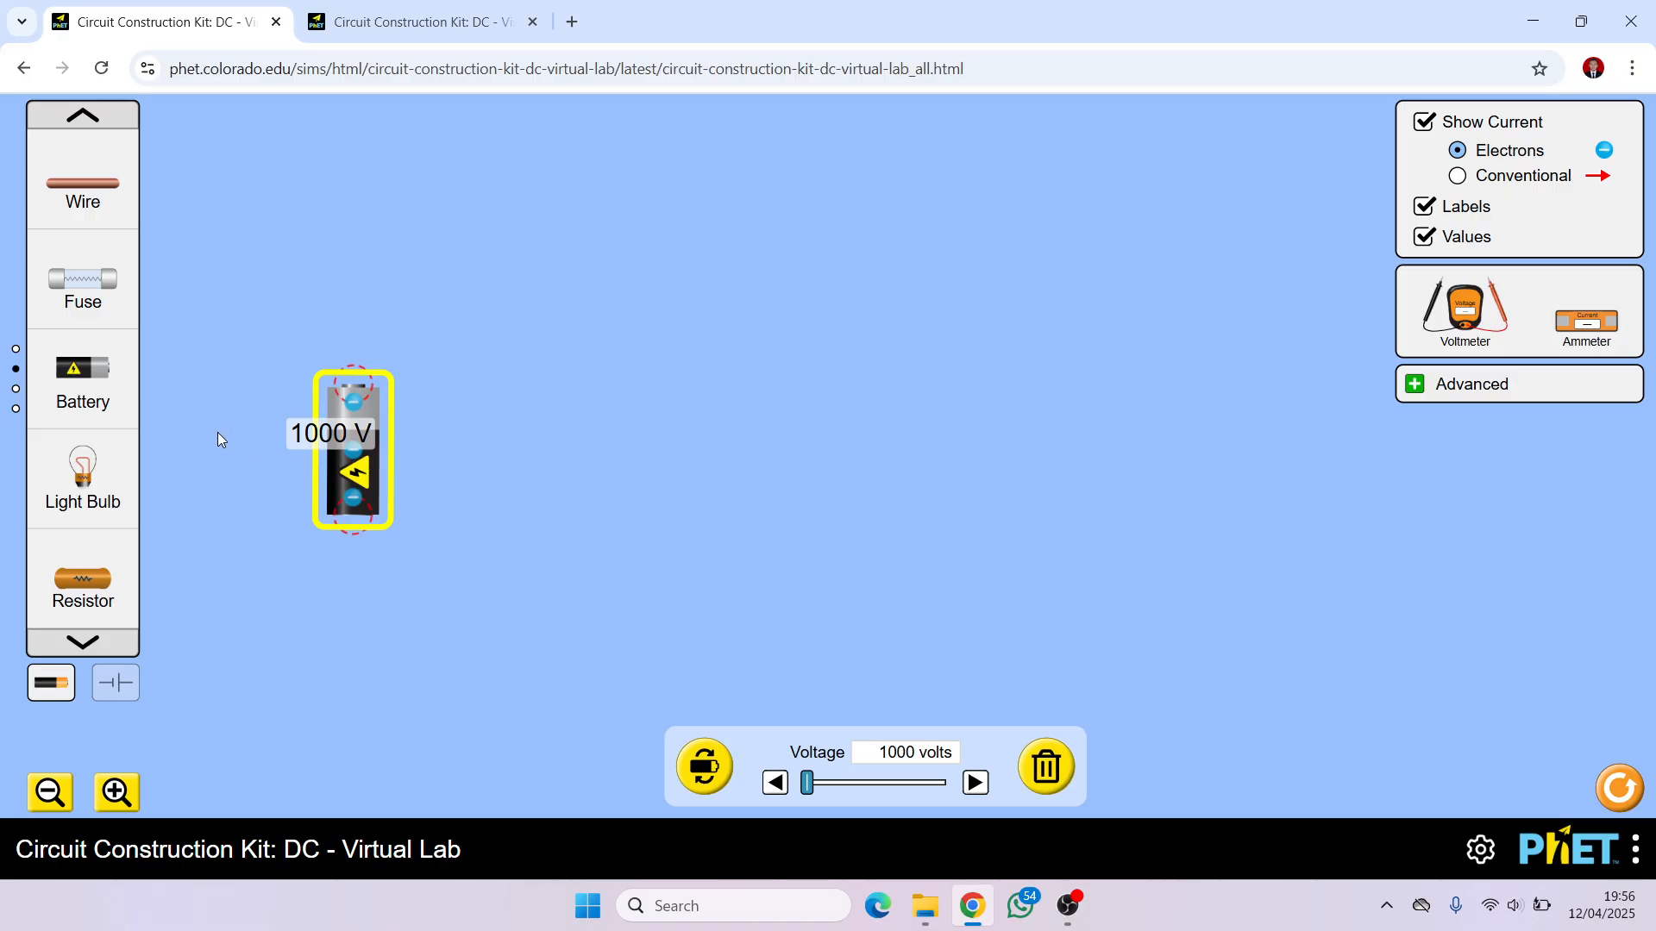
click(518, 489)
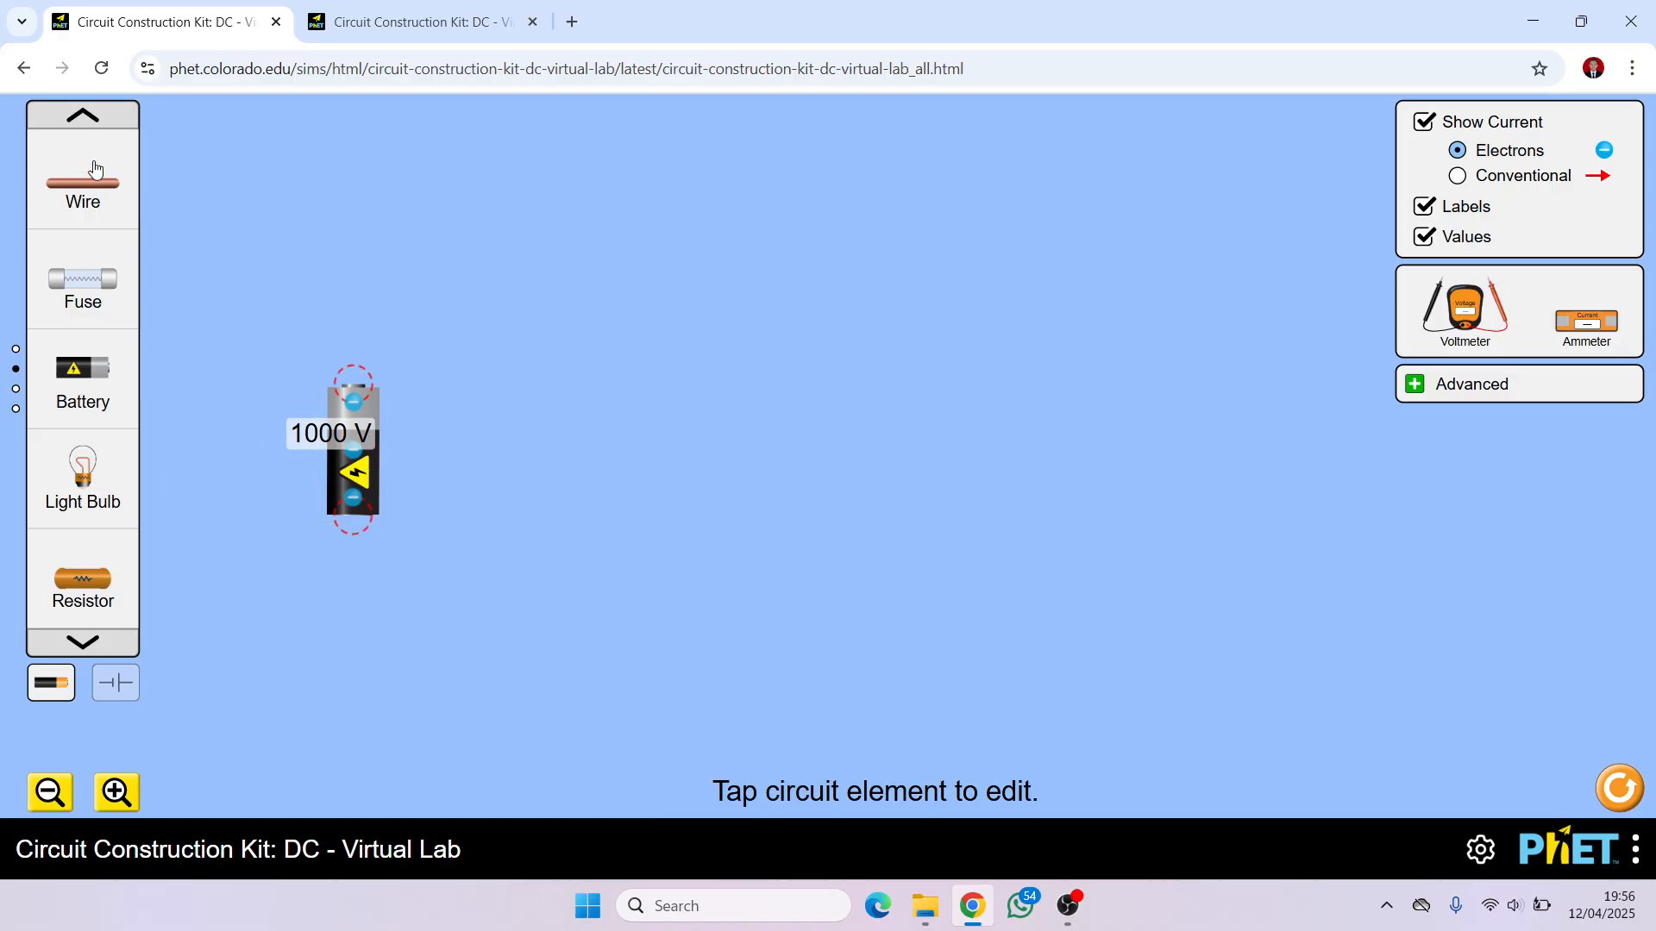
Add two high-resistance light bulbs, one to the upper right of the battery and one farther to its lower right.
click(86, 116)
drag(89, 385, 78, 285)
click(75, 647)
drag(82, 466, 682, 359)
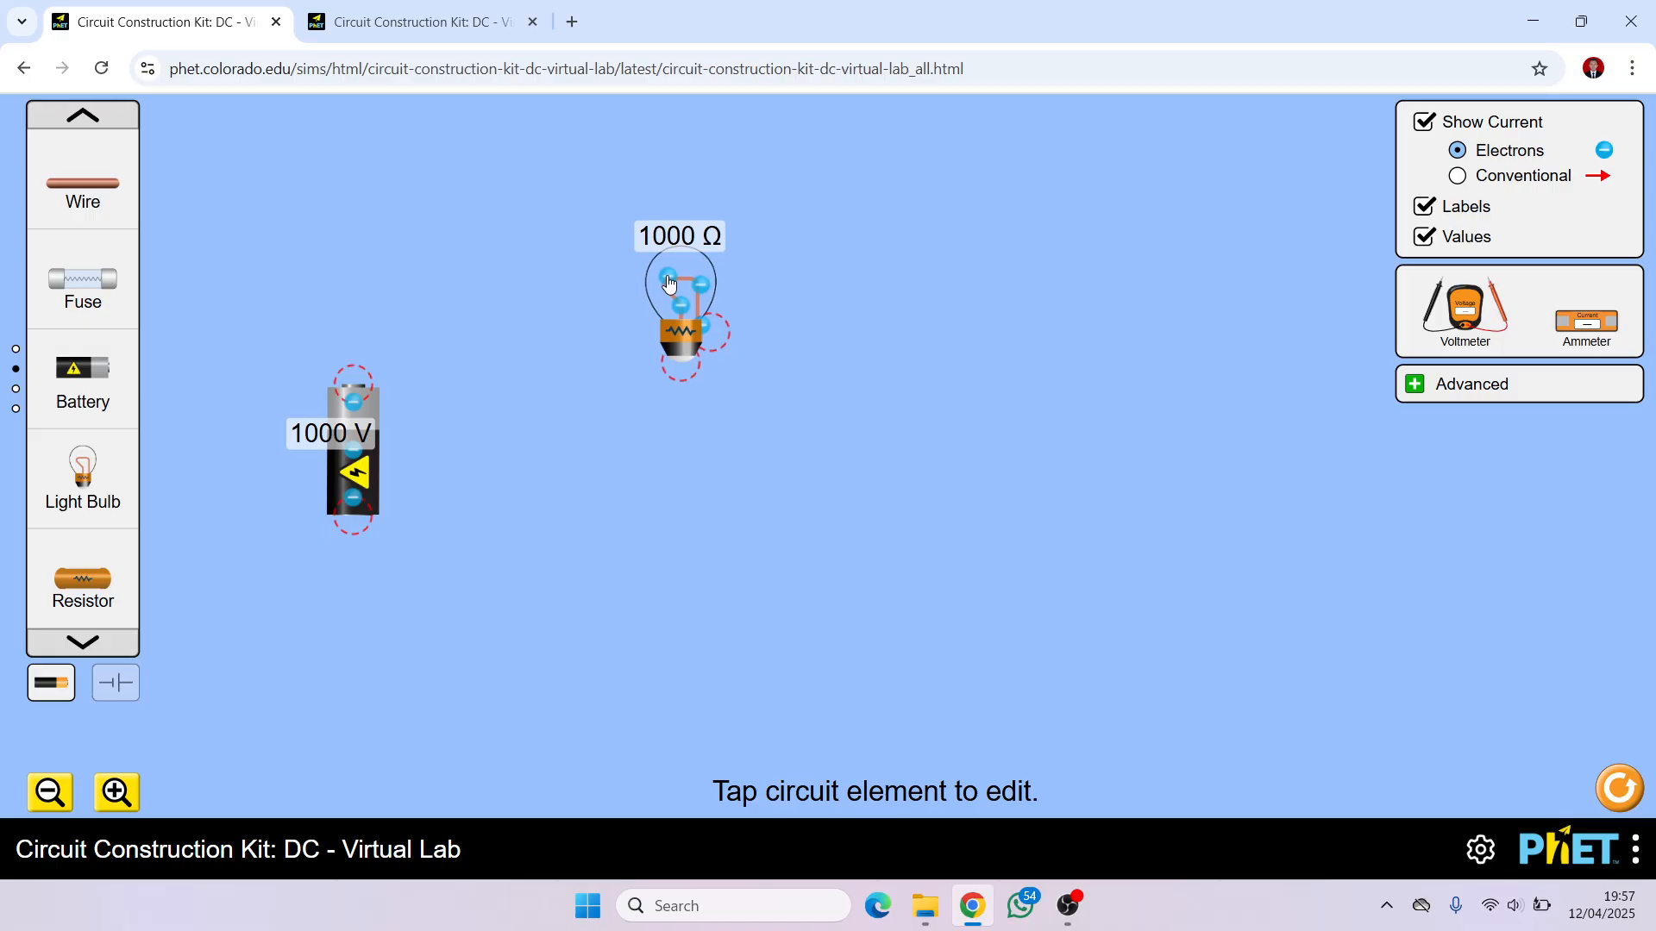
drag(669, 282, 688, 295)
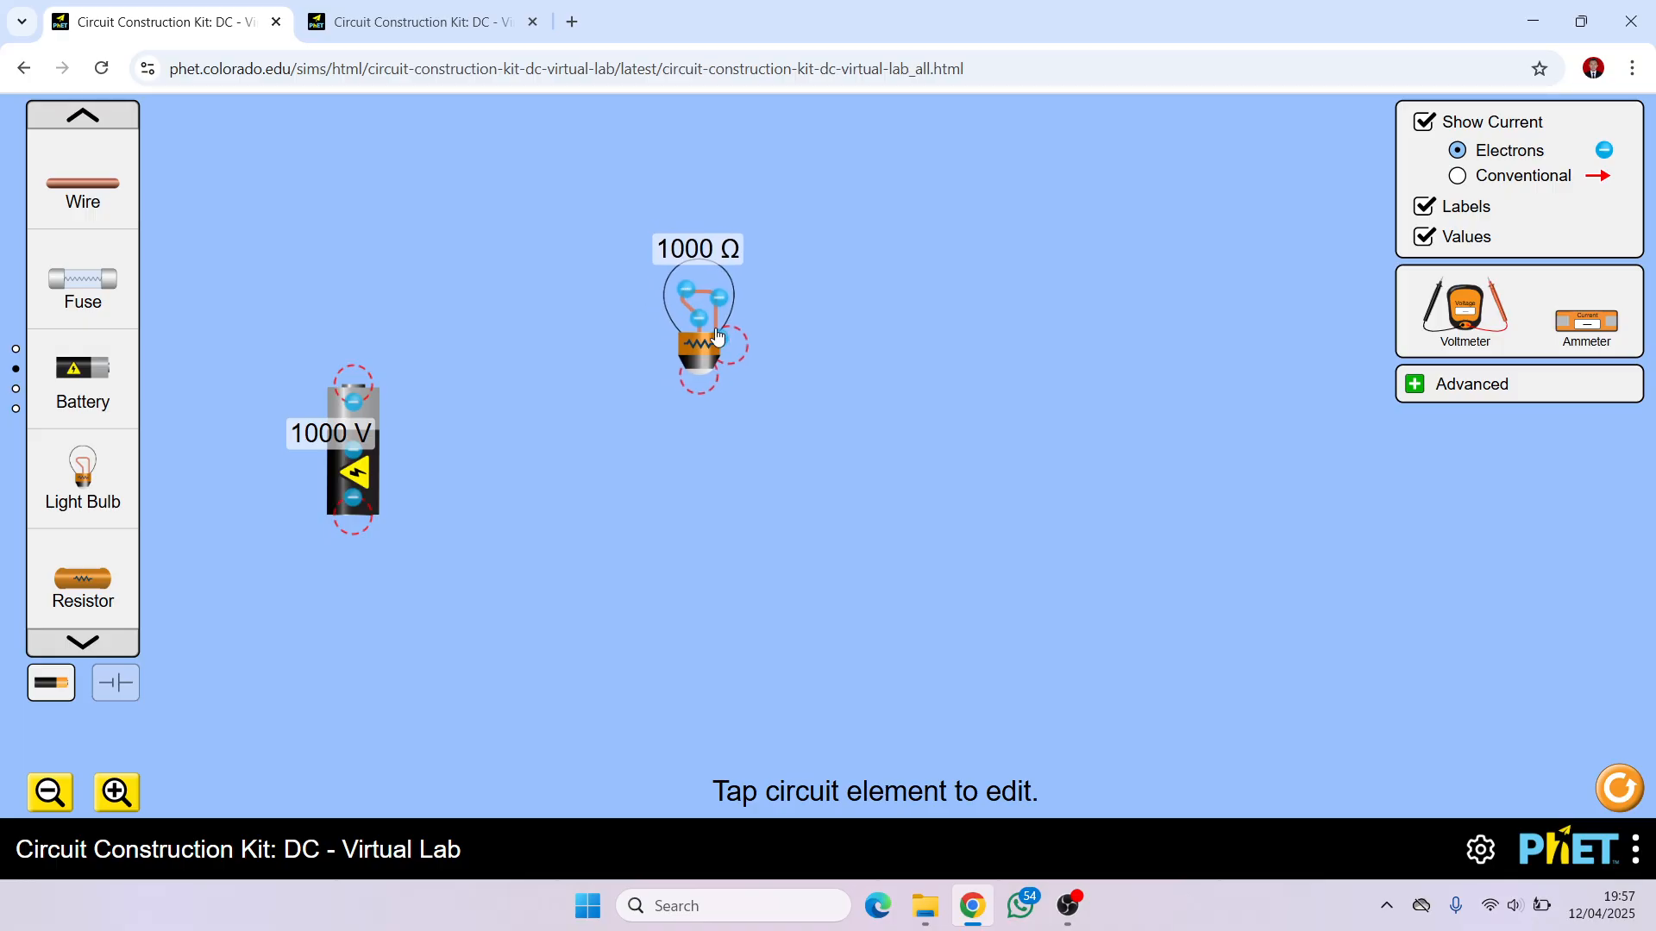
drag(729, 356, 699, 358)
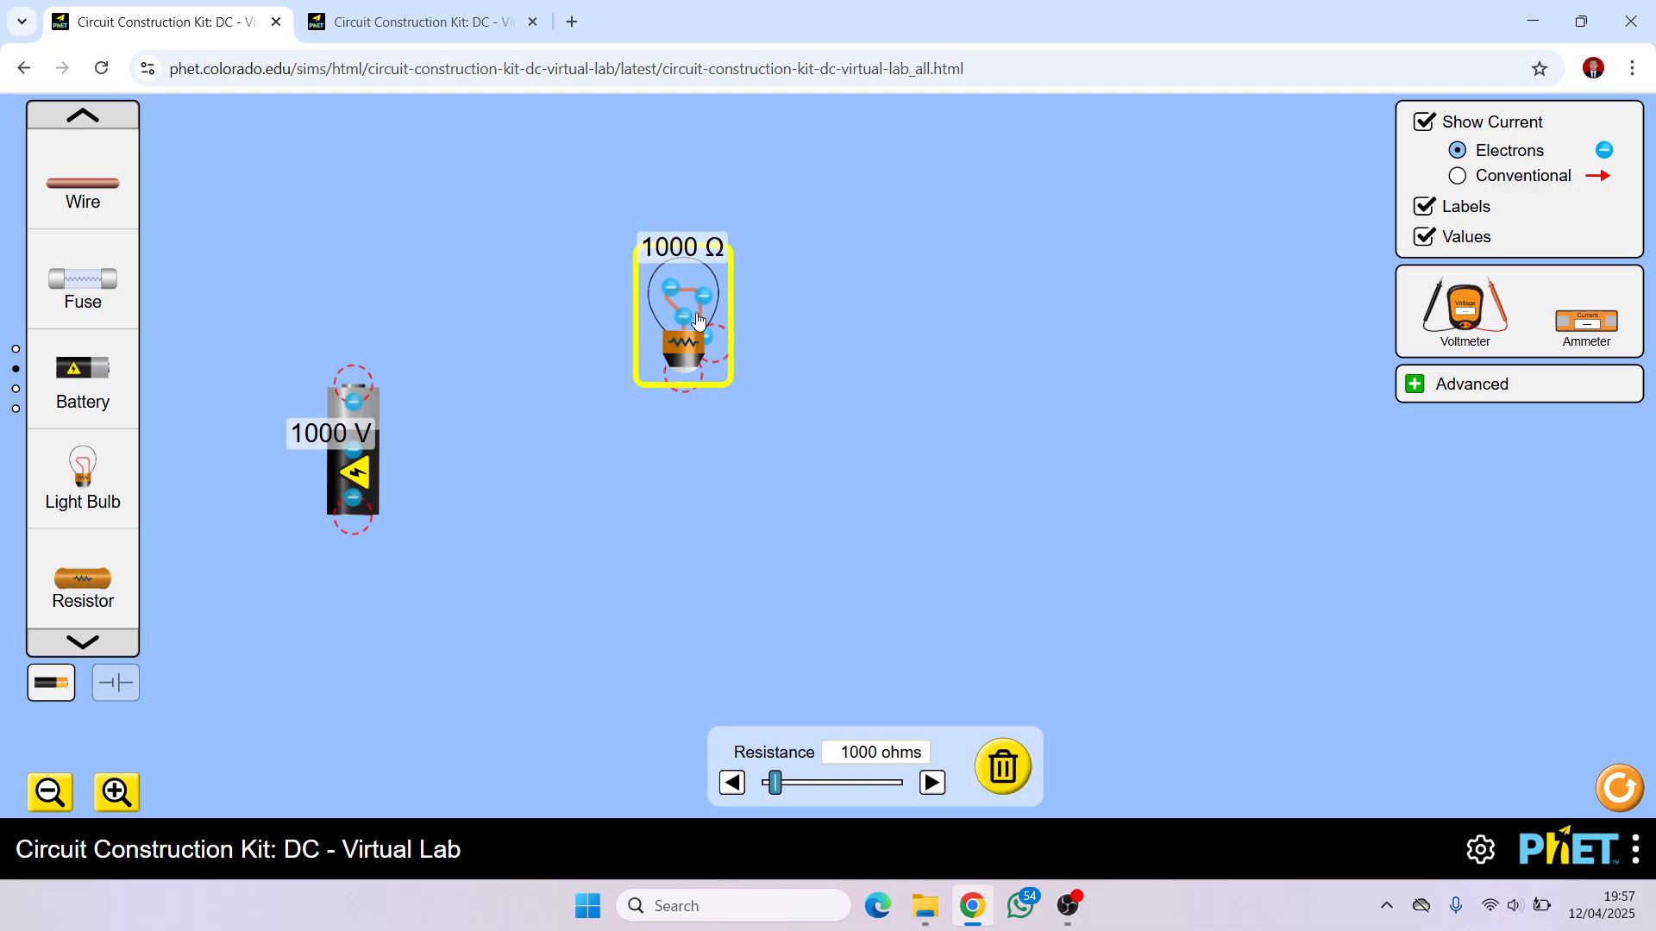
click(675, 388)
click(693, 338)
click(671, 448)
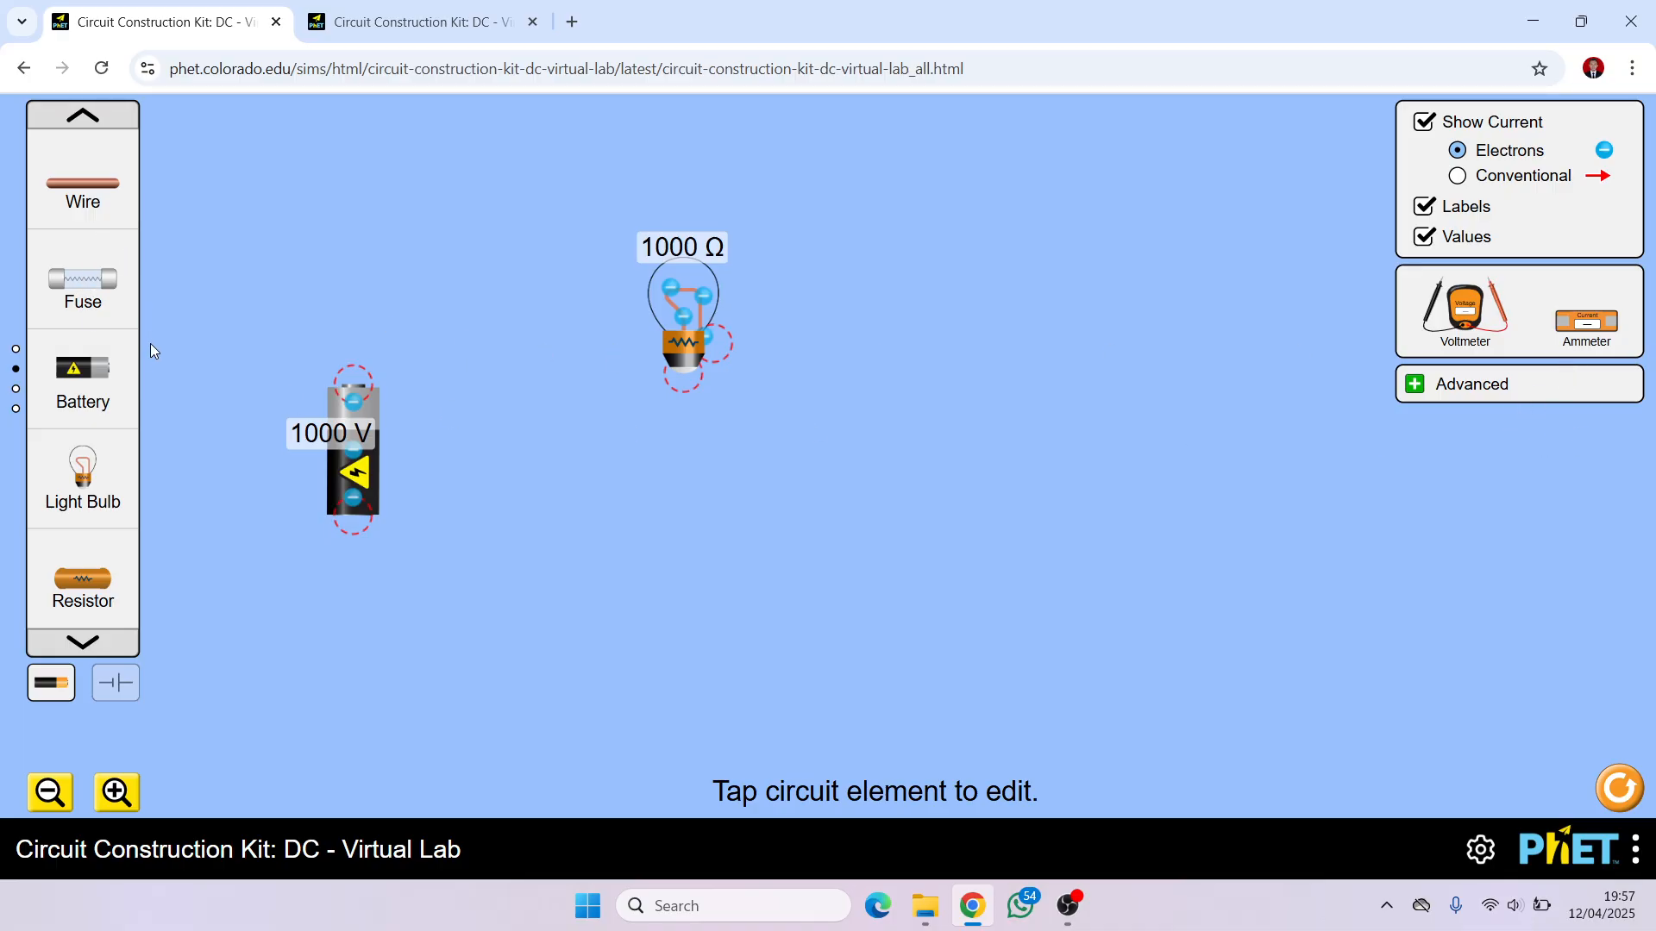
drag(83, 470, 1071, 612)
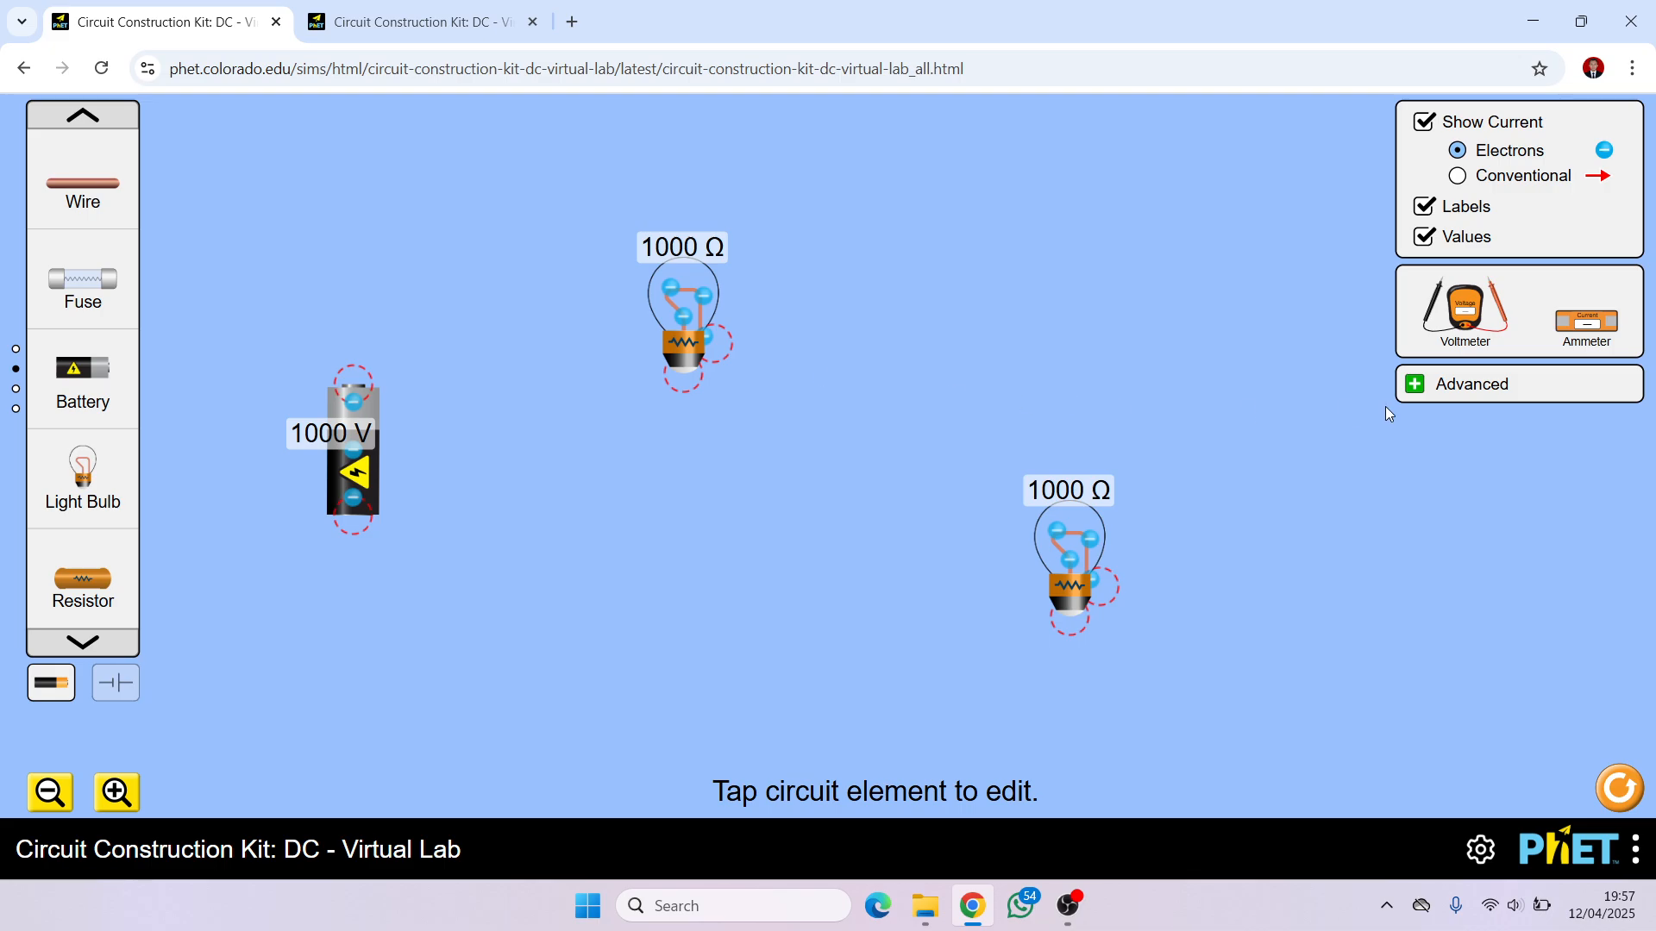
drag(79, 190, 440, 388)
drag(505, 382, 650, 396)
drag(685, 310, 694, 317)
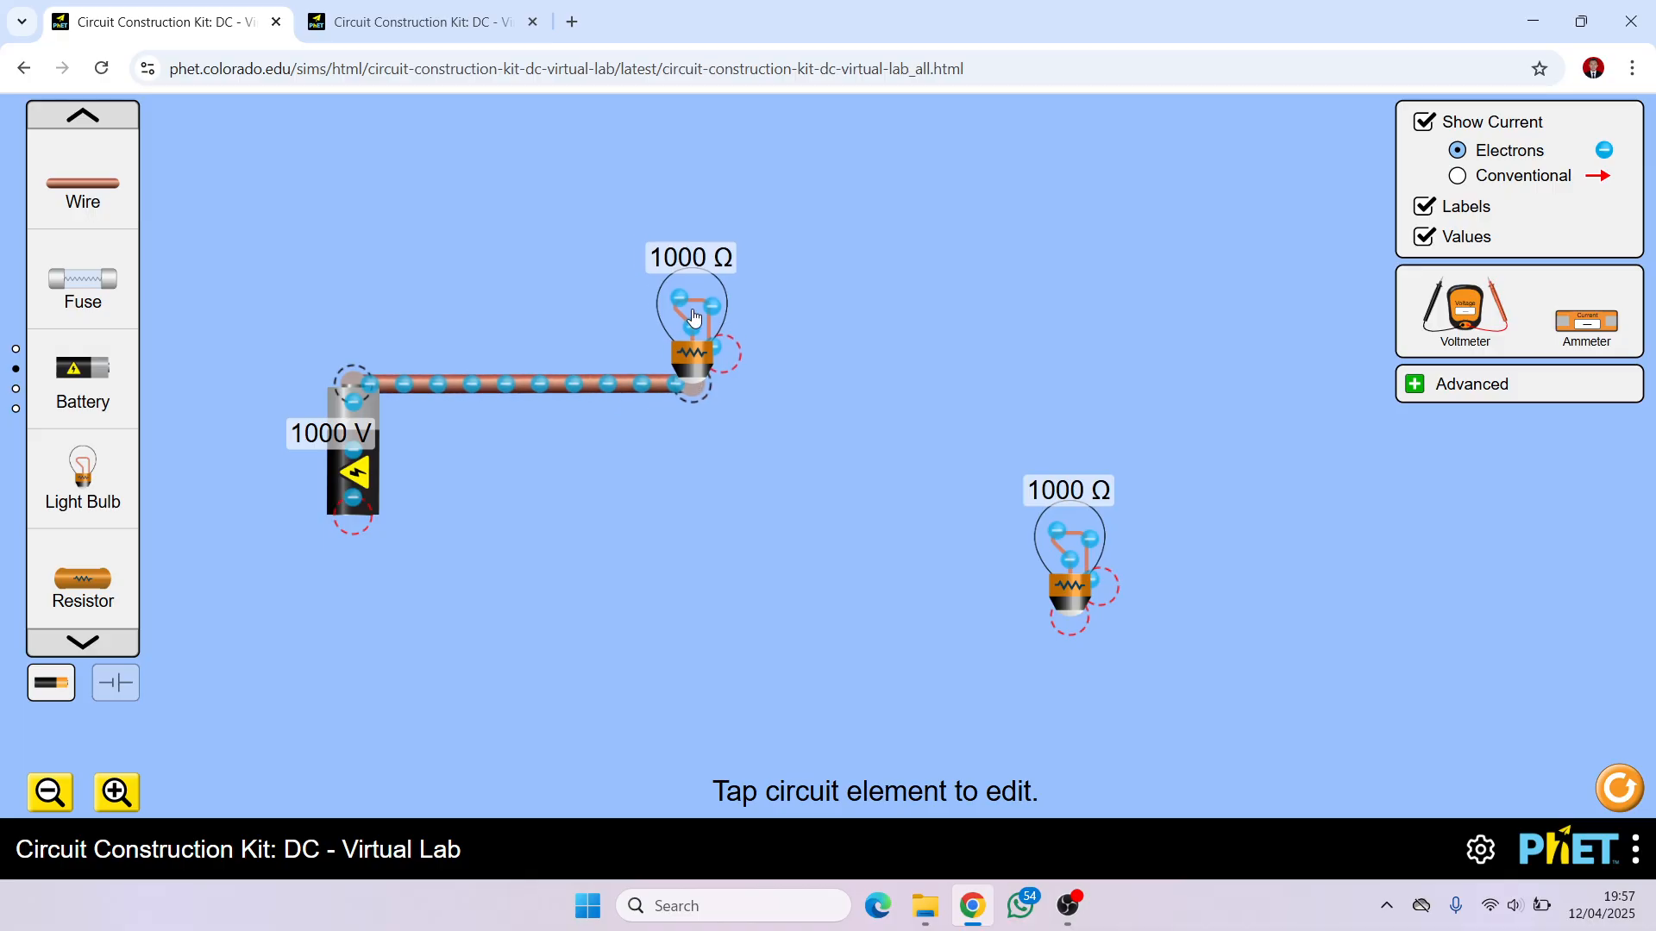
click(694, 317)
click(559, 387)
key(Delete)
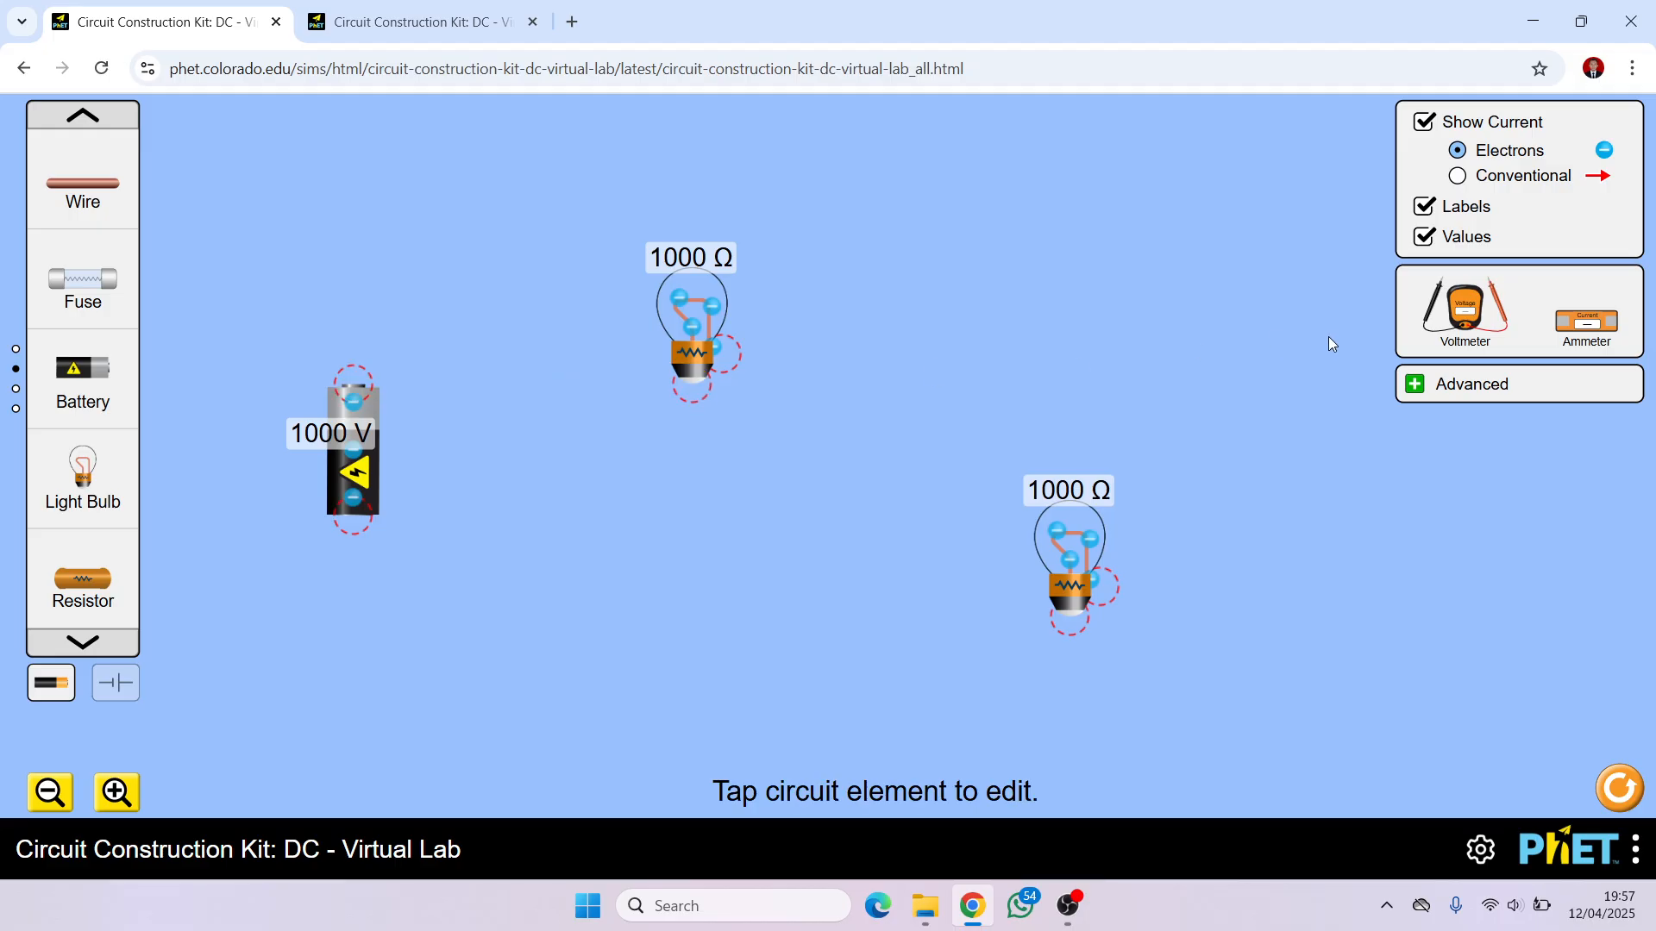
Attach an ammeter to the battery's upper end and wire its free end to the upper bulb's base.
drag(1587, 324, 445, 390)
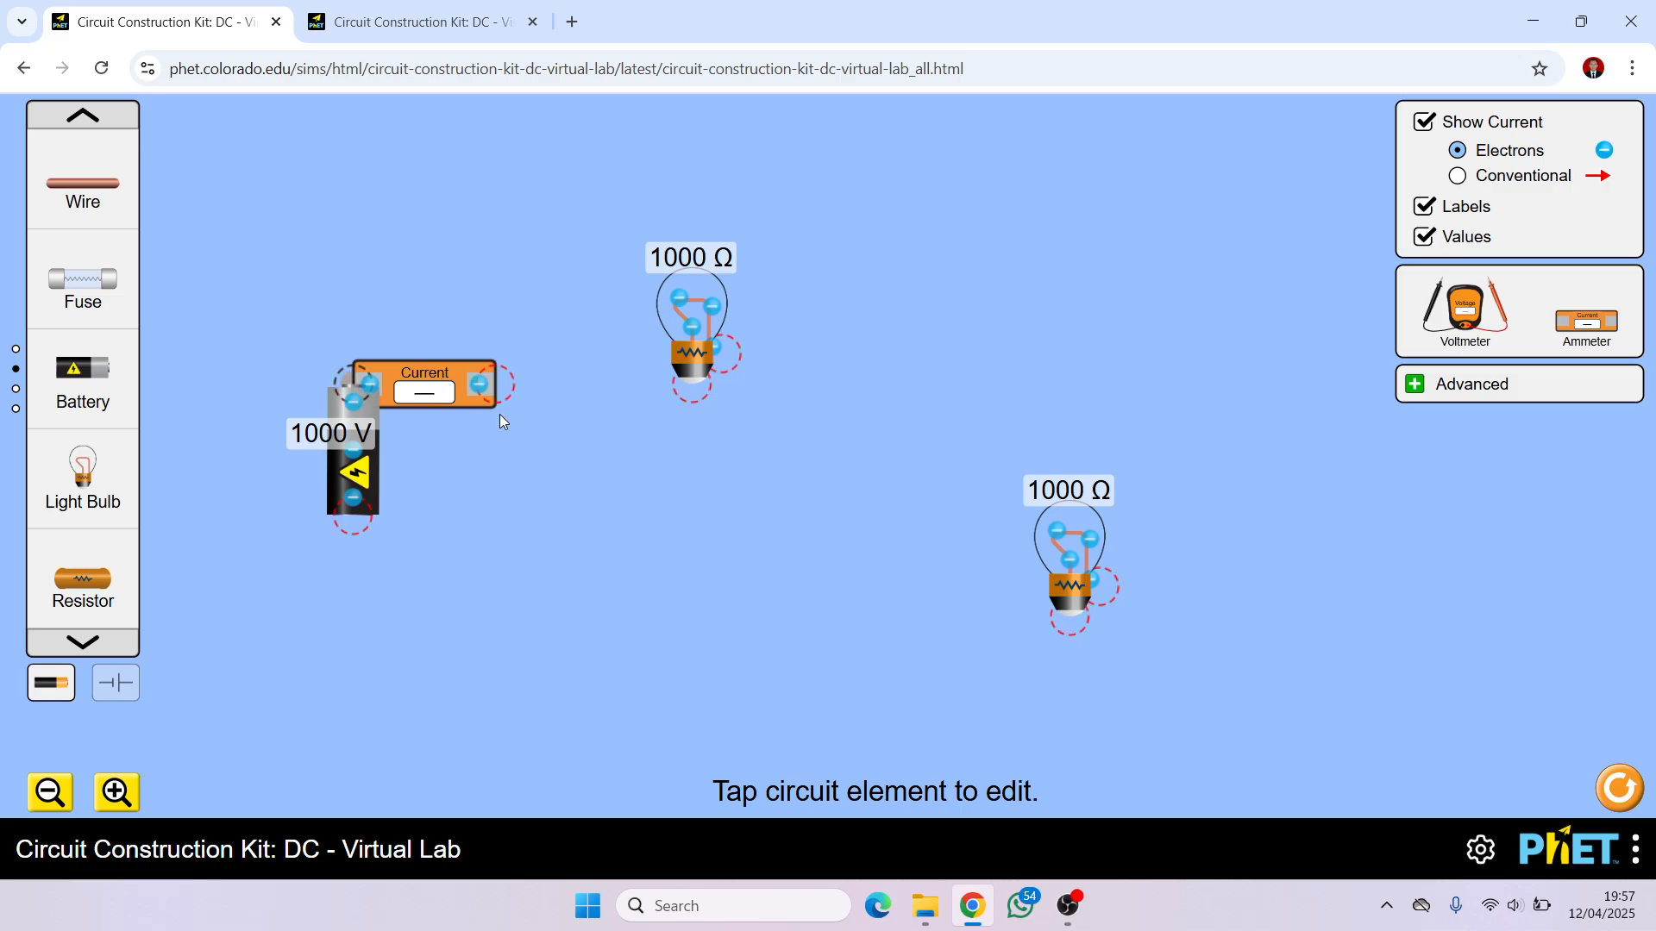
drag(87, 218, 680, 412)
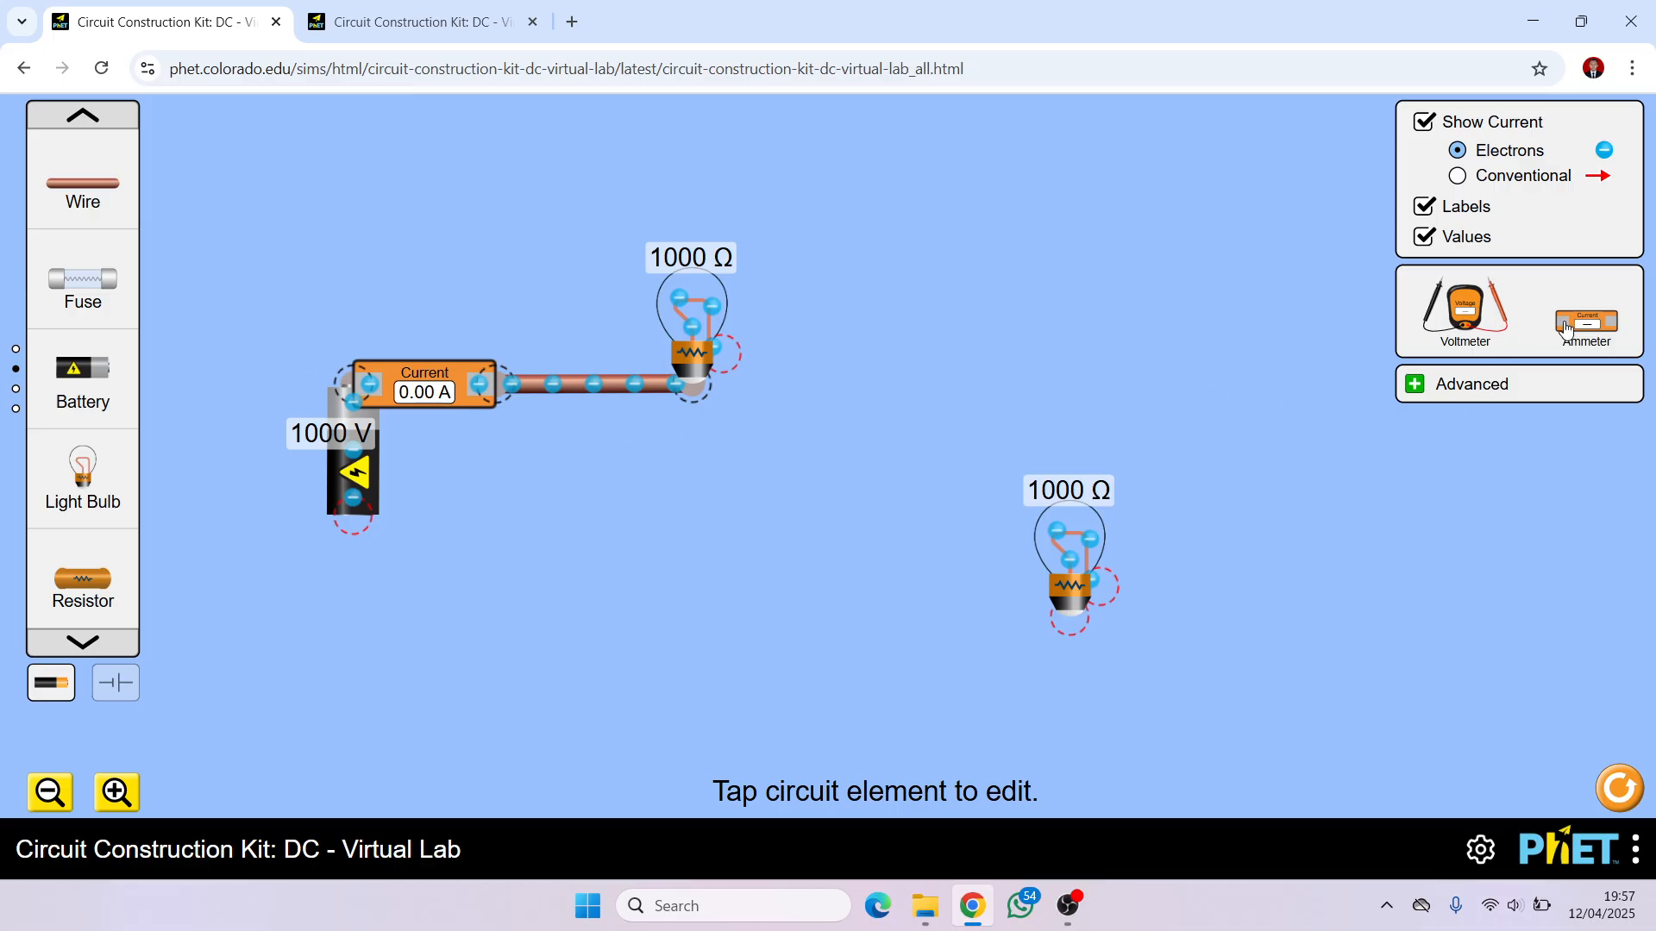
Place a second ammeter between the two bulbs and turn the lower bulb sideways beneath it.
drag(1567, 328, 848, 528)
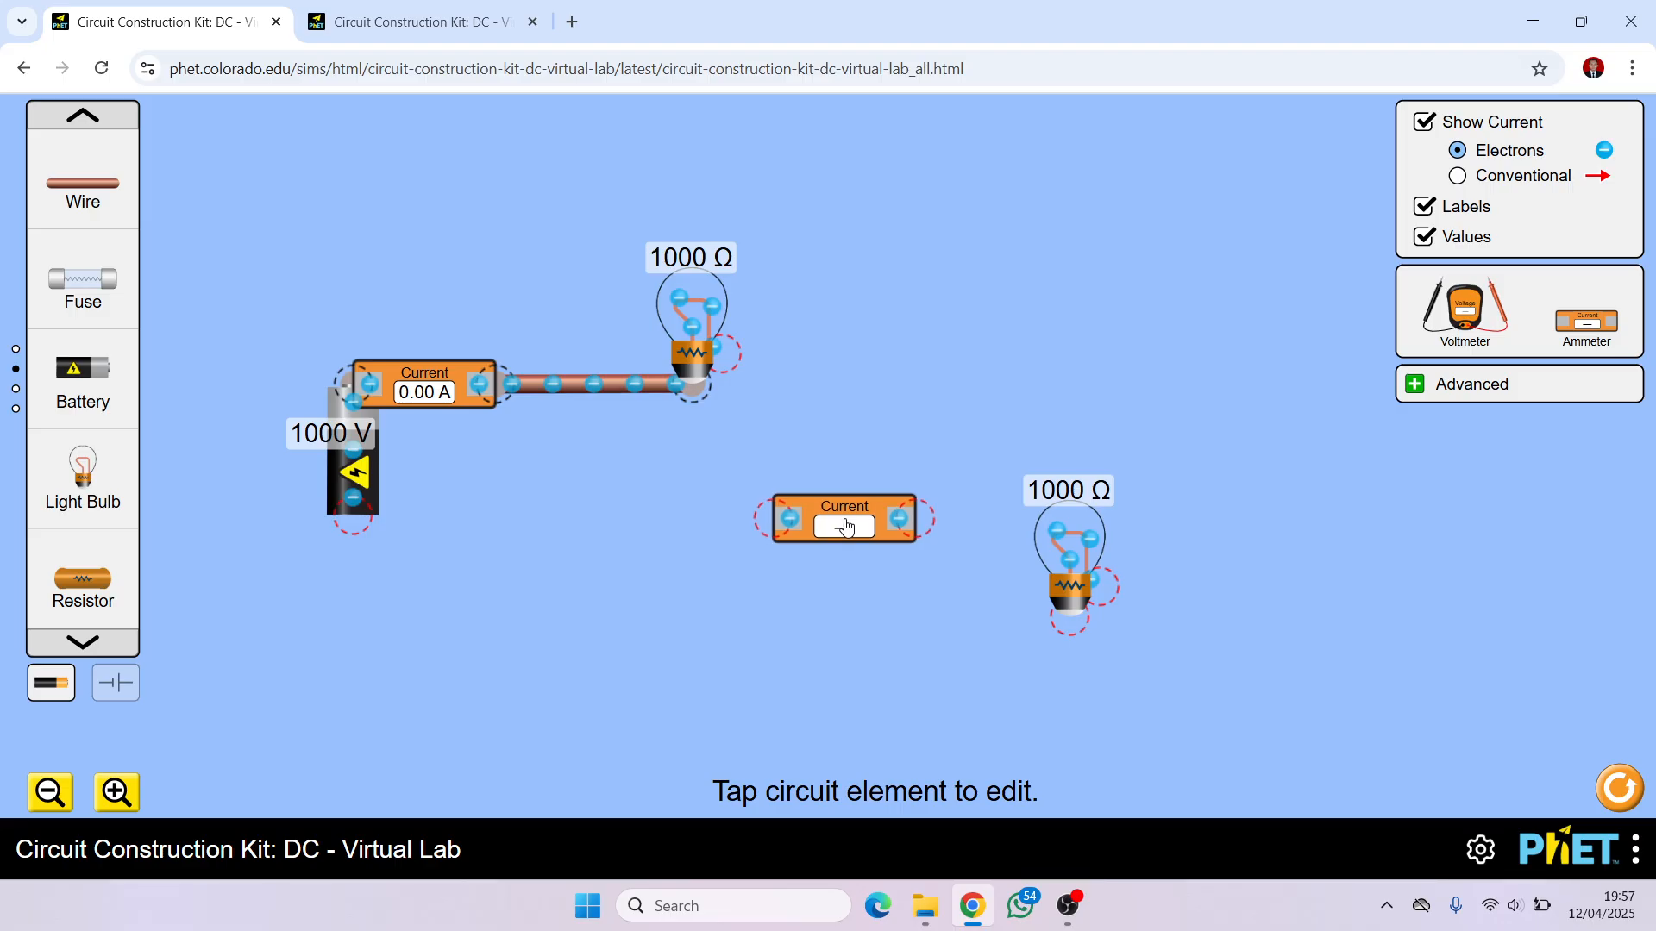
click(1076, 559)
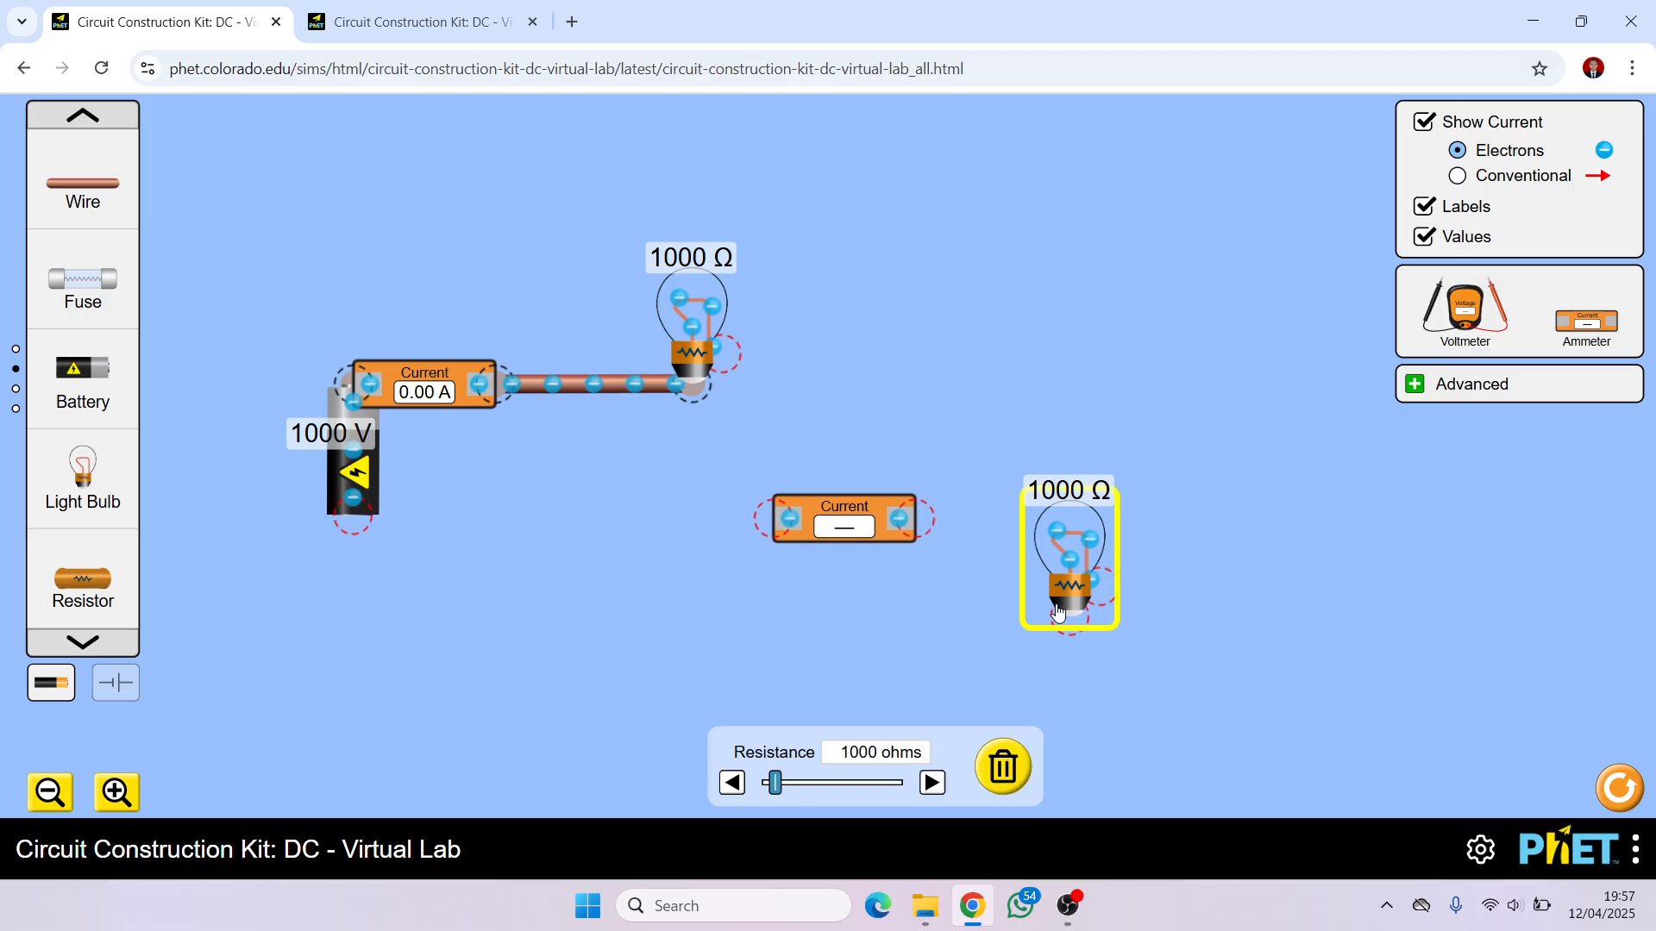
drag(1064, 628, 1028, 620)
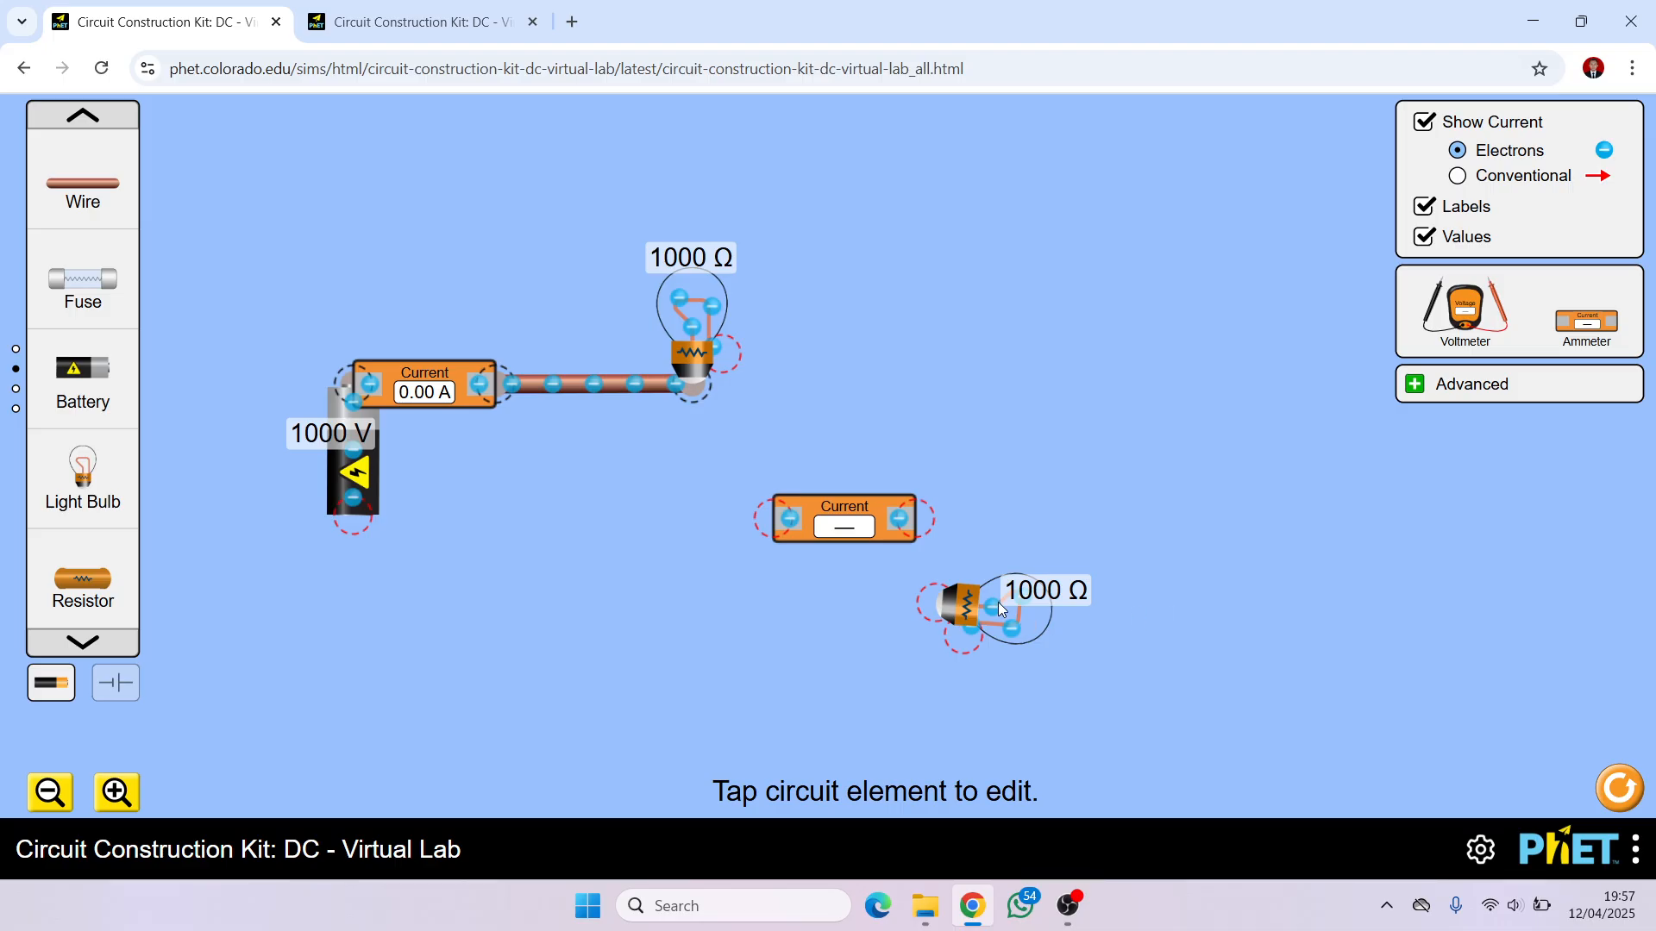
drag(105, 210, 928, 525)
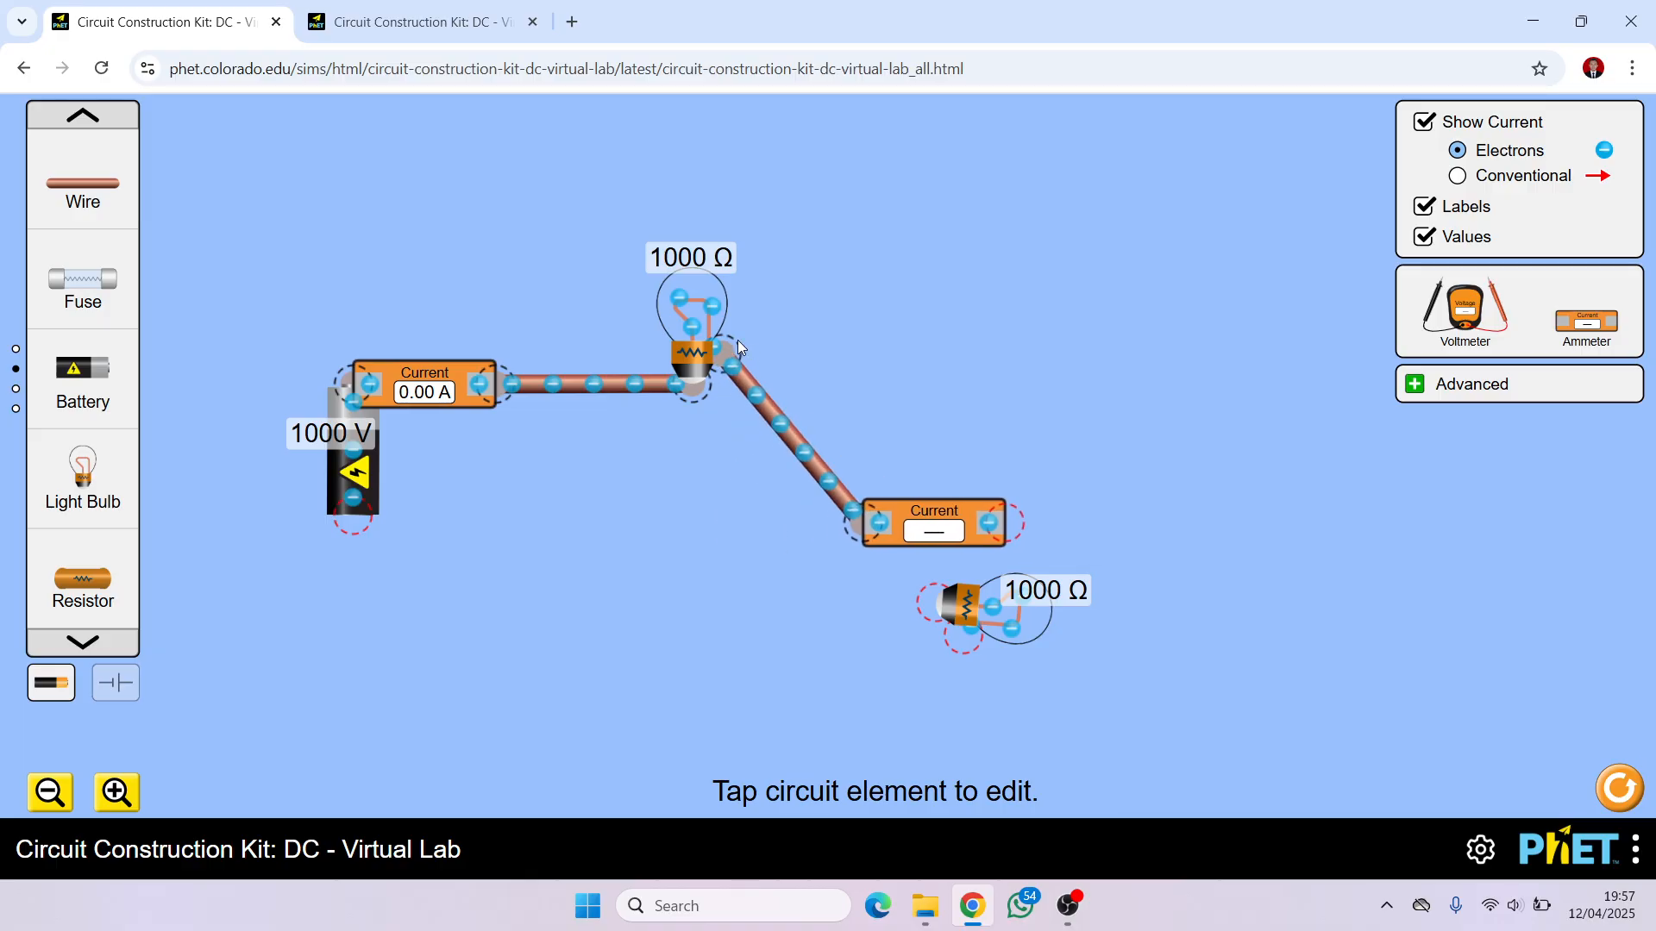
click(767, 407)
key(Delete)
Connect the upper bulb's side terminal to the second ammeter with one horizontal and one vertical wire.
drag(119, 204, 873, 371)
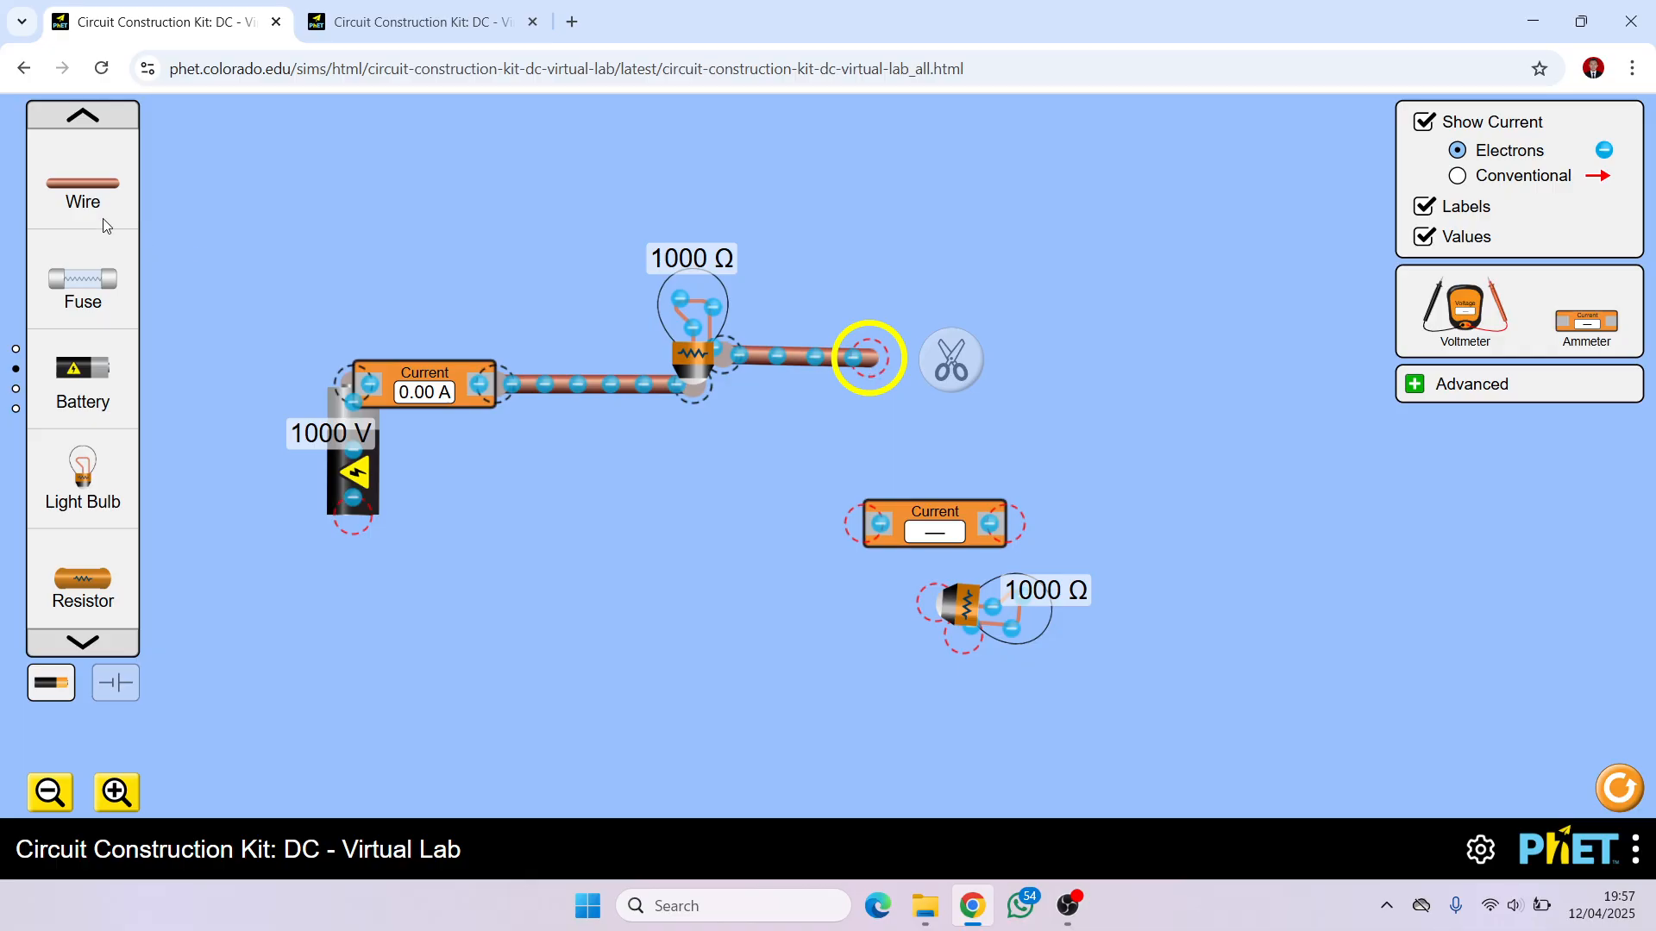
drag(103, 226, 963, 527)
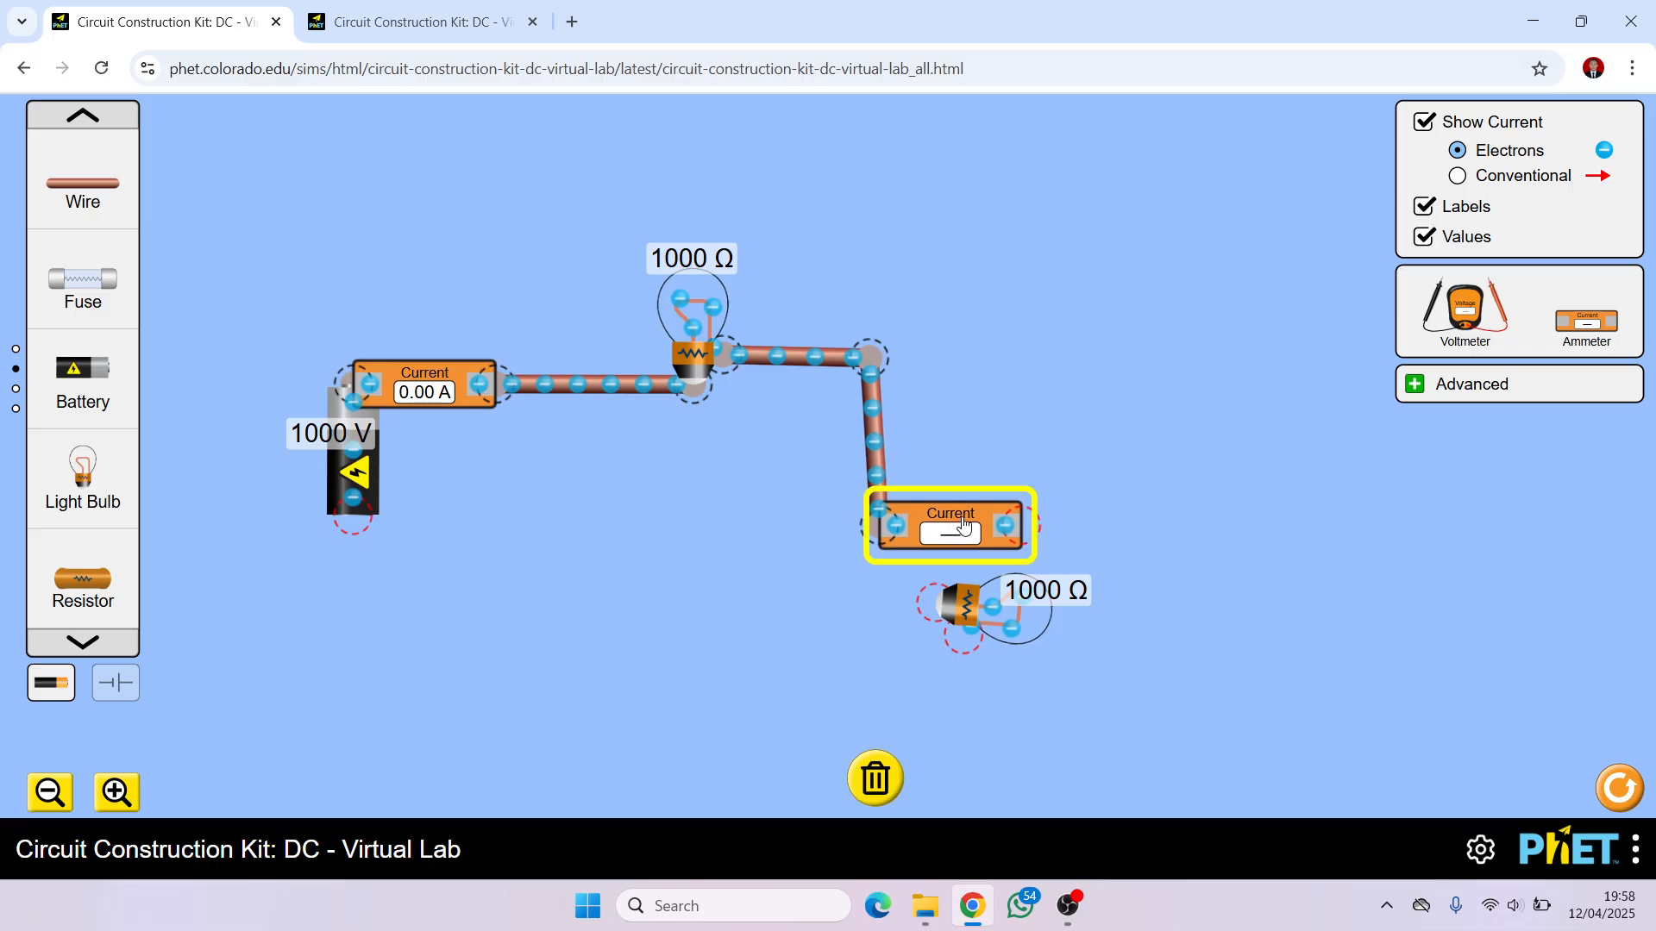
Wire the second ammeter's free end to the lower bulb's base, arranging both parts so the wire runs vertically.
drag(998, 608, 1110, 619)
drag(82, 182, 1046, 605)
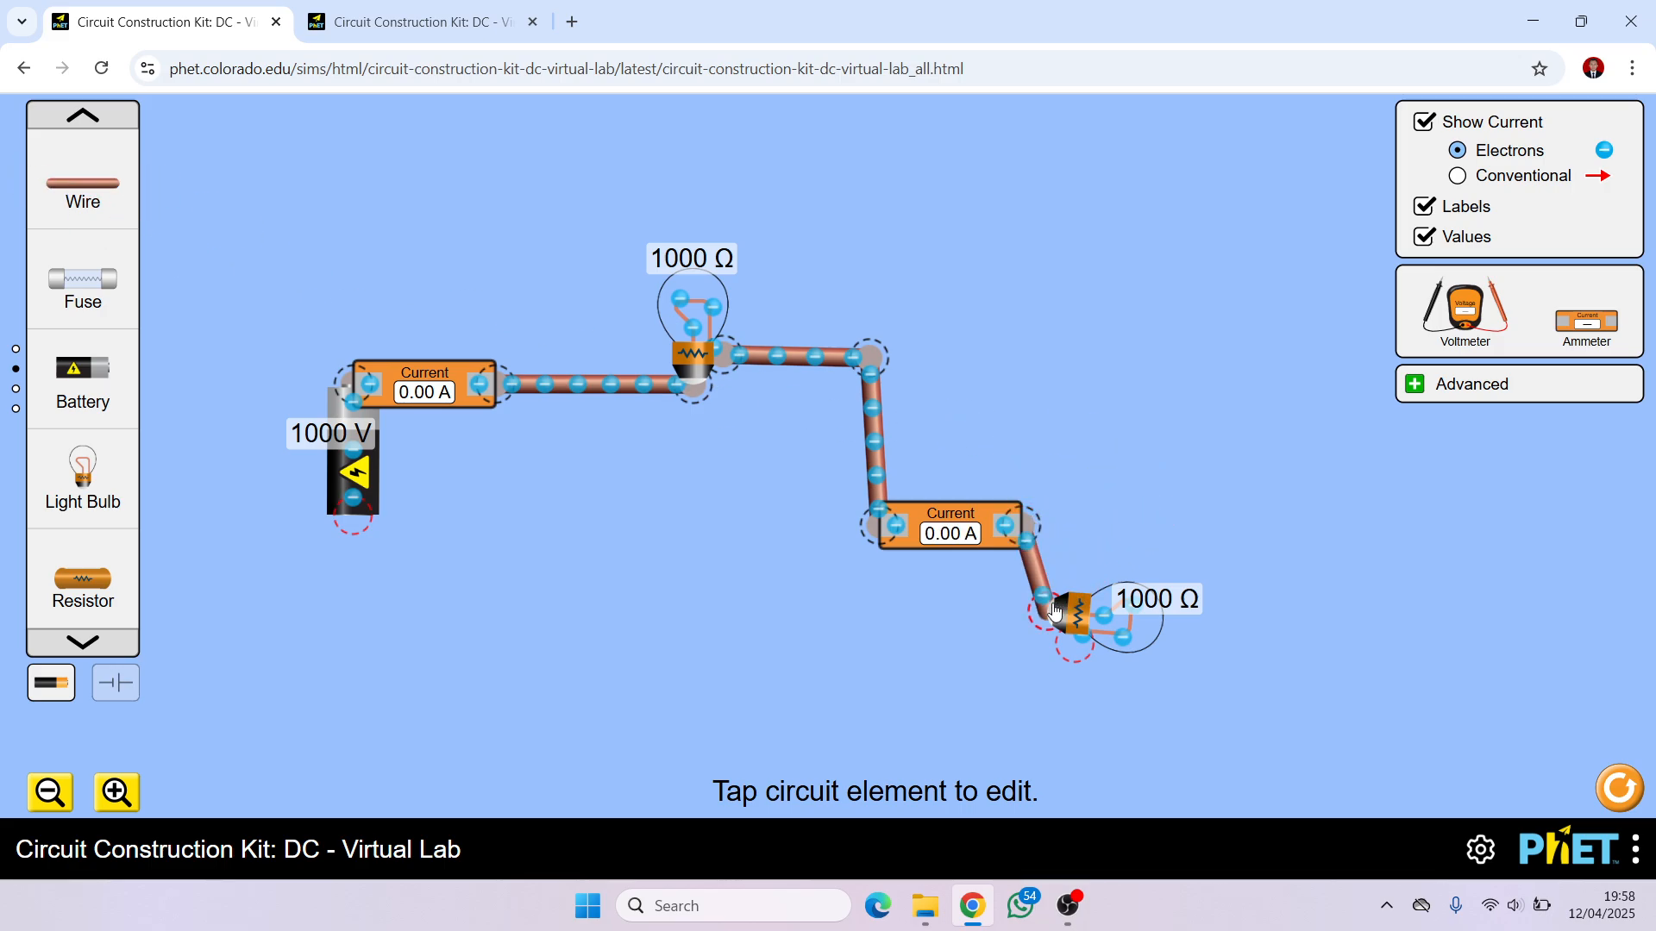
drag(1137, 628, 1113, 640)
drag(964, 532, 959, 505)
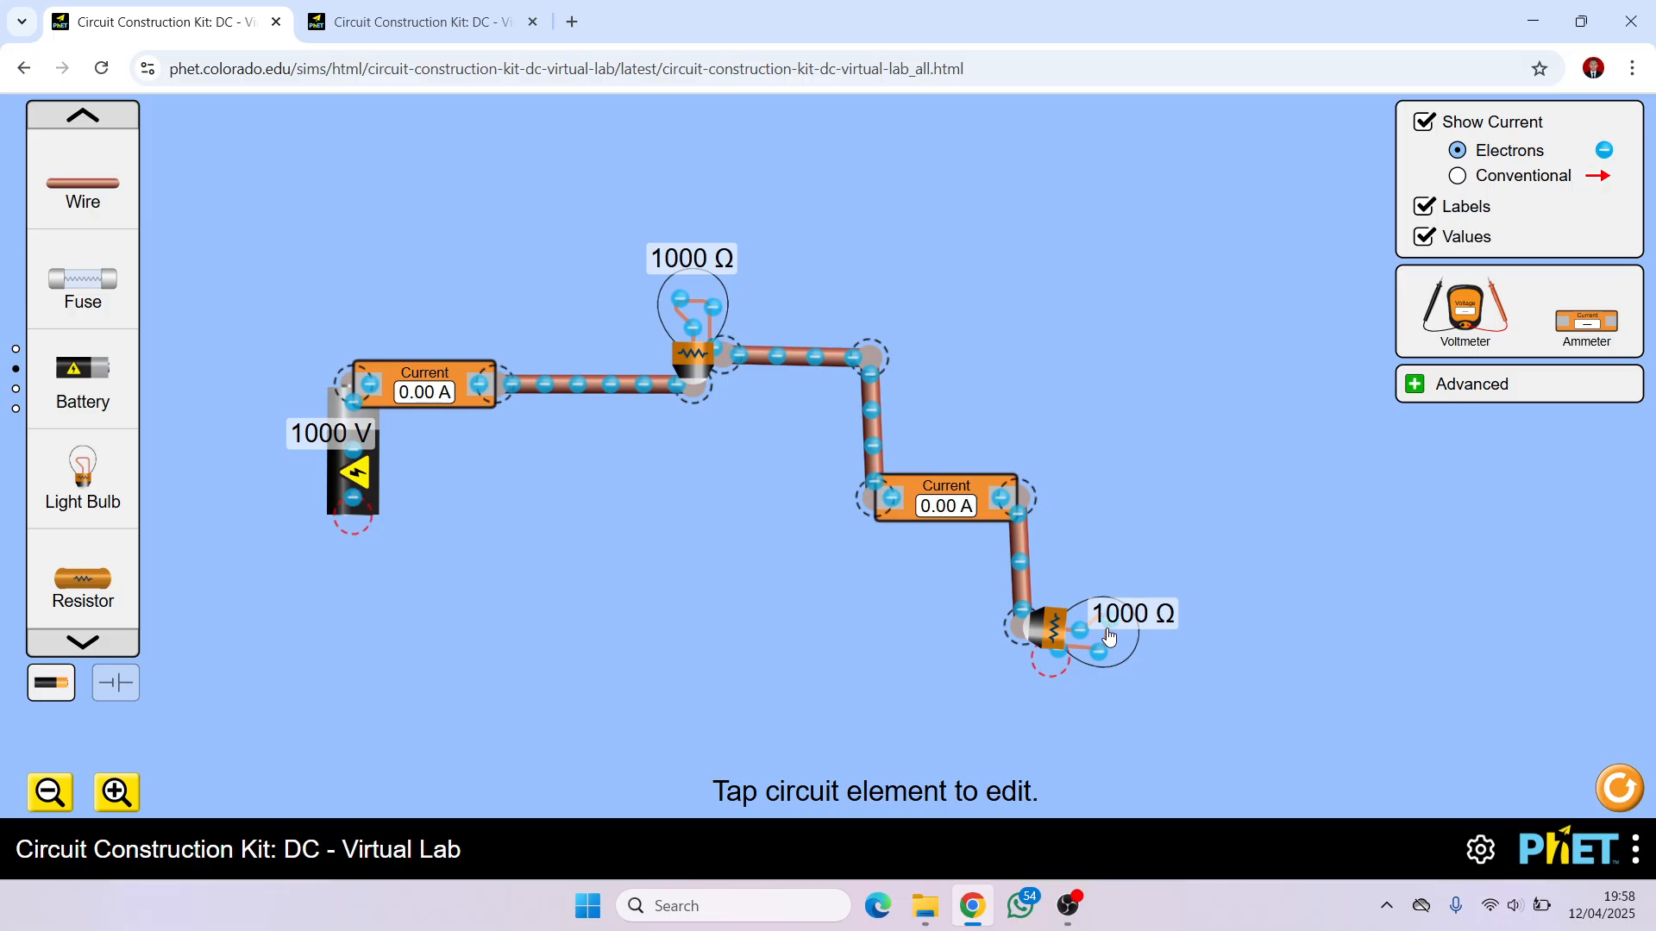
click(1102, 628)
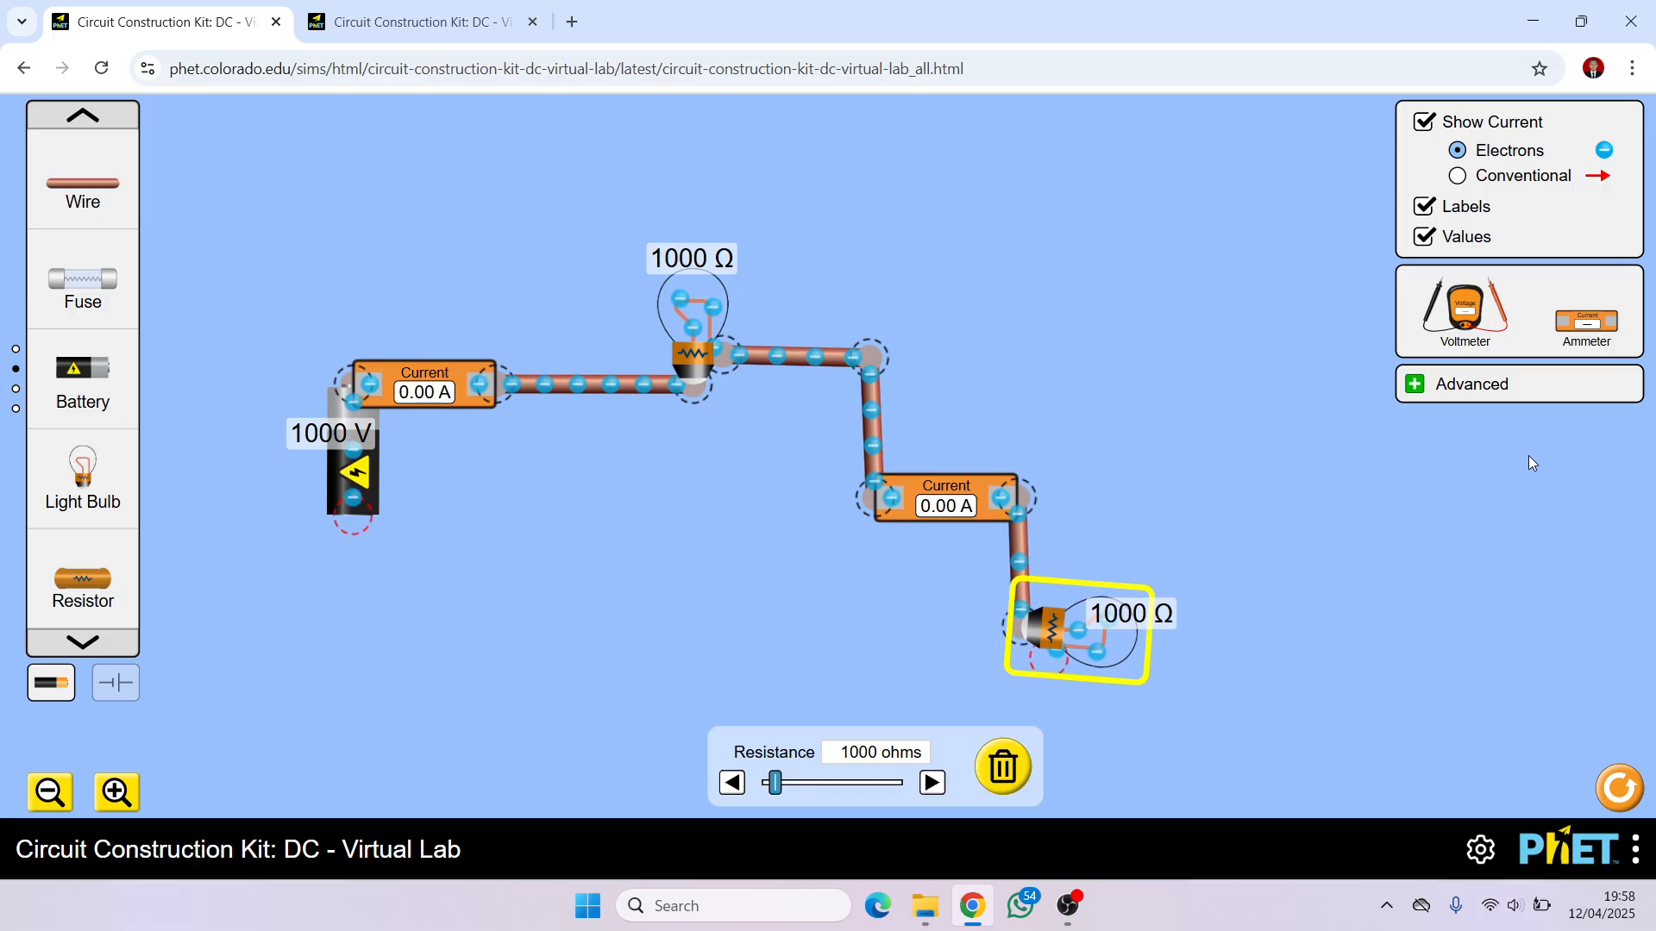
Close the loop from the lower bulb's side terminal to the battery's lower end with wires, an open switch and a third ammeter.
drag(1589, 328, 468, 668)
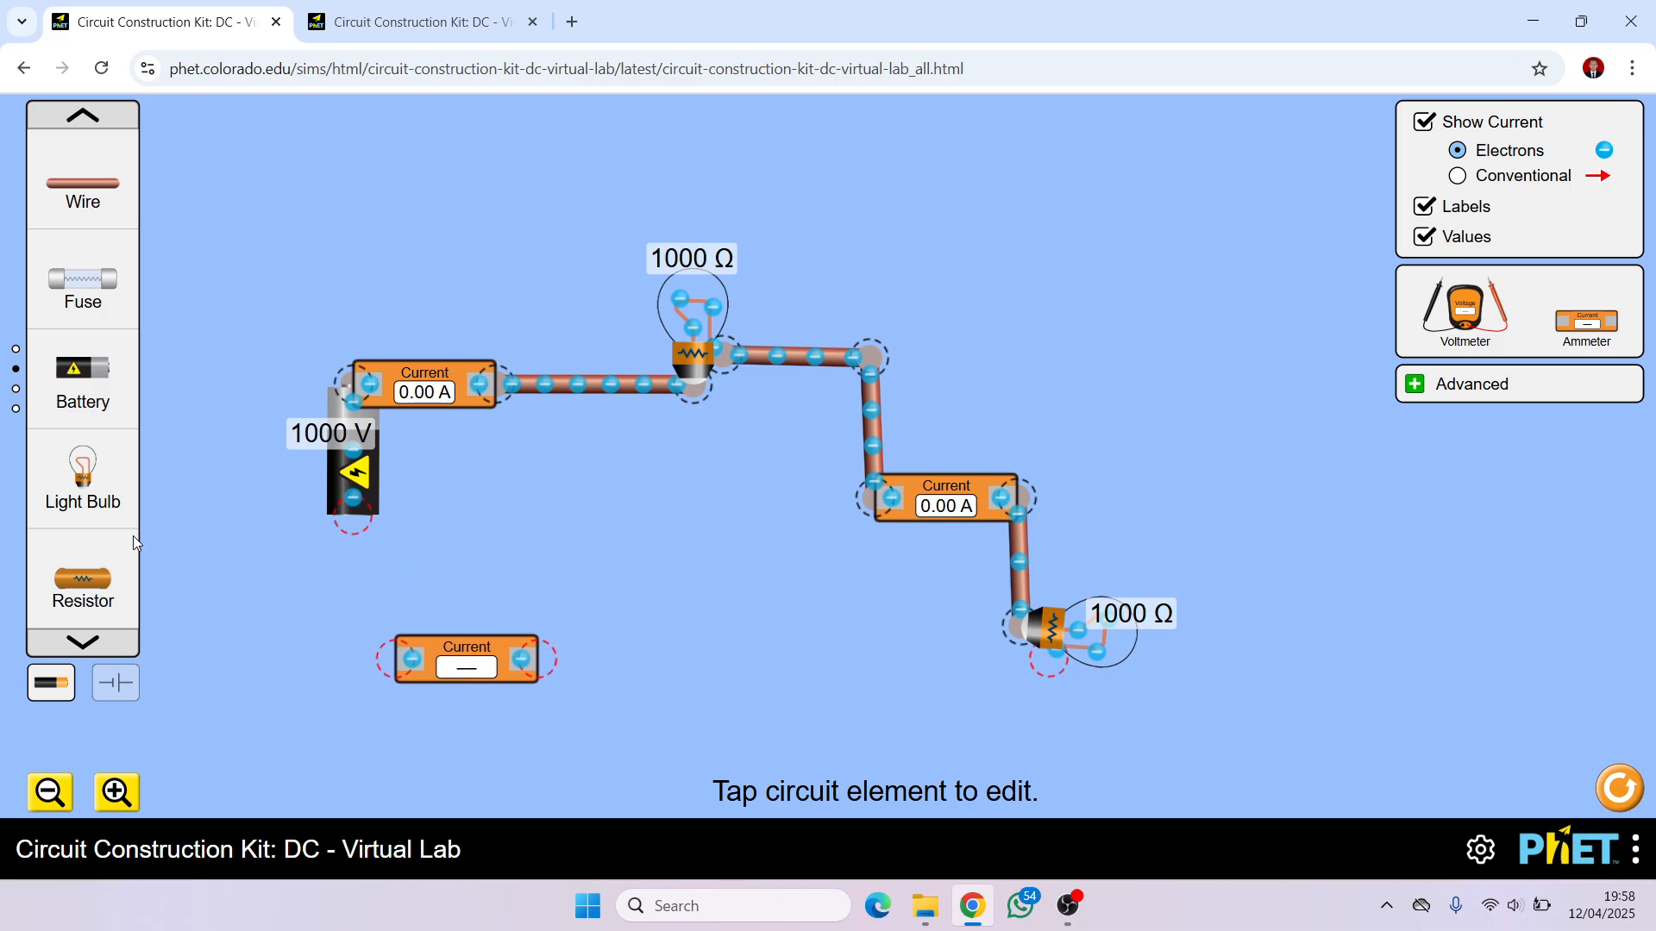
click(70, 118)
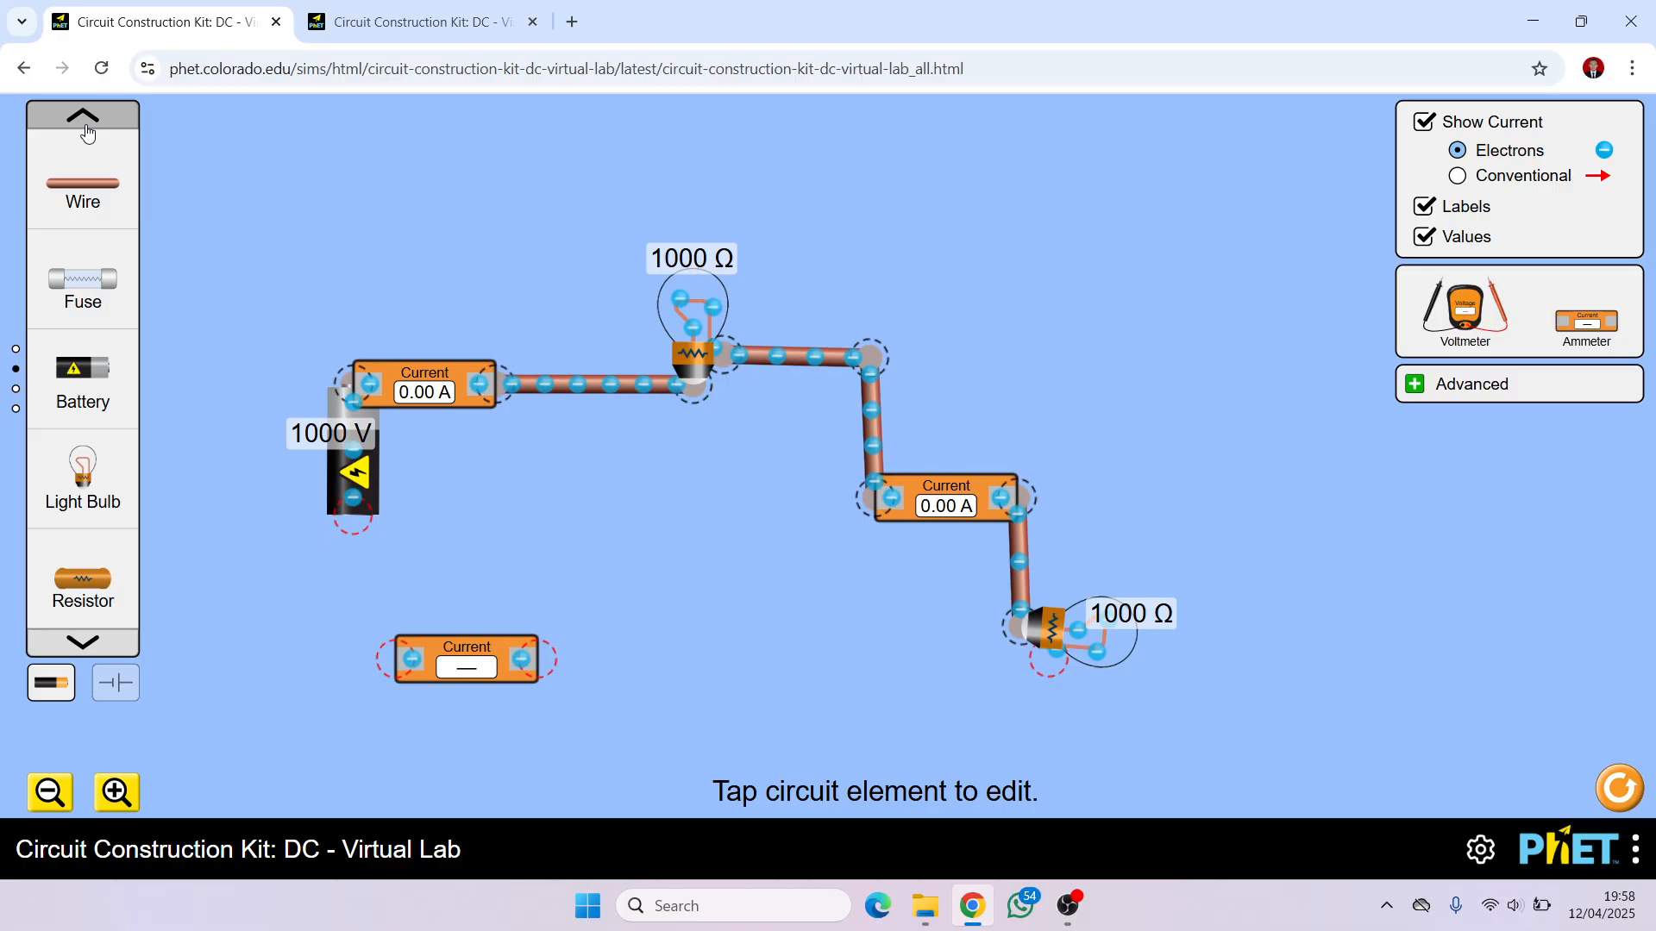
drag(83, 576, 624, 662)
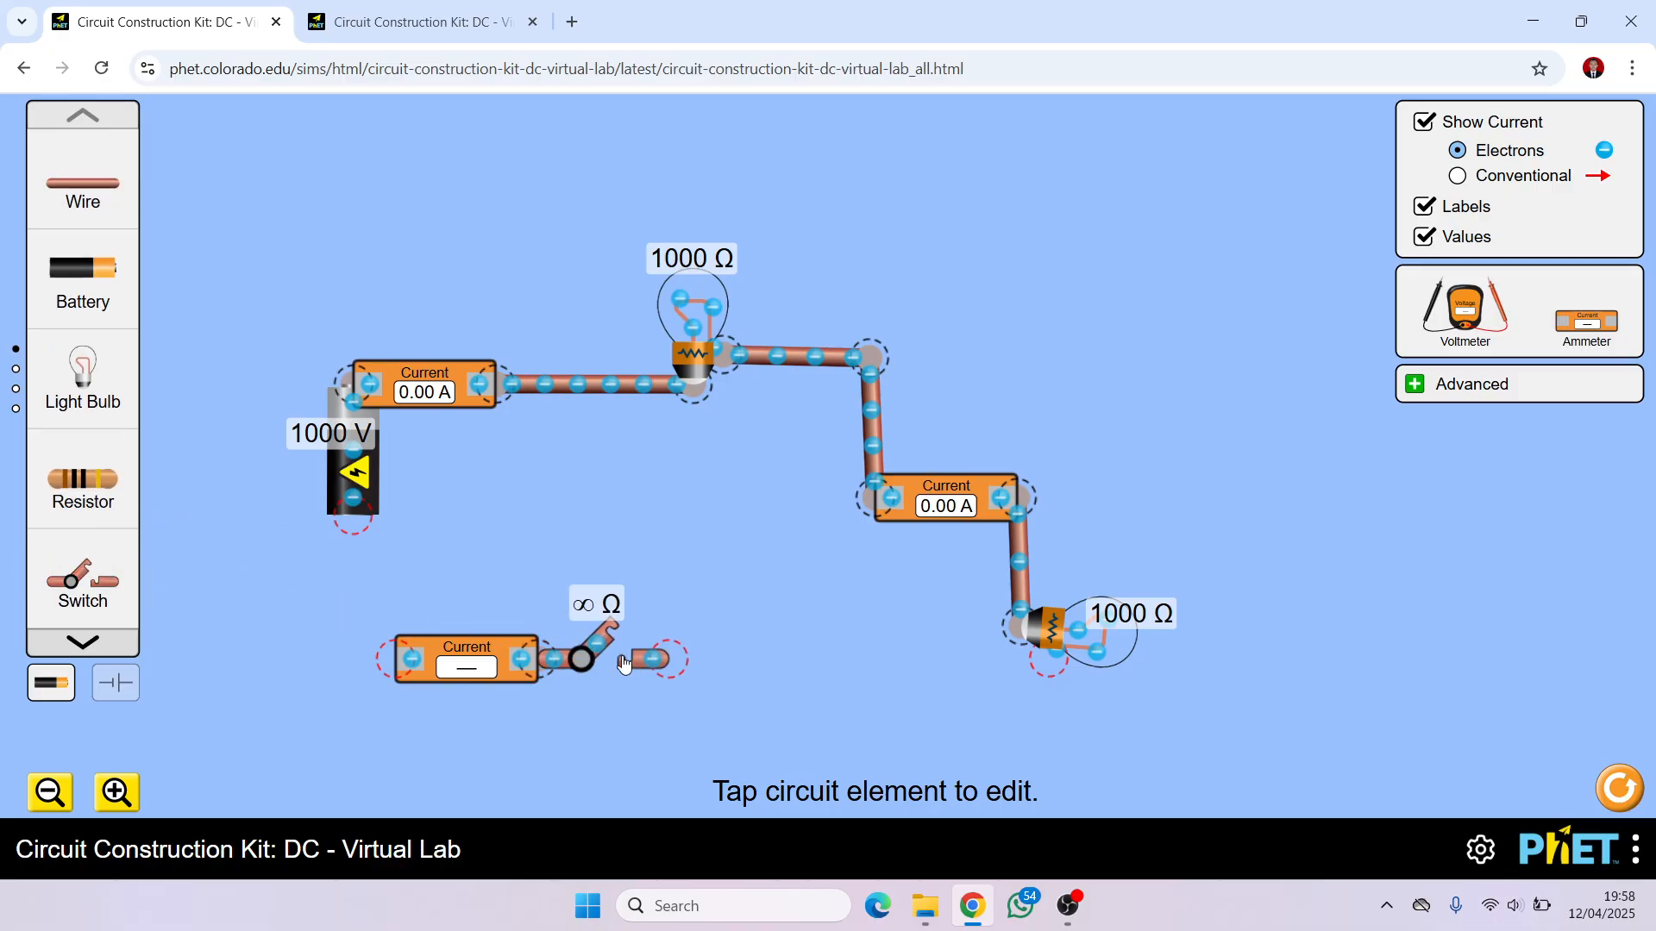
drag(51, 202, 1039, 673)
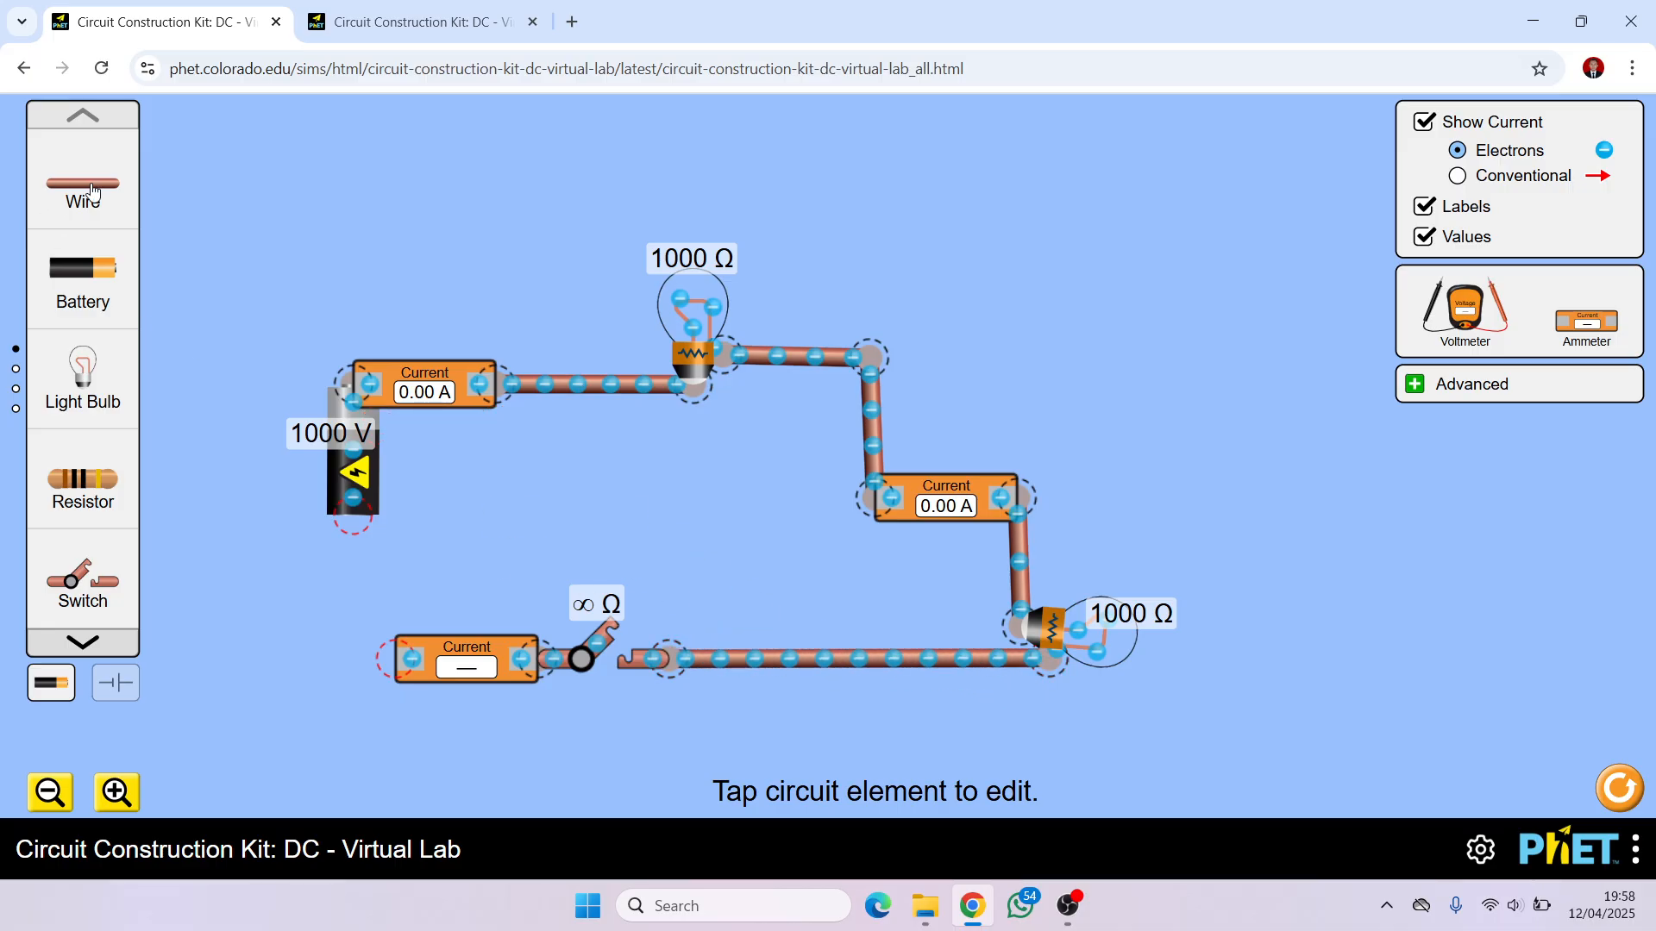
drag(91, 188, 410, 673)
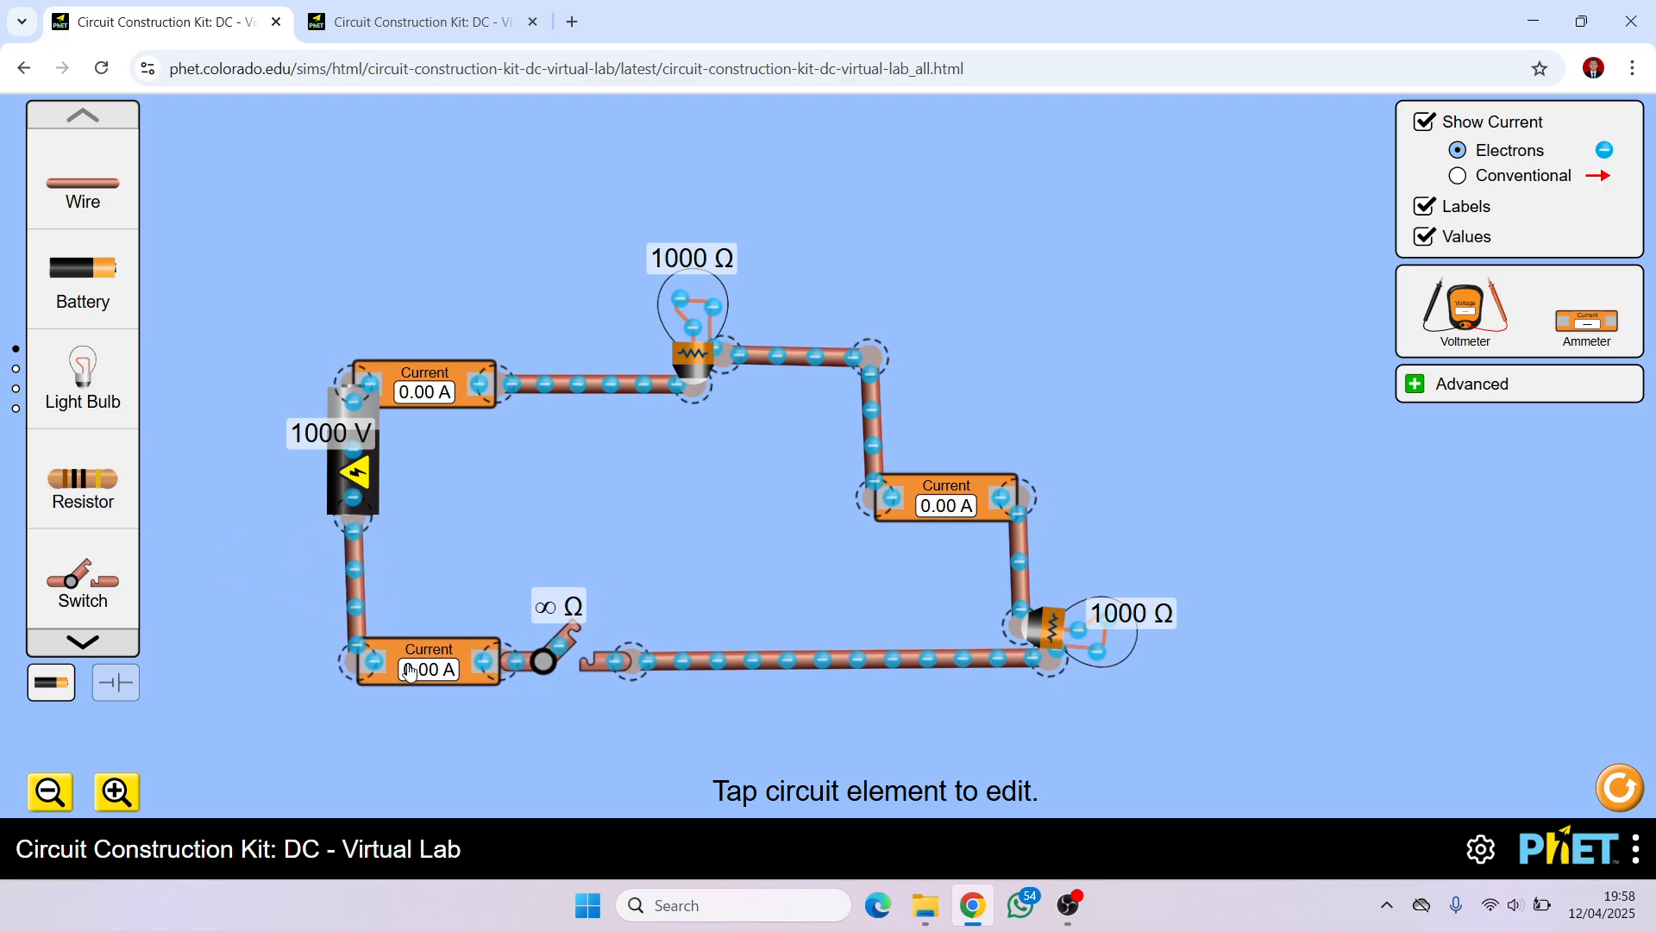
drag(352, 470, 355, 470)
click(356, 470)
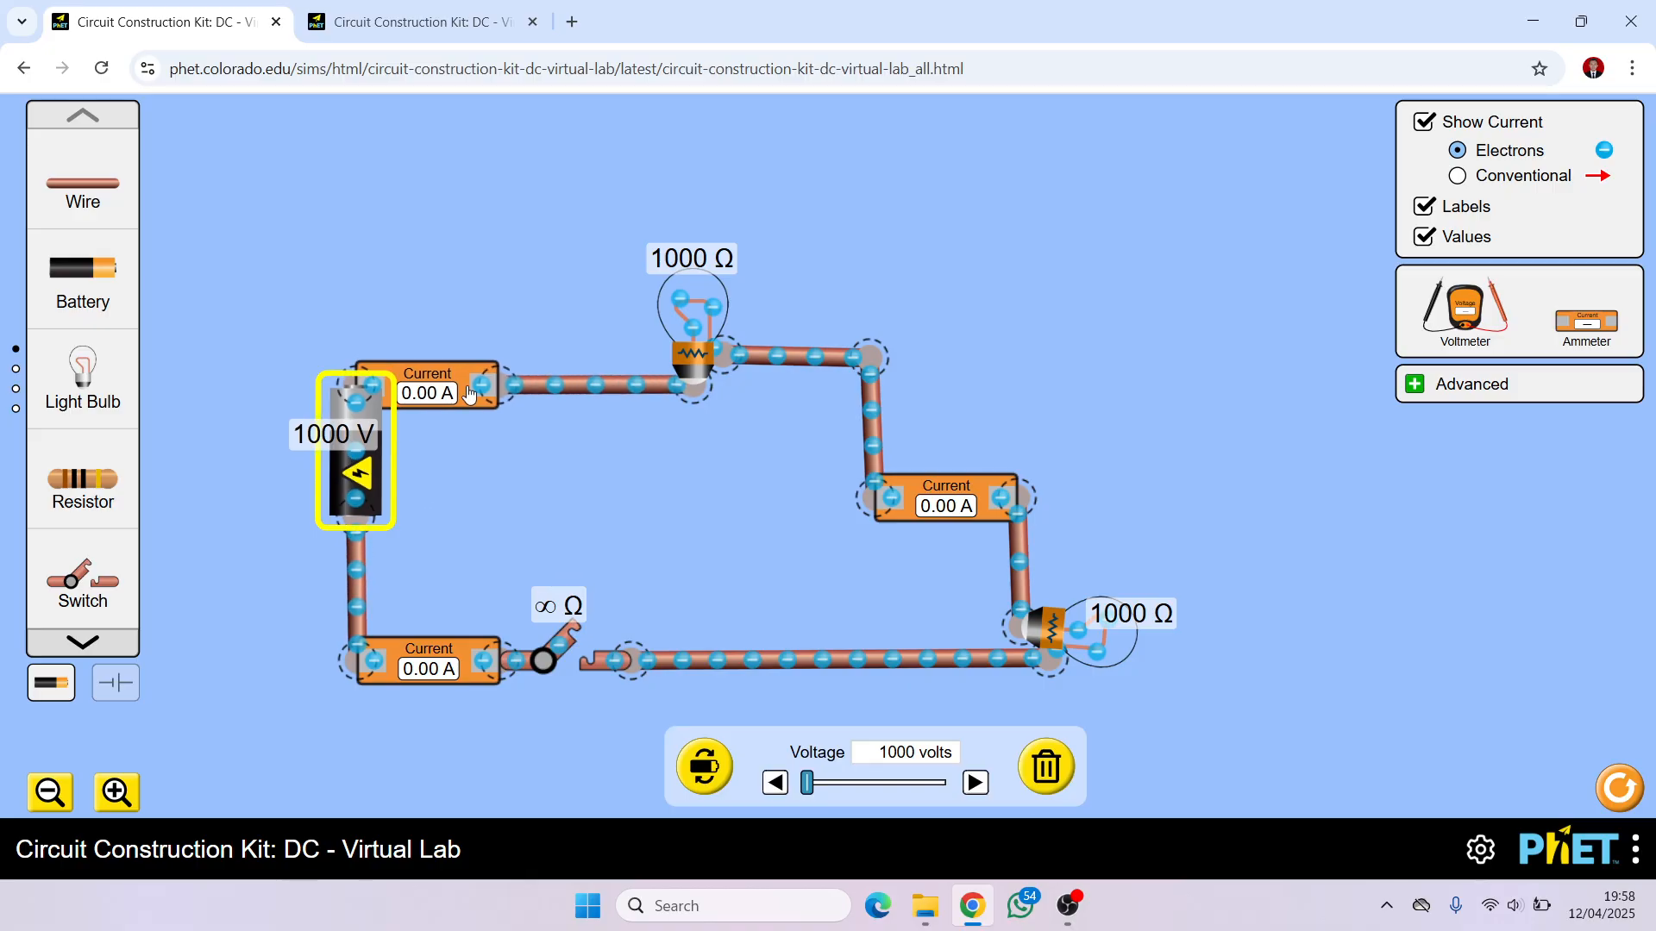
click(445, 380)
mouse_move(445, 381)
mouse_down()
mouse_move(465, 381)
mouse_move(449, 380)
mouse_up()
click(452, 461)
click(433, 390)
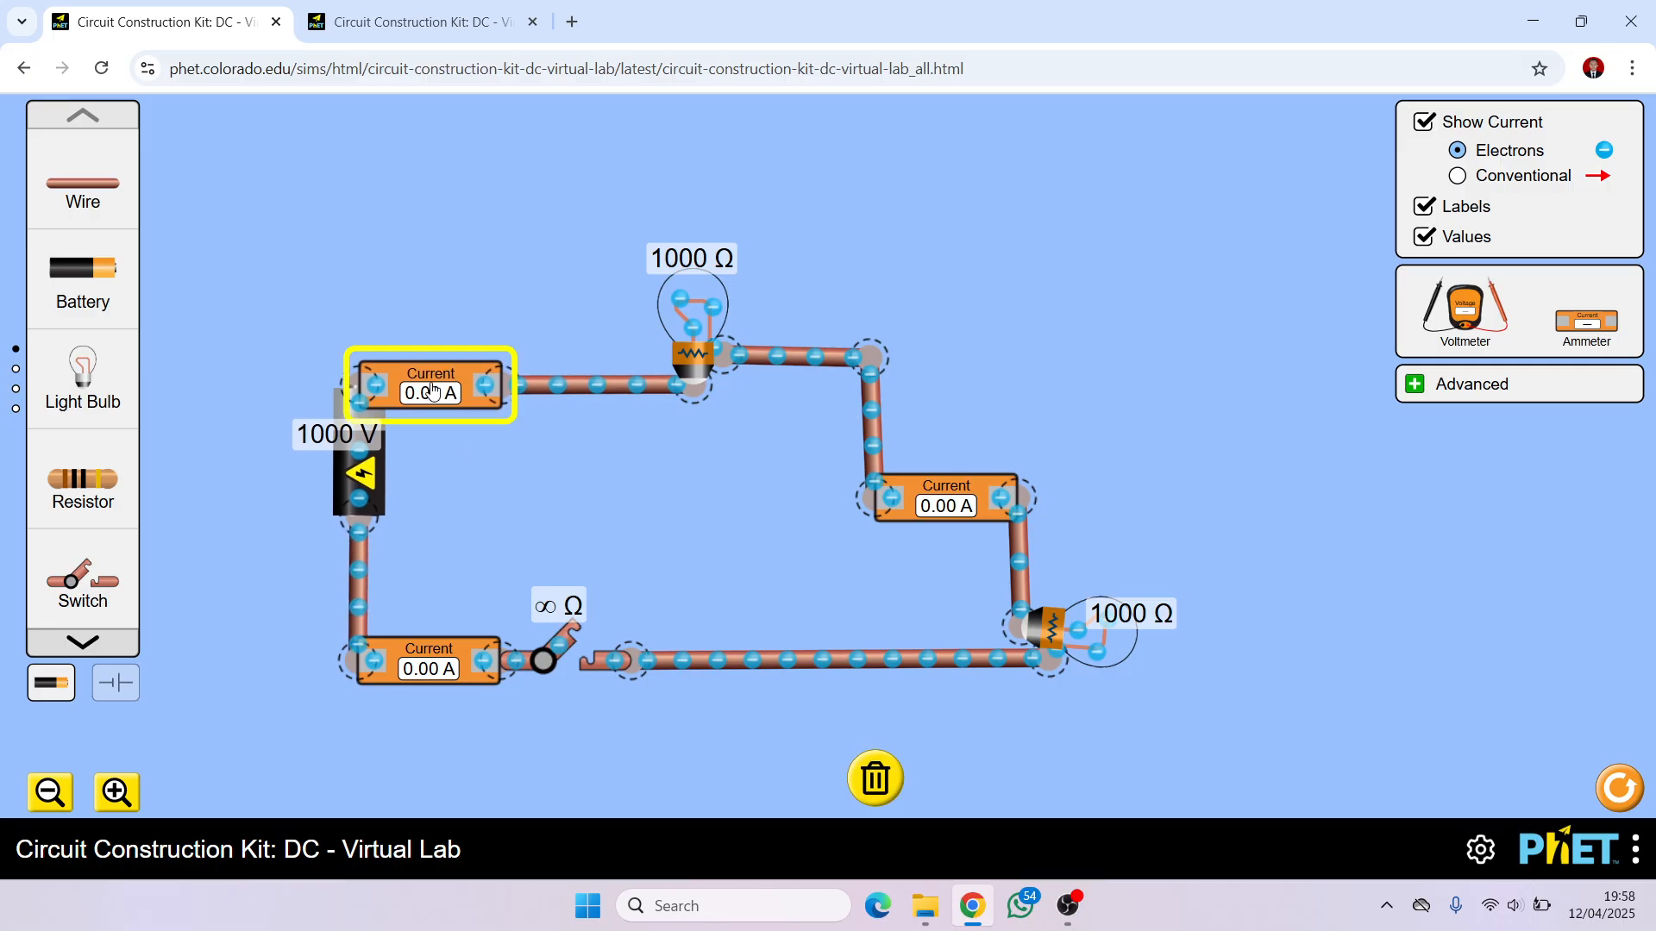
click(507, 480)
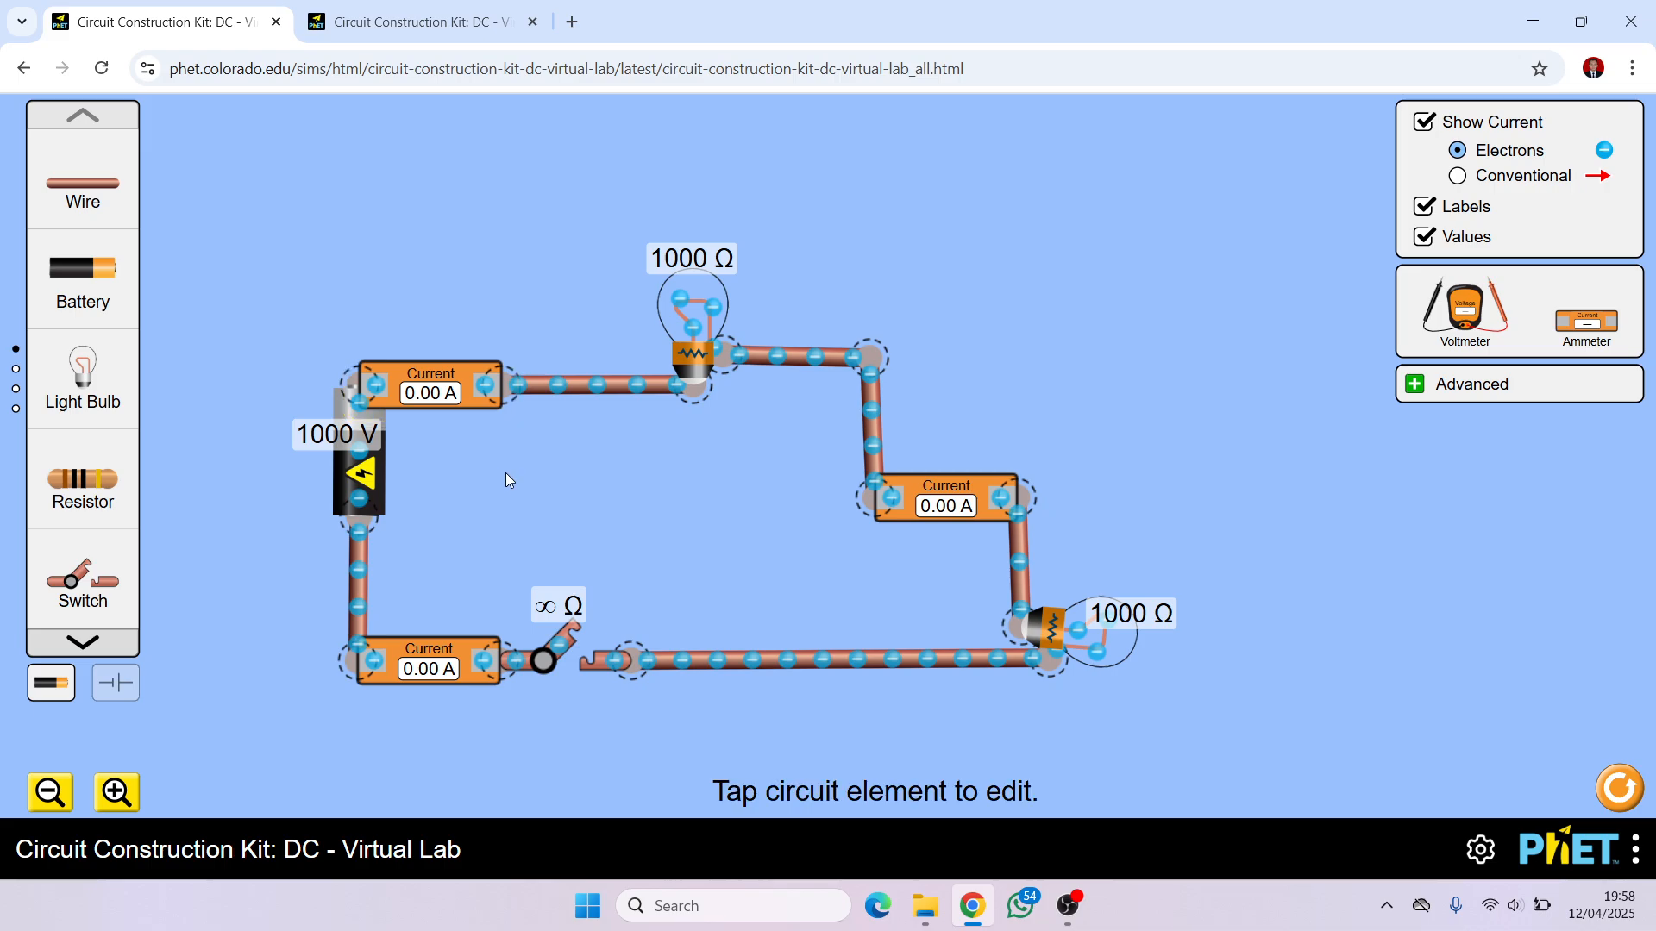
Set the battery's voltage to 220 volts.
click(367, 473)
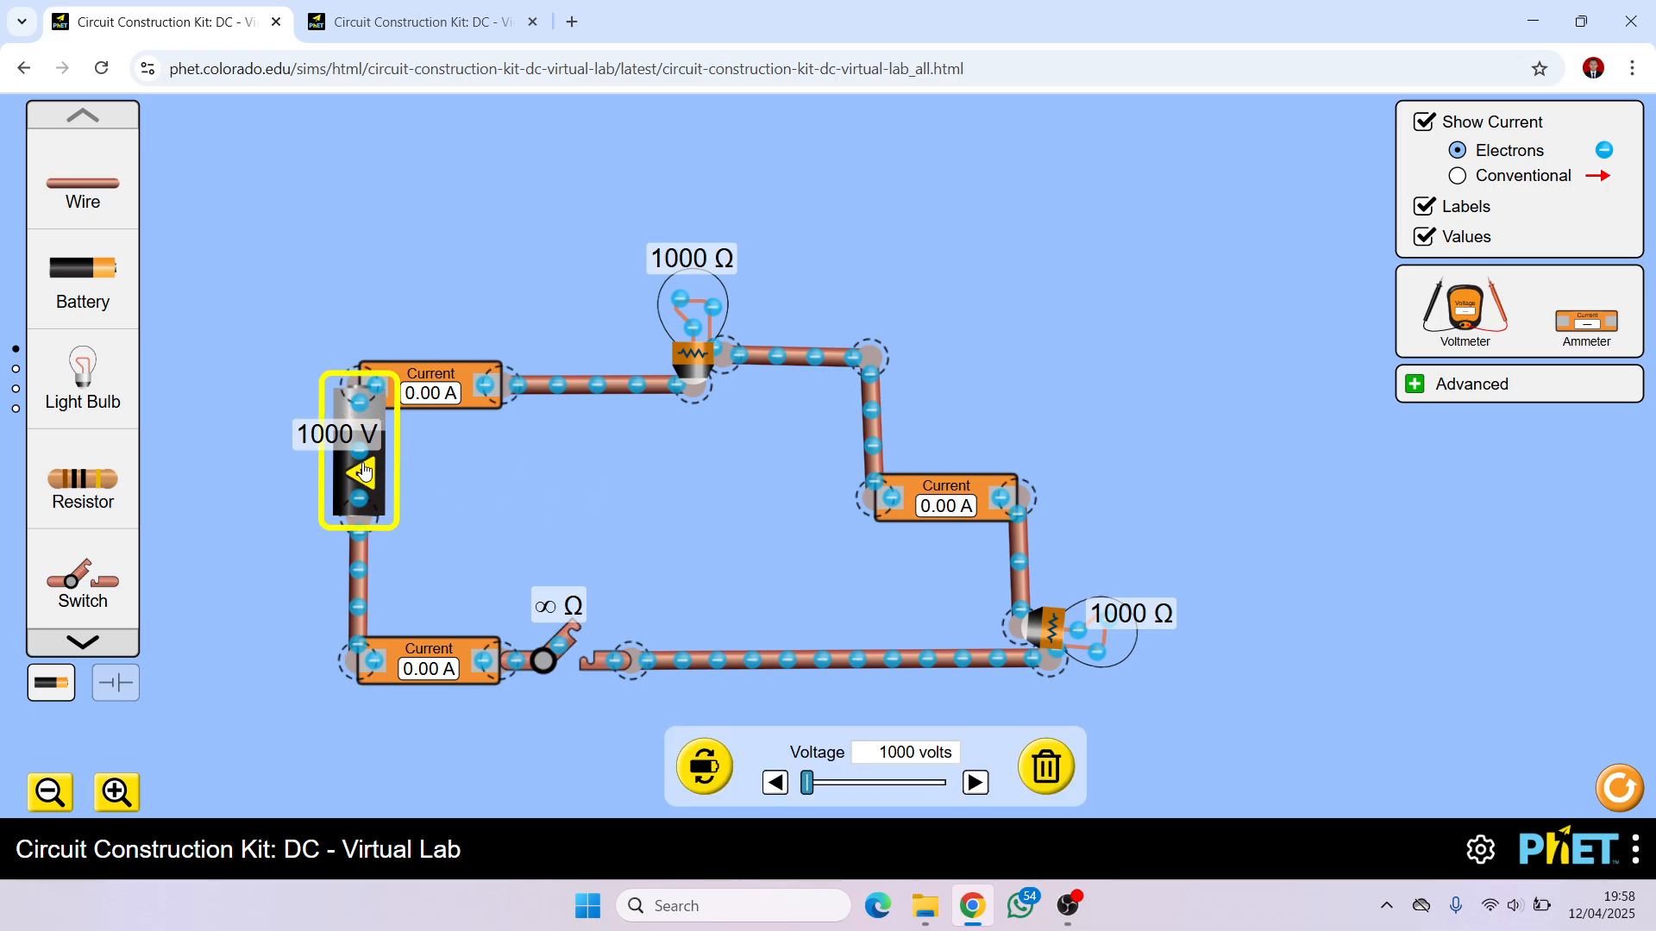
drag(803, 791, 799, 791)
click(974, 783)
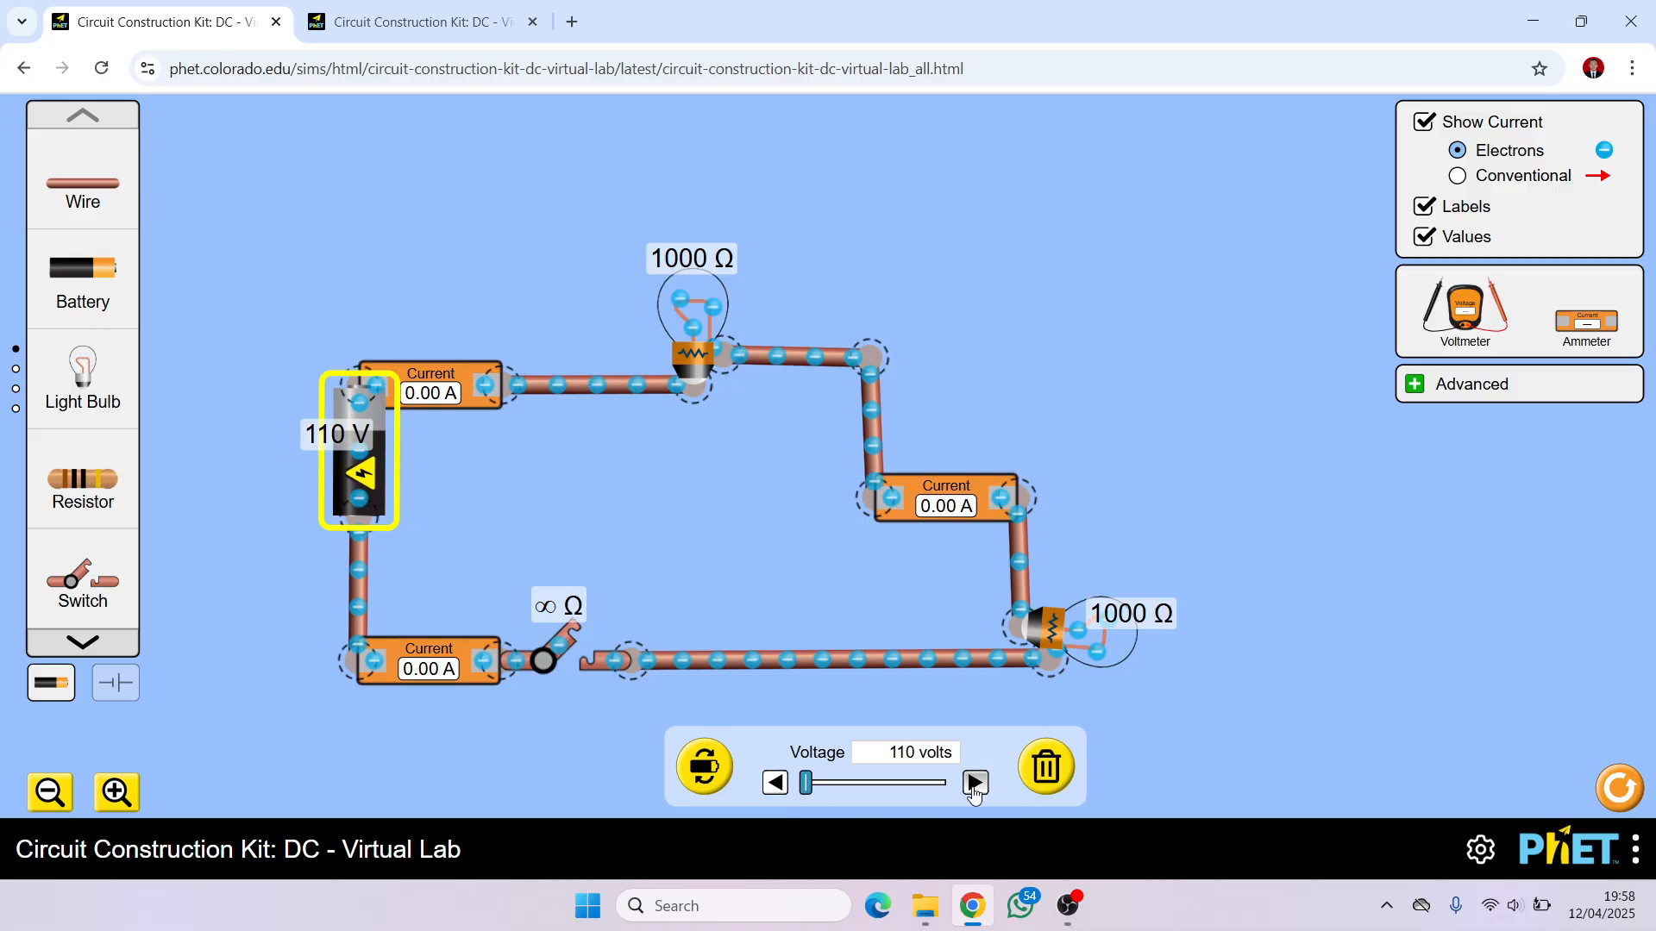
click(974, 783)
click(974, 783)
click(974, 783)
click(975, 783)
click(975, 783)
click(975, 784)
click(733, 522)
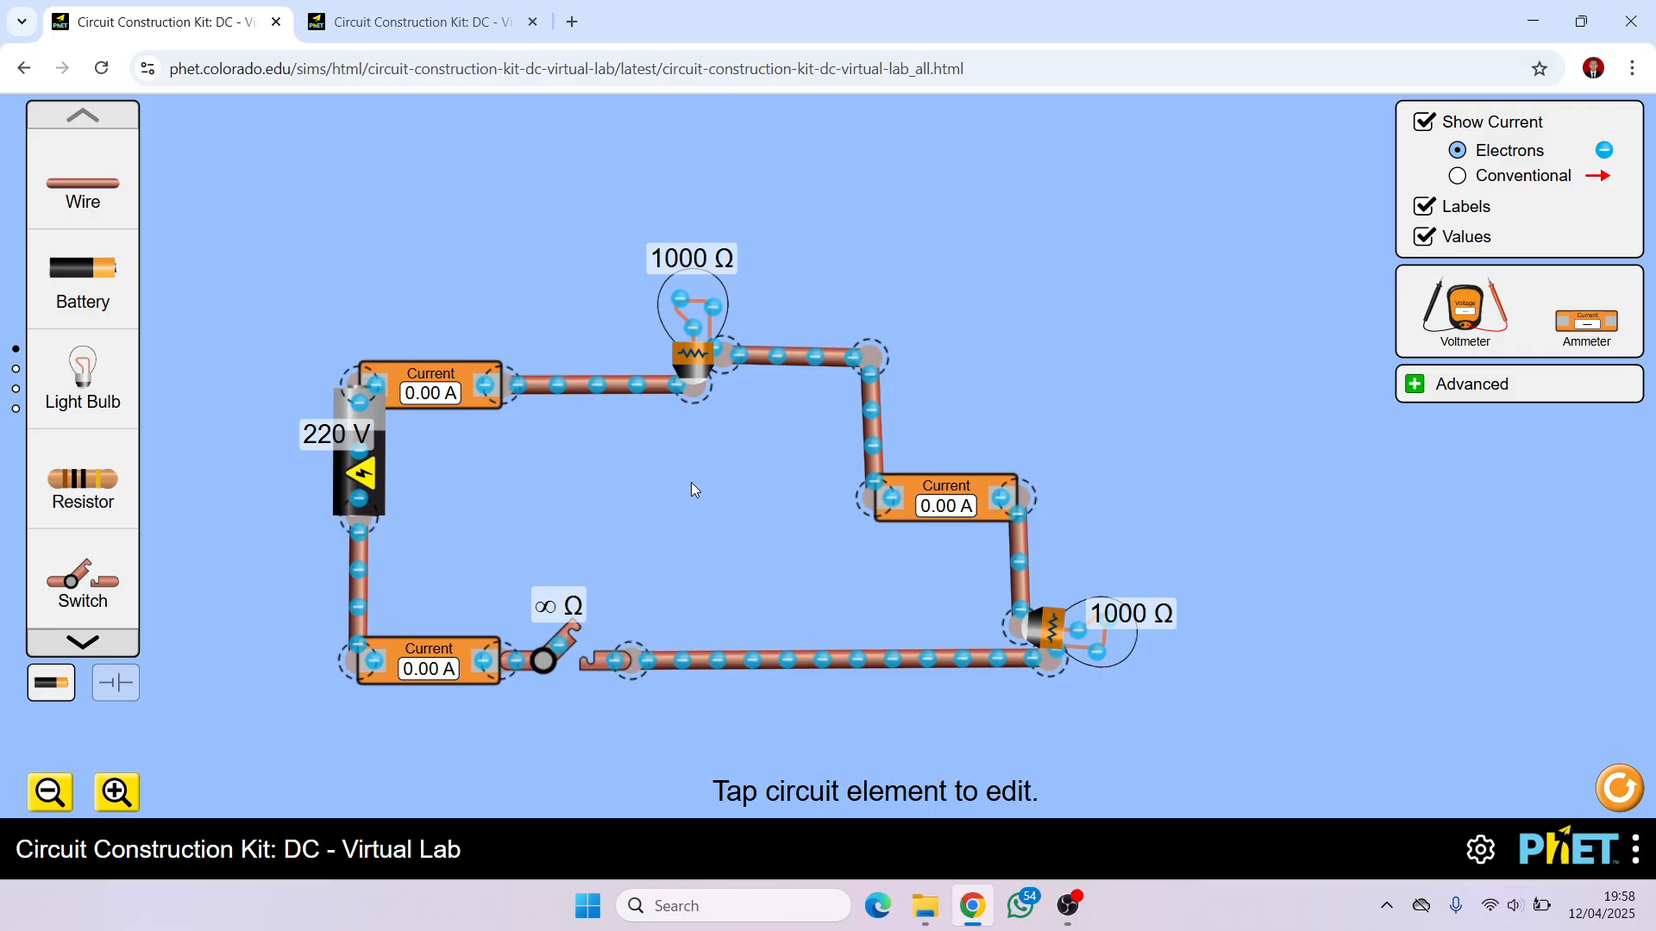
Lower the upper bulb's resistance to 100 ohms, and raise it back up to 1000 ohms.
click(701, 346)
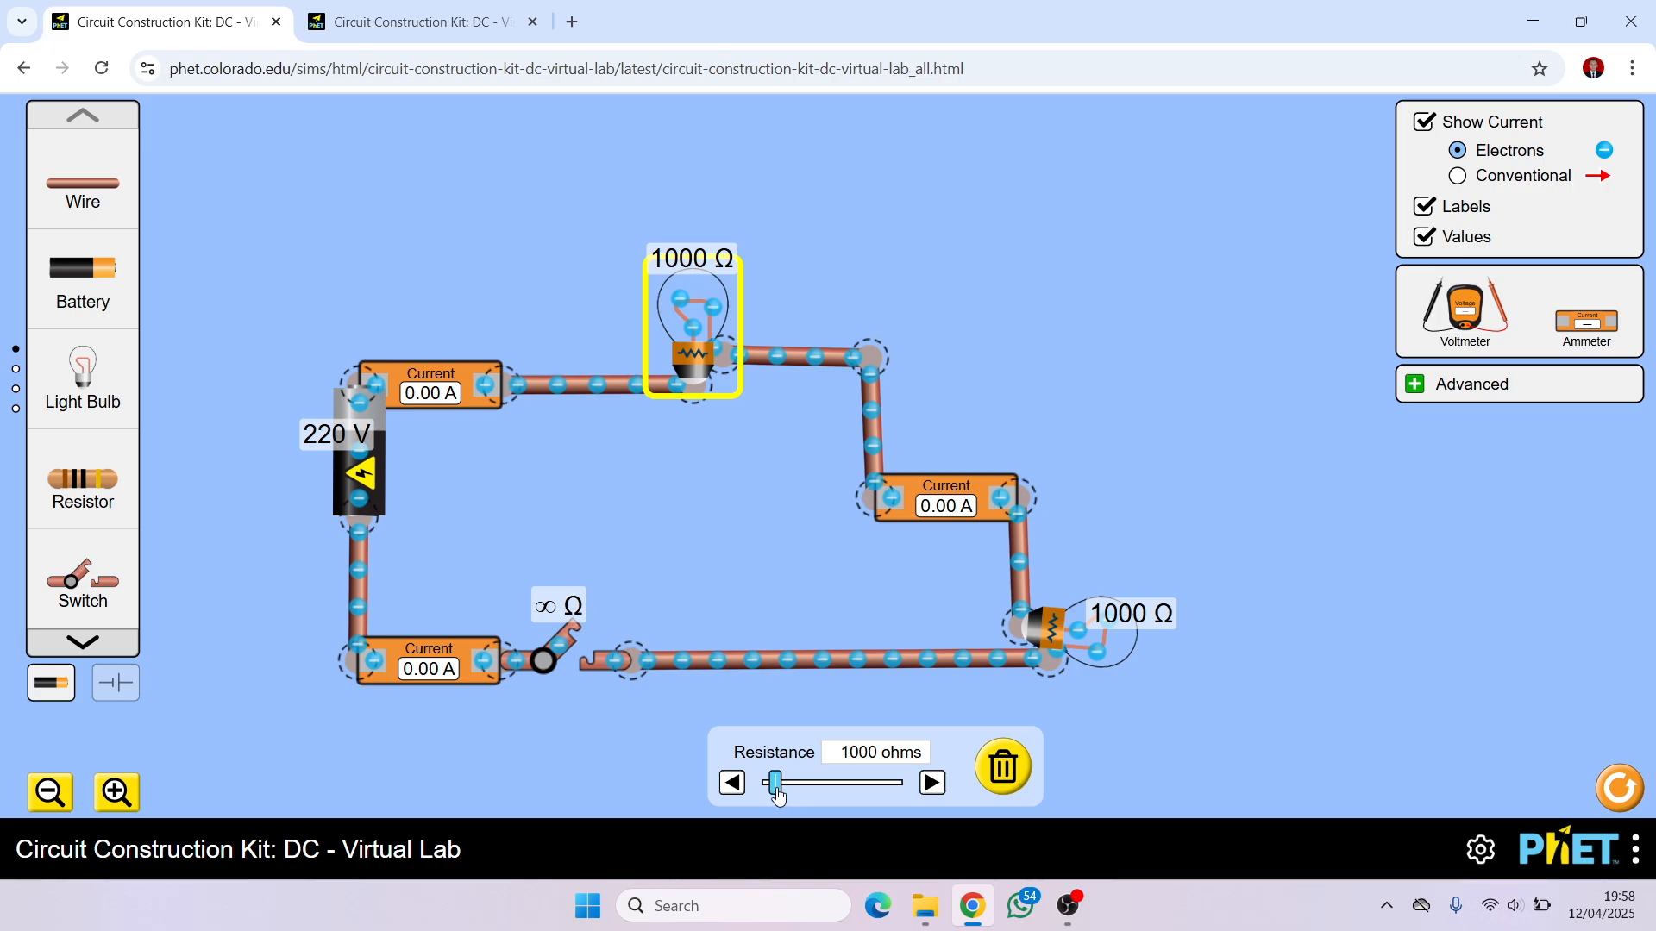
drag(779, 788, 764, 789)
click(932, 783)
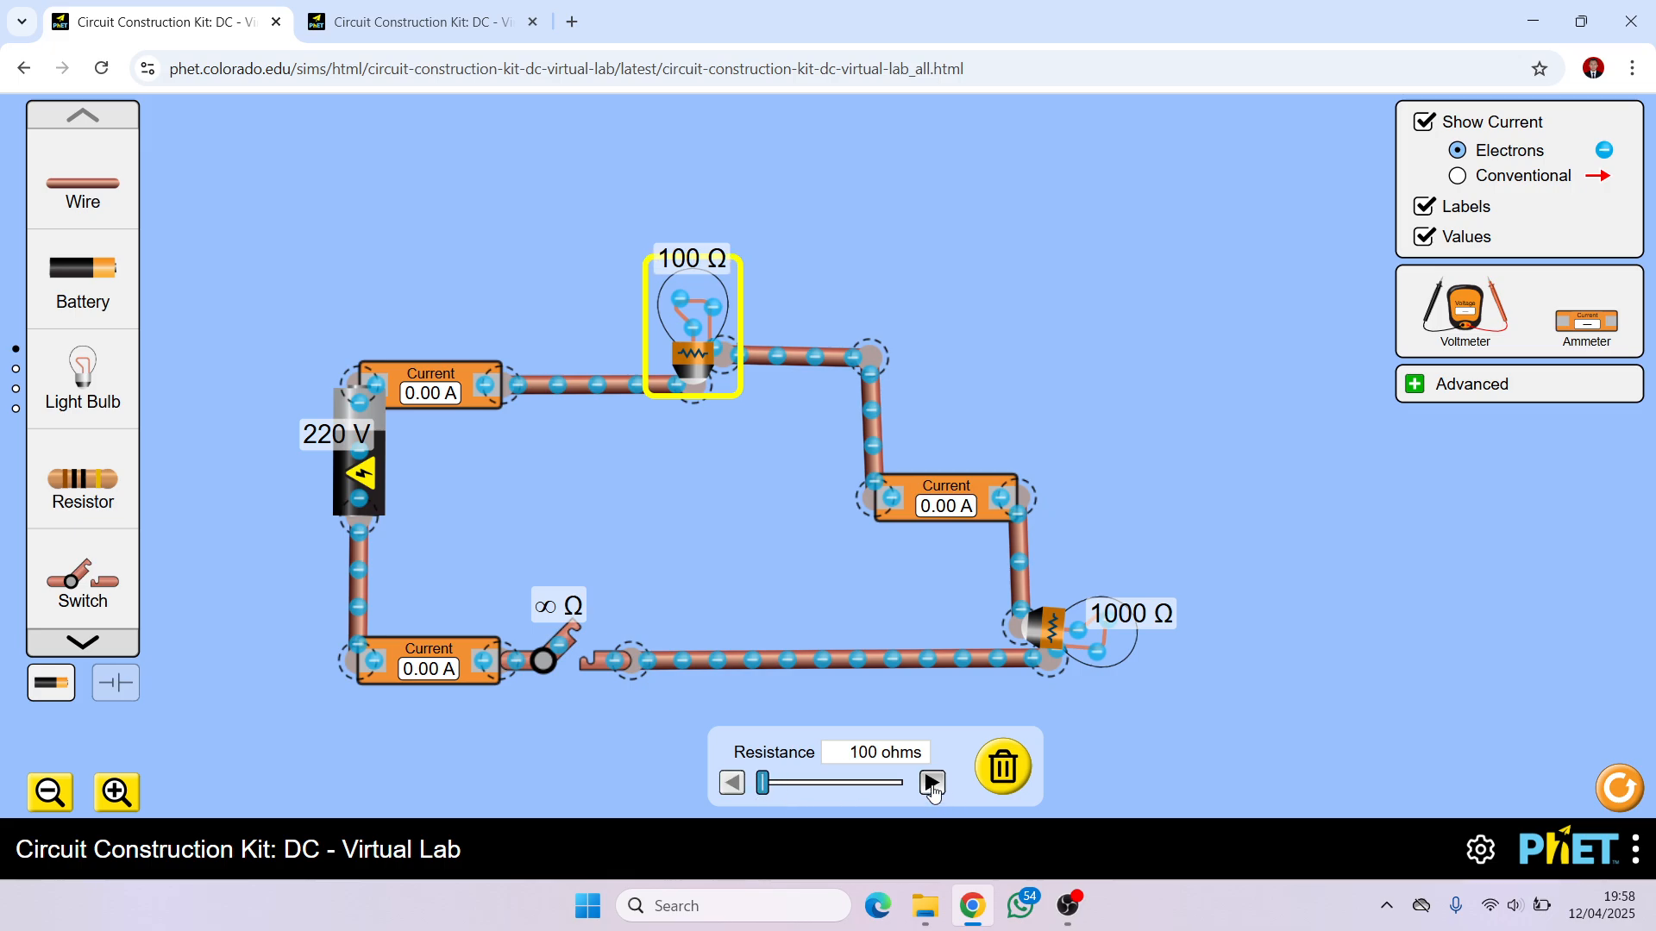
click(932, 783)
click(933, 783)
click(932, 783)
click(932, 783)
click(932, 783)
click(932, 783)
click(932, 784)
click(932, 783)
click(933, 783)
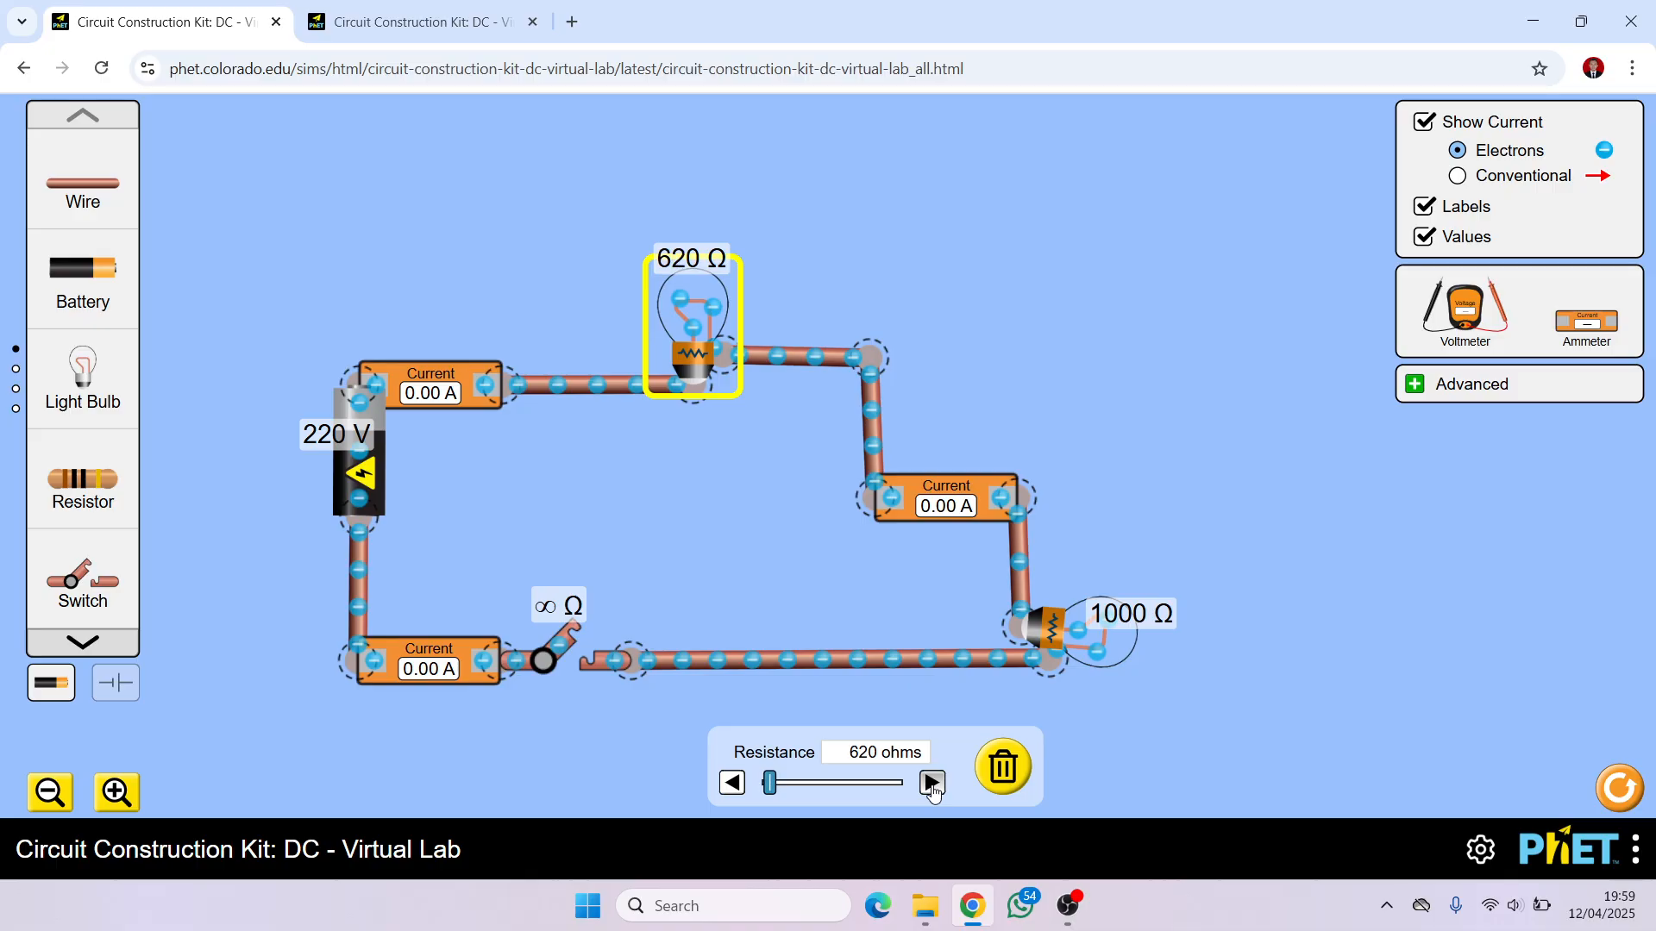
click(932, 783)
click(932, 783)
click(933, 783)
click(779, 787)
drag(780, 790, 775, 796)
click(934, 787)
click(1124, 696)
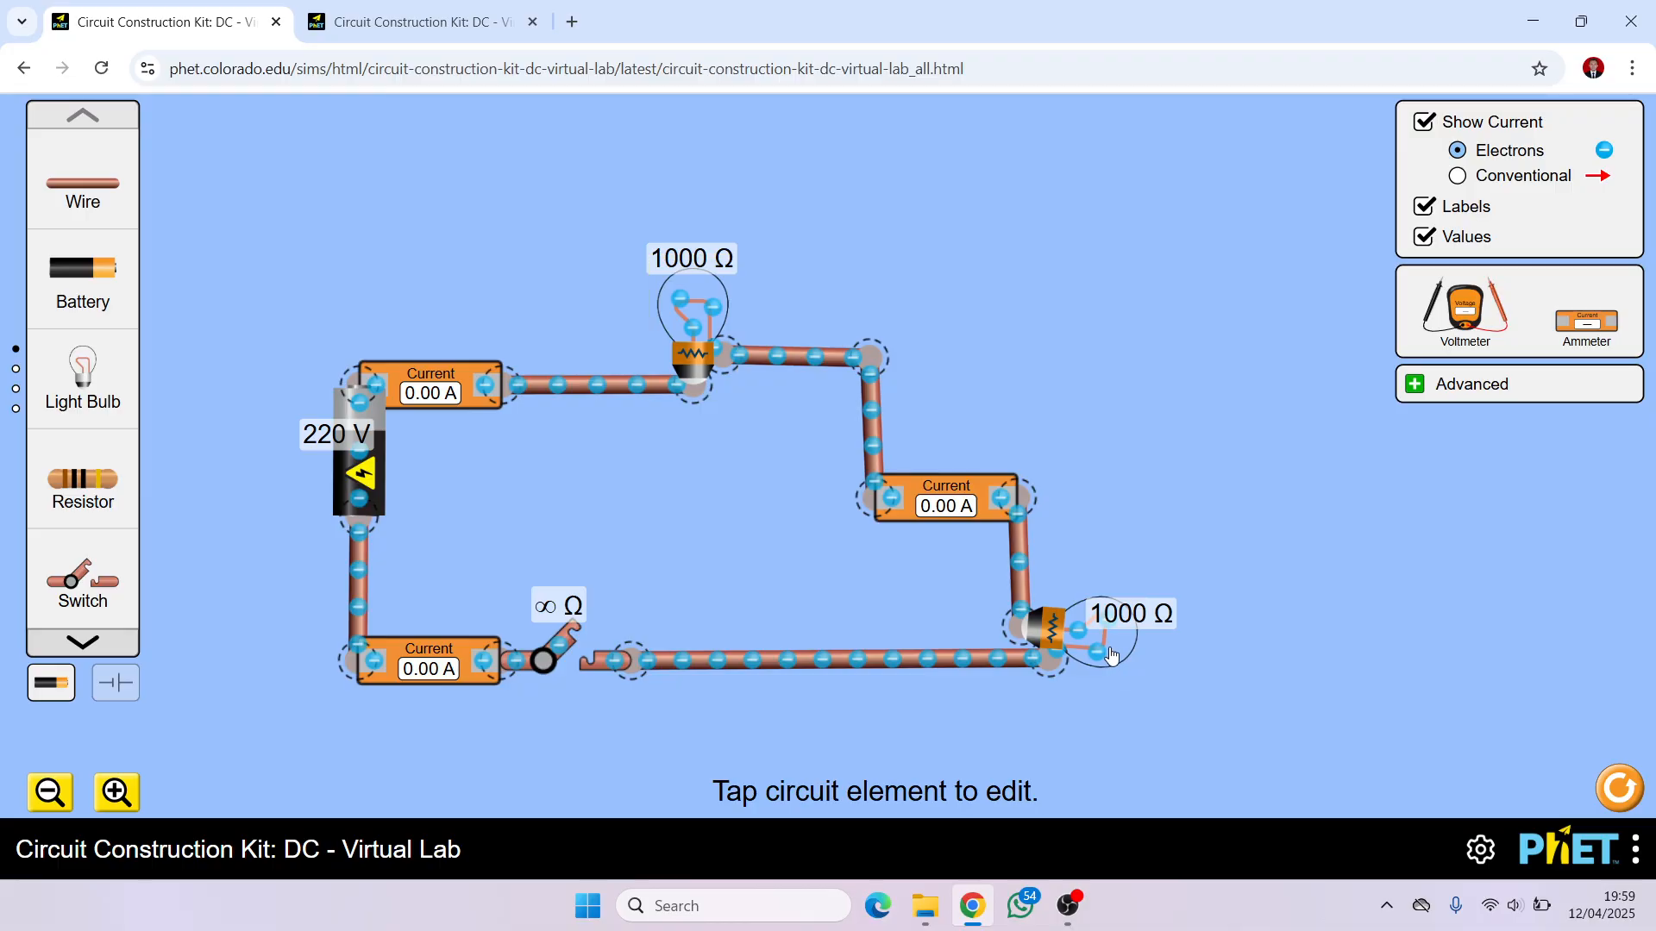
Set the lower bulb's resistance to 3000 ohms.
click(1099, 643)
drag(774, 798, 804, 803)
click(1239, 785)
Place a voltmeter above the circuit and park its black probe clear of the components, near the battery.
drag(1480, 342, 478, 210)
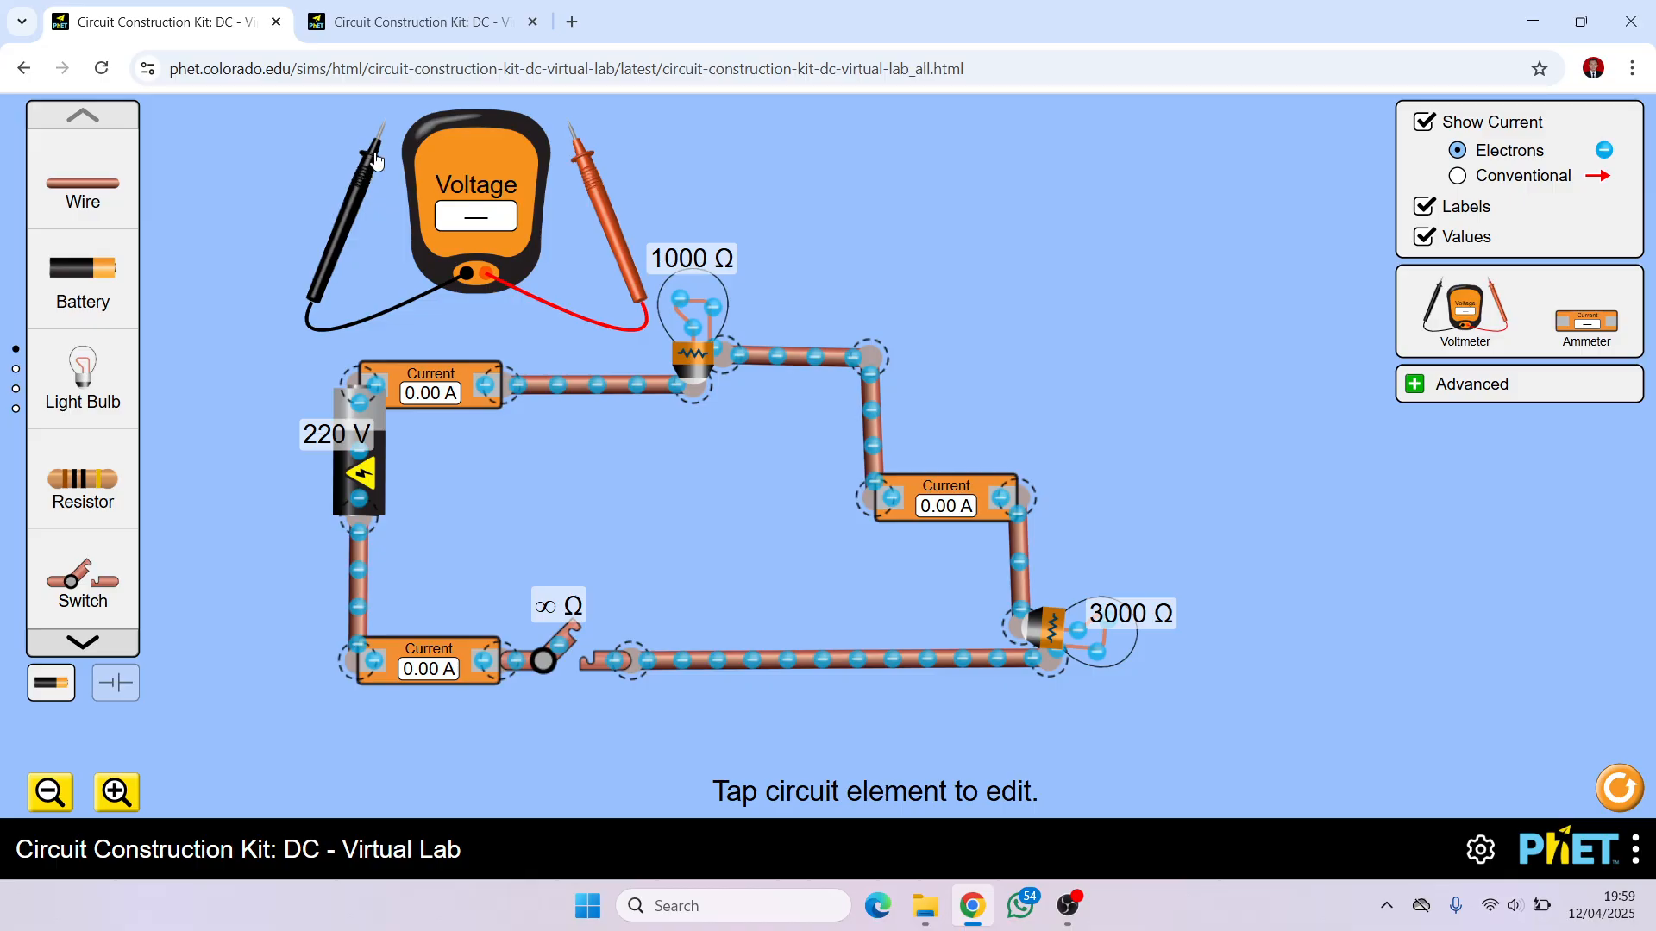
drag(310, 291, 617, 568)
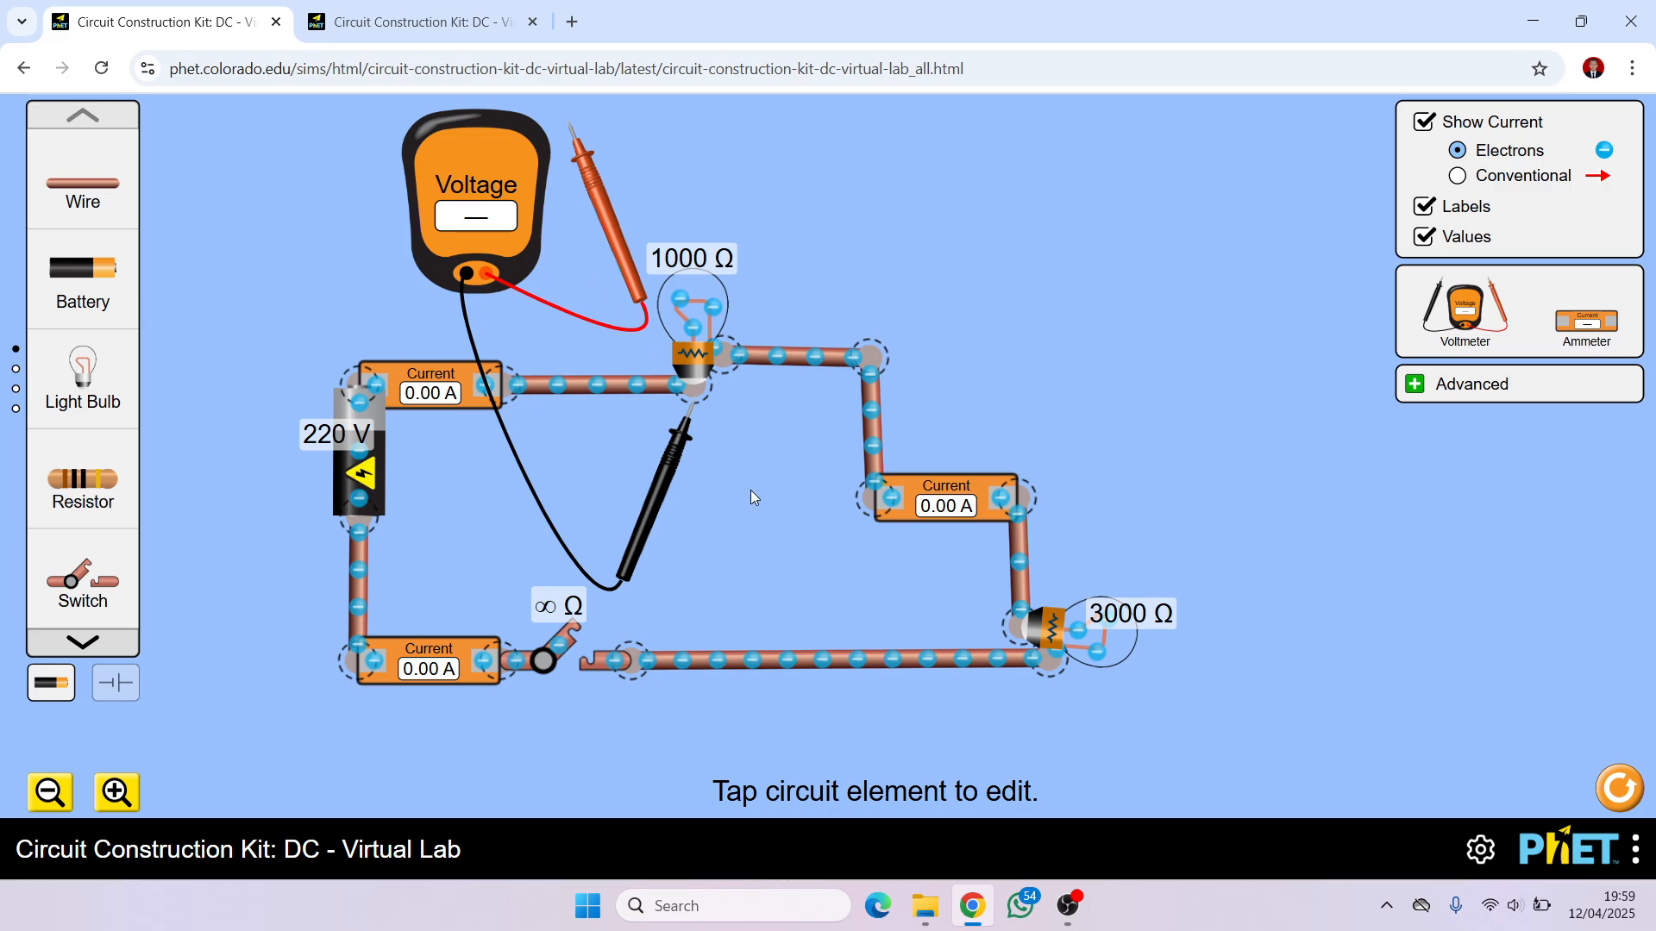
drag(646, 517, 277, 285)
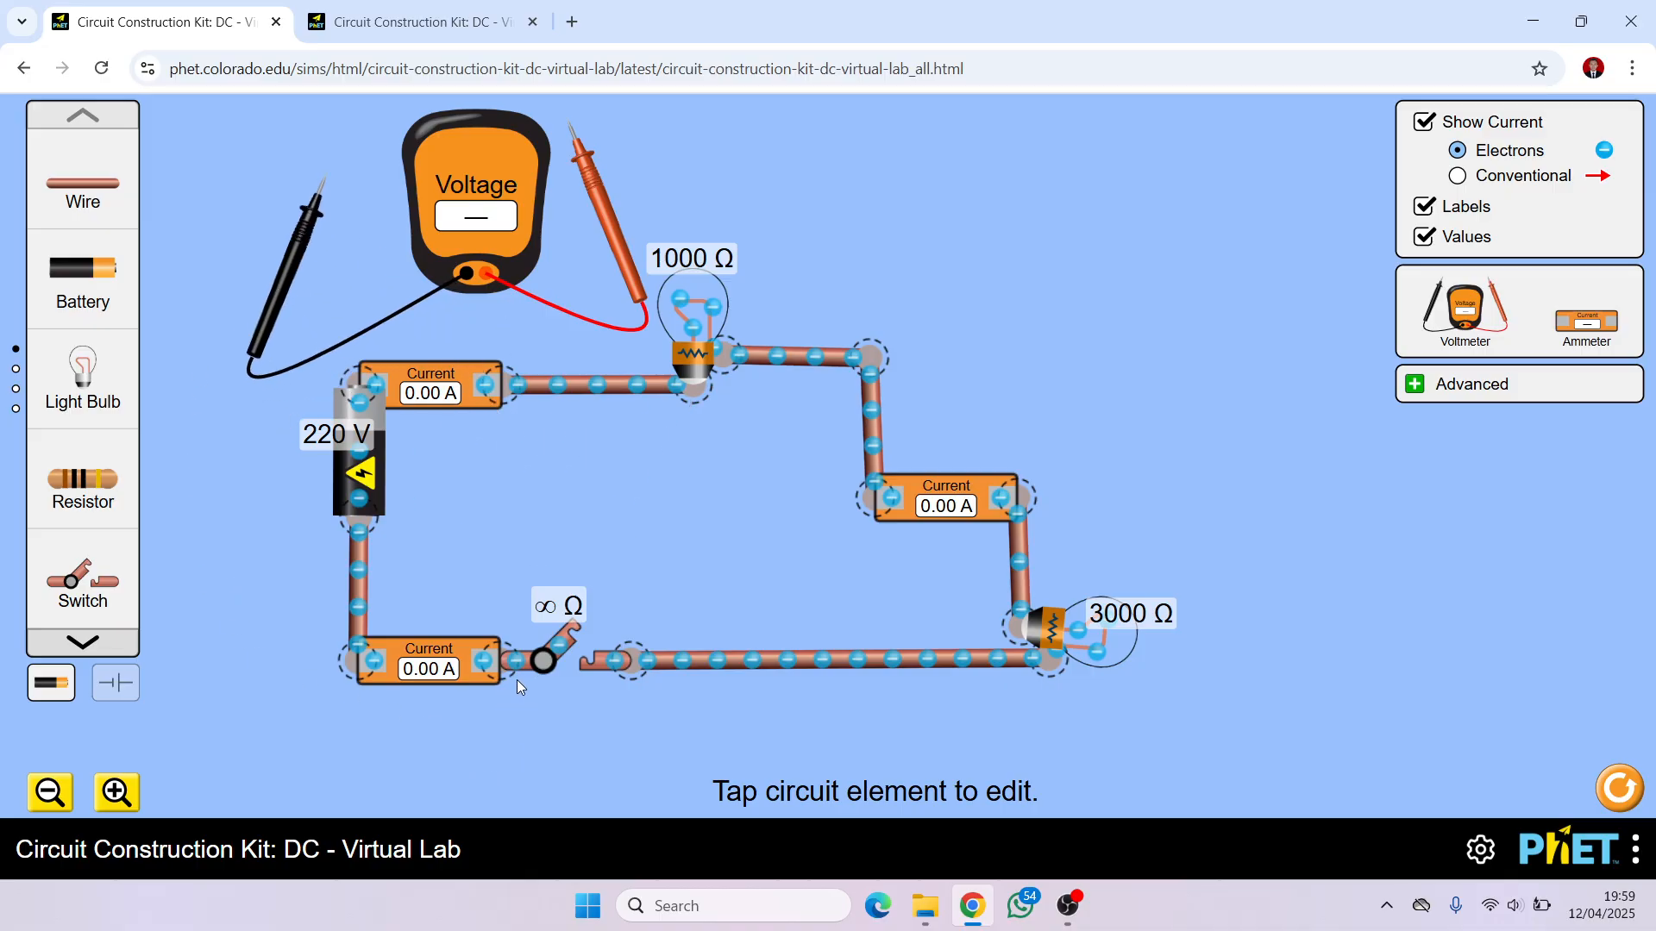
Close the switch, move the voltmeter's red probe aside and check the ammeter beside the switch.
click(557, 656)
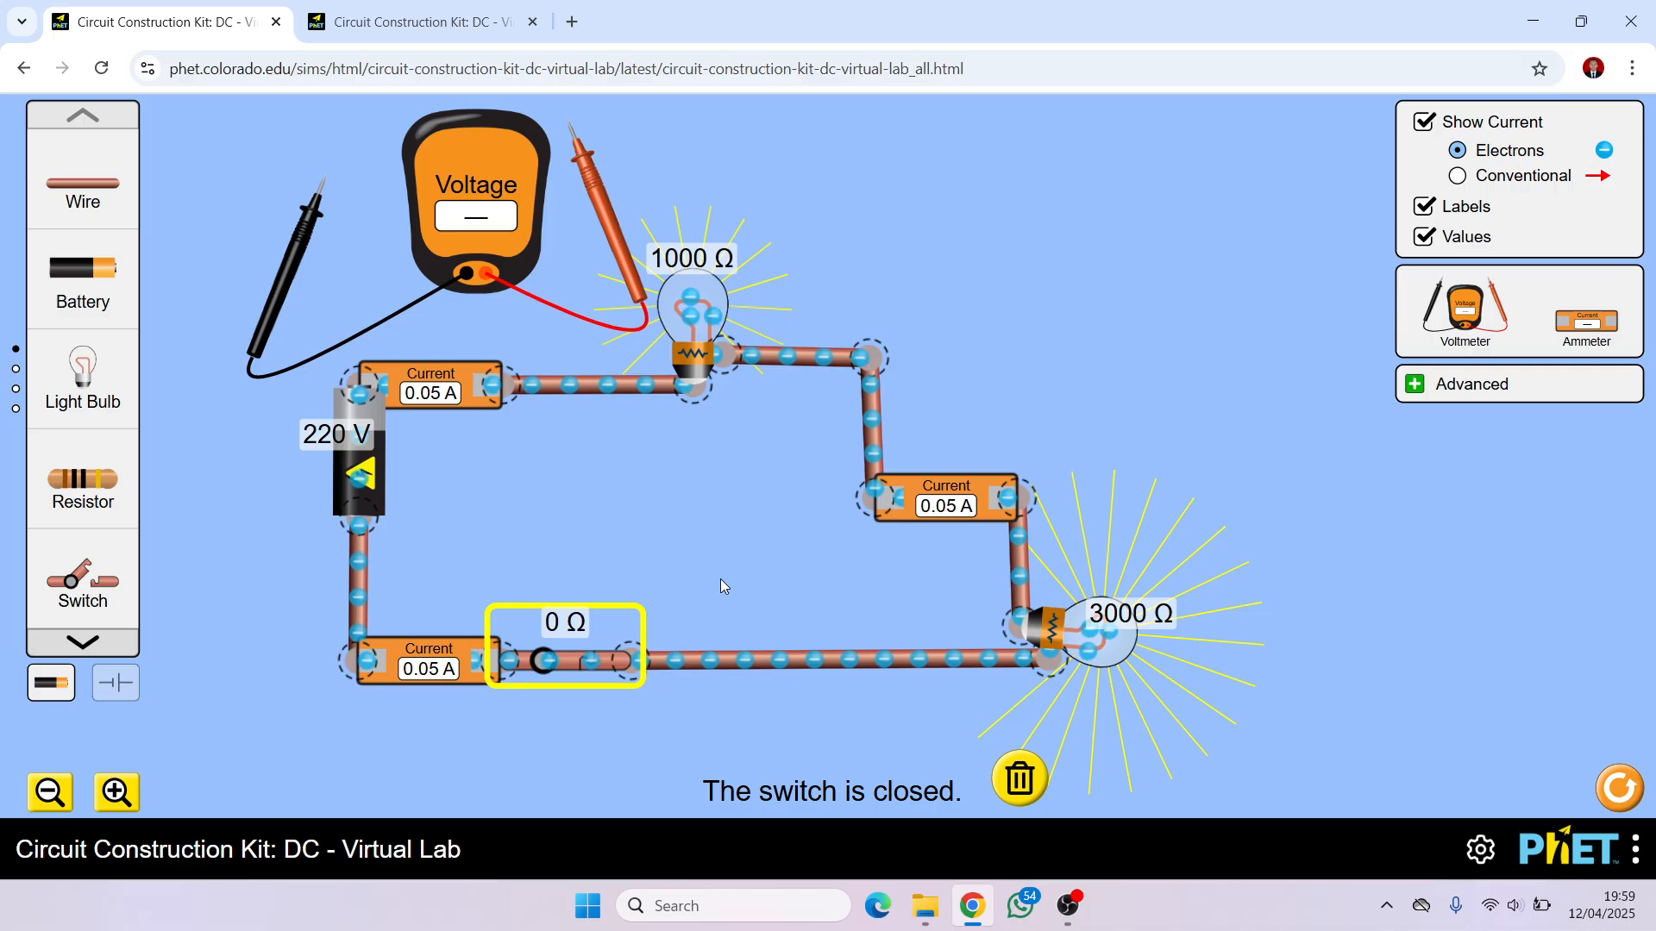
drag(605, 232, 240, 231)
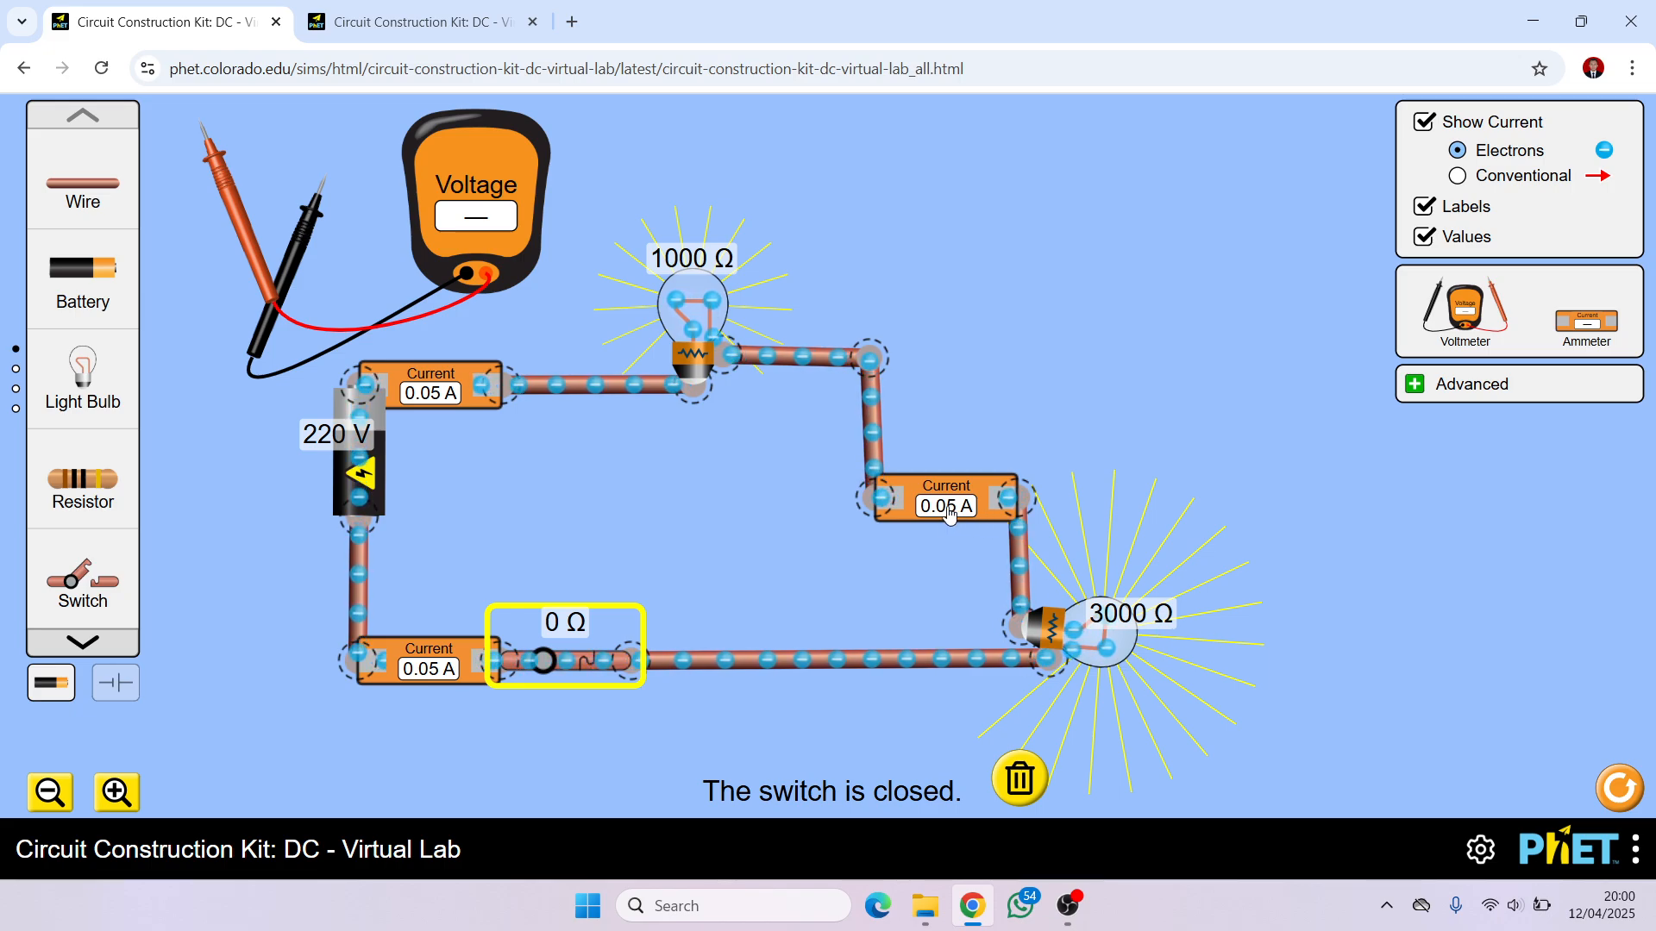
click(529, 731)
click(429, 677)
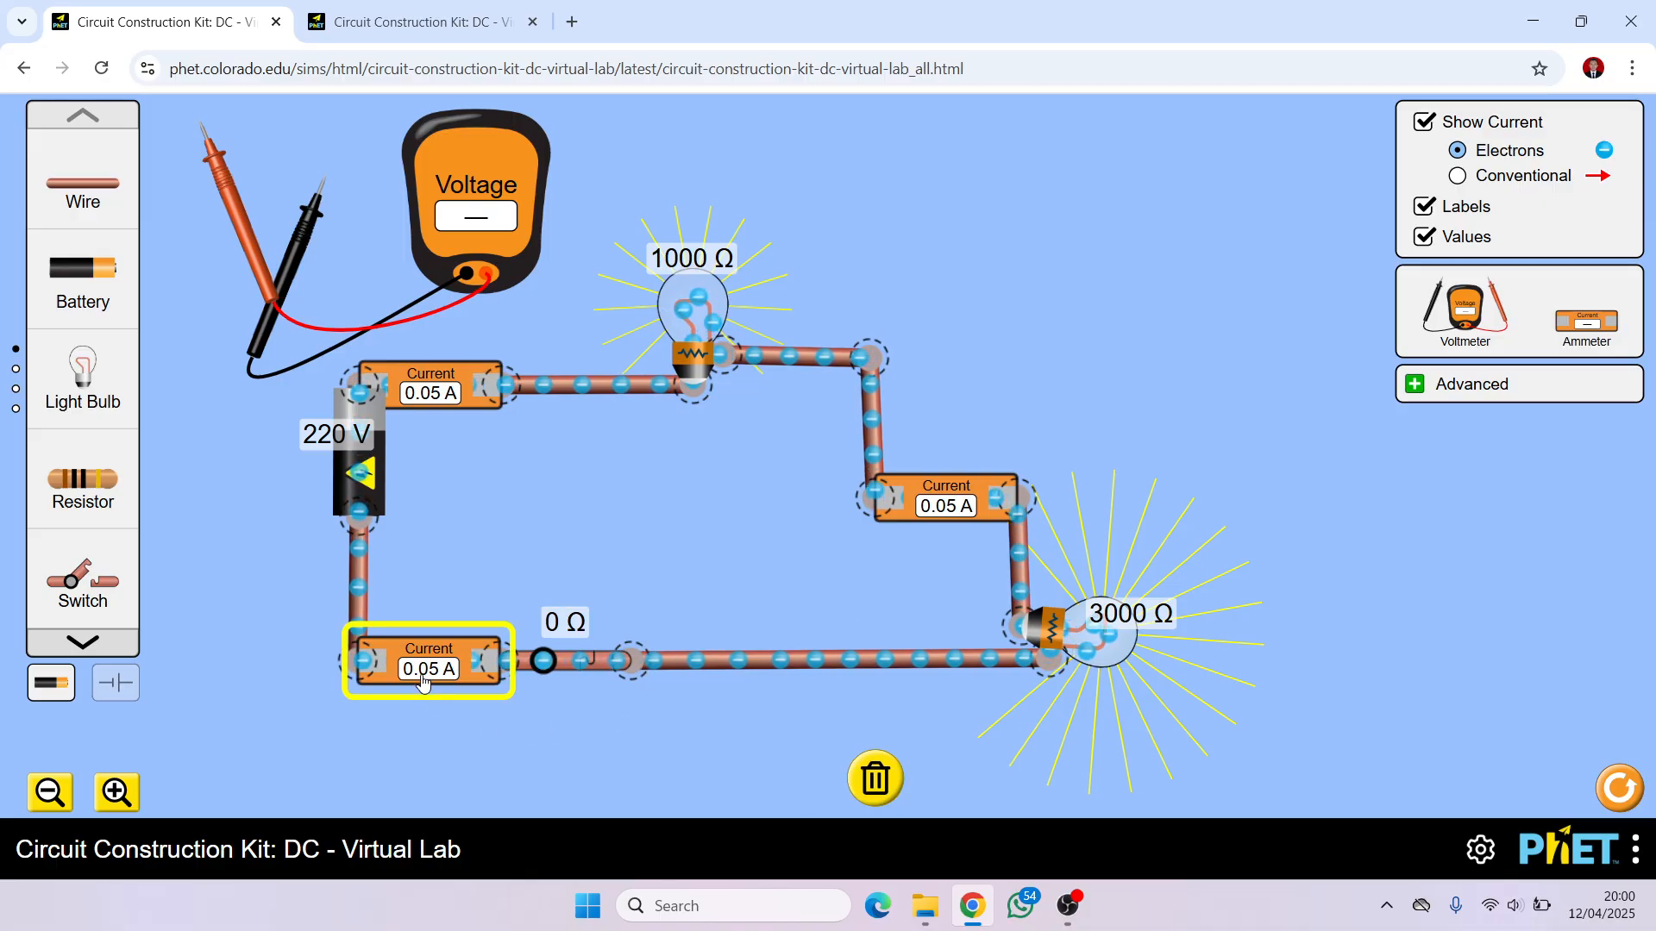
click(431, 752)
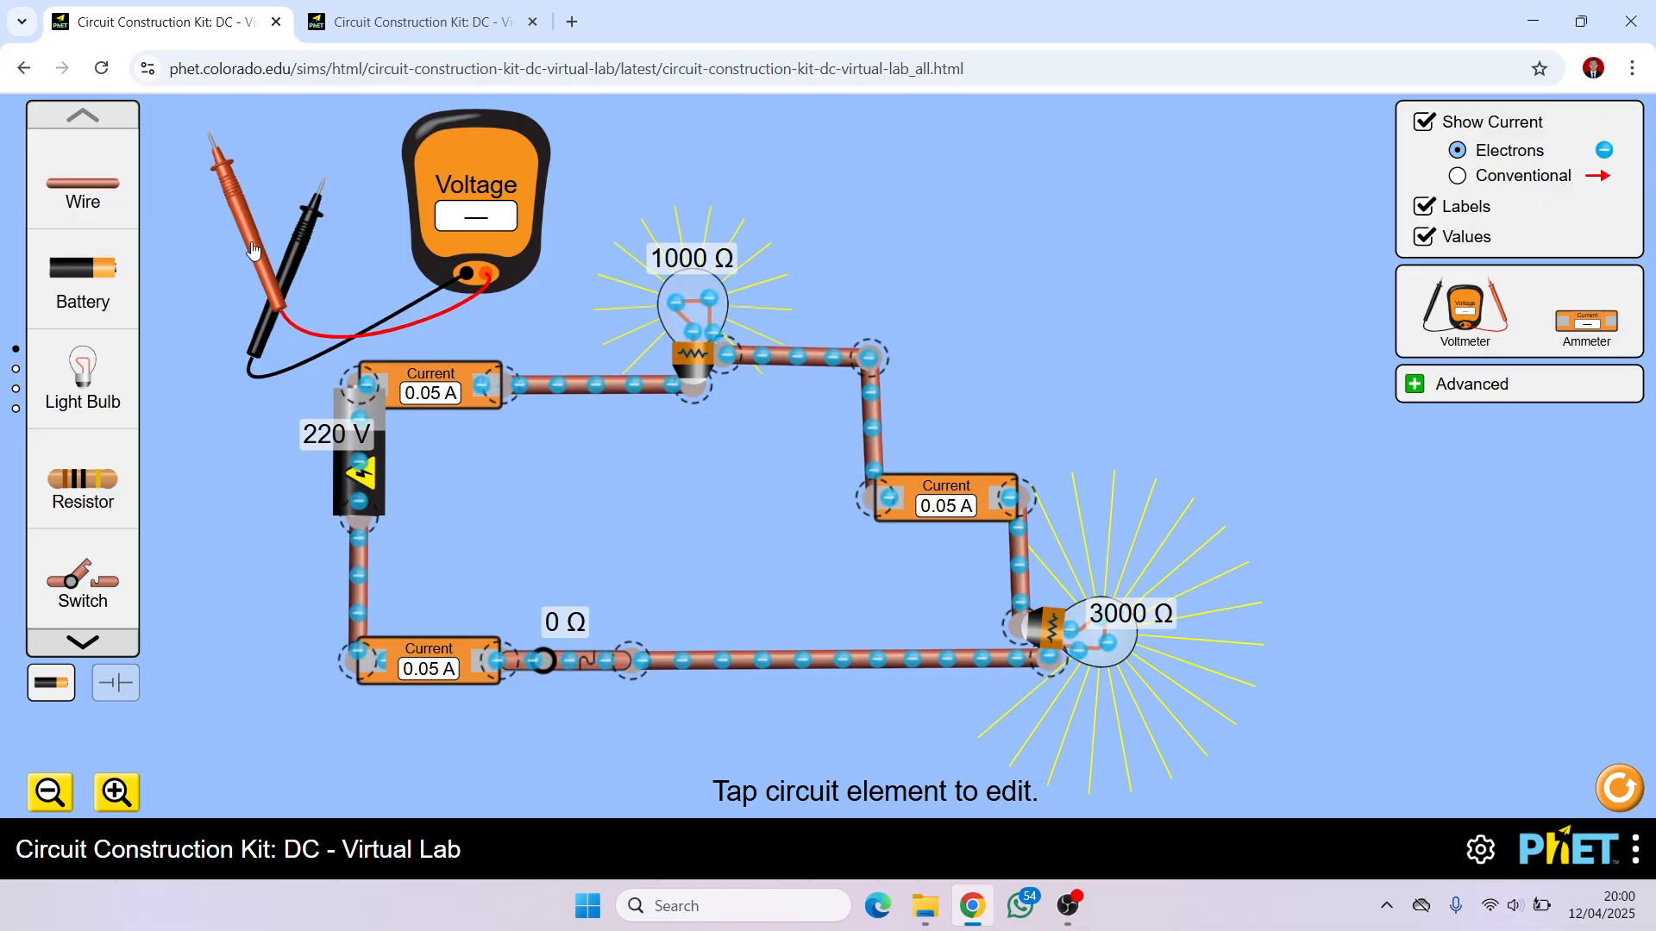
Put the voltmeter's probes across the upper bulb and a second voltmeter's probes across the lower bulb.
drag(246, 231, 739, 503)
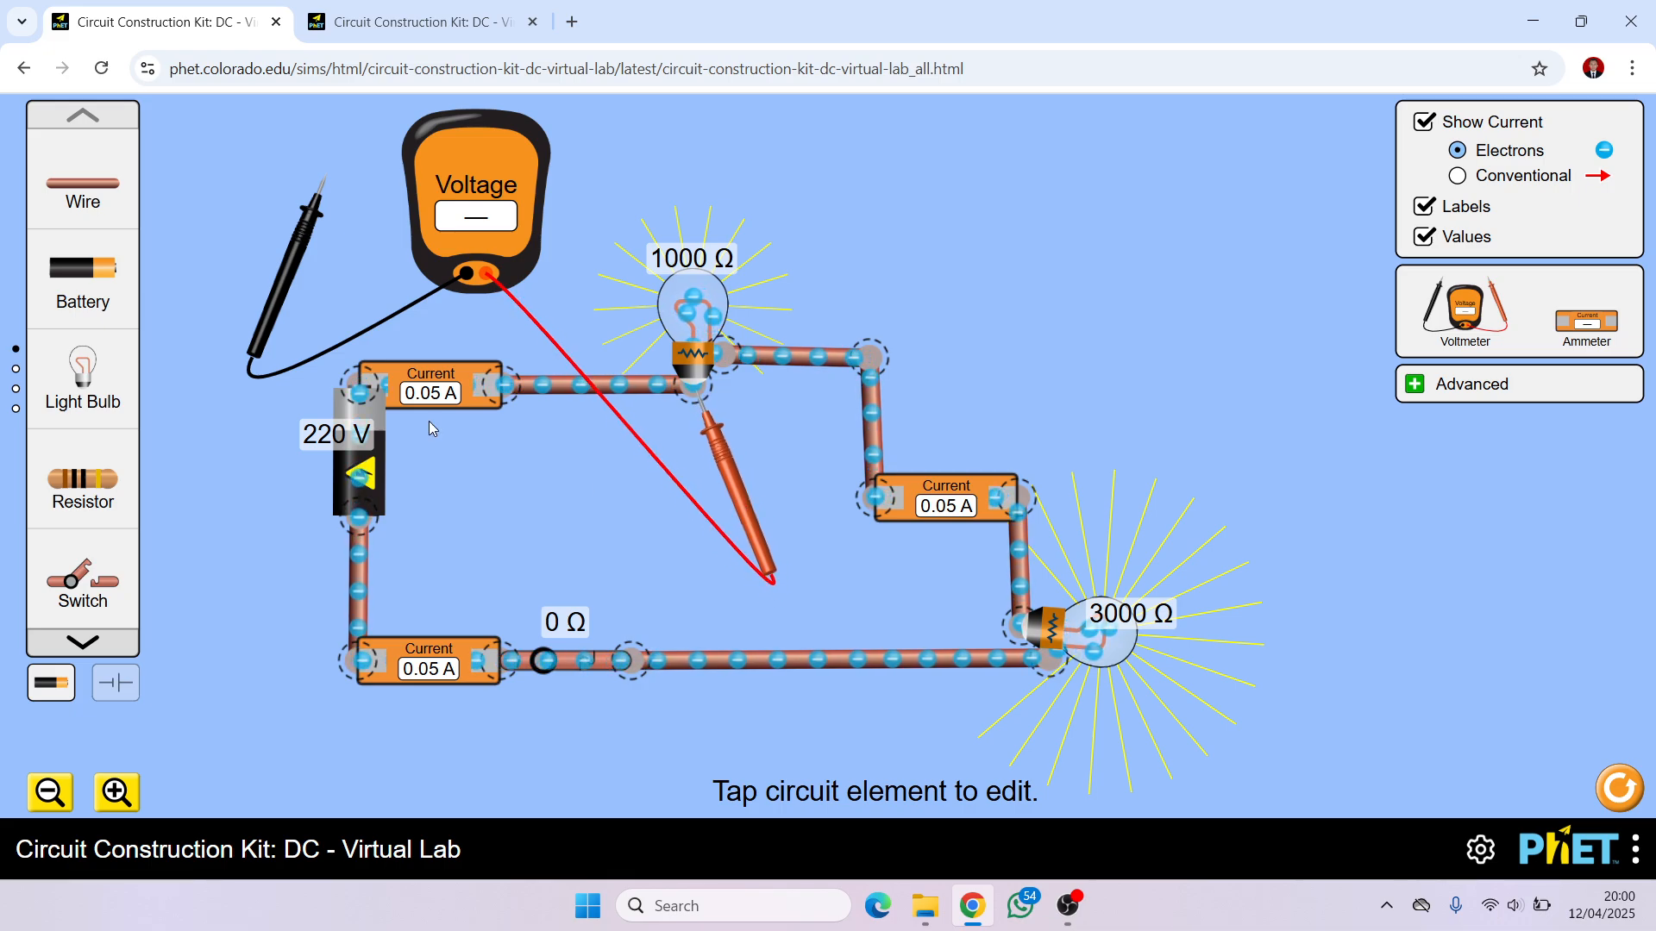
drag(282, 283, 683, 476)
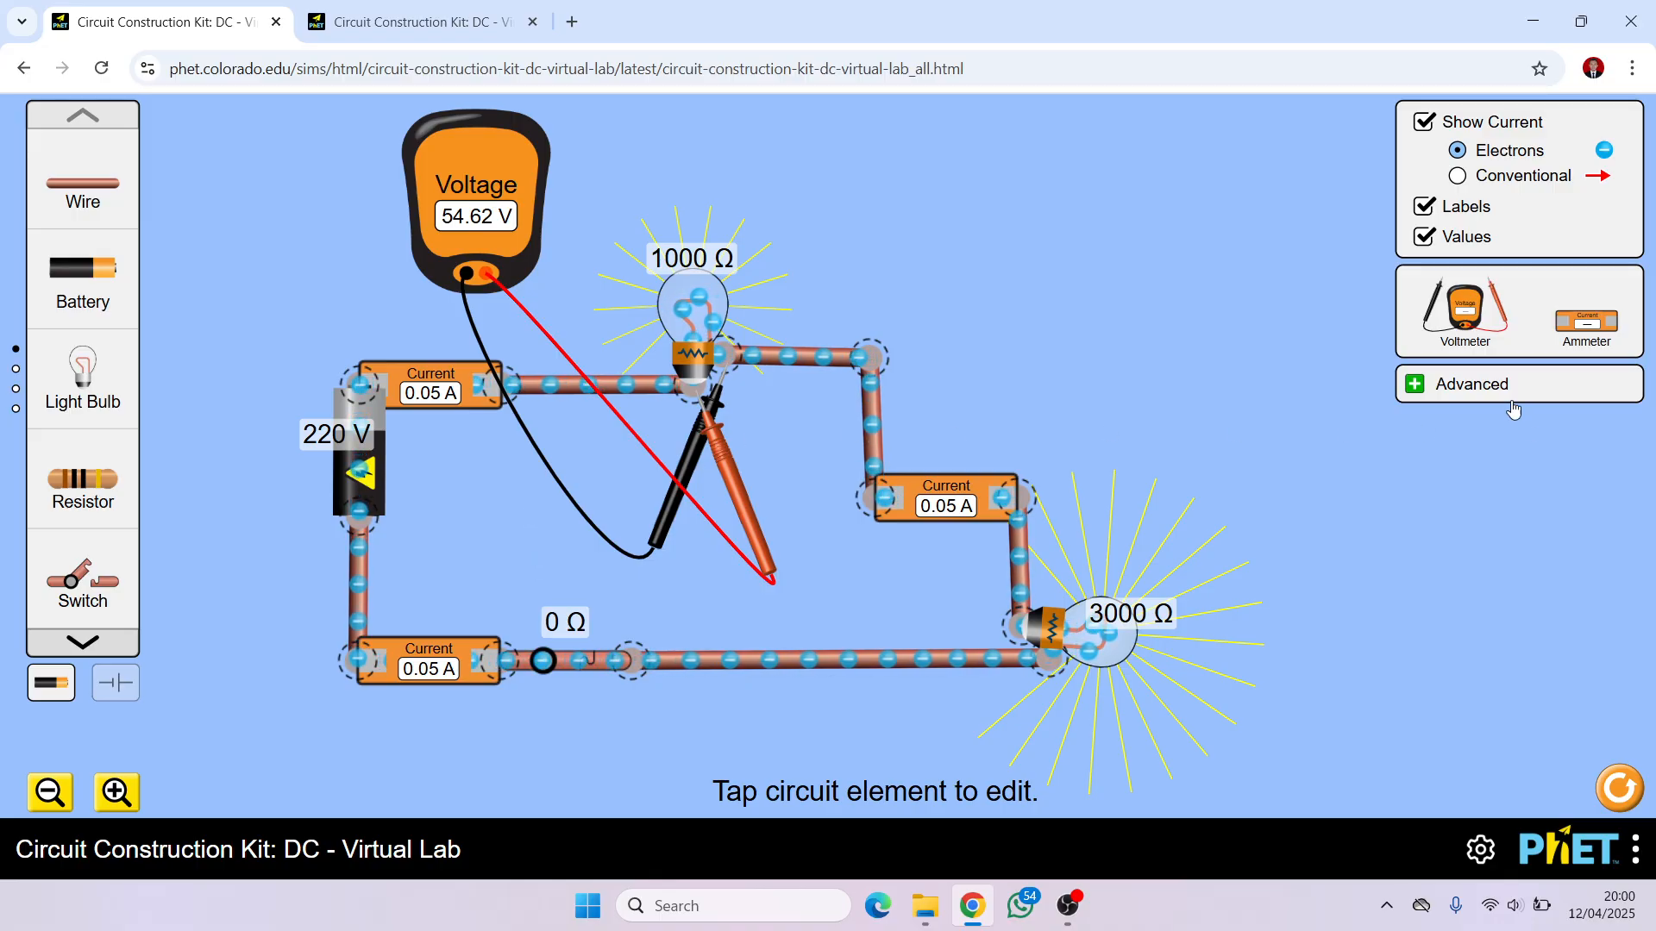
drag(1456, 323, 1202, 344)
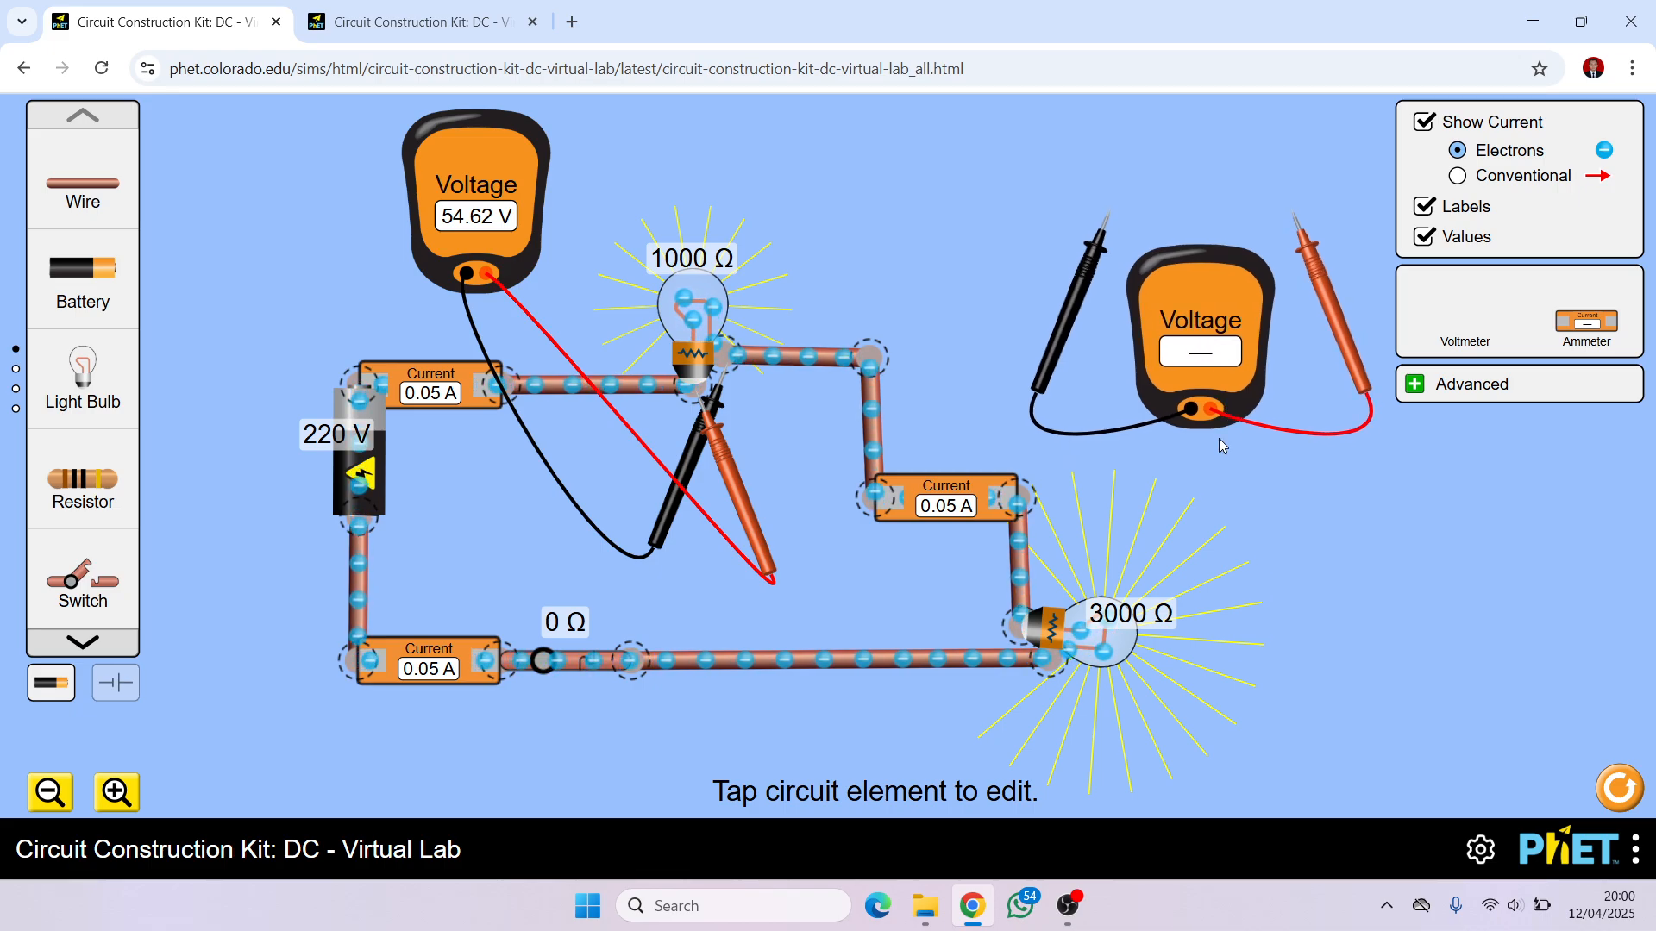
drag(1068, 319, 1005, 763)
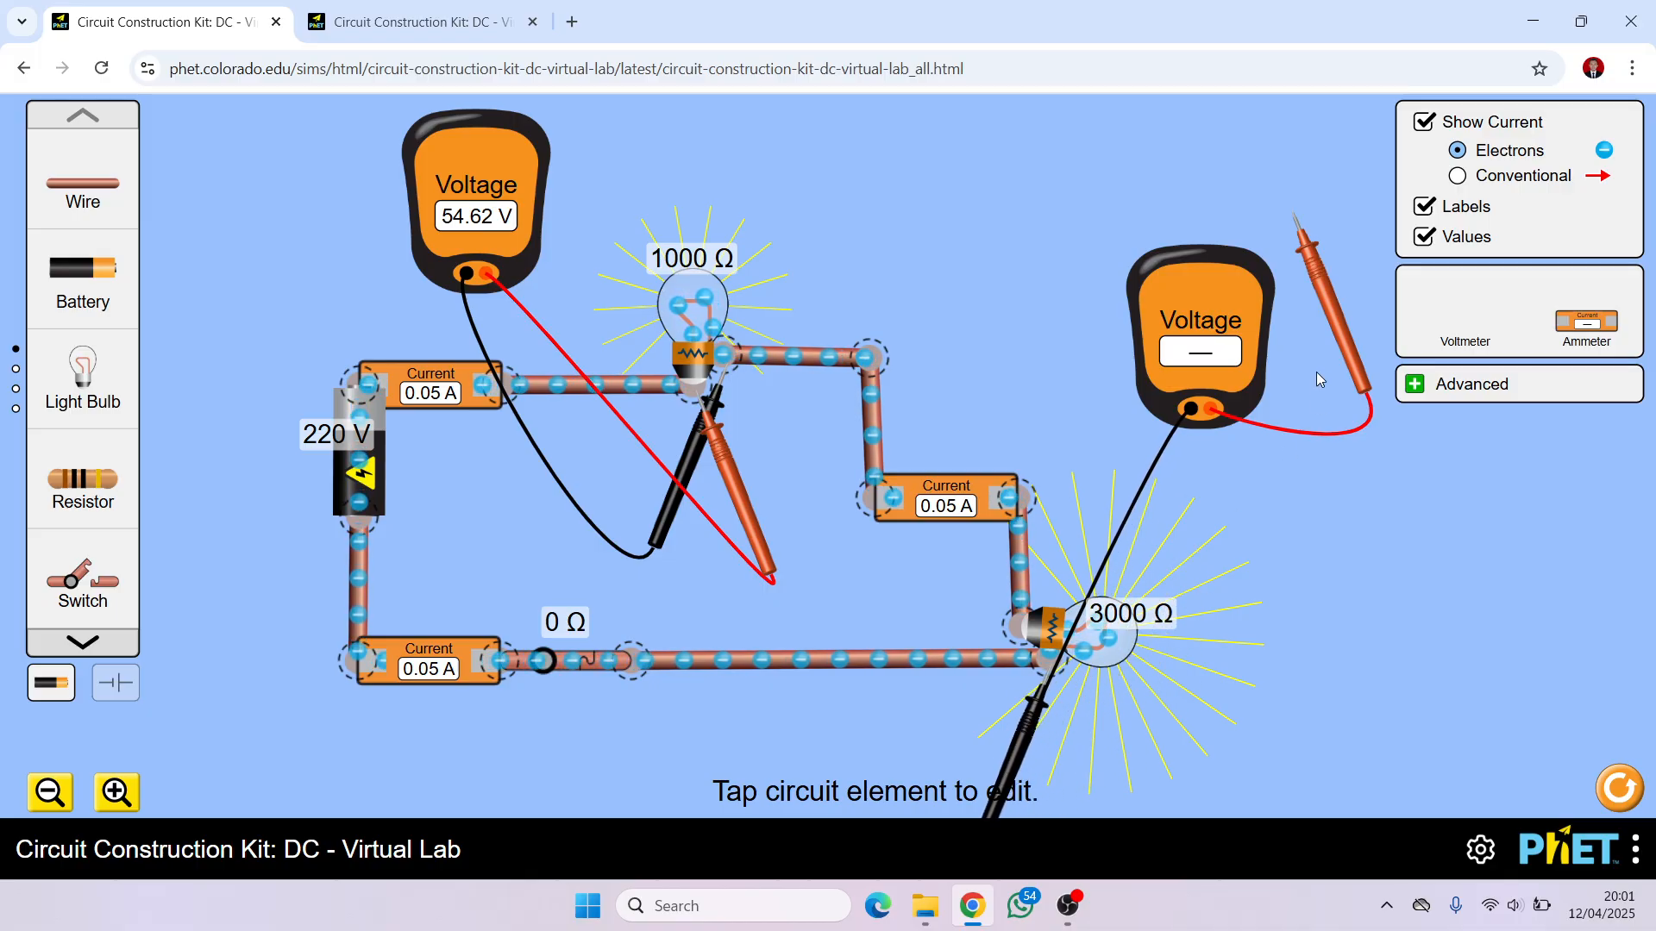
drag(1337, 319, 1082, 753)
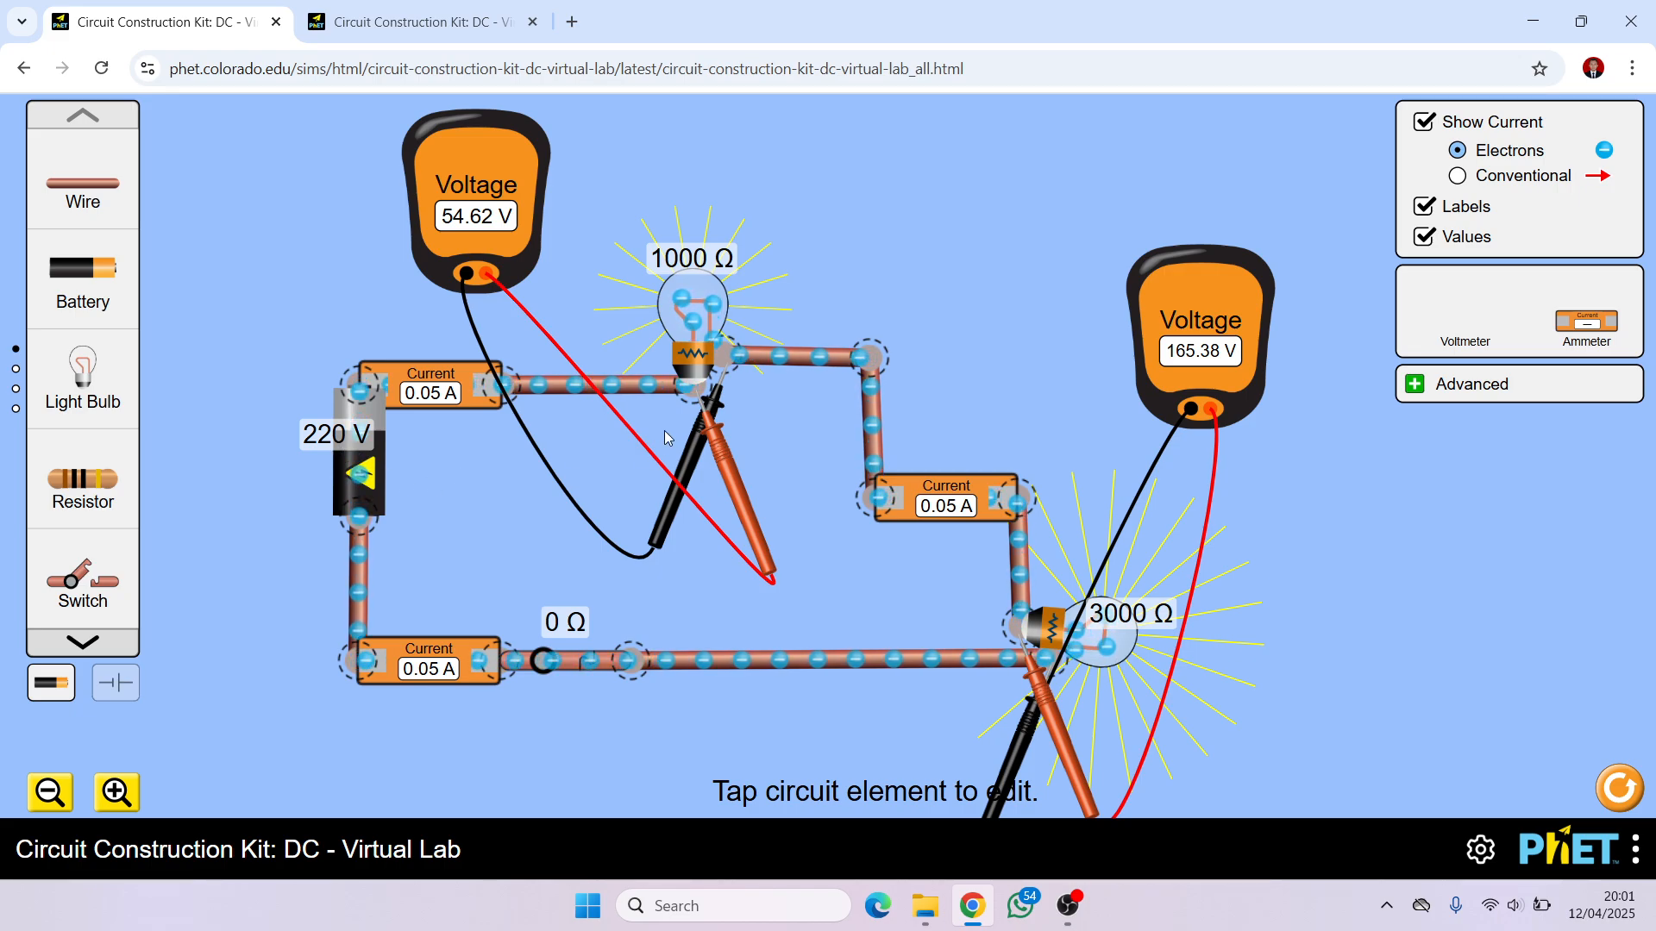
Raise the battery's voltage to 500 volts.
click(358, 457)
click(975, 783)
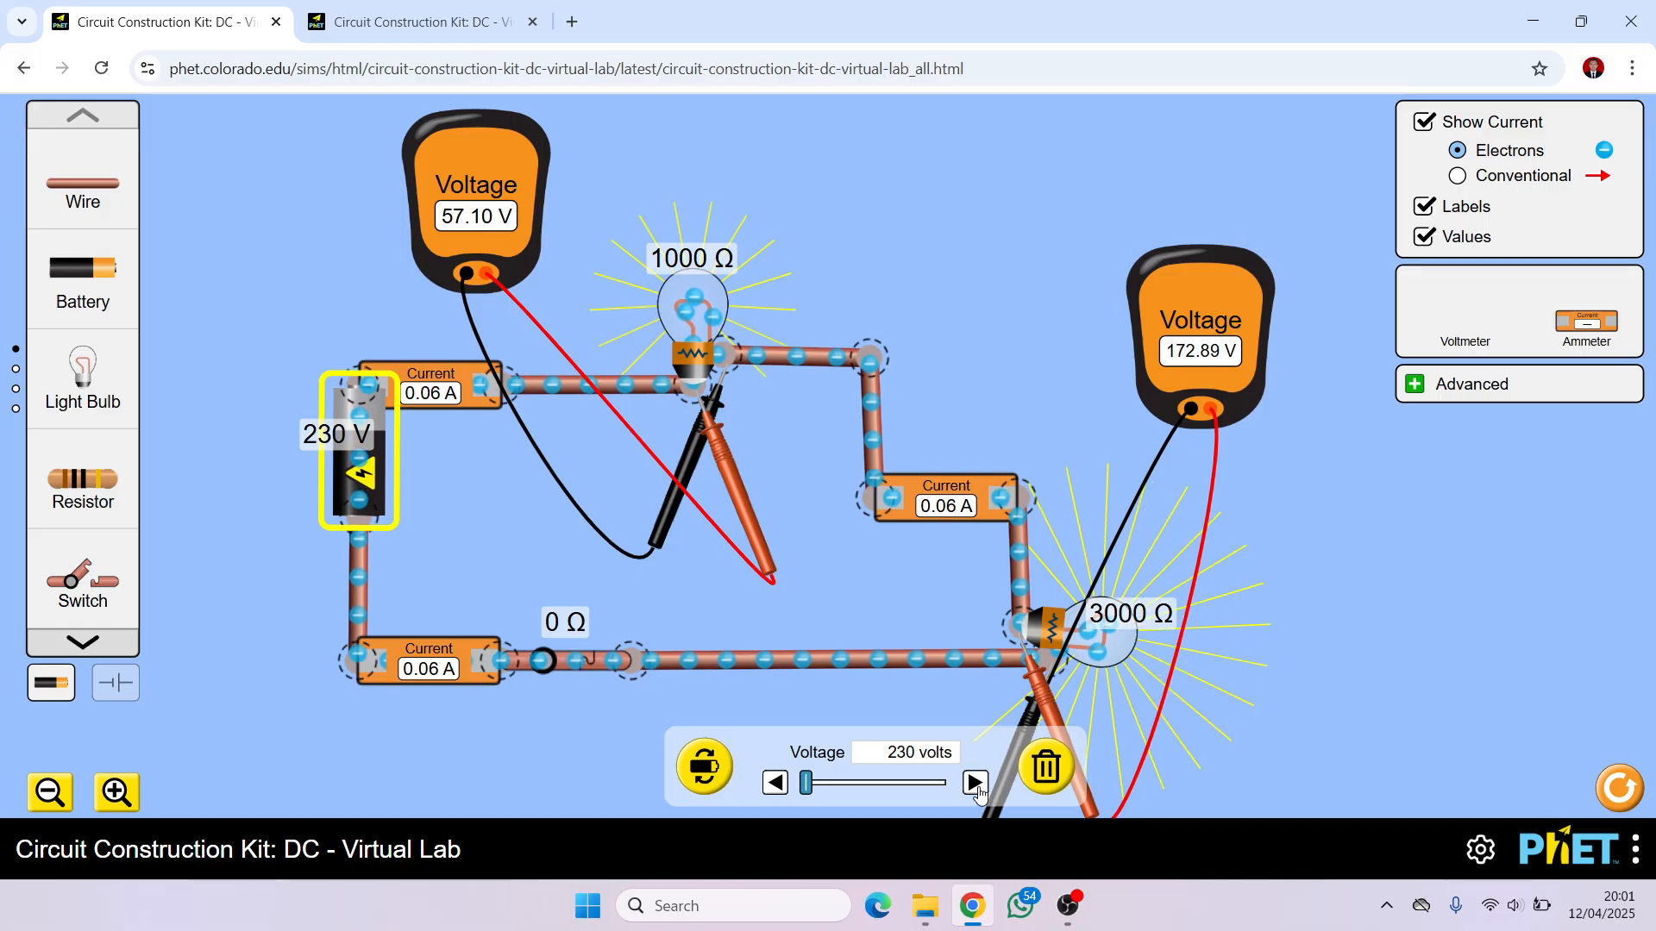
click(975, 783)
click(976, 783)
click(975, 783)
click(975, 783)
click(976, 783)
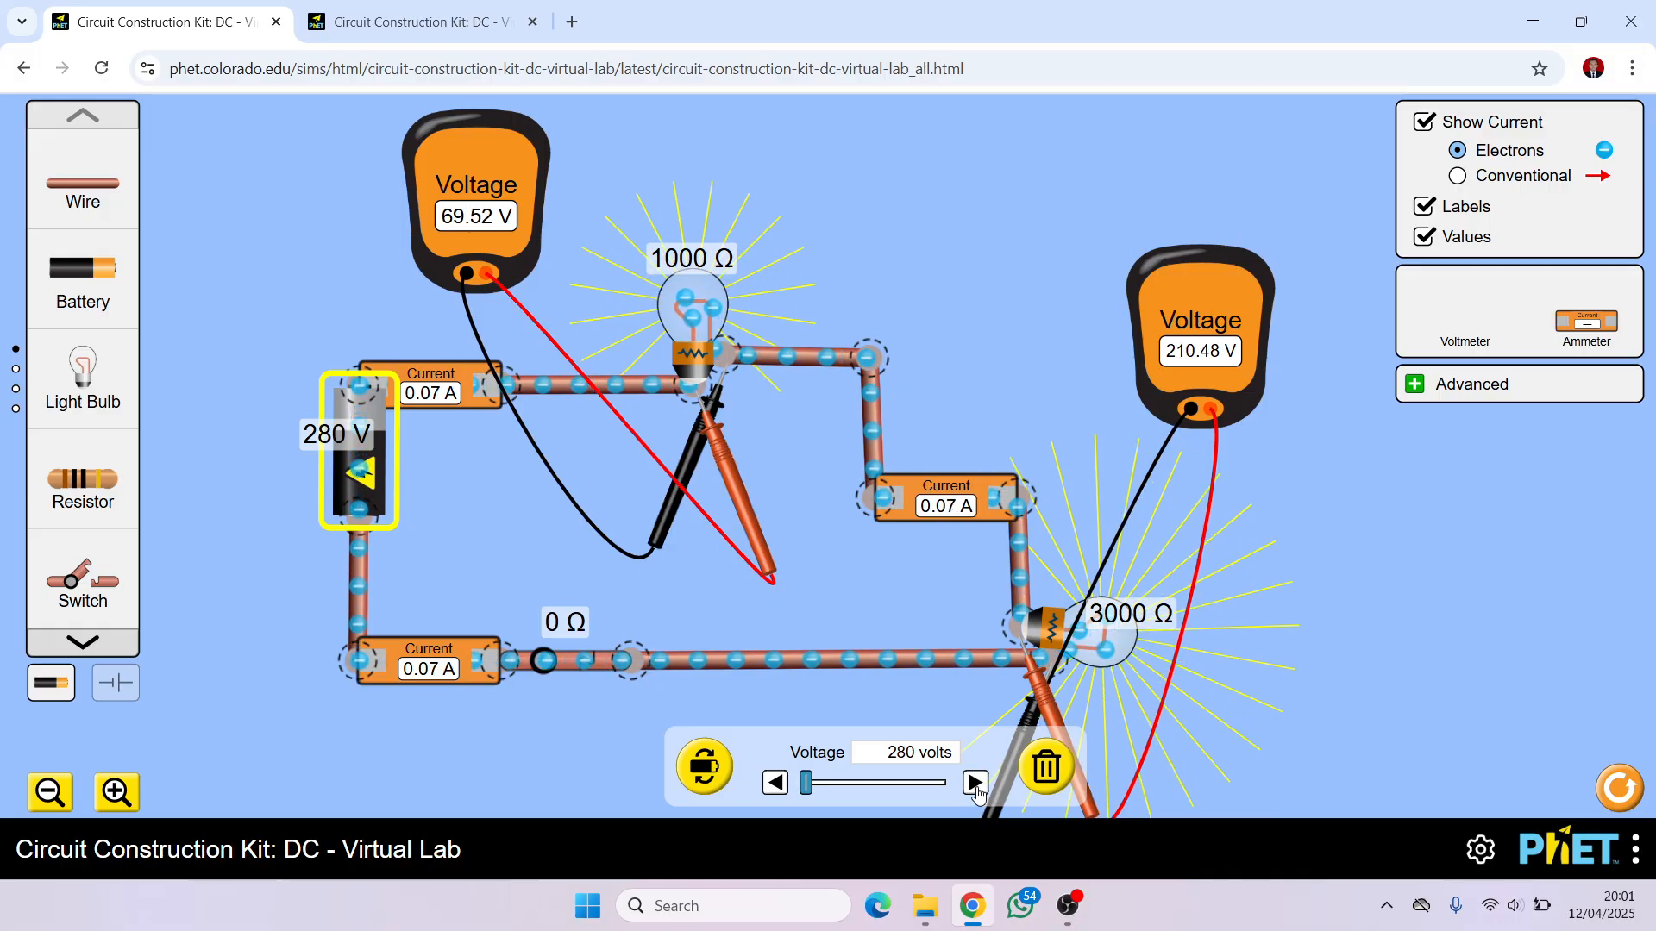
click(976, 783)
click(975, 783)
click(975, 783)
click(975, 783)
click(975, 783)
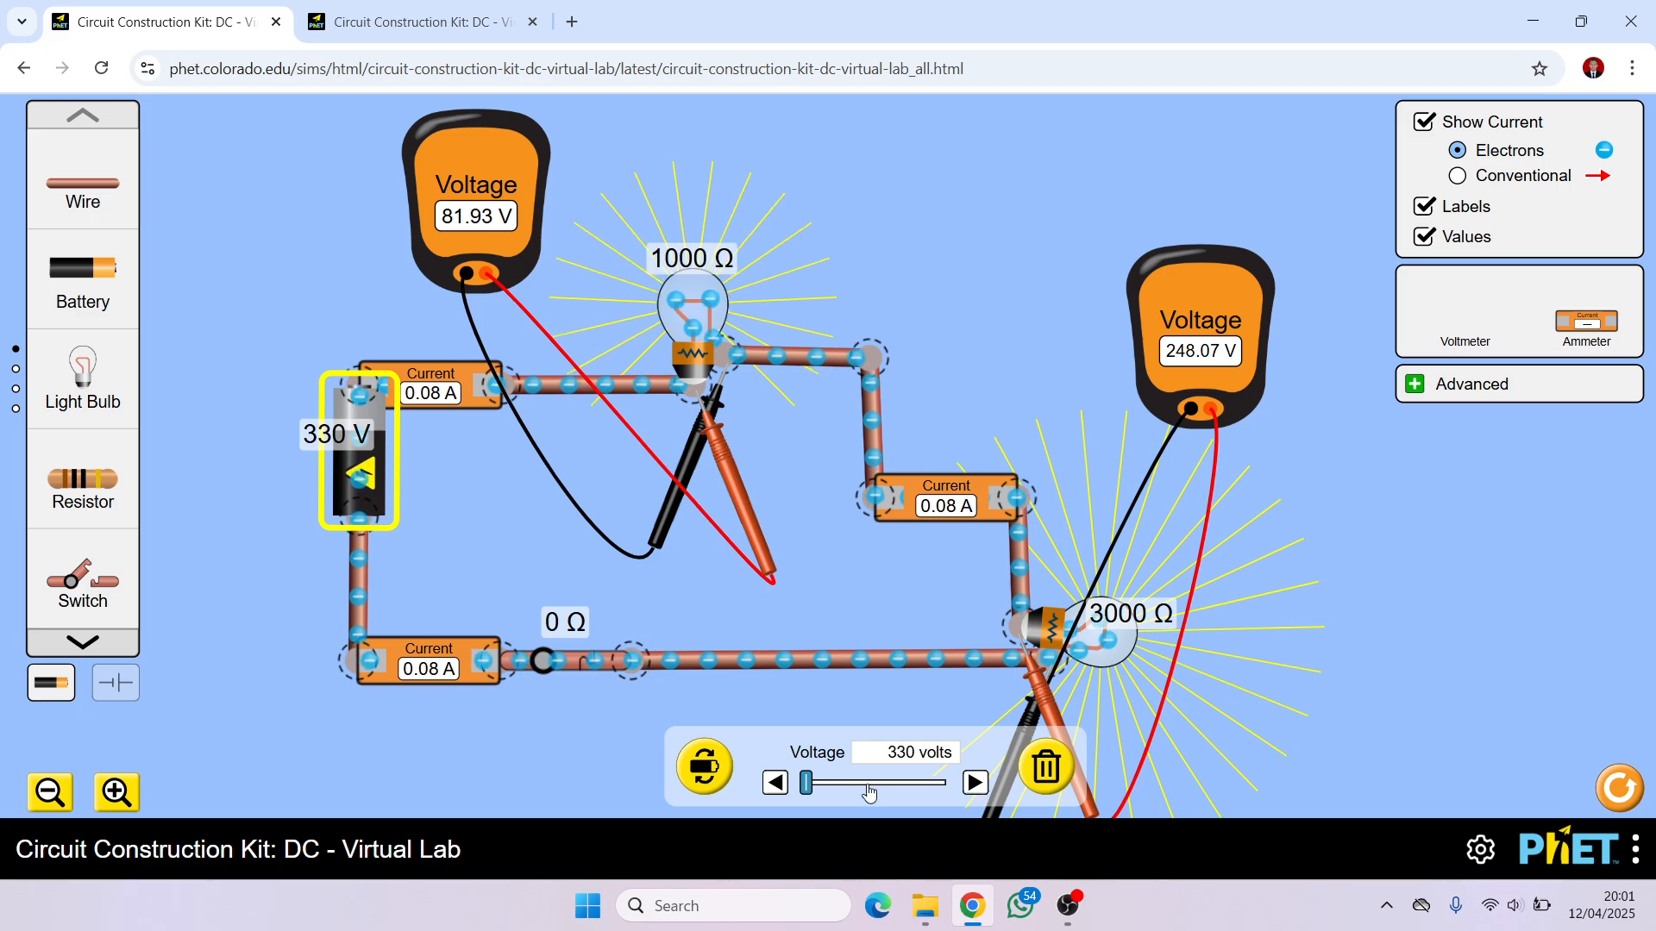
drag(807, 786, 804, 792)
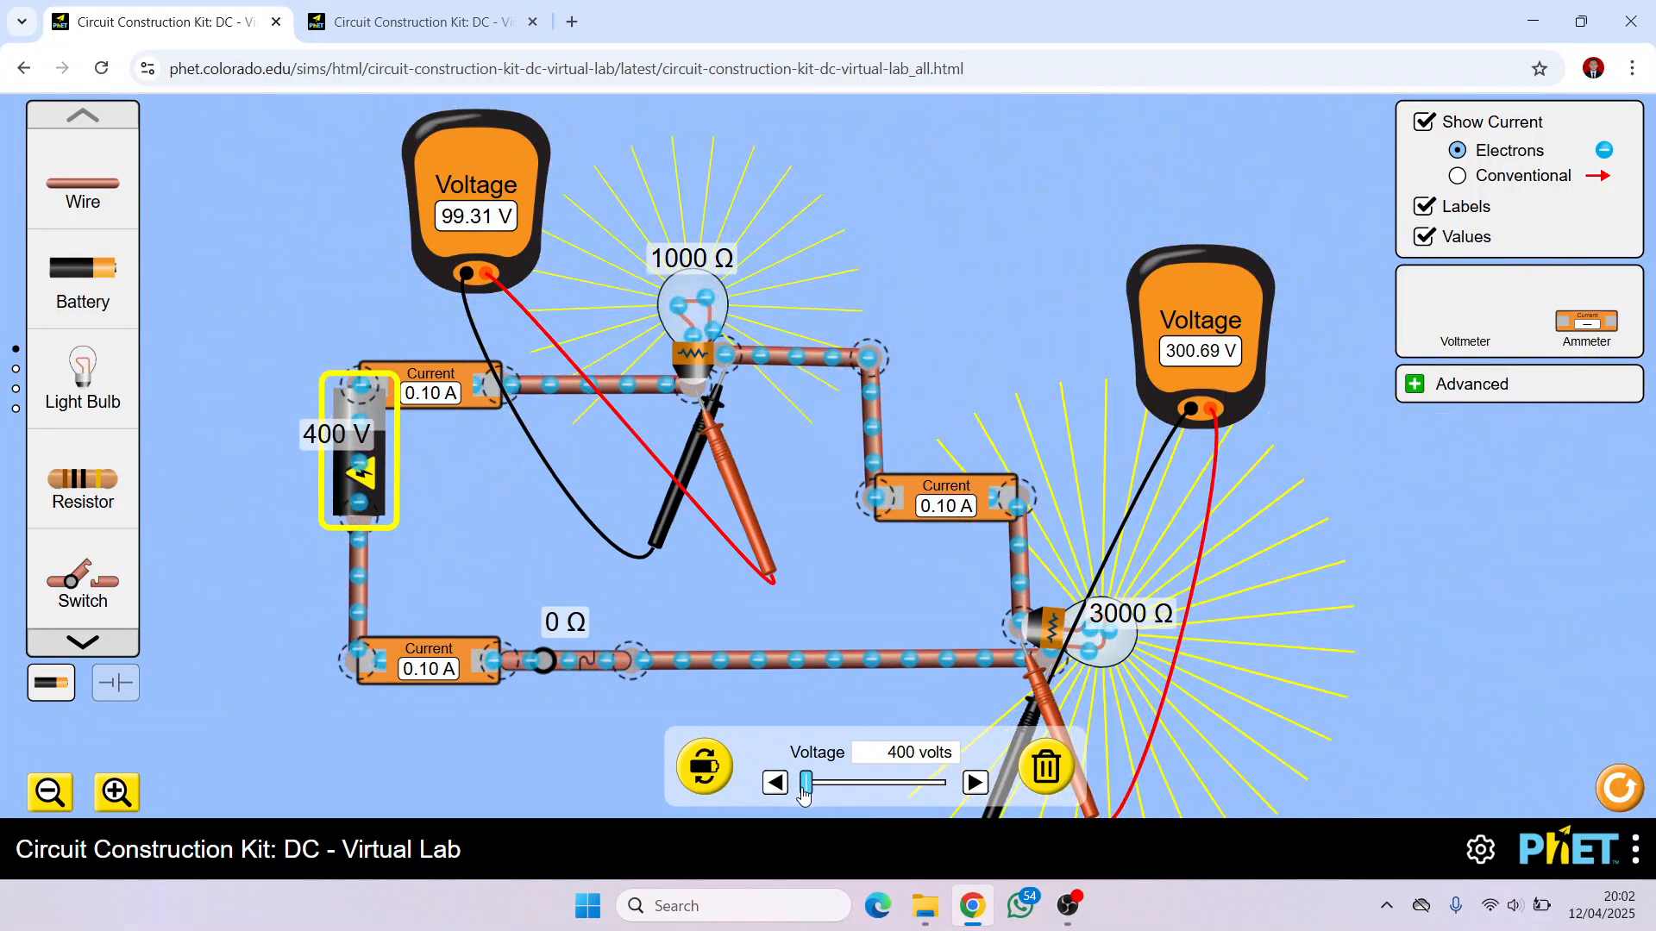
click(977, 785)
click(978, 785)
click(978, 785)
click(978, 784)
click(978, 785)
click(978, 785)
click(978, 785)
click(978, 784)
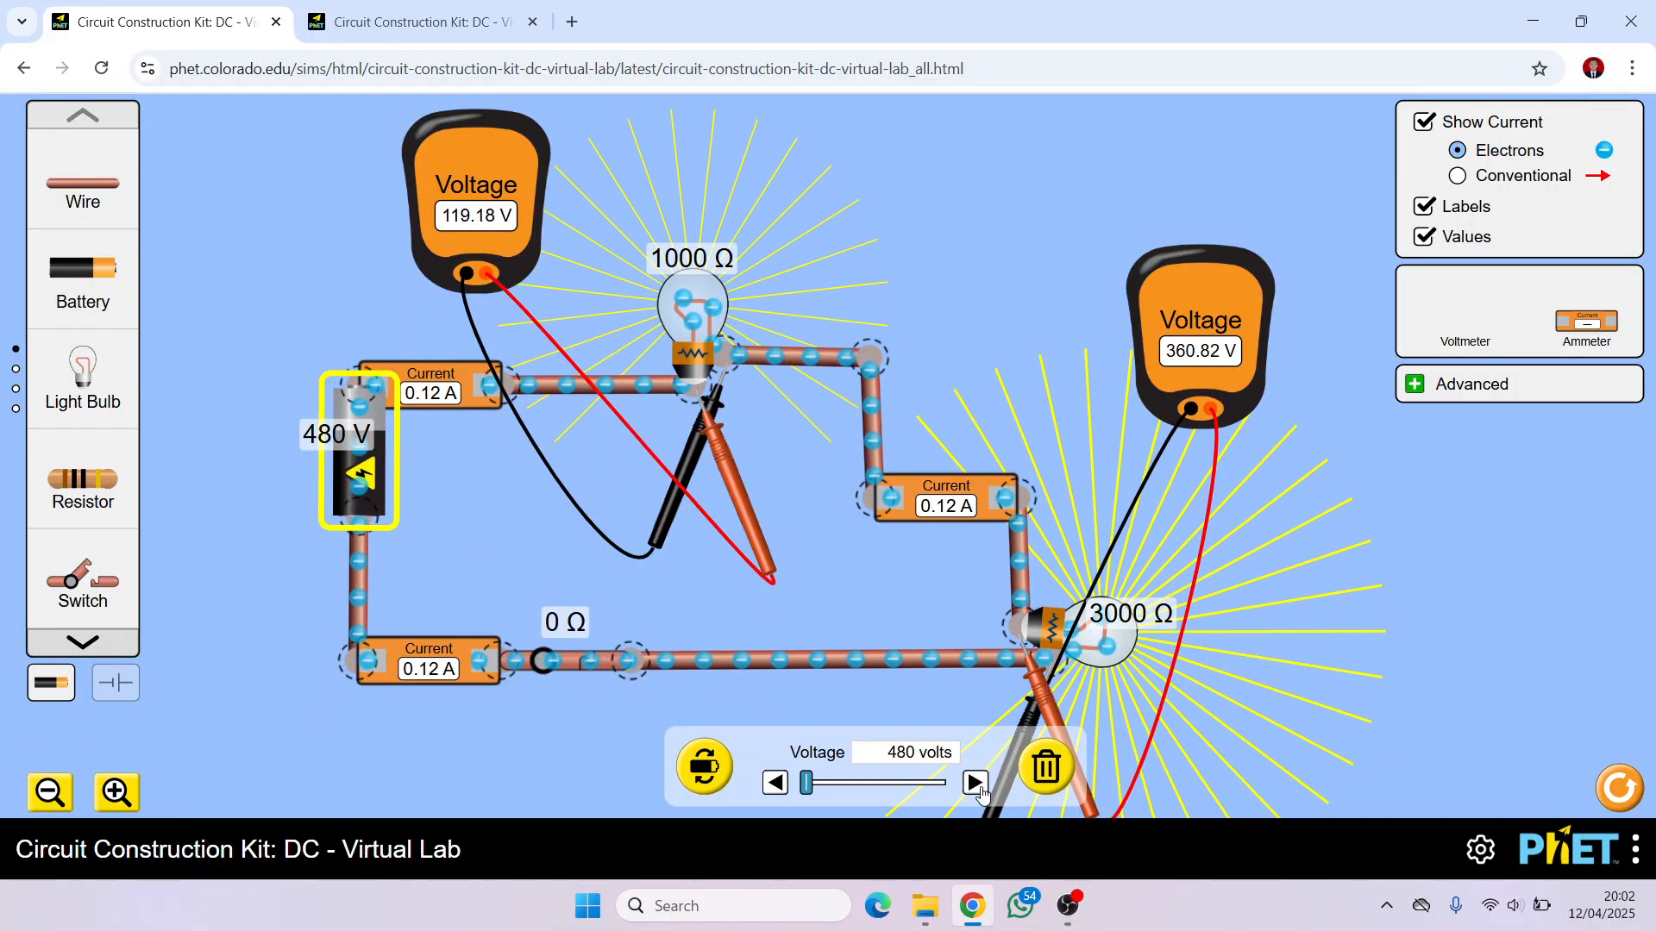
click(977, 785)
click(978, 784)
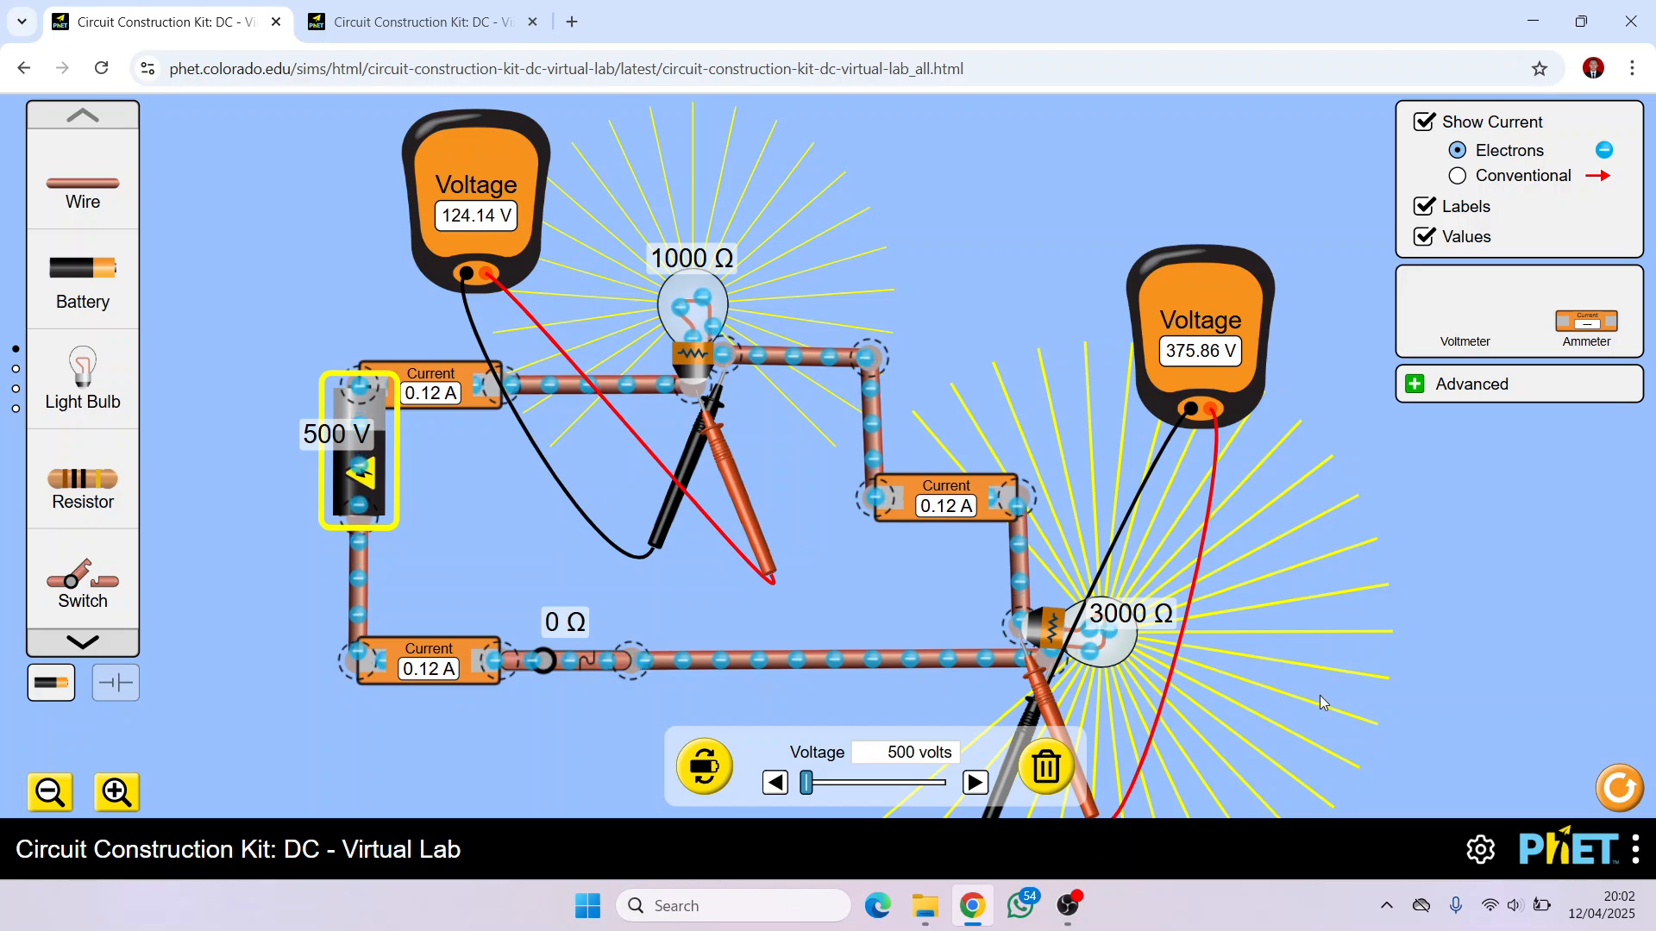
click(1384, 718)
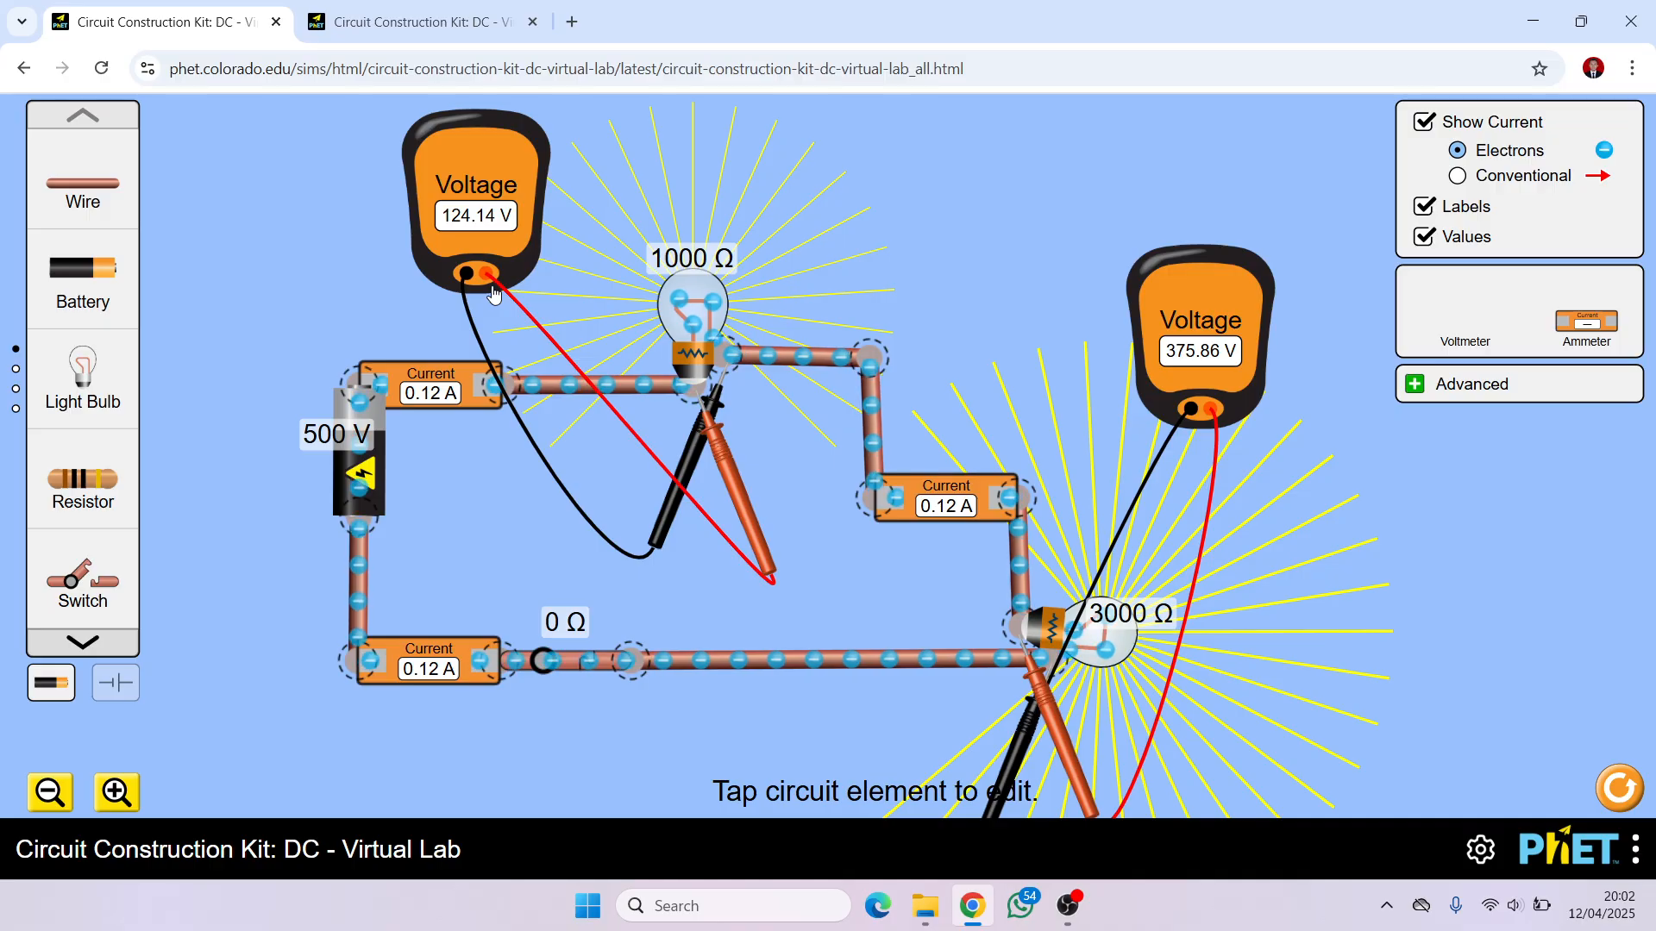
Open and close the switch repeatedly to compare the bulbs and meter readings, ending with it closed.
click(592, 665)
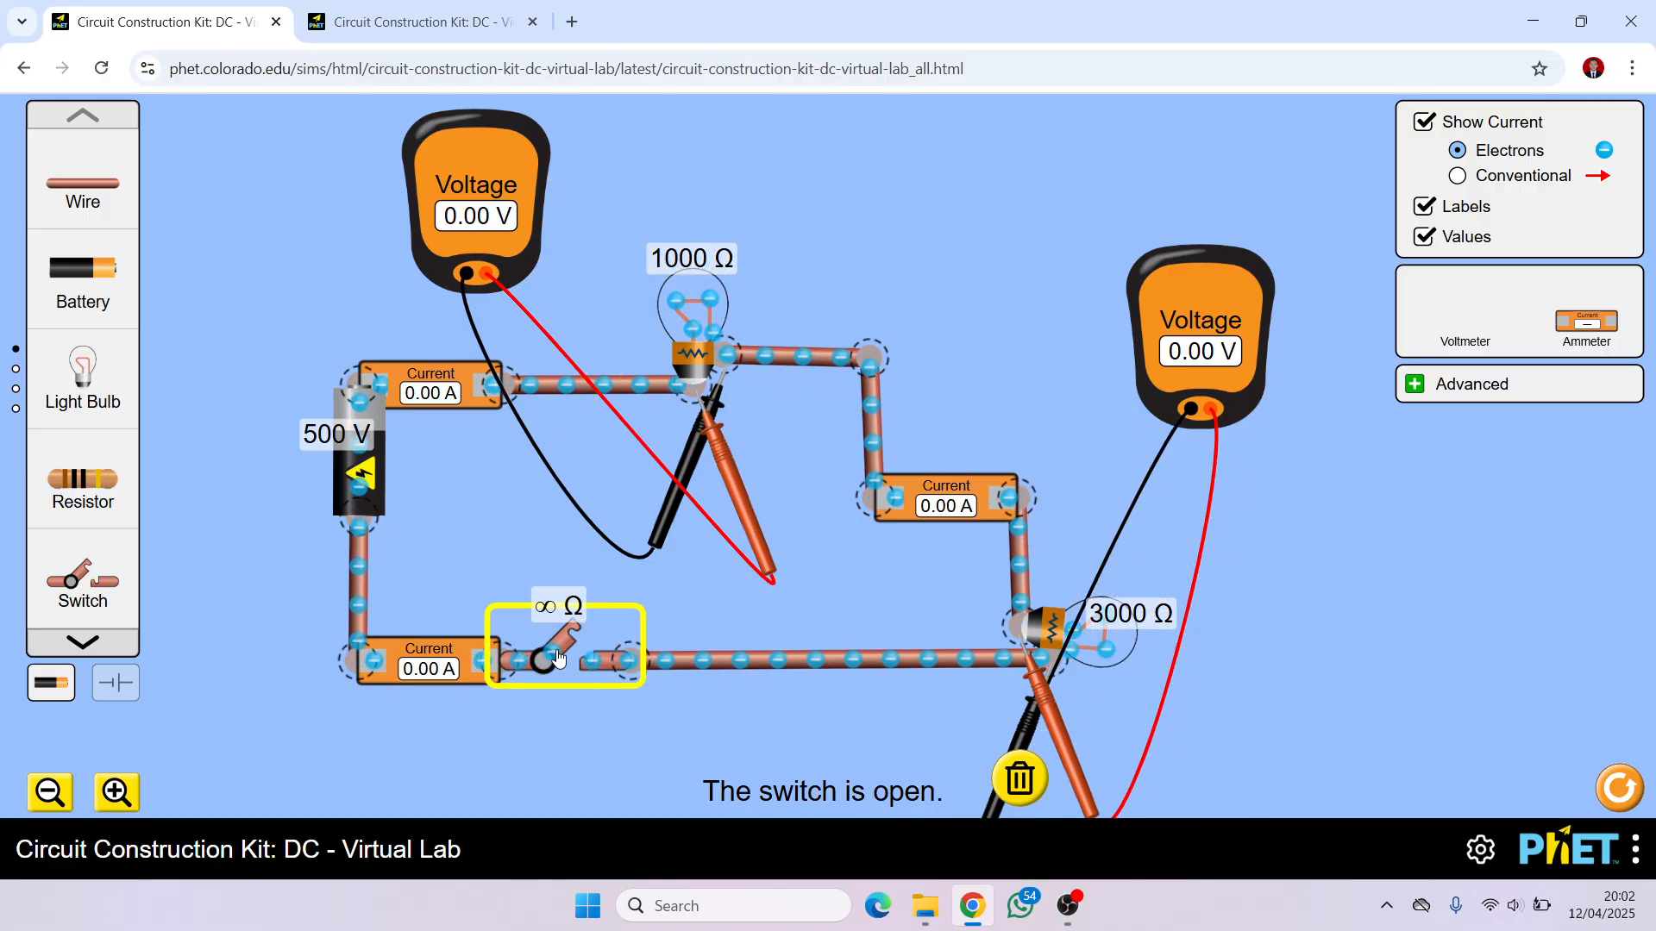
click(556, 656)
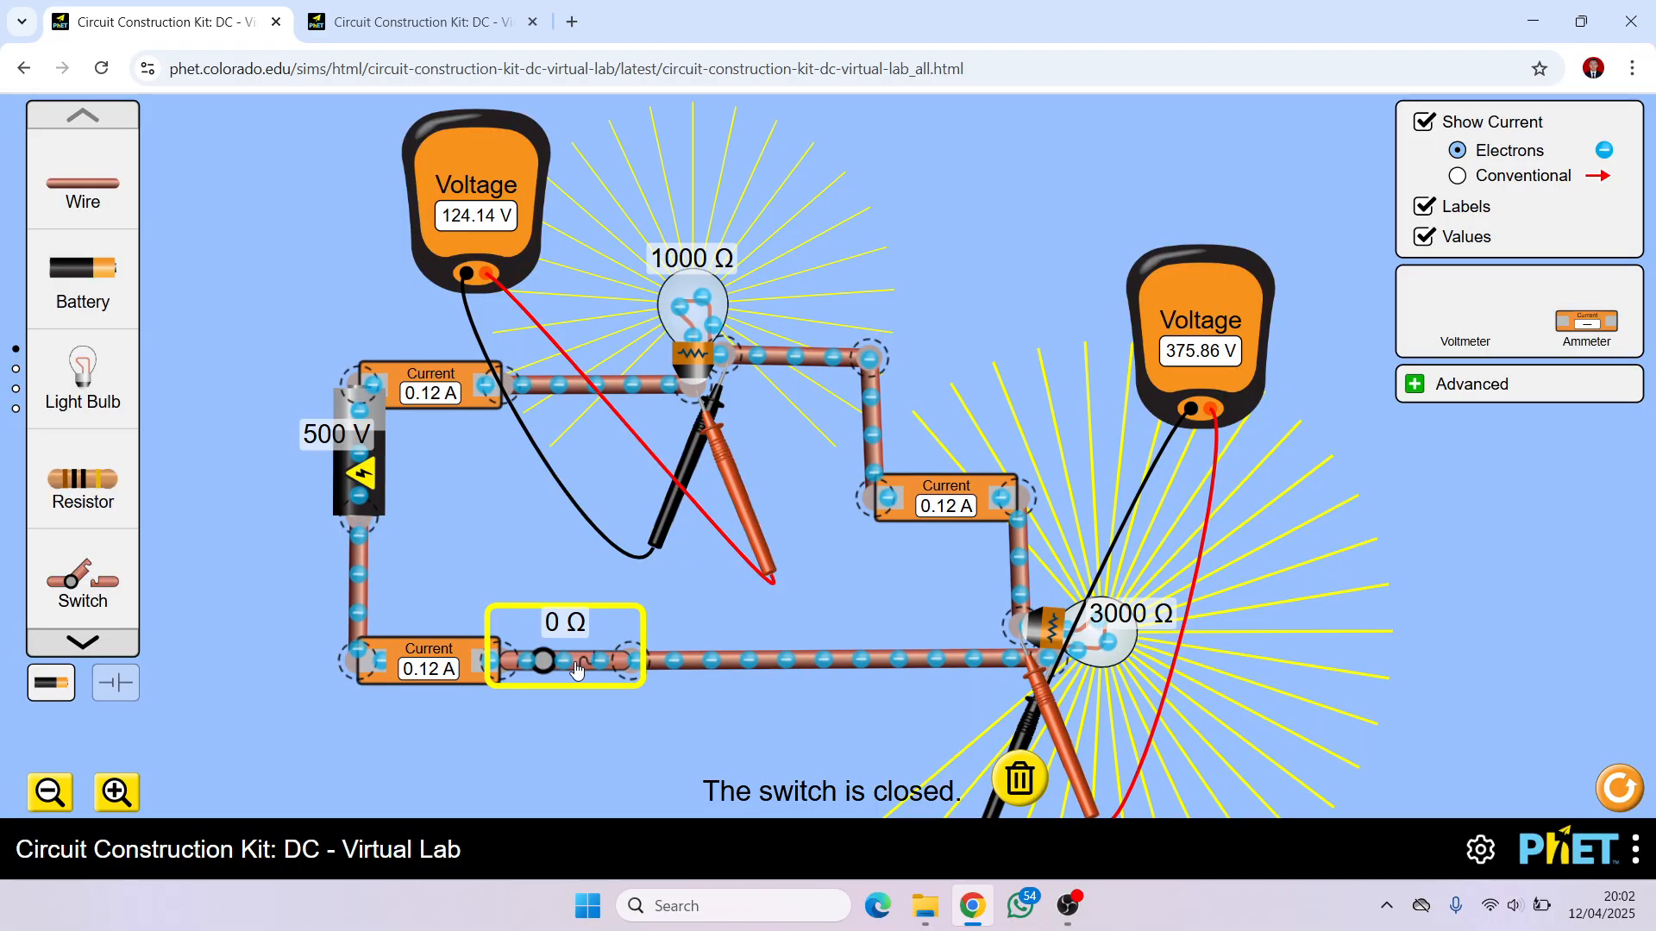
click(578, 673)
click(565, 660)
click(565, 660)
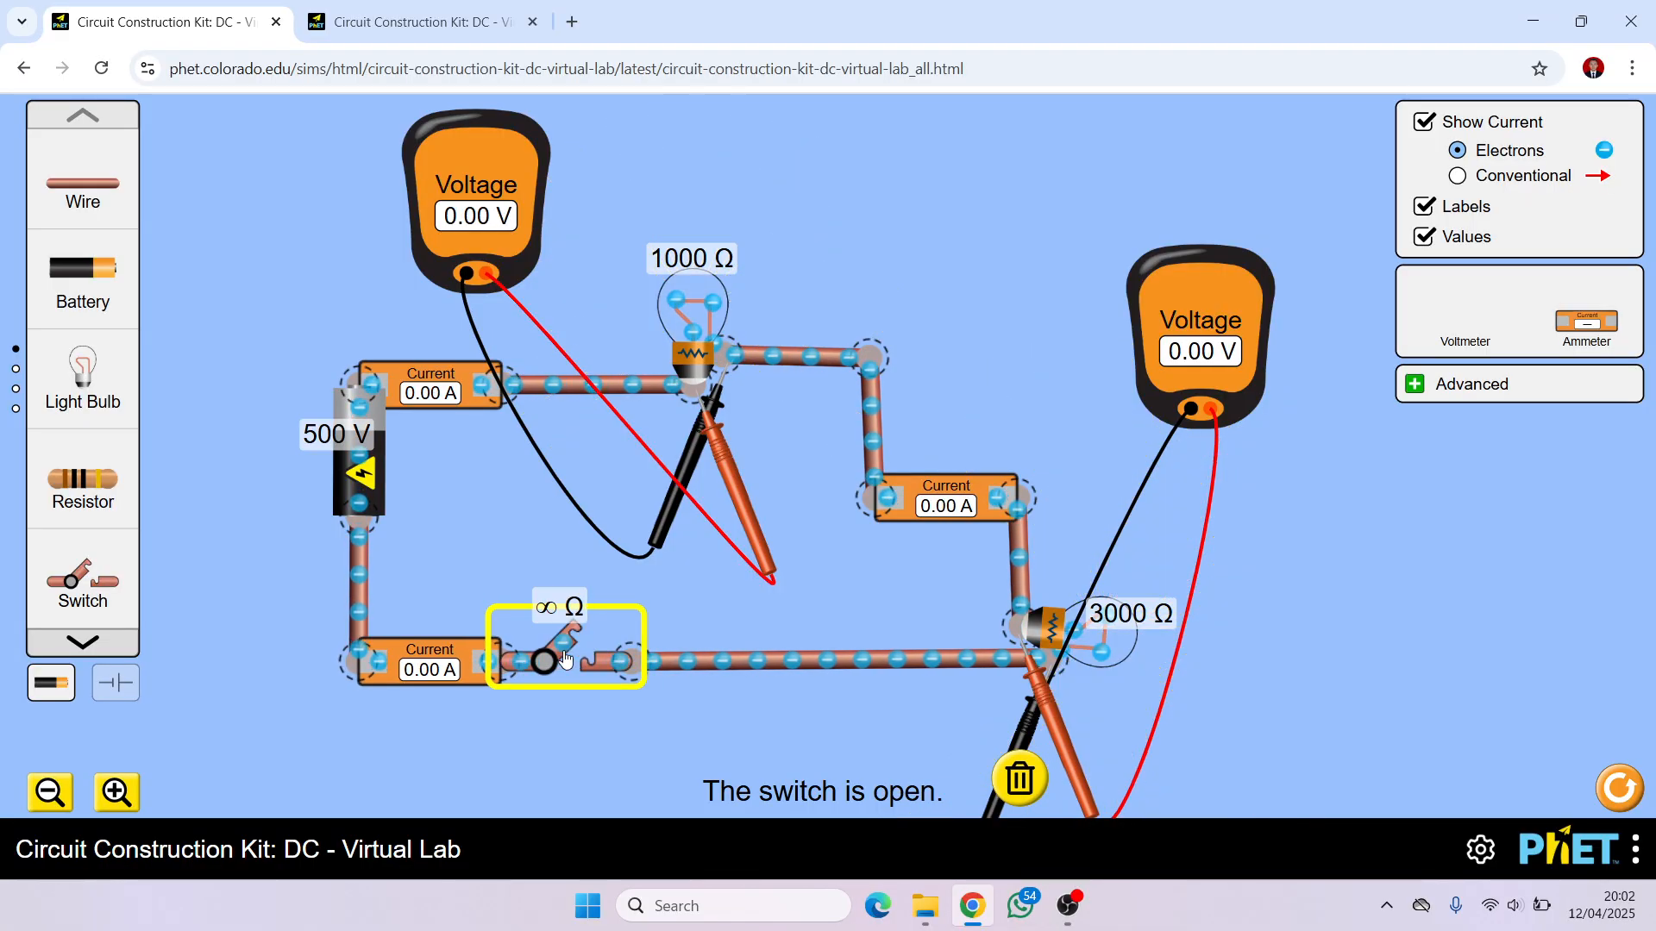
click(565, 660)
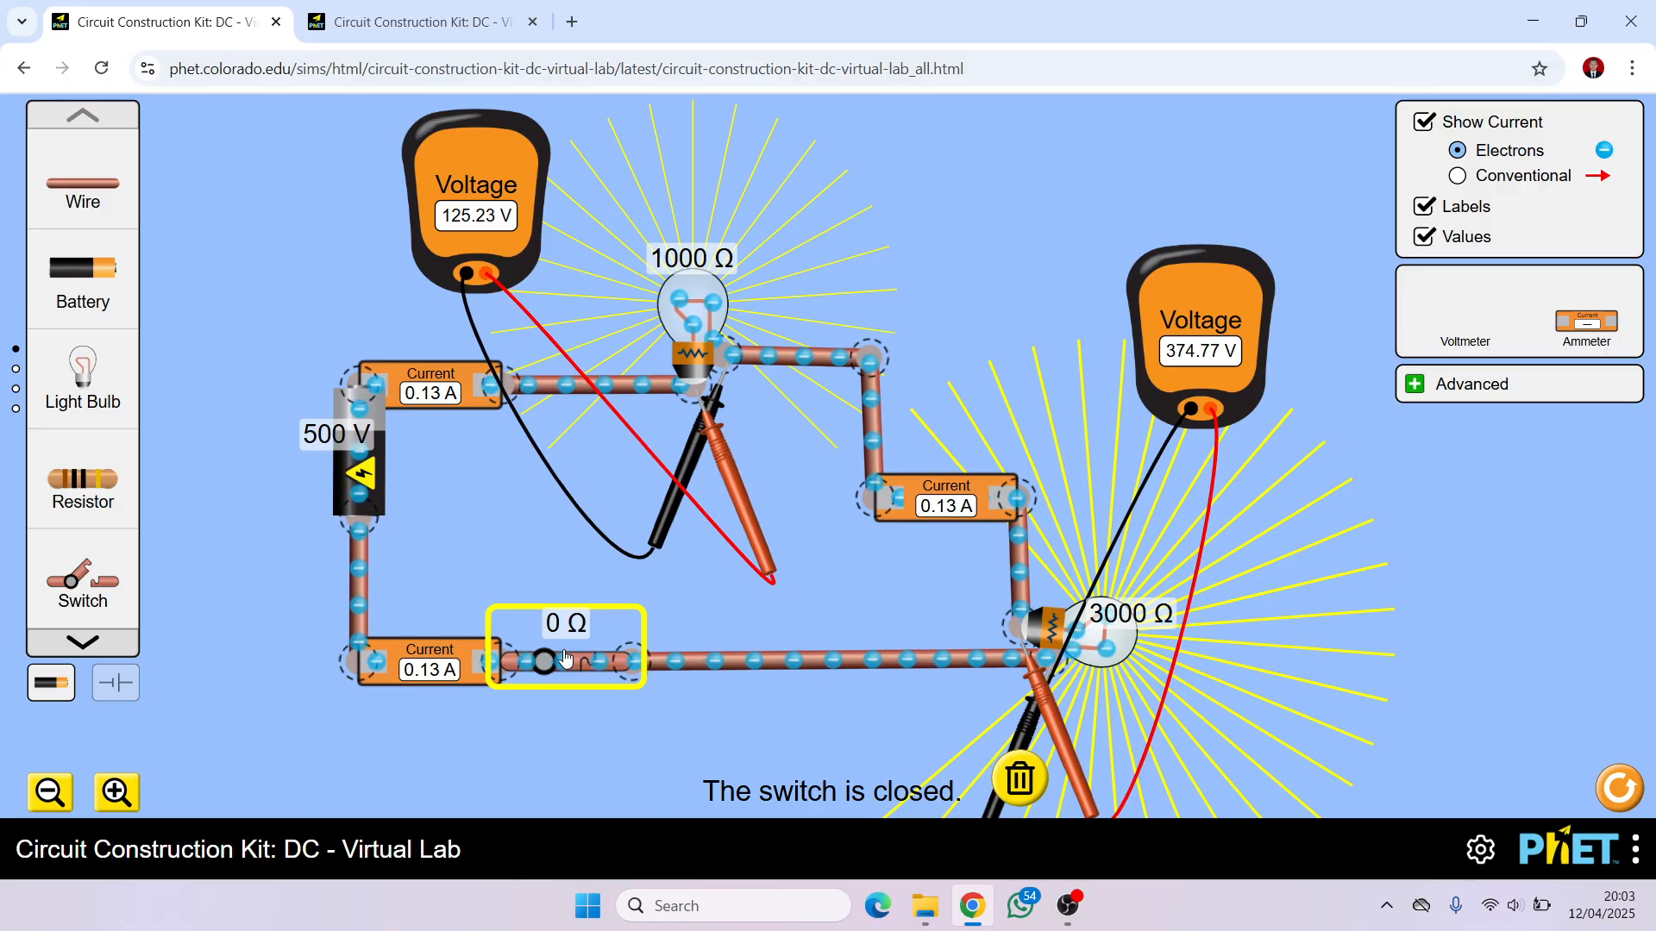
Switch to the second simulation tab, add a high-voltage battery to the empty workspace and turn it vertical.
click(407, 24)
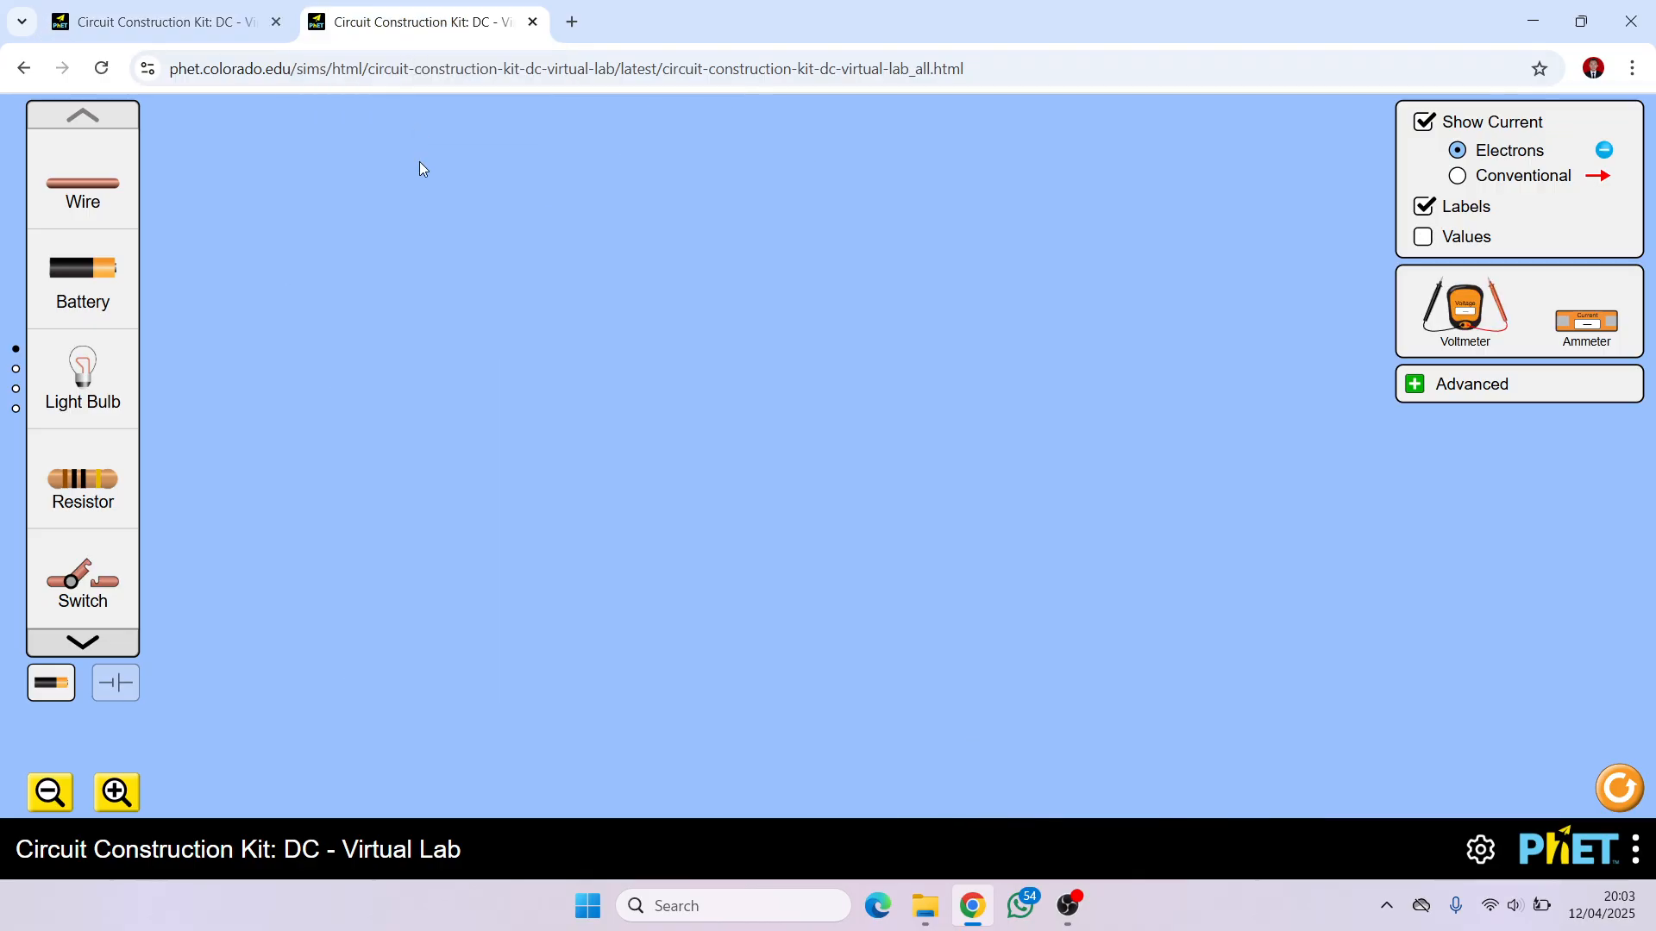
click(110, 645)
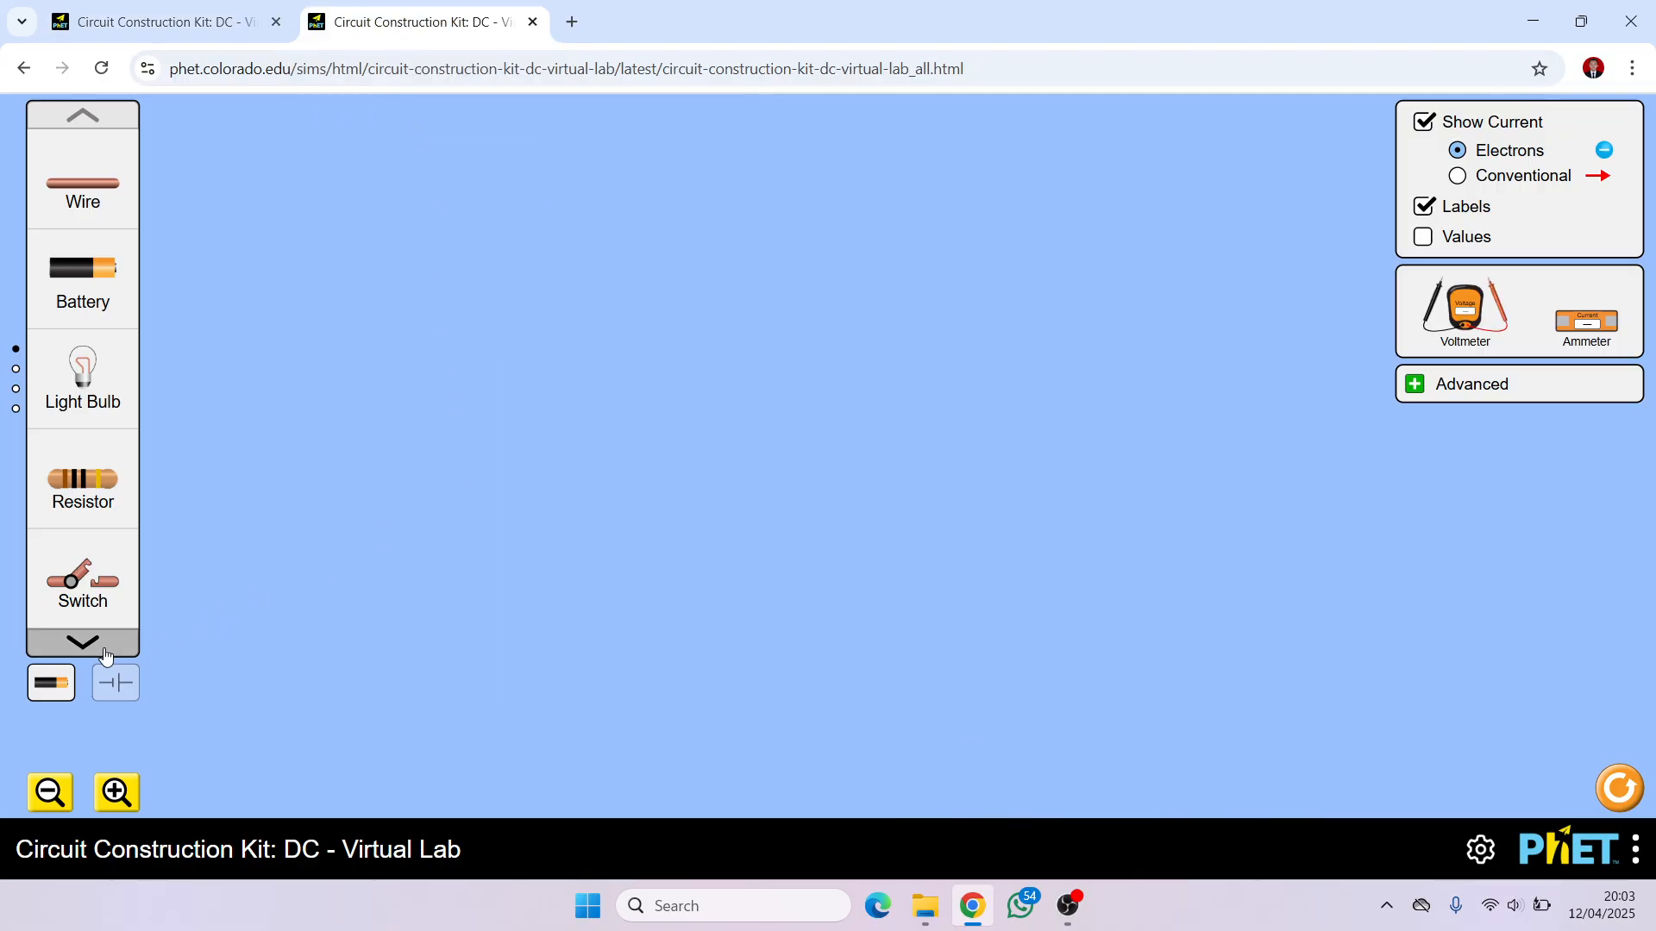
drag(90, 379, 374, 363)
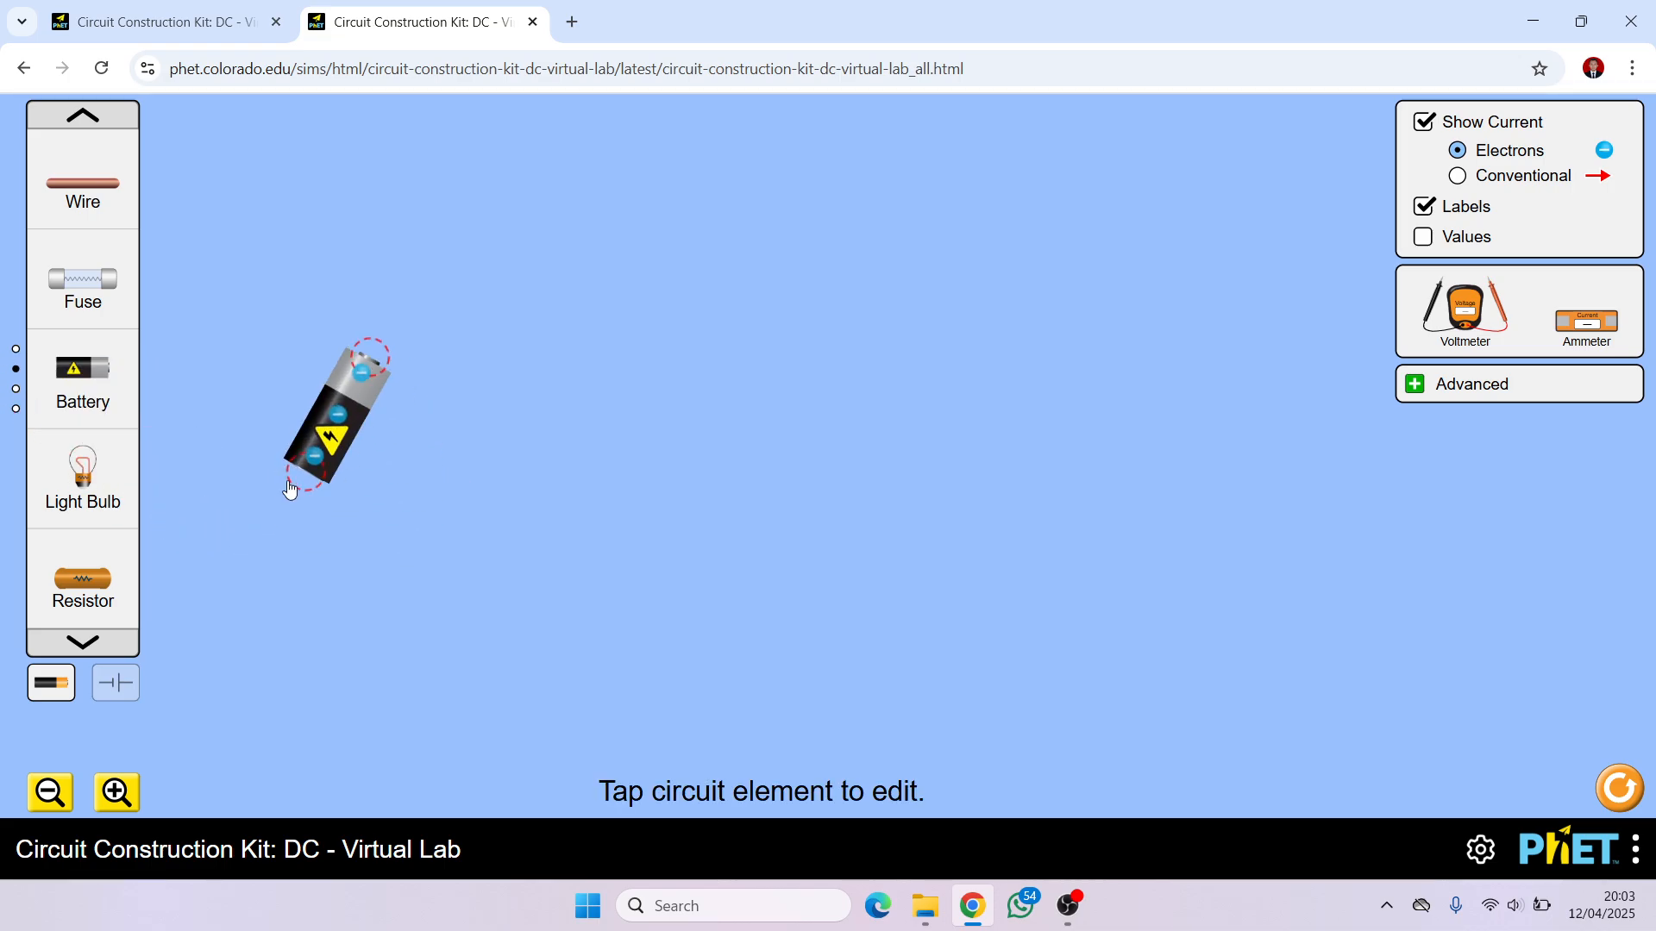
drag(290, 488, 349, 436)
Add a high-resistance bulb beside the battery with its base facing the battery, and space the two parts further apart.
drag(106, 486, 594, 440)
click(672, 463)
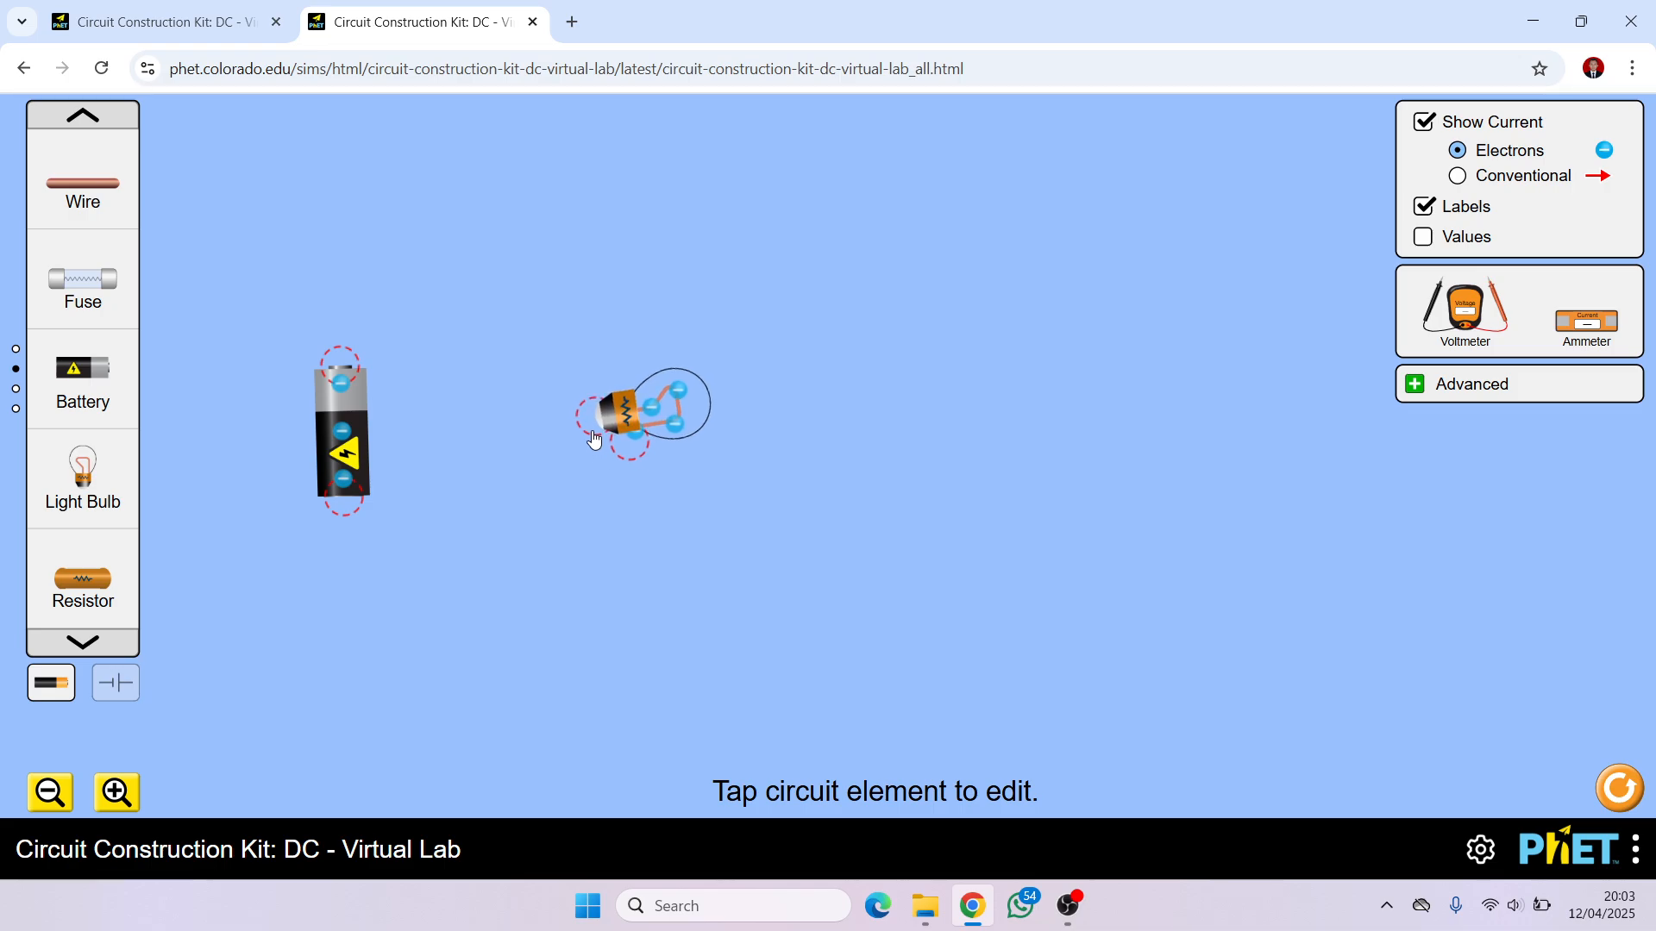
drag(692, 419, 733, 431)
drag(343, 458, 305, 510)
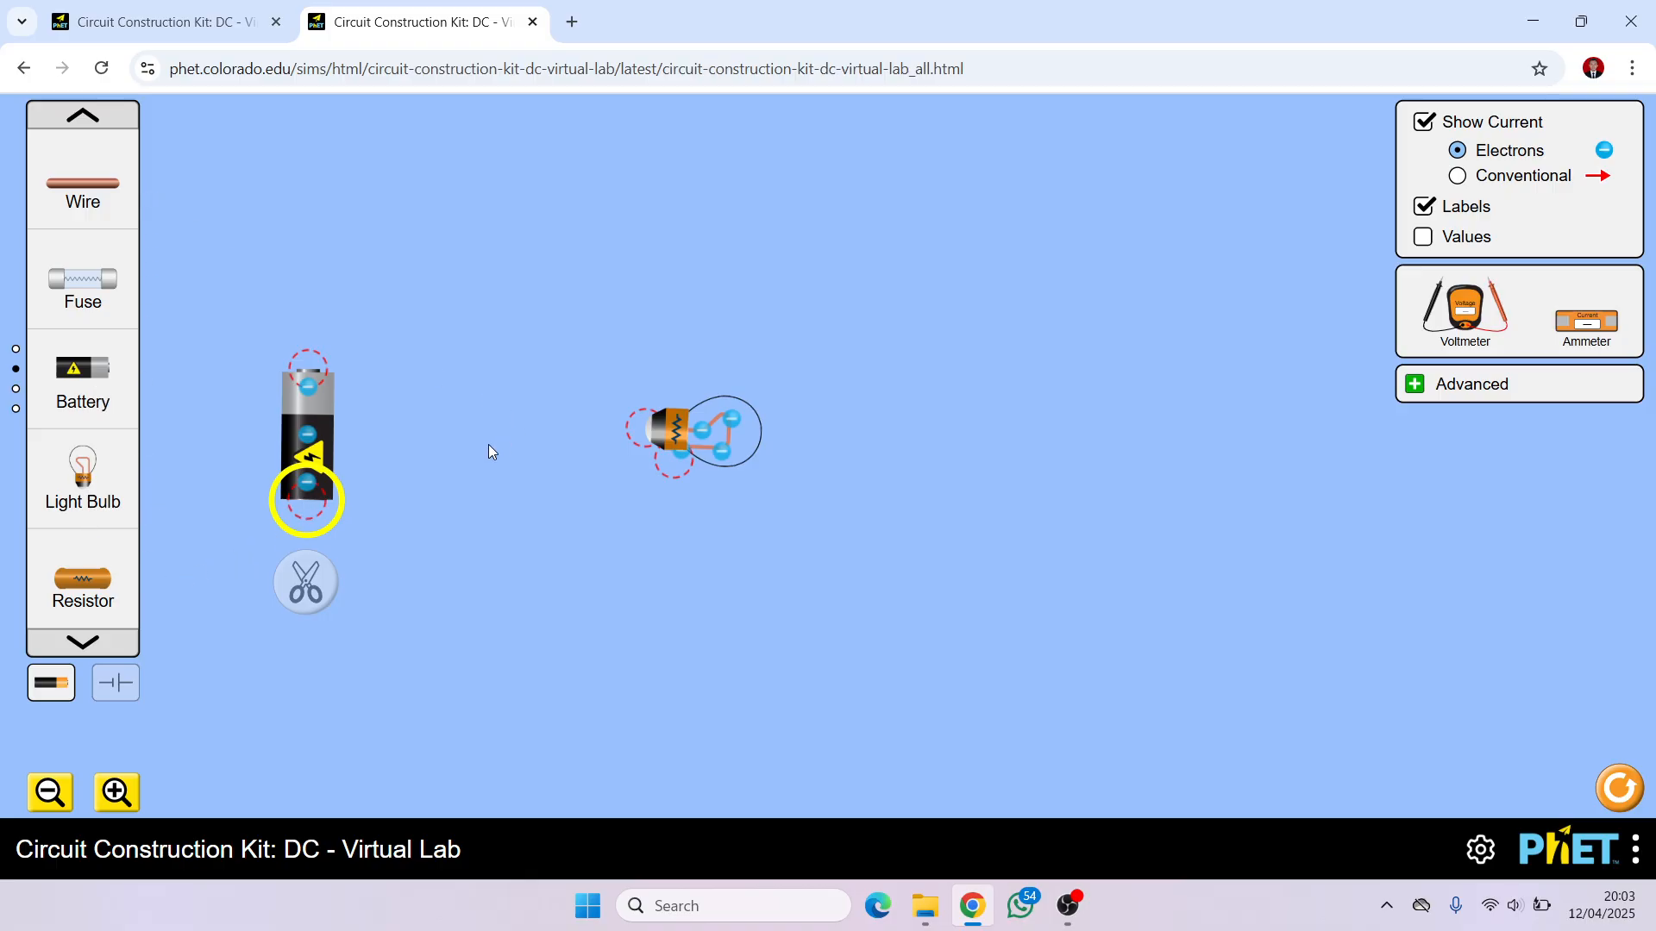
Connect the battery's lower end to an ammeter with a vertical wire, and attach an open switch to the ammeter's free end.
drag(1589, 326, 415, 669)
drag(104, 191, 311, 681)
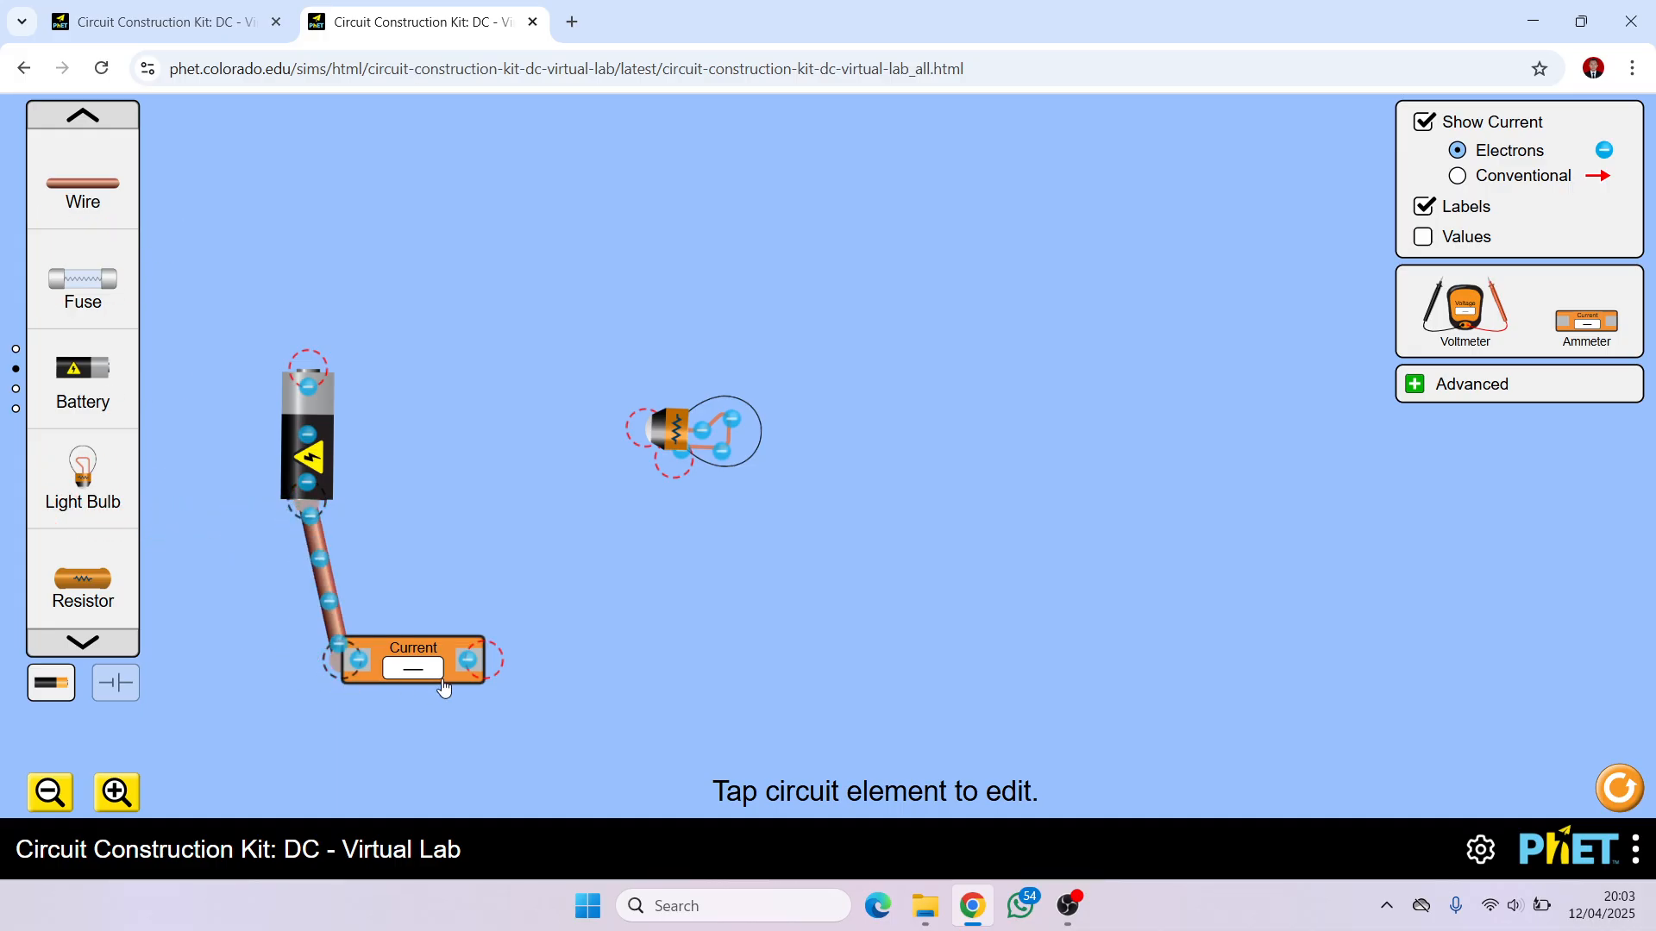
drag(443, 687, 409, 687)
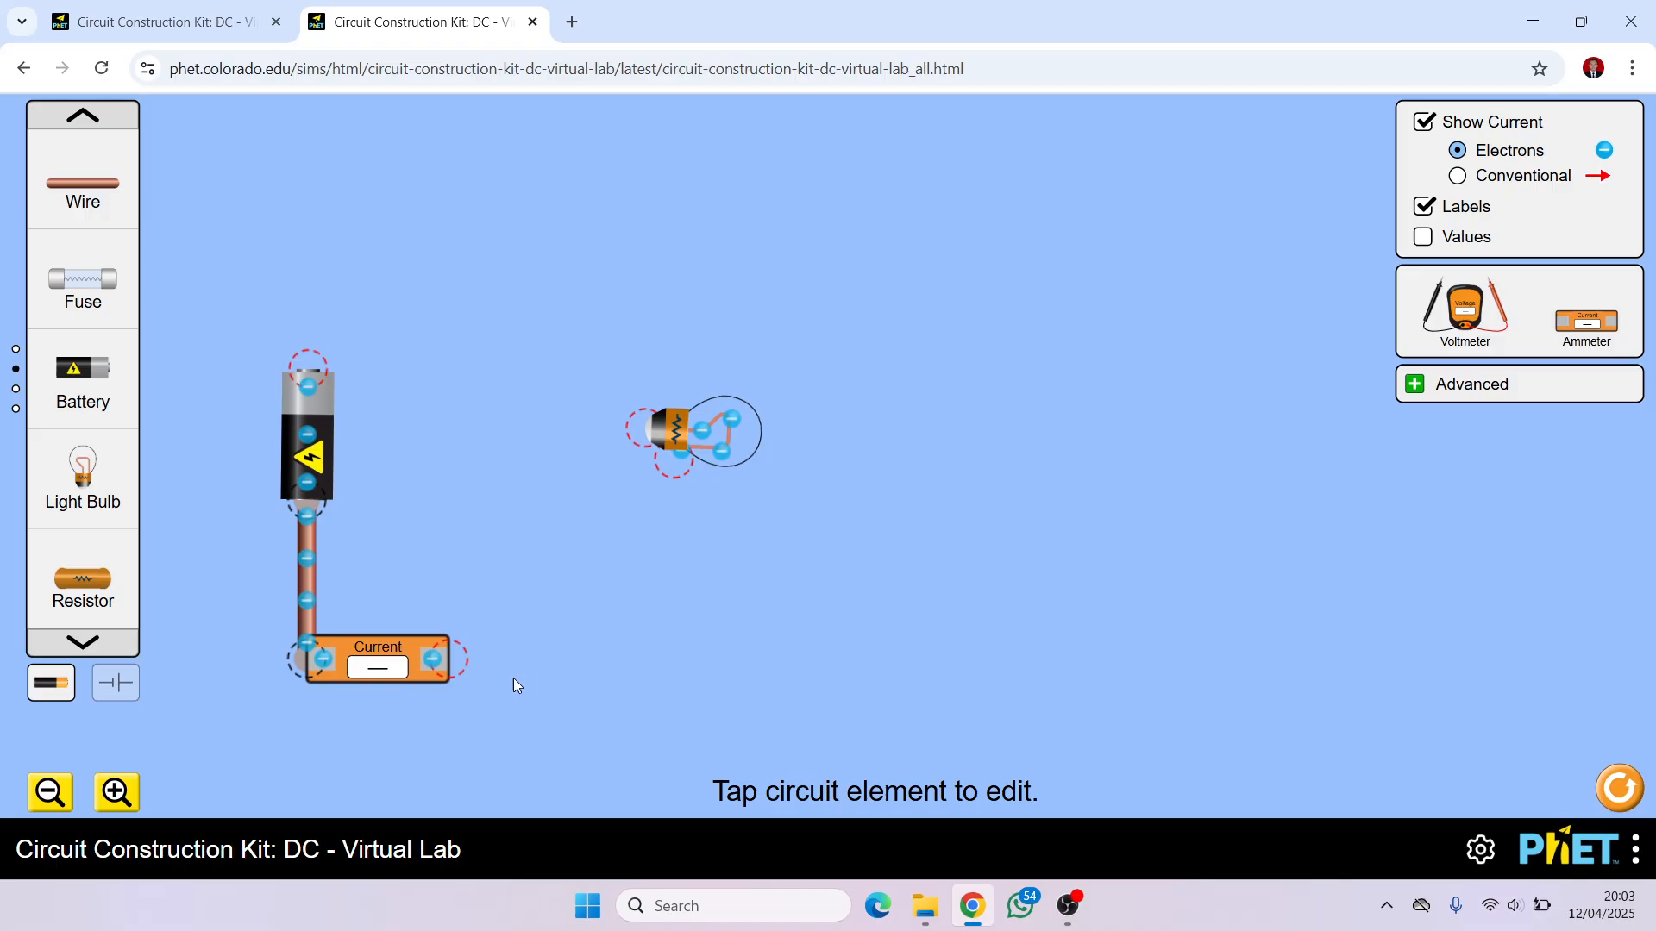
click(84, 643)
drag(86, 573, 530, 675)
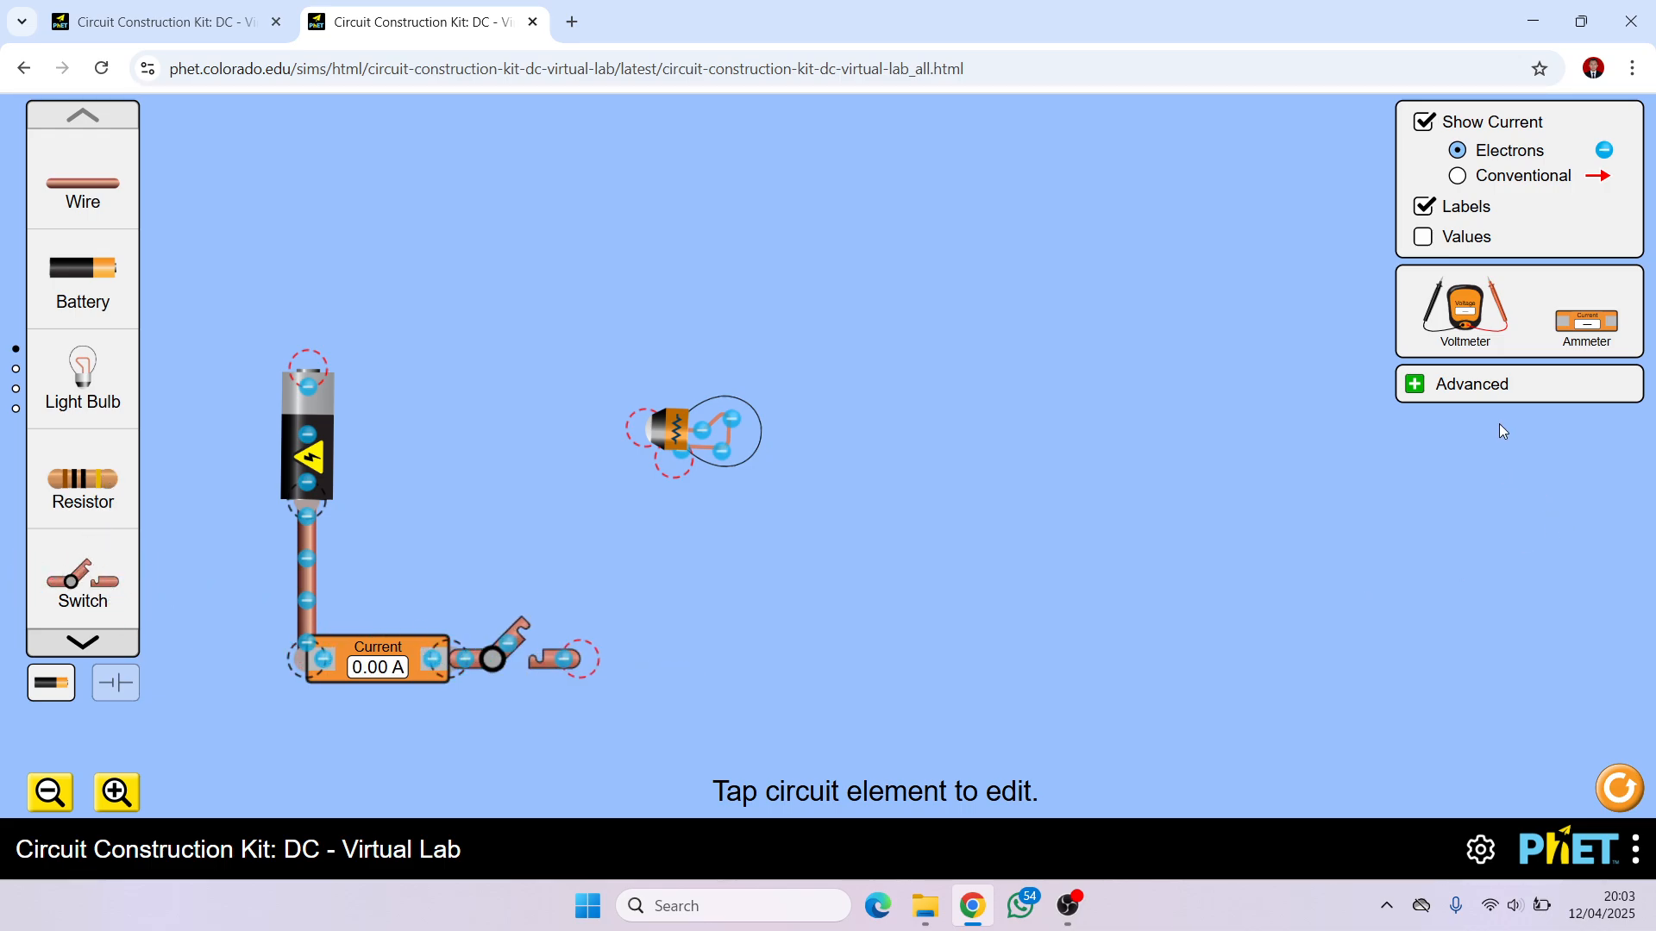
Attach an ammeter to the high-resistance bulb's base and connect it to the battery's upper end with three wires.
drag(1585, 330, 591, 435)
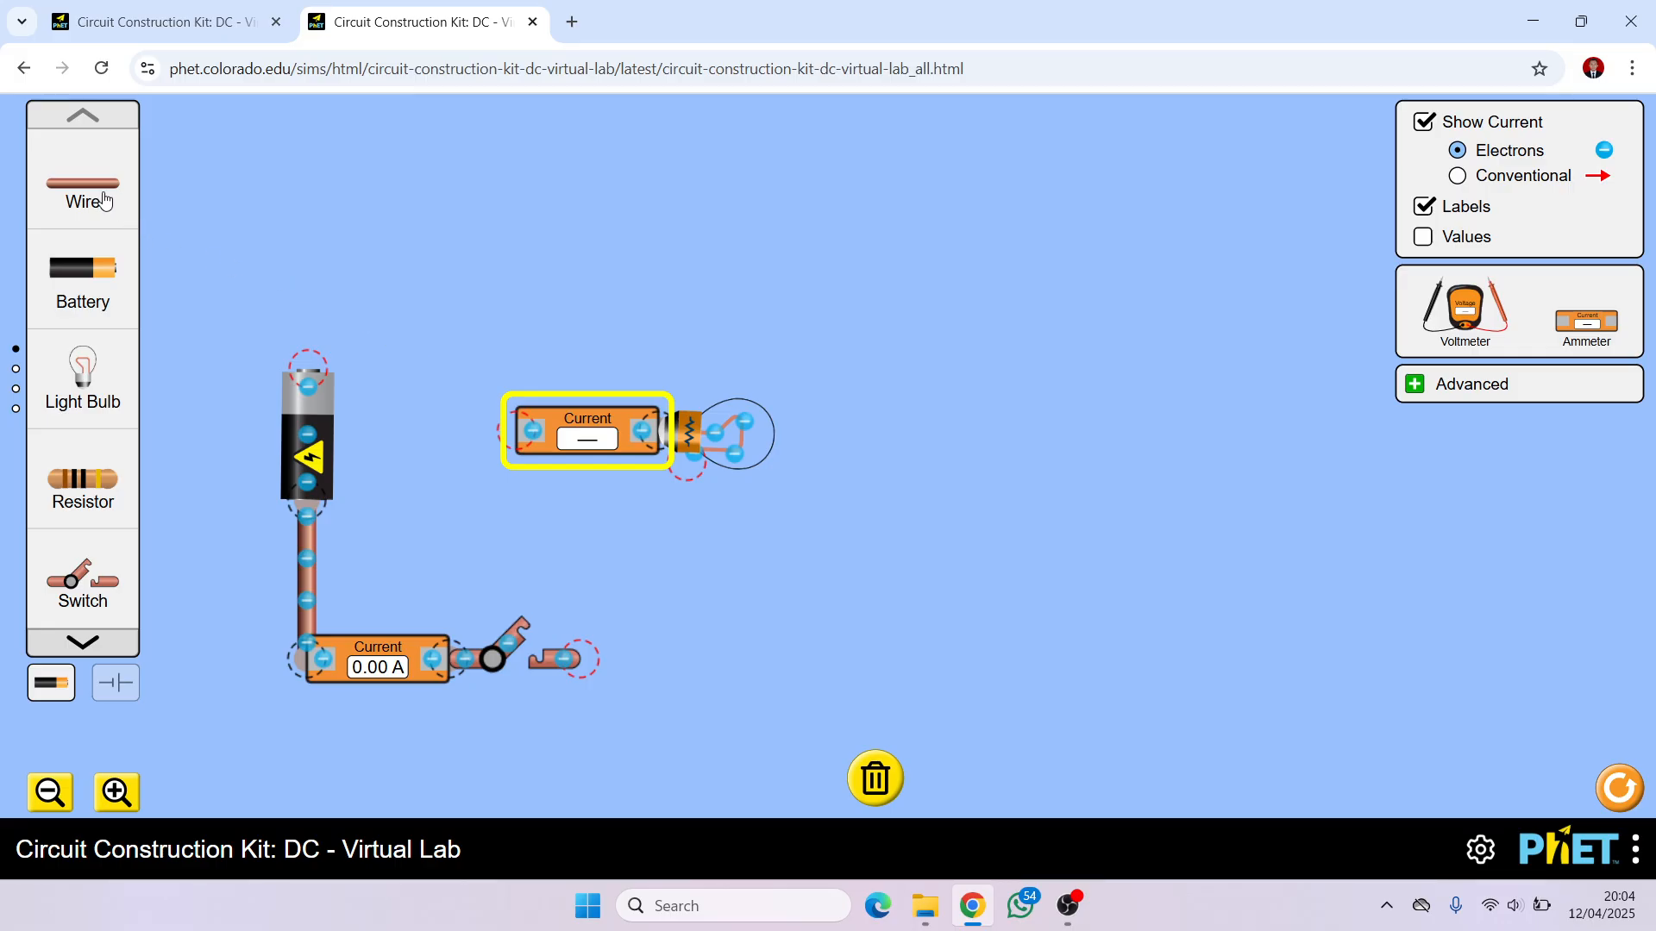
drag(103, 201, 308, 287)
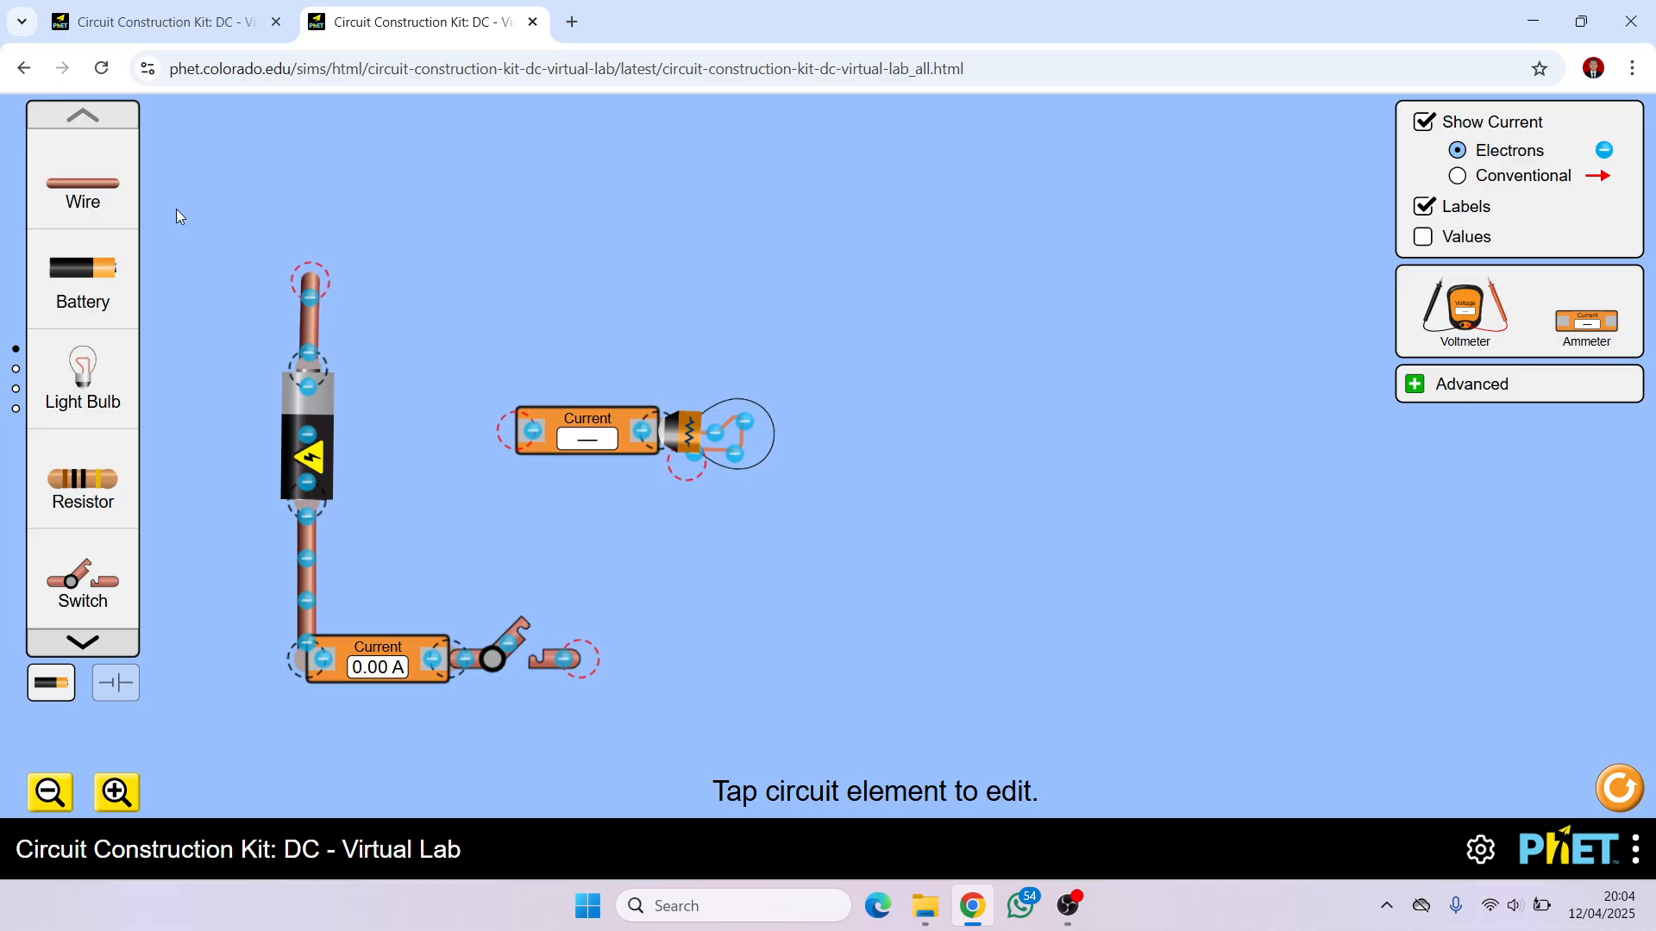
drag(83, 184, 500, 289)
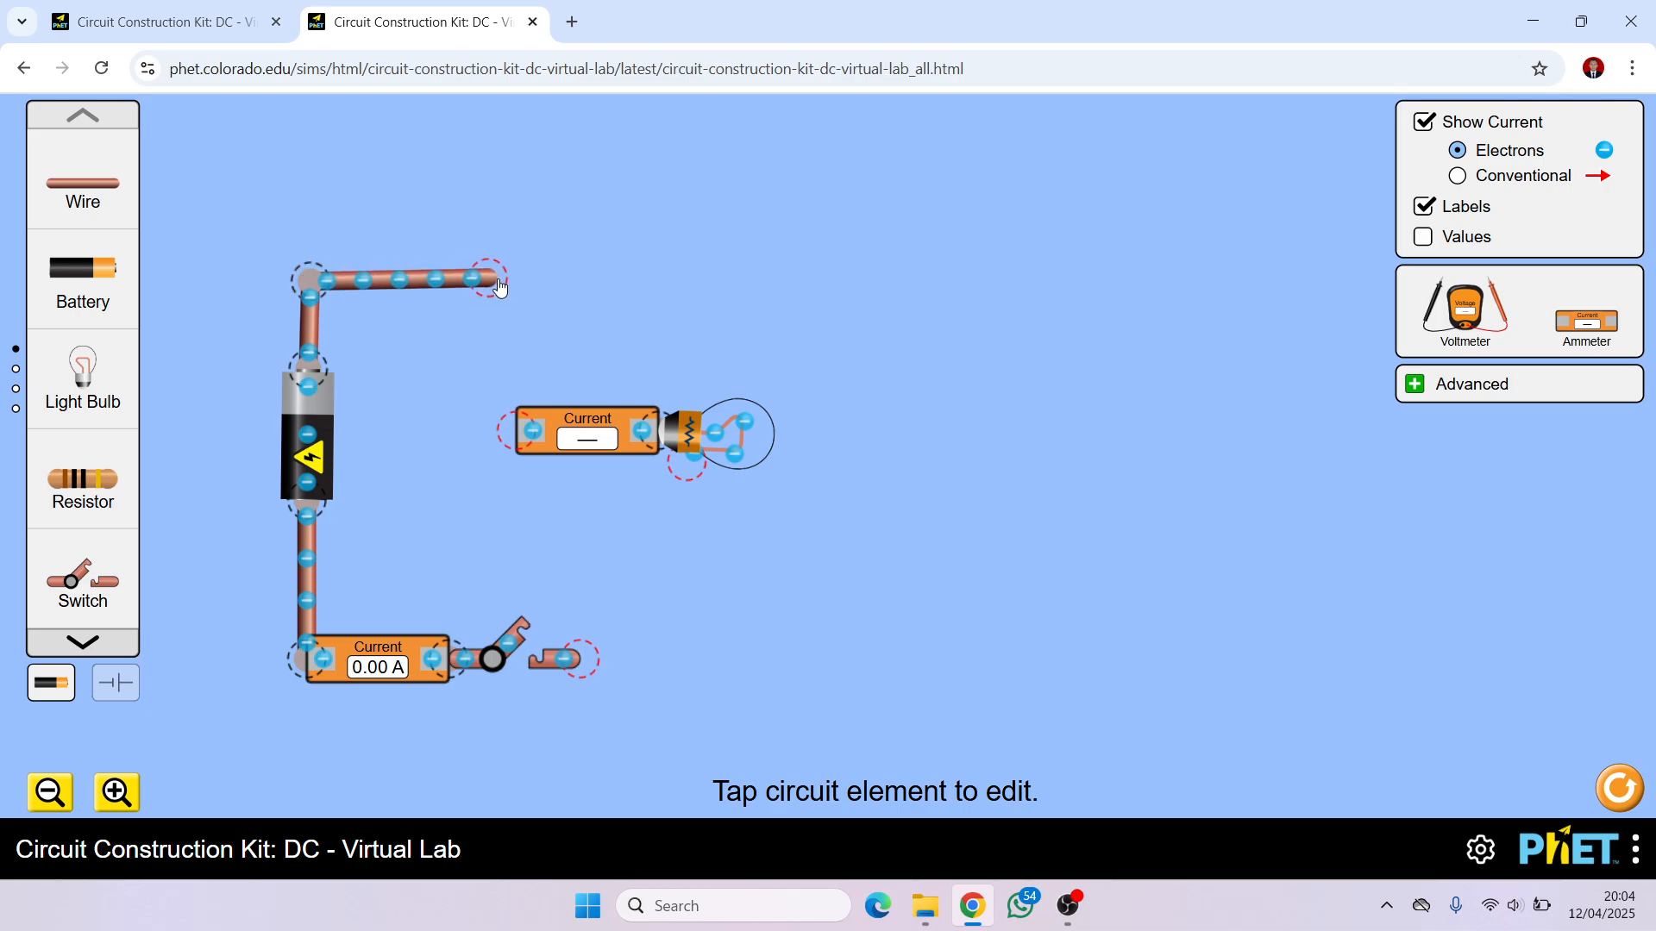
drag(83, 184, 522, 279)
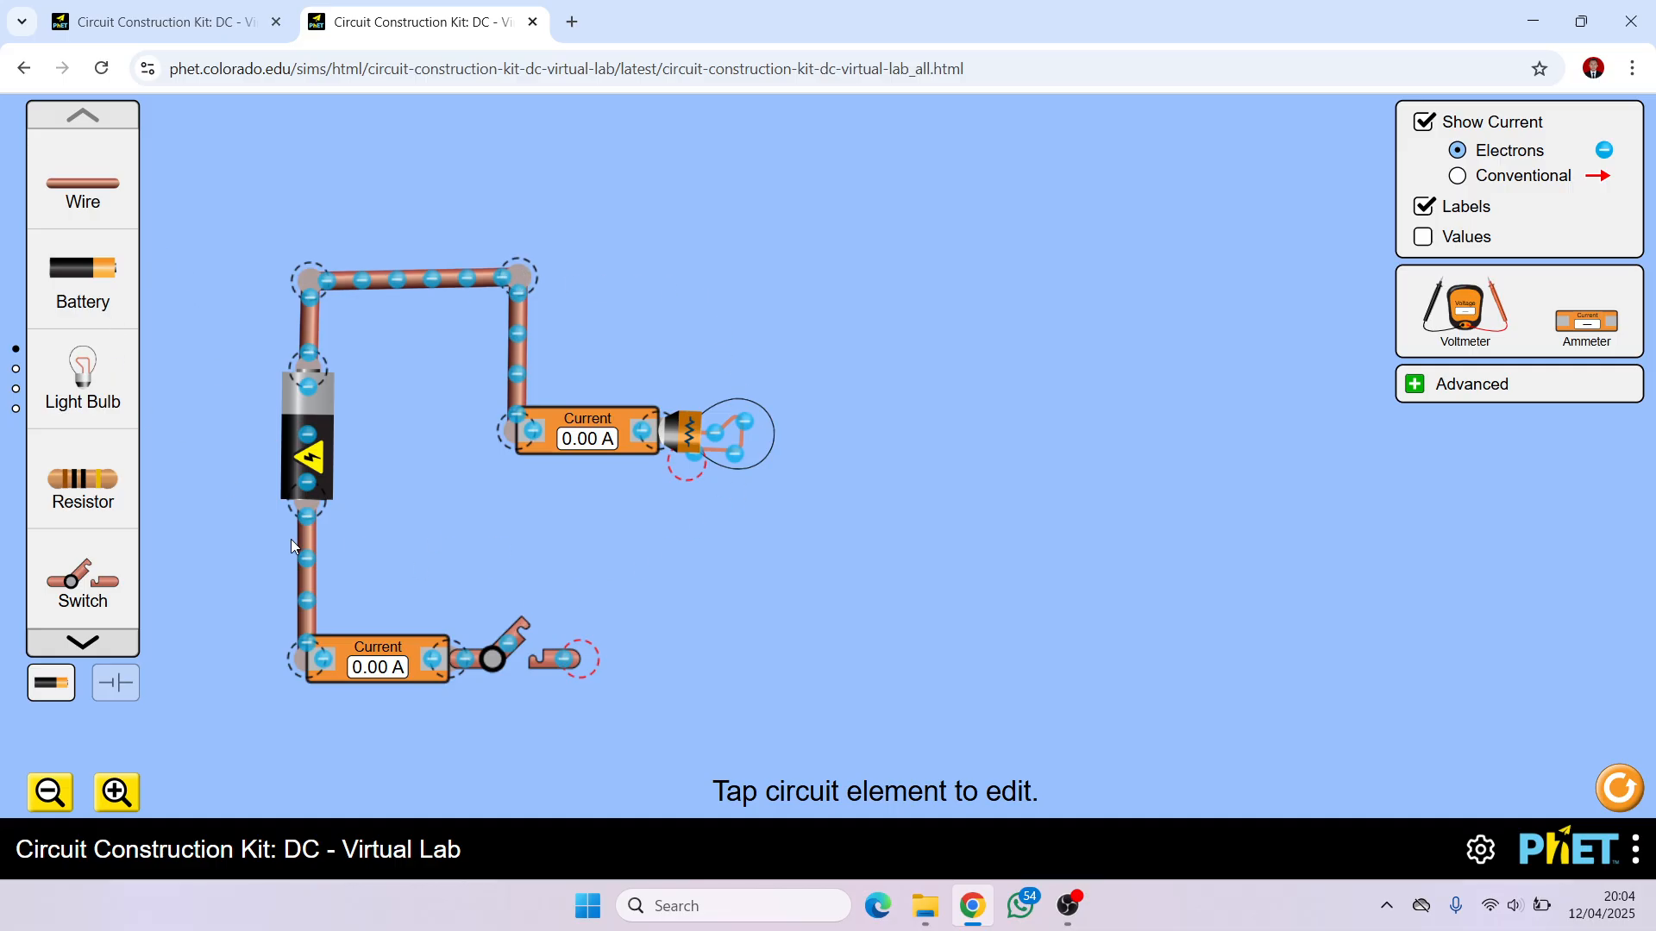
Hang an open switch vertically from the bulb's free terminal, and shift the bulb, ammeter and wire corner away from the battery.
drag(82, 580, 729, 559)
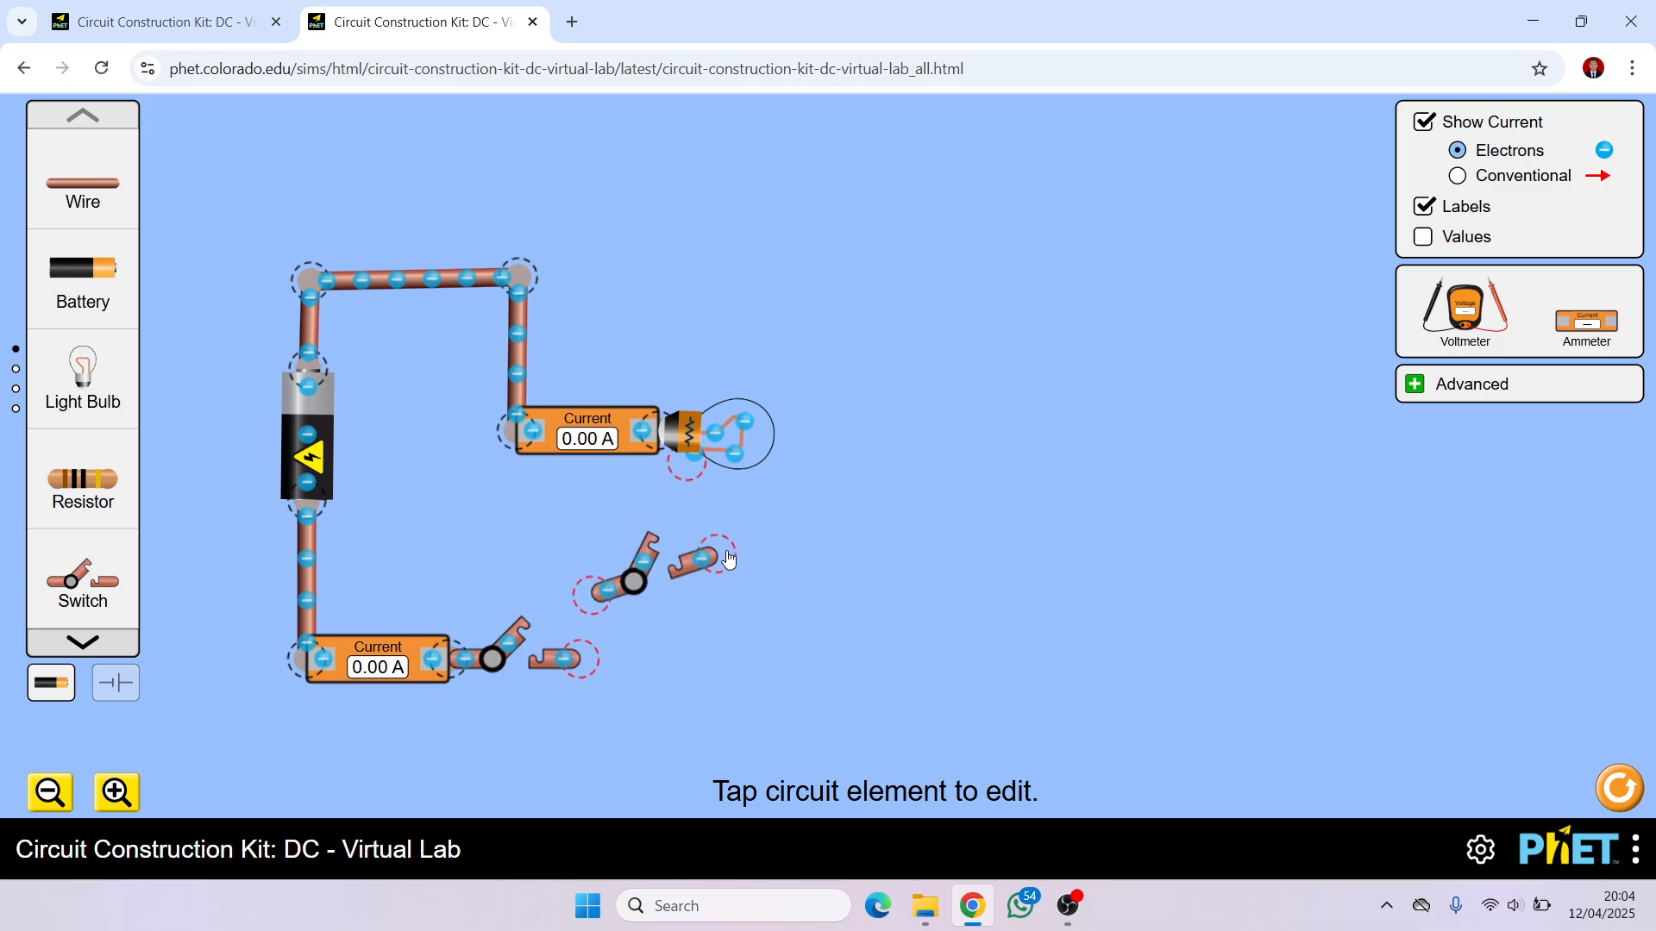
drag(592, 603, 702, 665)
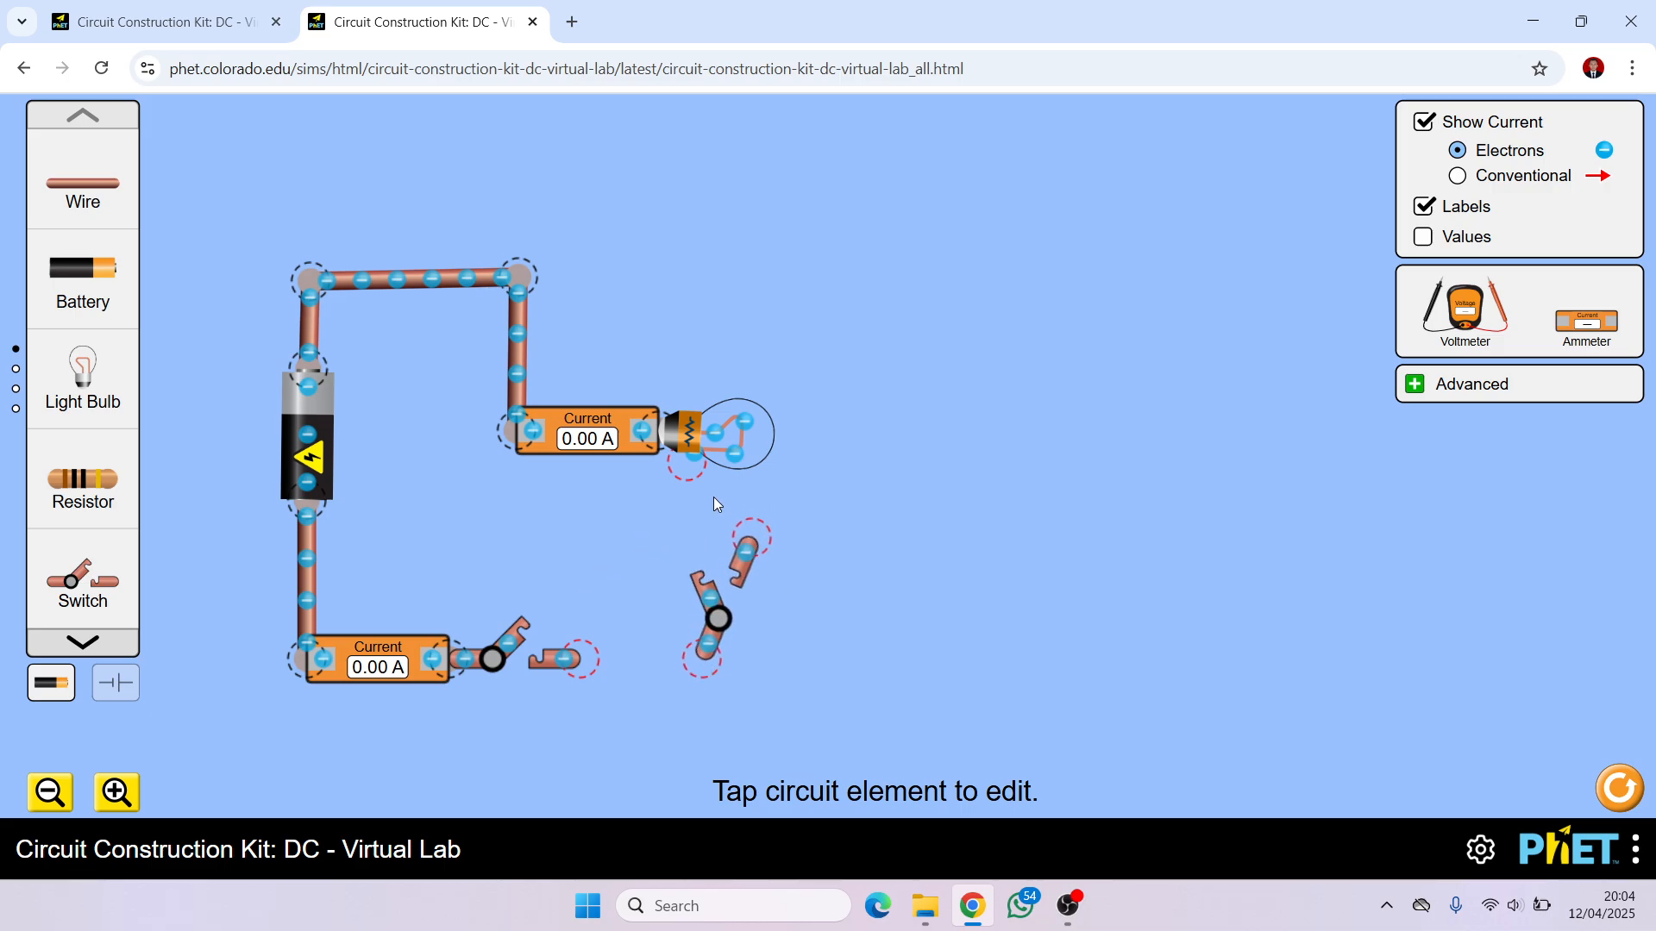
drag(731, 439, 838, 441)
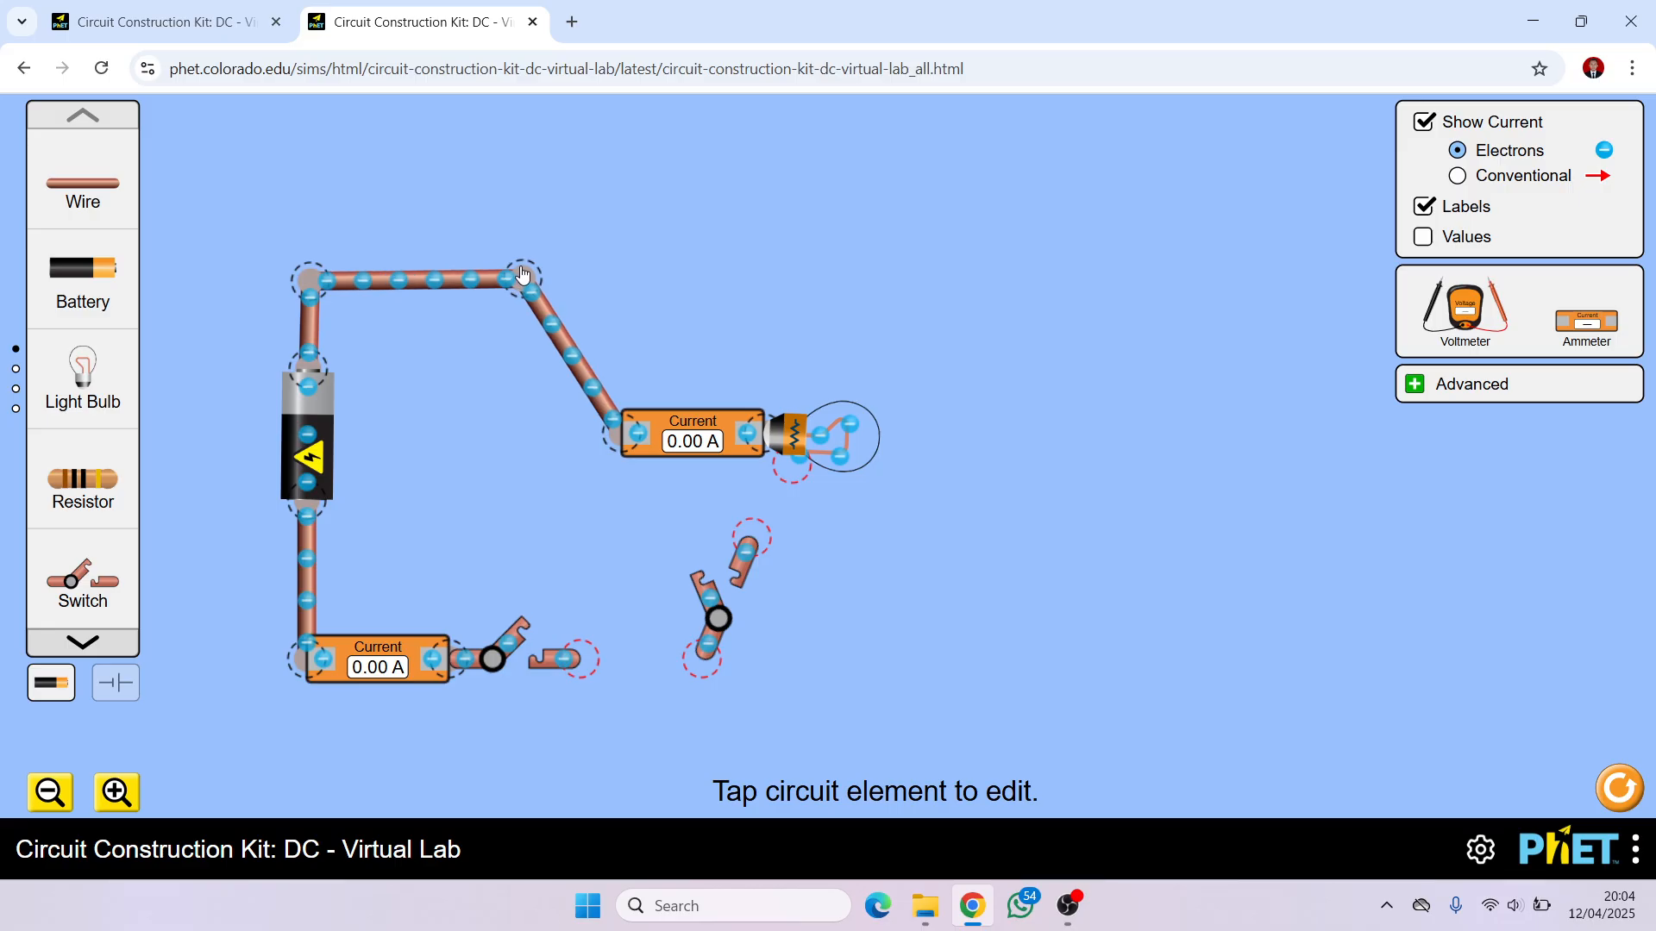
drag(522, 274, 615, 273)
drag(718, 599, 798, 618)
drag(721, 440, 693, 441)
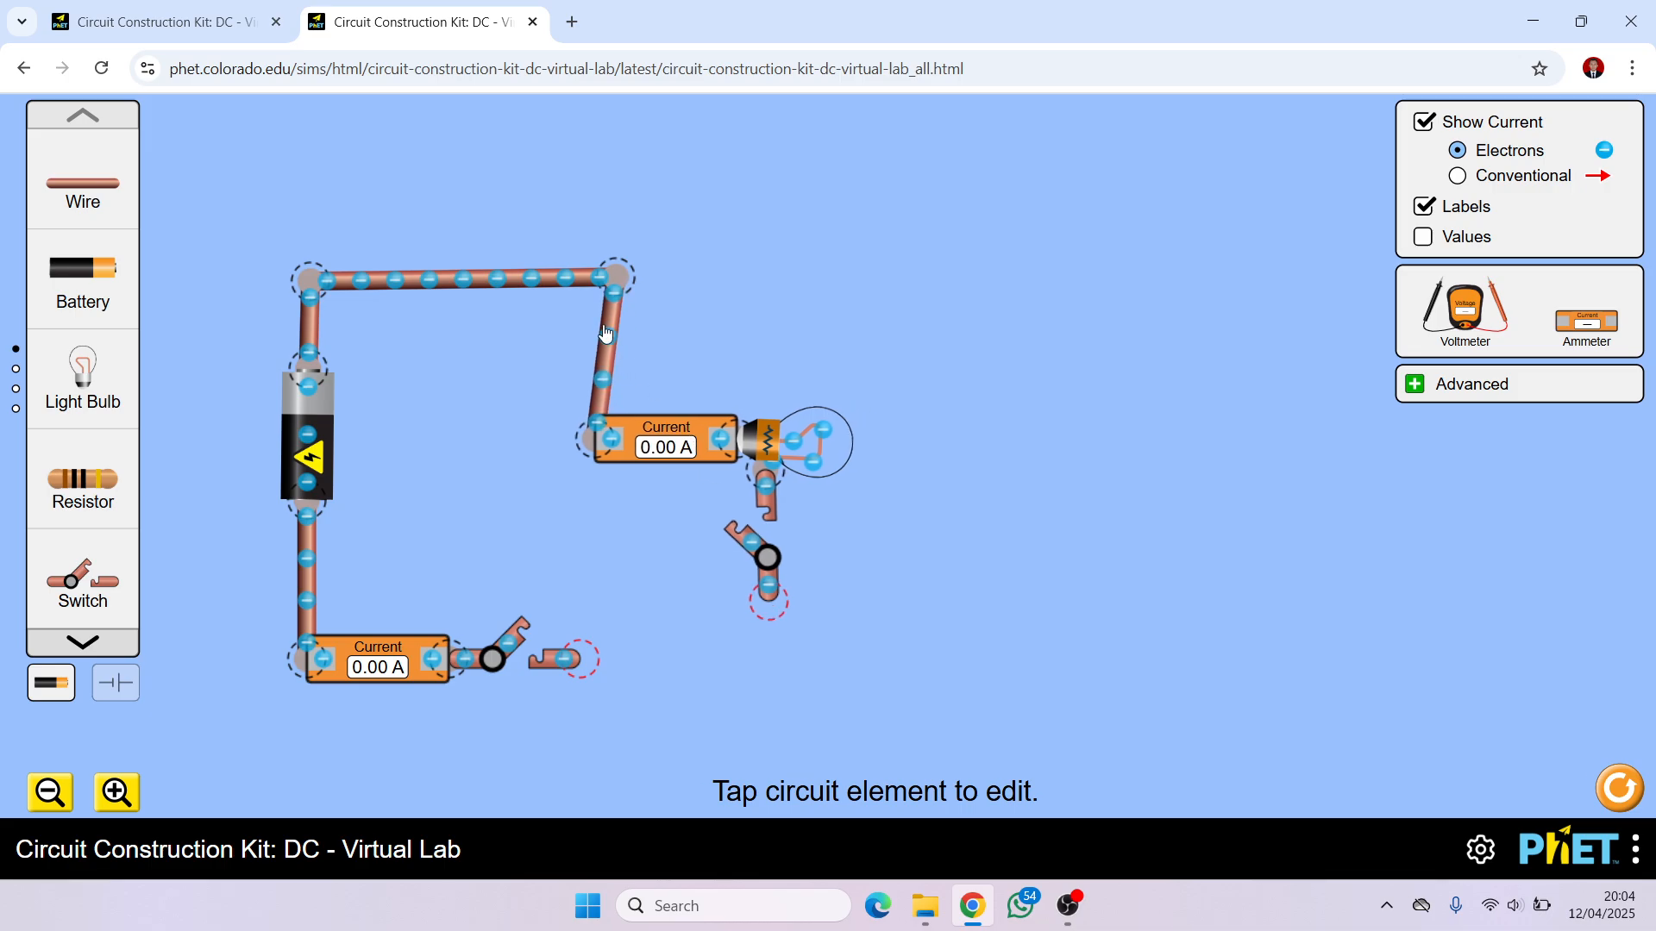
drag(611, 276, 594, 275)
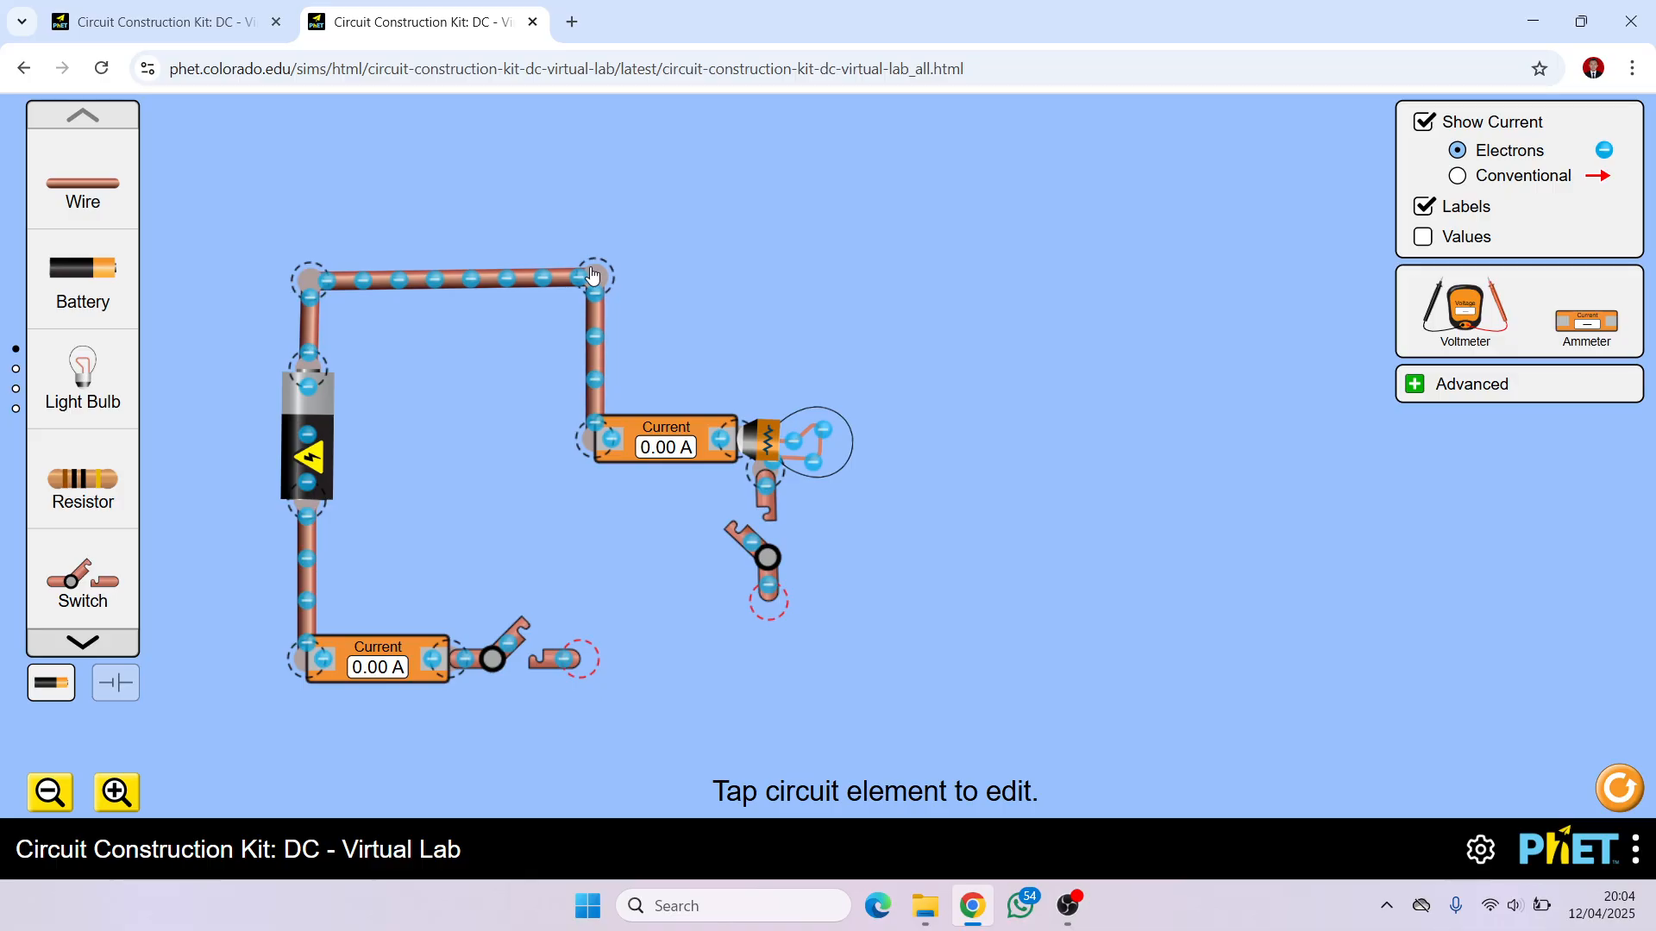
Join the bulb's switch to the main switch with a horizontal wire, and level the lower branch with its ammeter.
drag(83, 184, 768, 673)
drag(586, 672, 588, 616)
drag(419, 613, 418, 609)
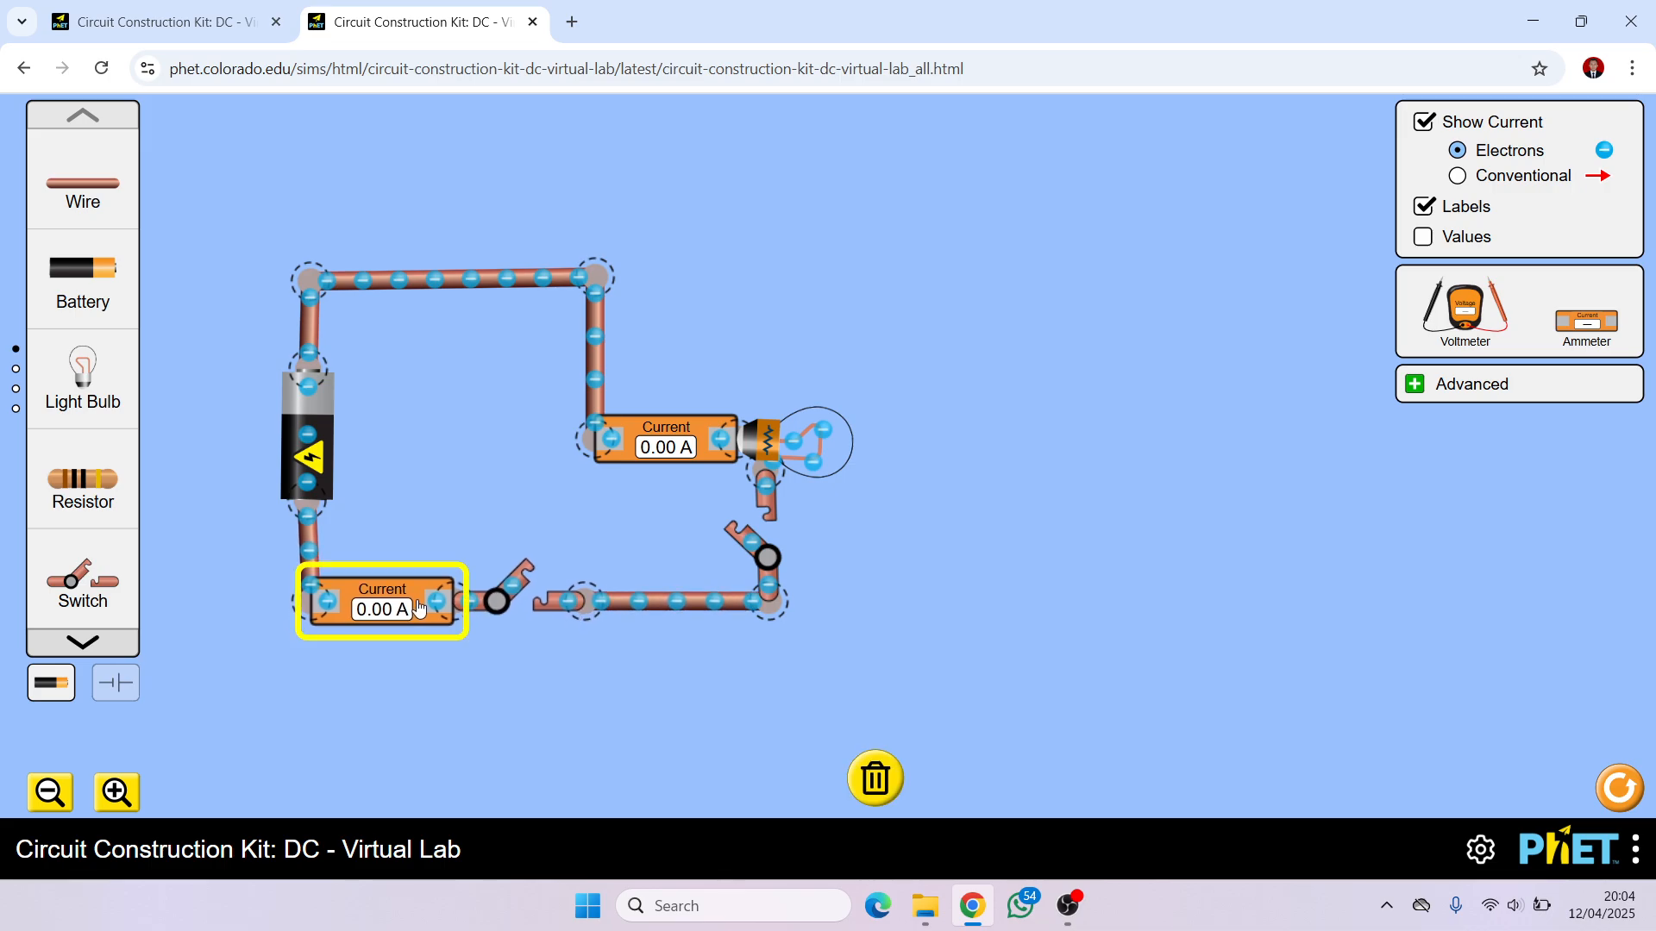
click(454, 524)
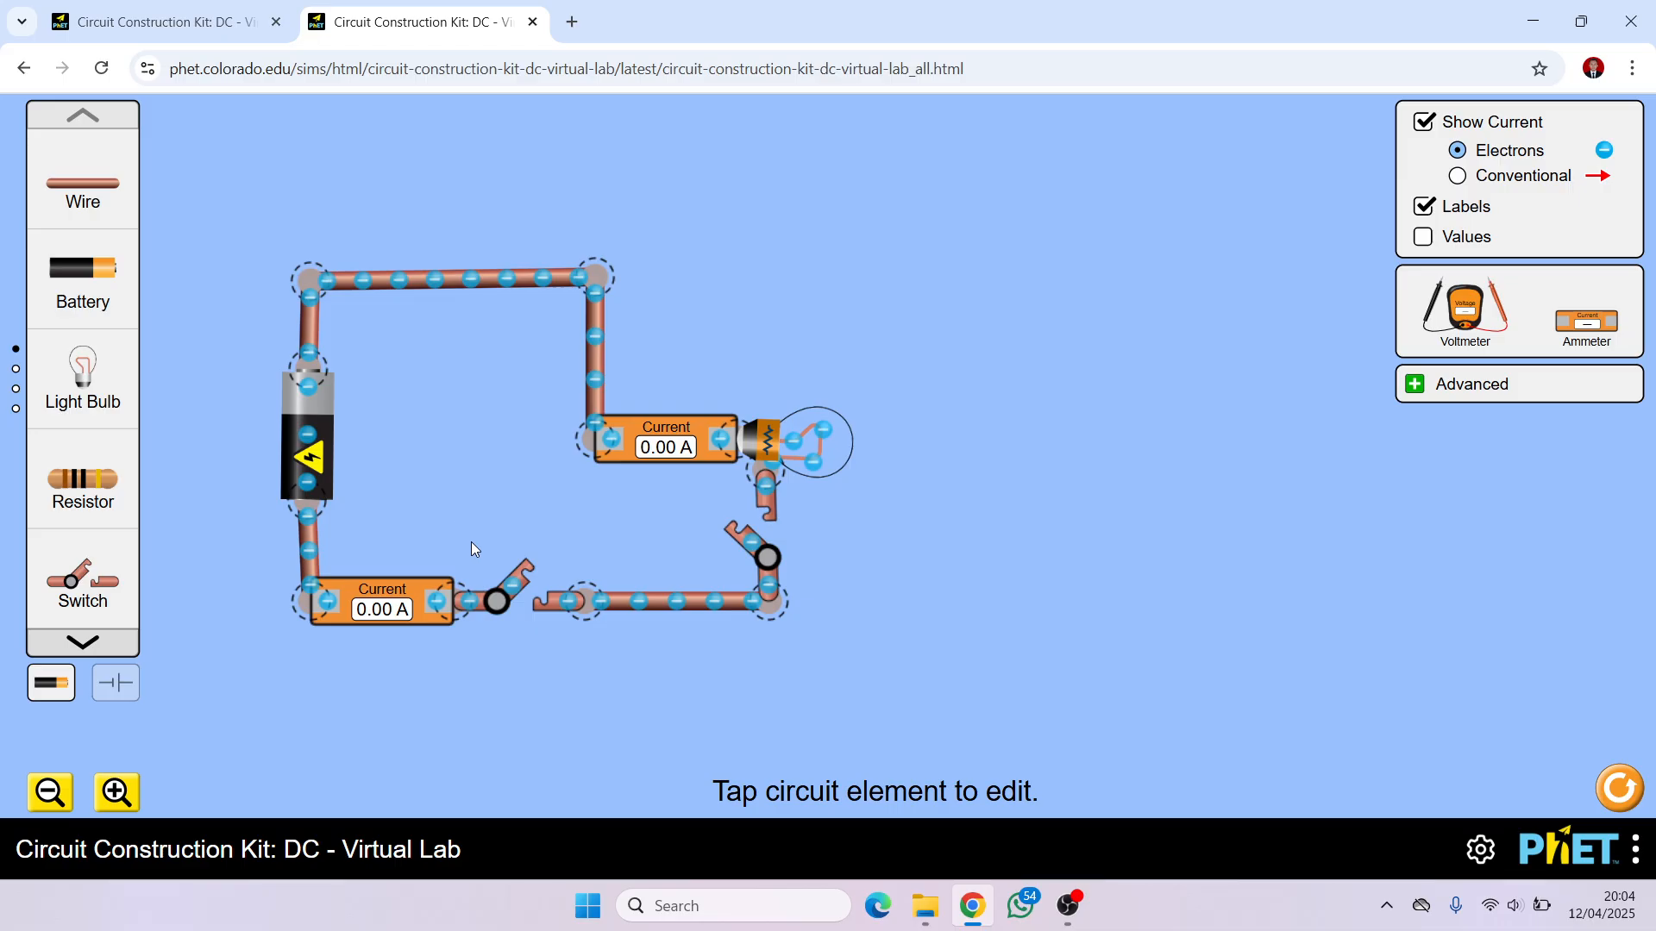
Add a standard light bulb beyond the first bulb and attach an ammeter to its base.
drag(119, 390, 1116, 482)
click(1097, 524)
click(1106, 494)
click(1078, 492)
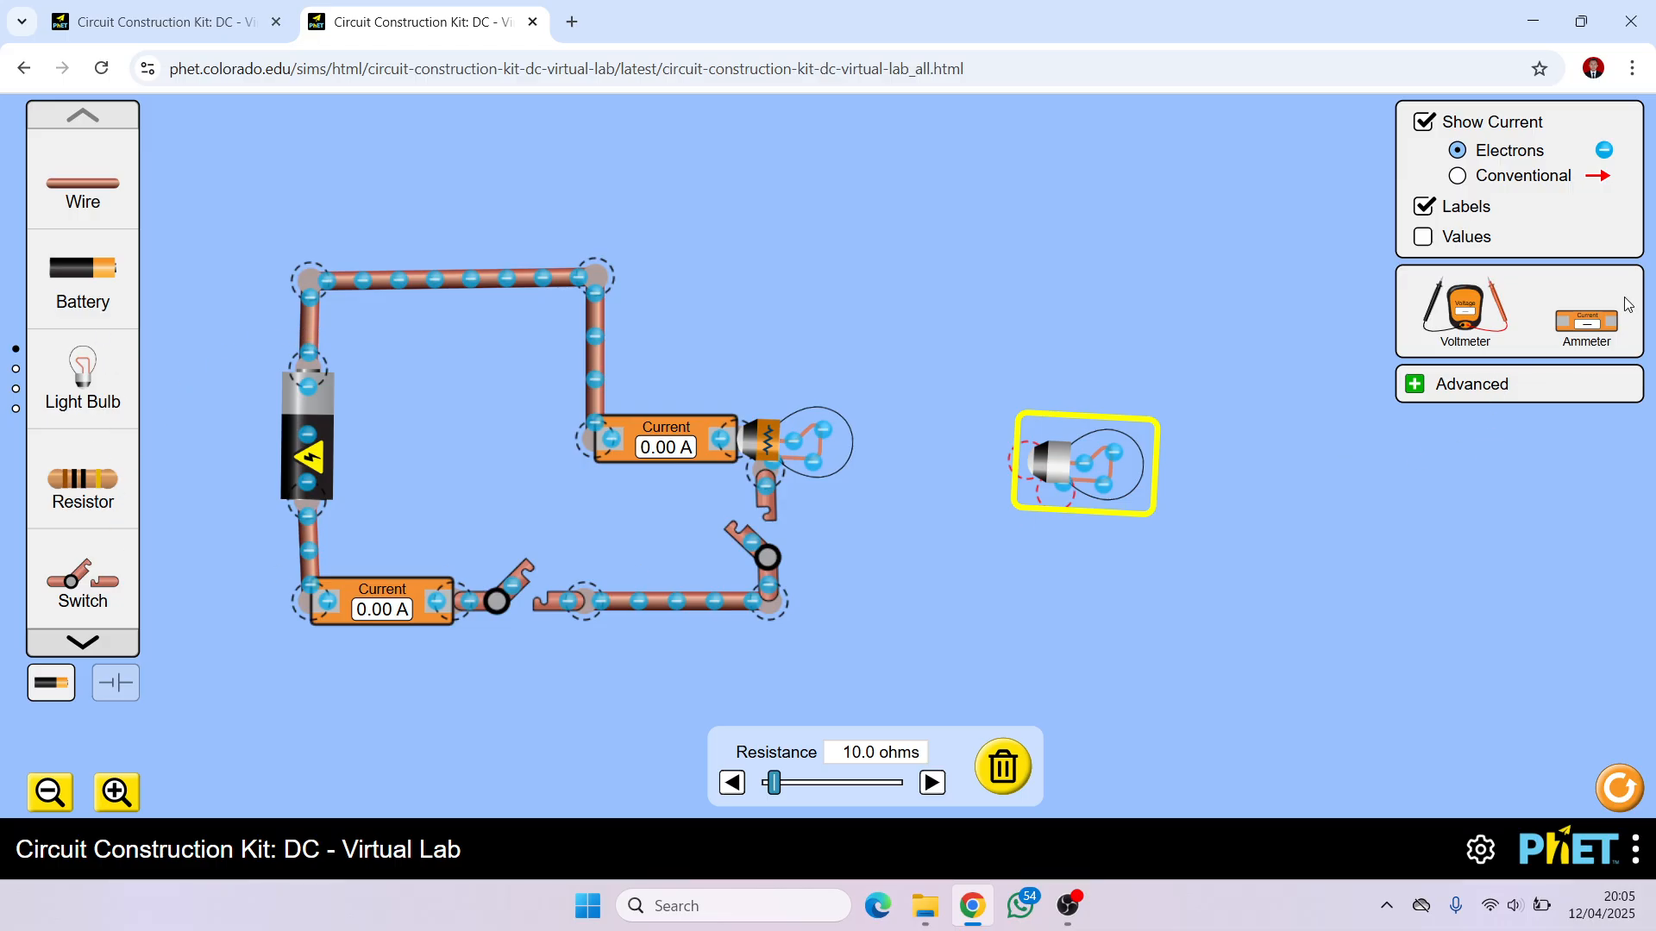
drag(1586, 321, 968, 388)
drag(1073, 467, 1130, 407)
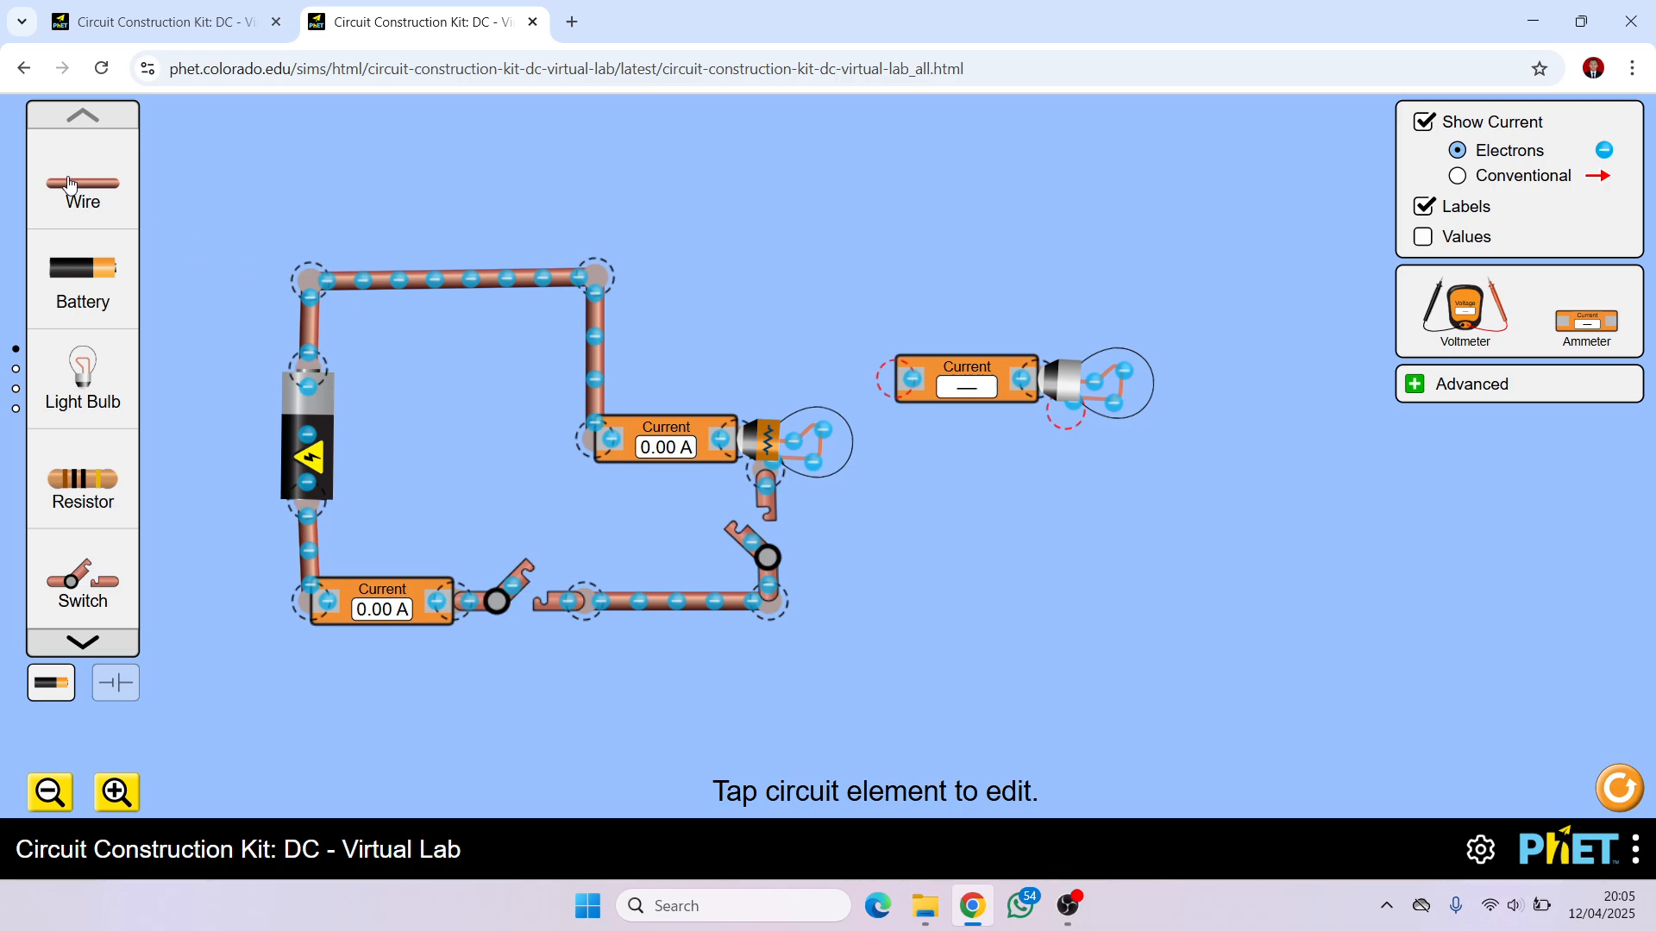
Extend the upper wire and drop a vertical wire to the second bulb's ammeter to form a parallel branch.
drag(71, 185, 902, 295)
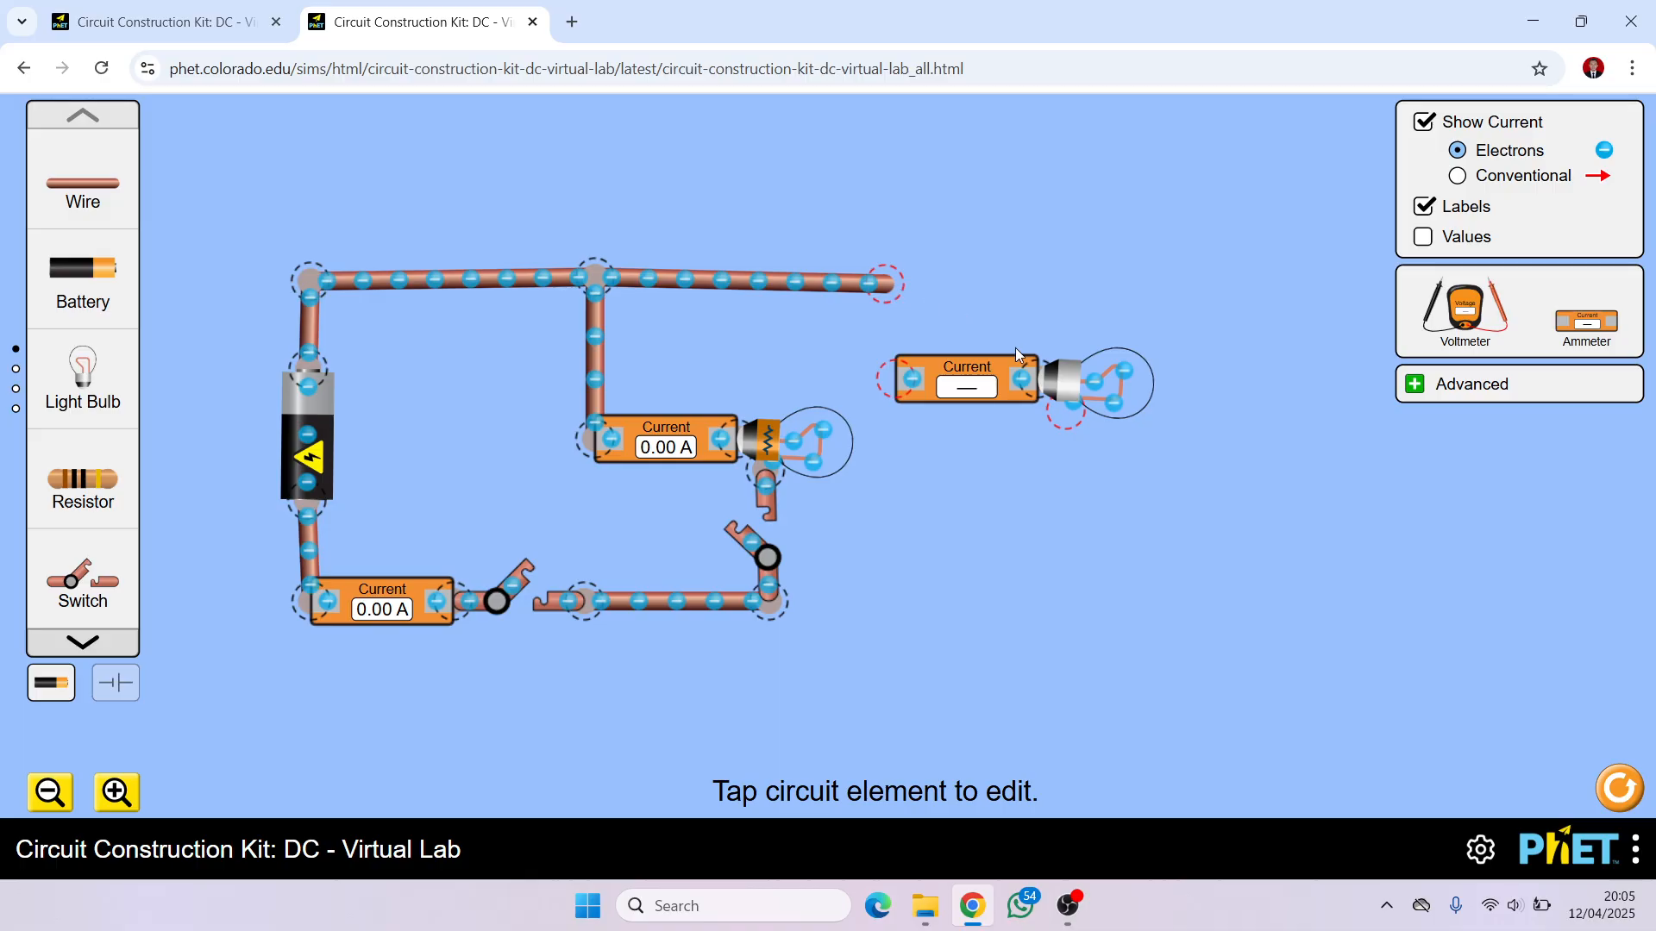
drag(1012, 386, 1083, 452)
drag(133, 205, 984, 440)
drag(887, 285, 975, 289)
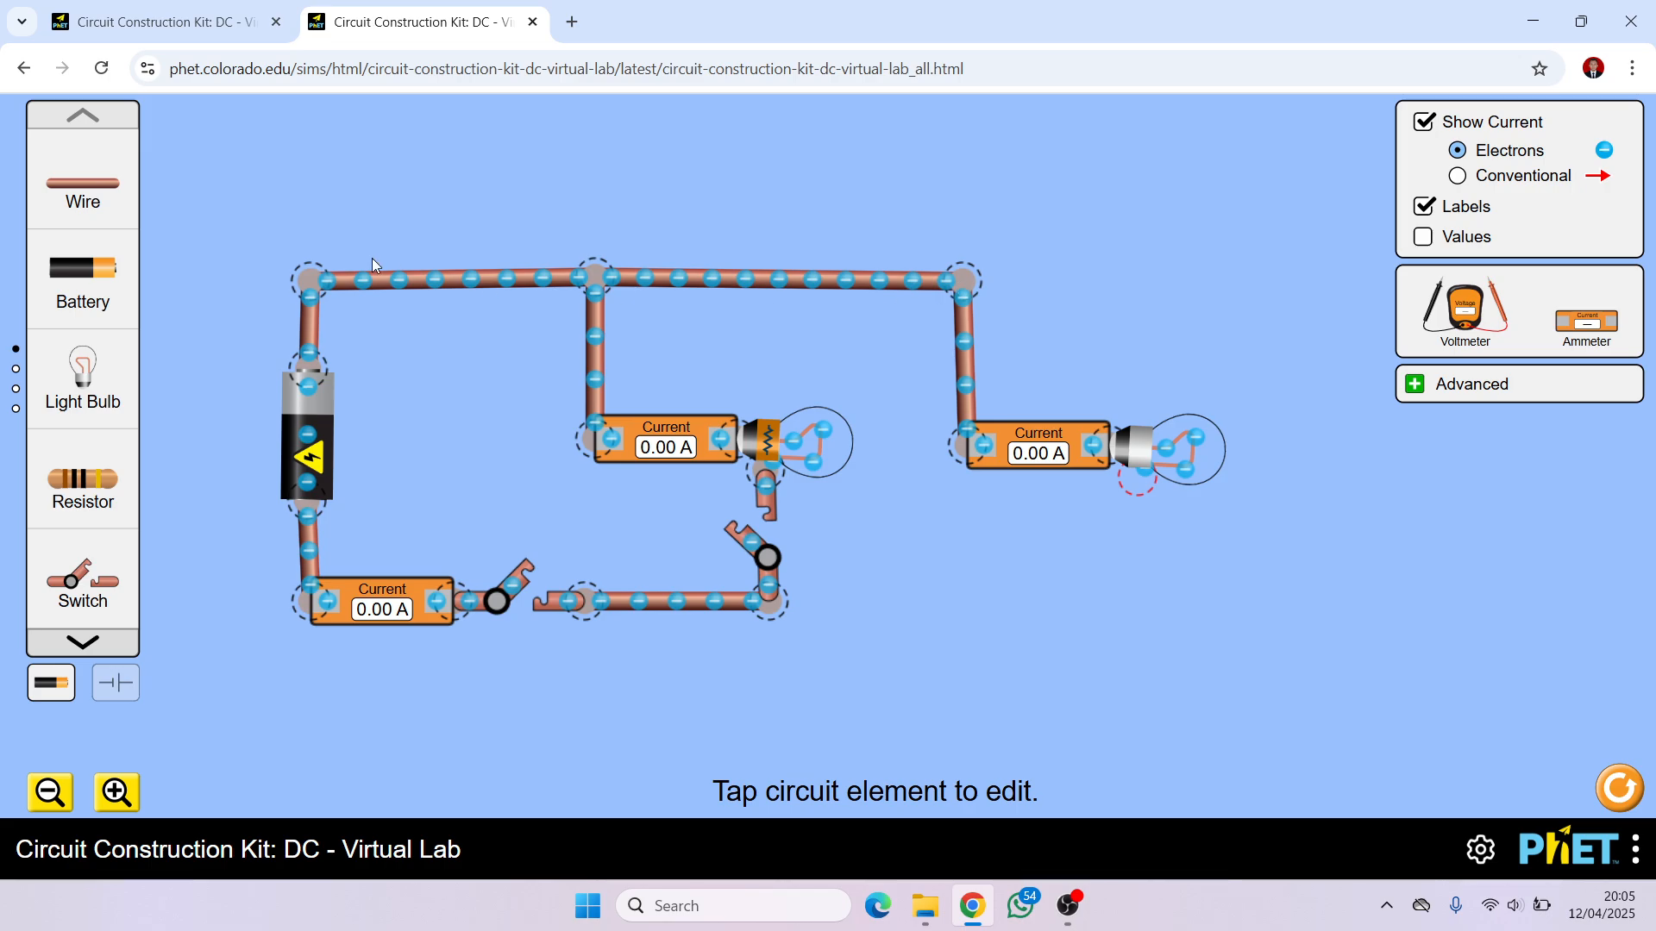
Extend the lower wire beneath the second bulb and connect it to the bulb's free terminal through an open switch.
drag(90, 199, 1135, 611)
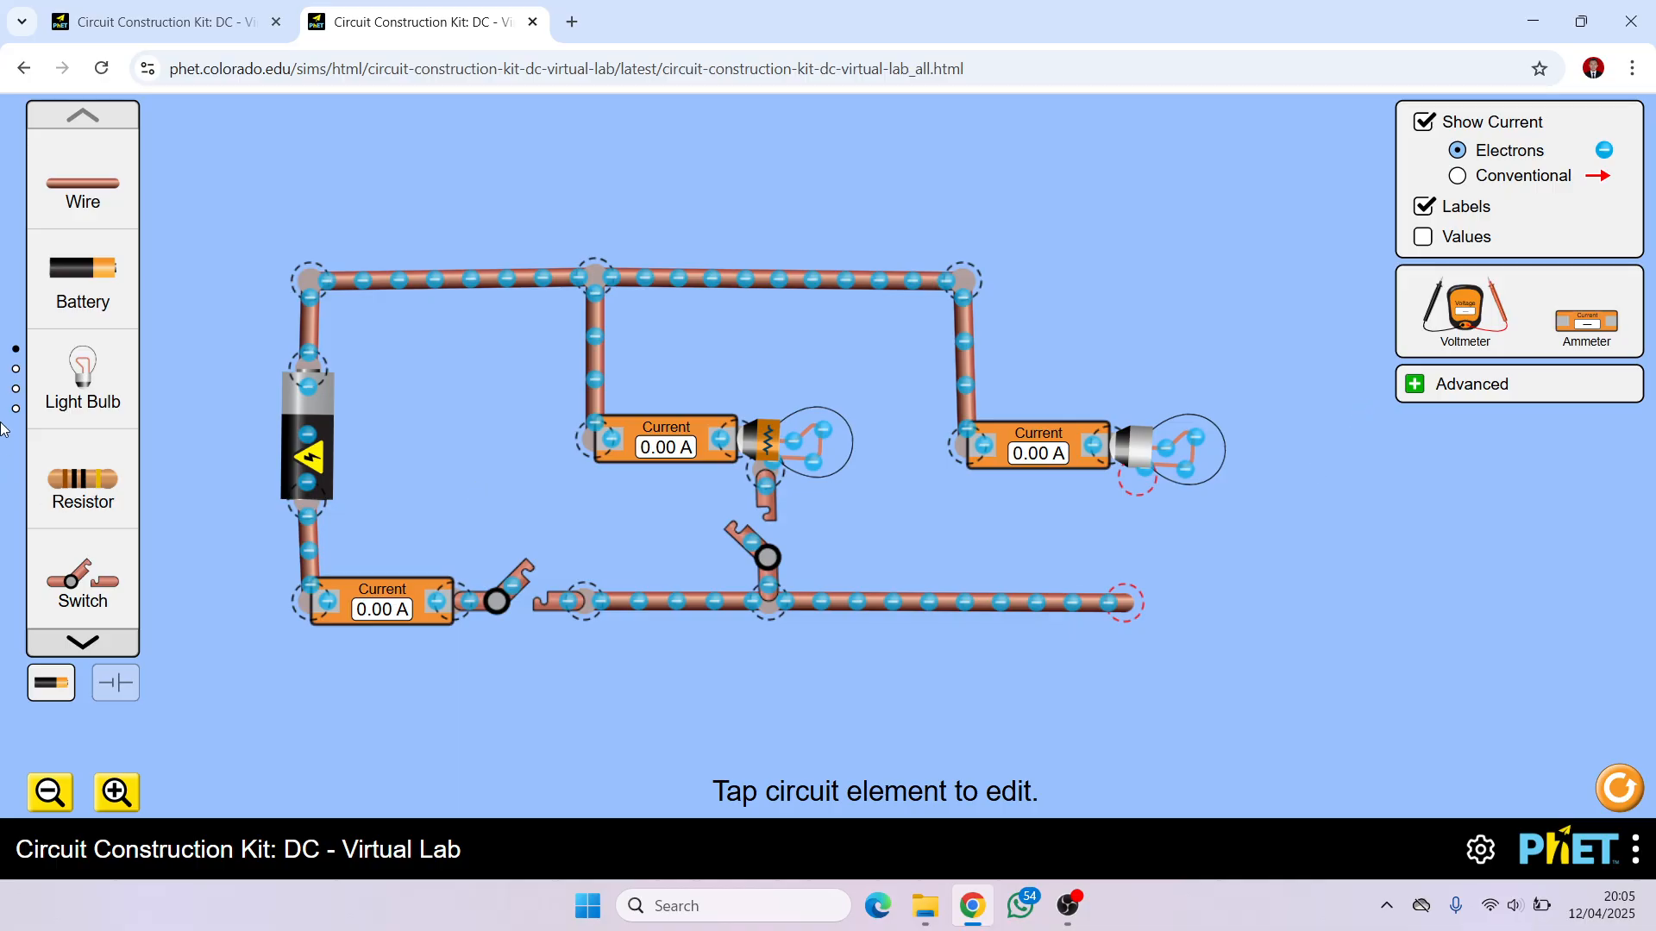
drag(112, 591, 1148, 608)
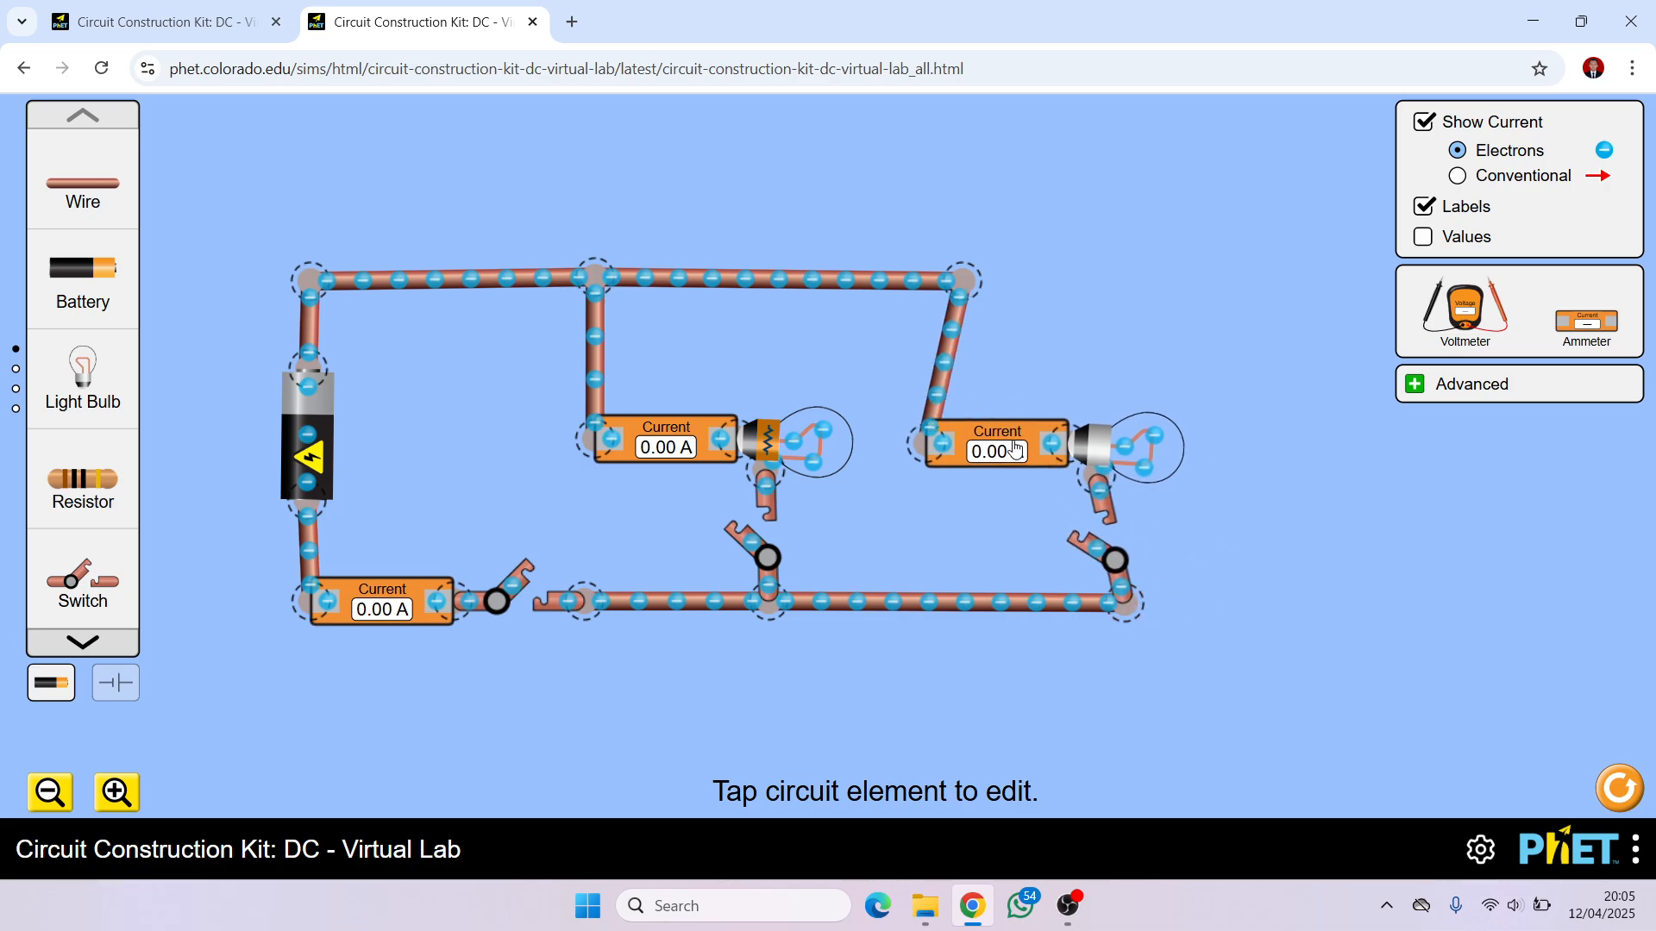
drag(1016, 450, 1052, 449)
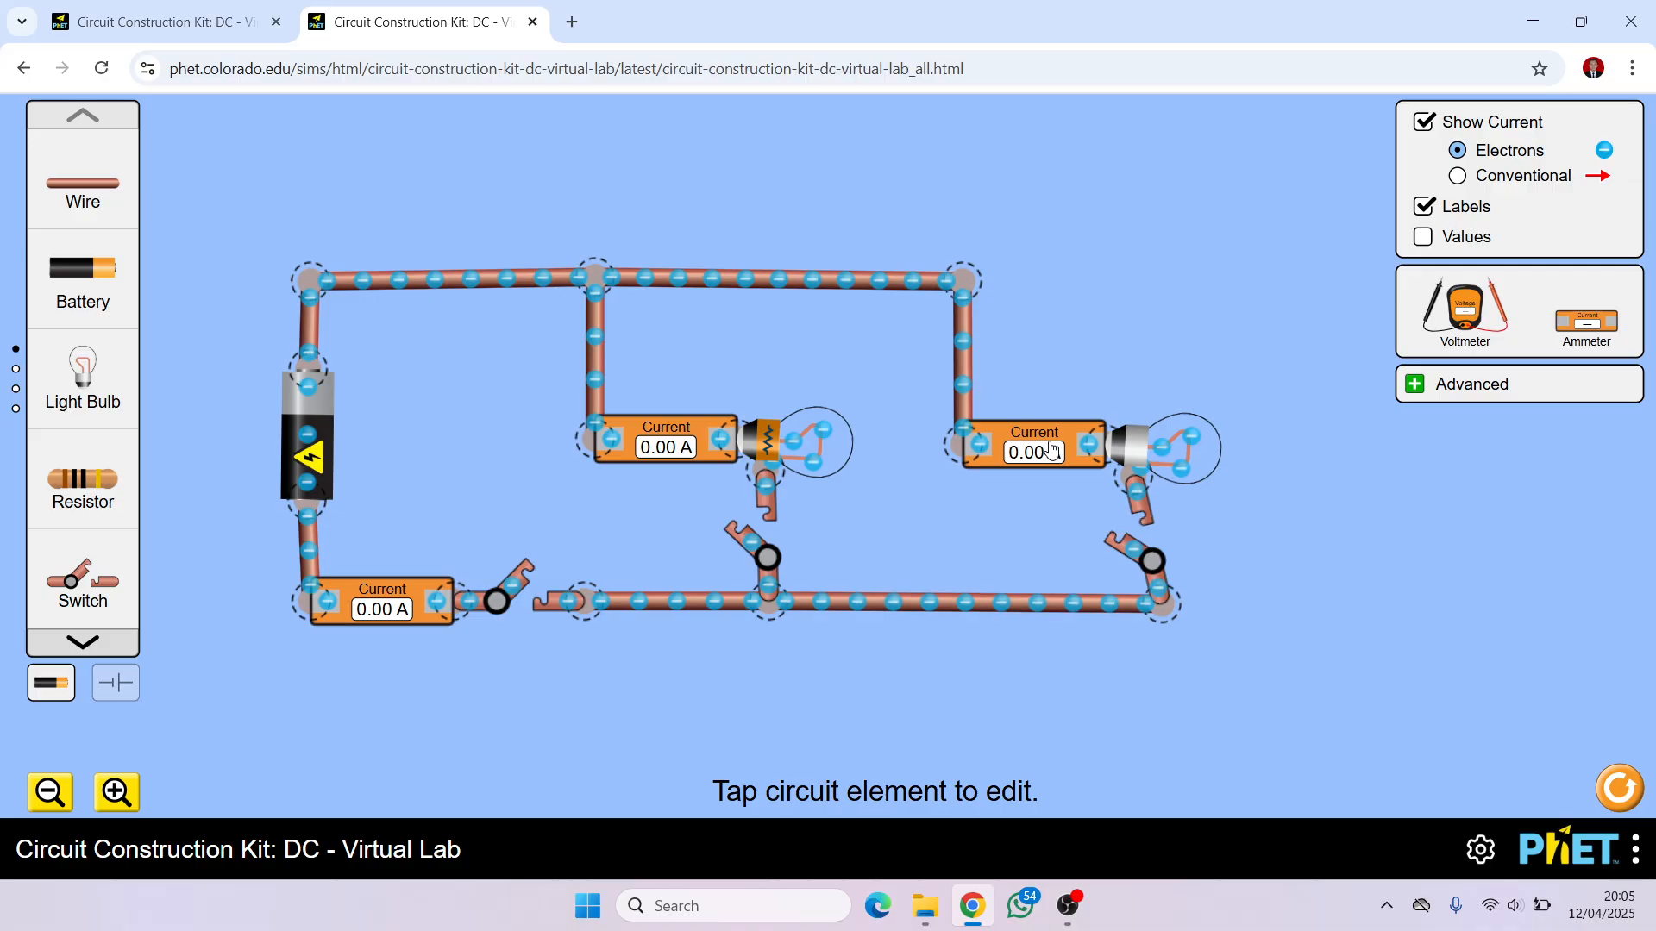
drag(1162, 621, 1150, 618)
Close and reopen the second bulb's switch, detach it from the bulb, straighten the branch and reconnect the switch.
click(1133, 519)
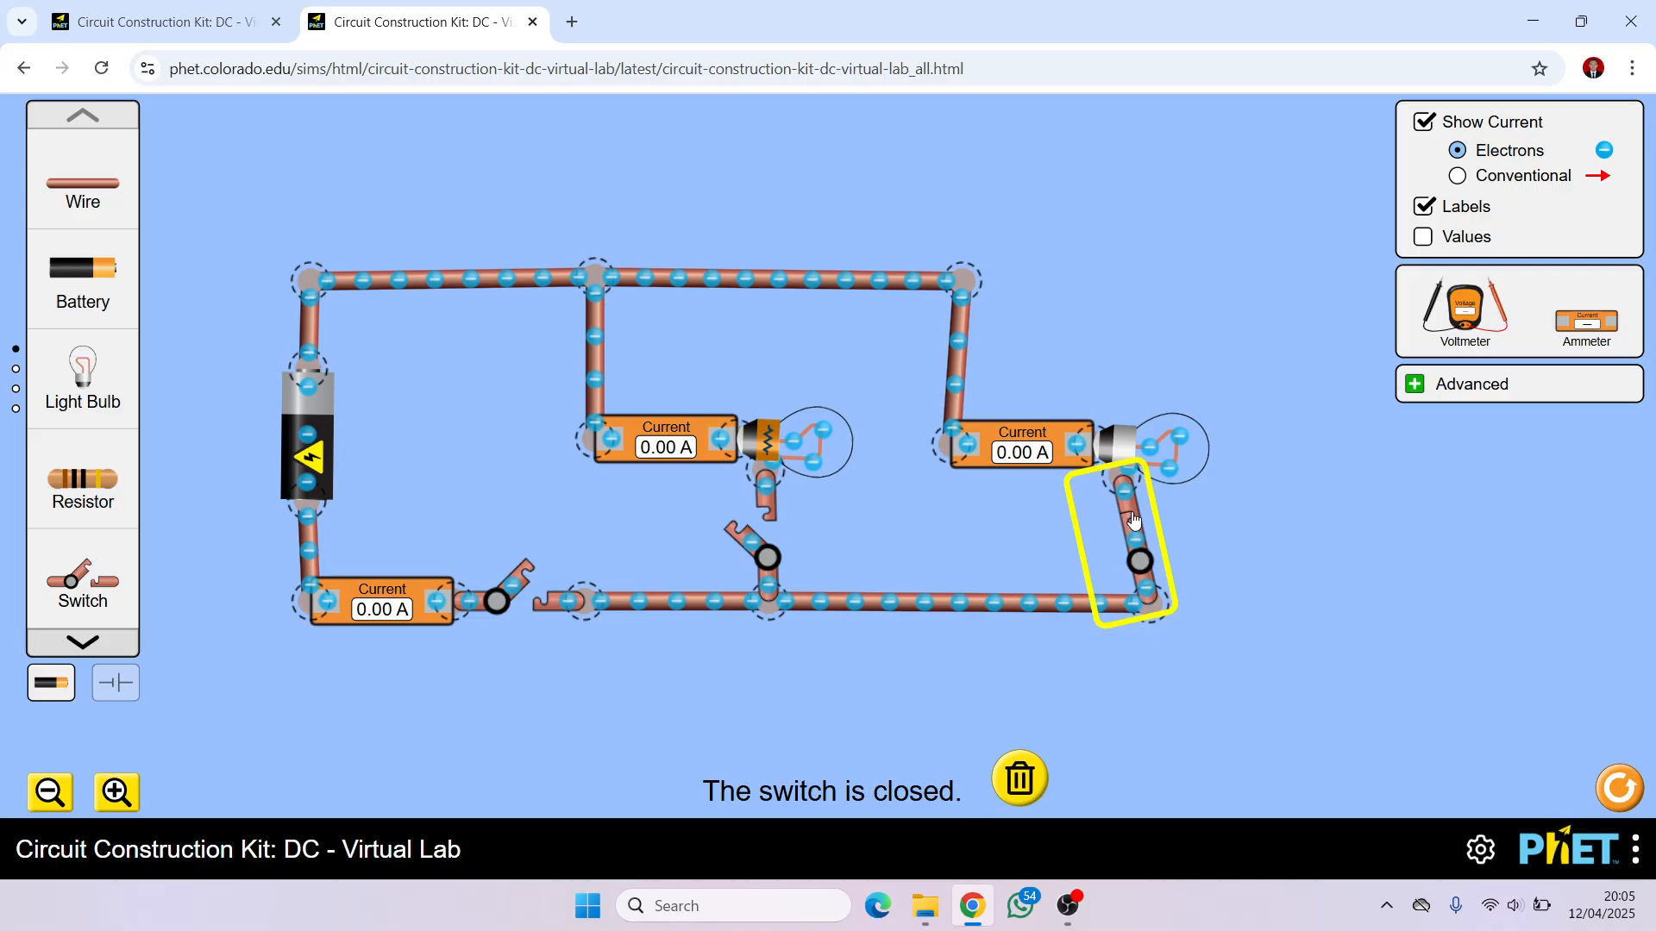
click(1163, 594)
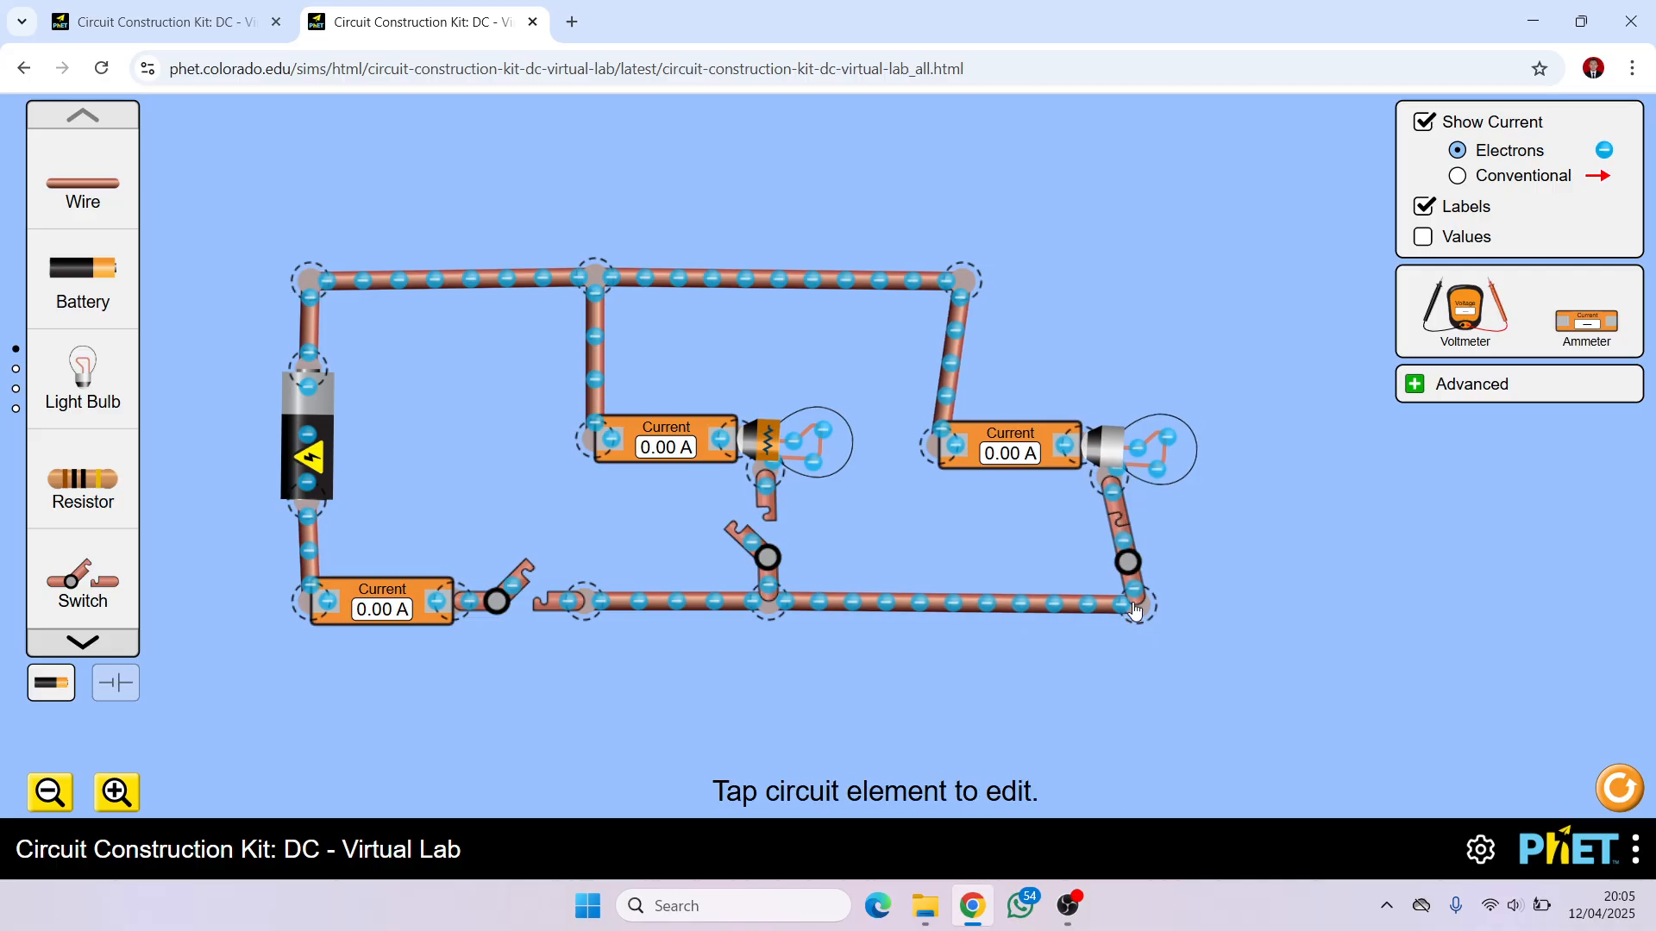
click(1137, 539)
click(1127, 488)
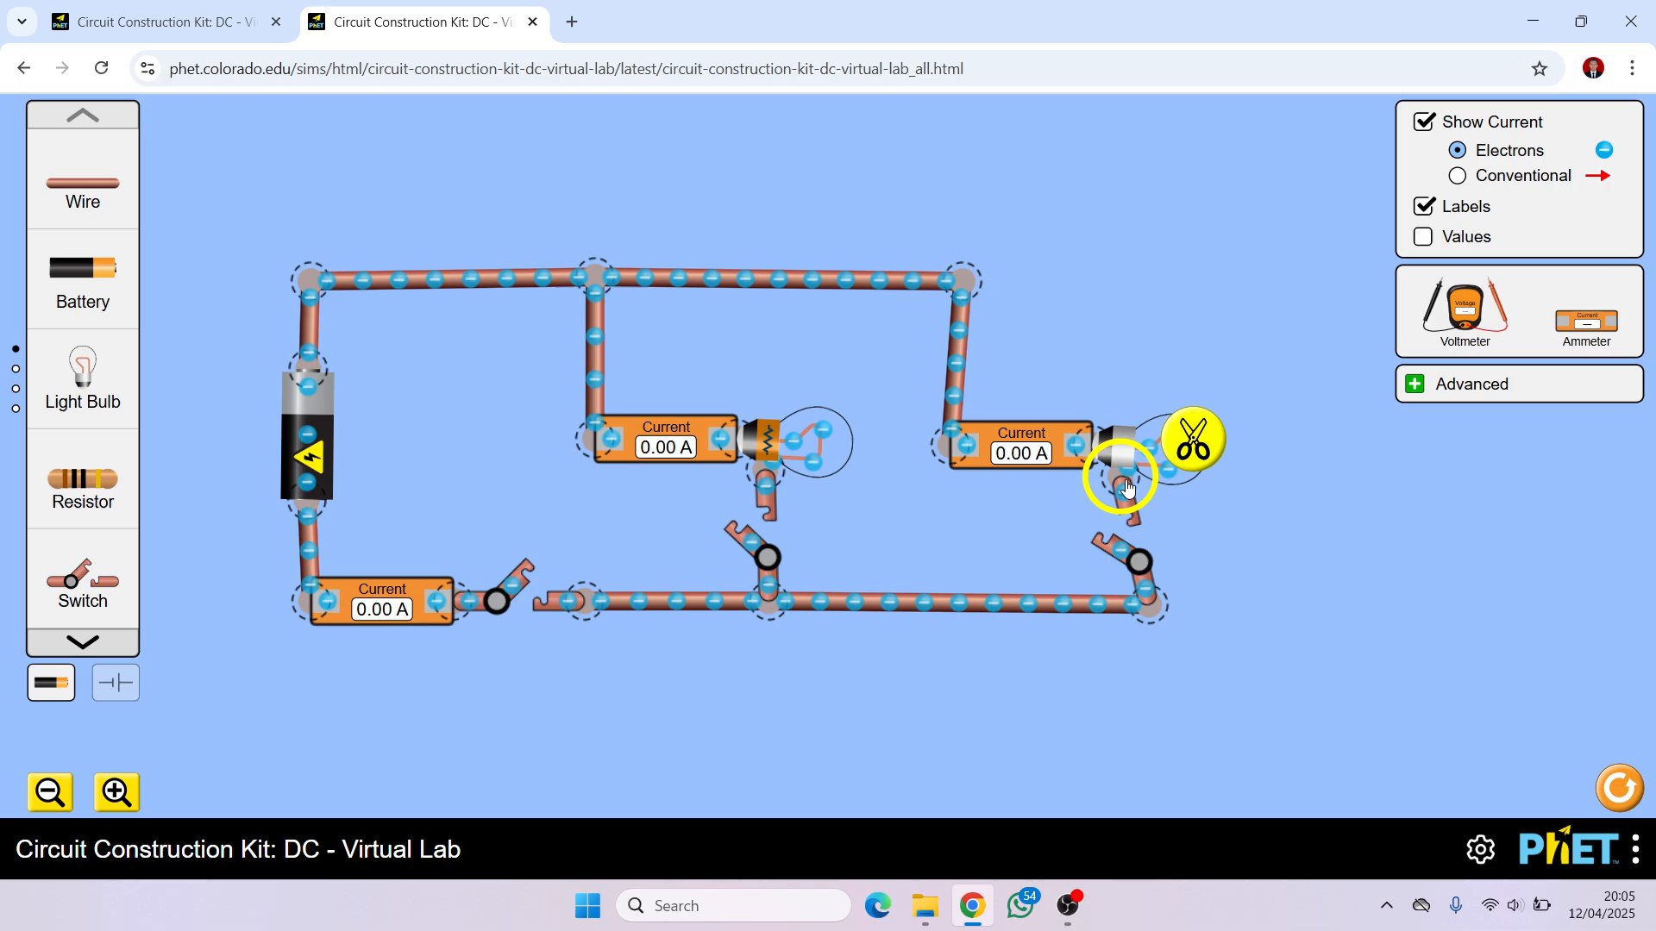
click(1193, 444)
drag(1075, 429, 1106, 442)
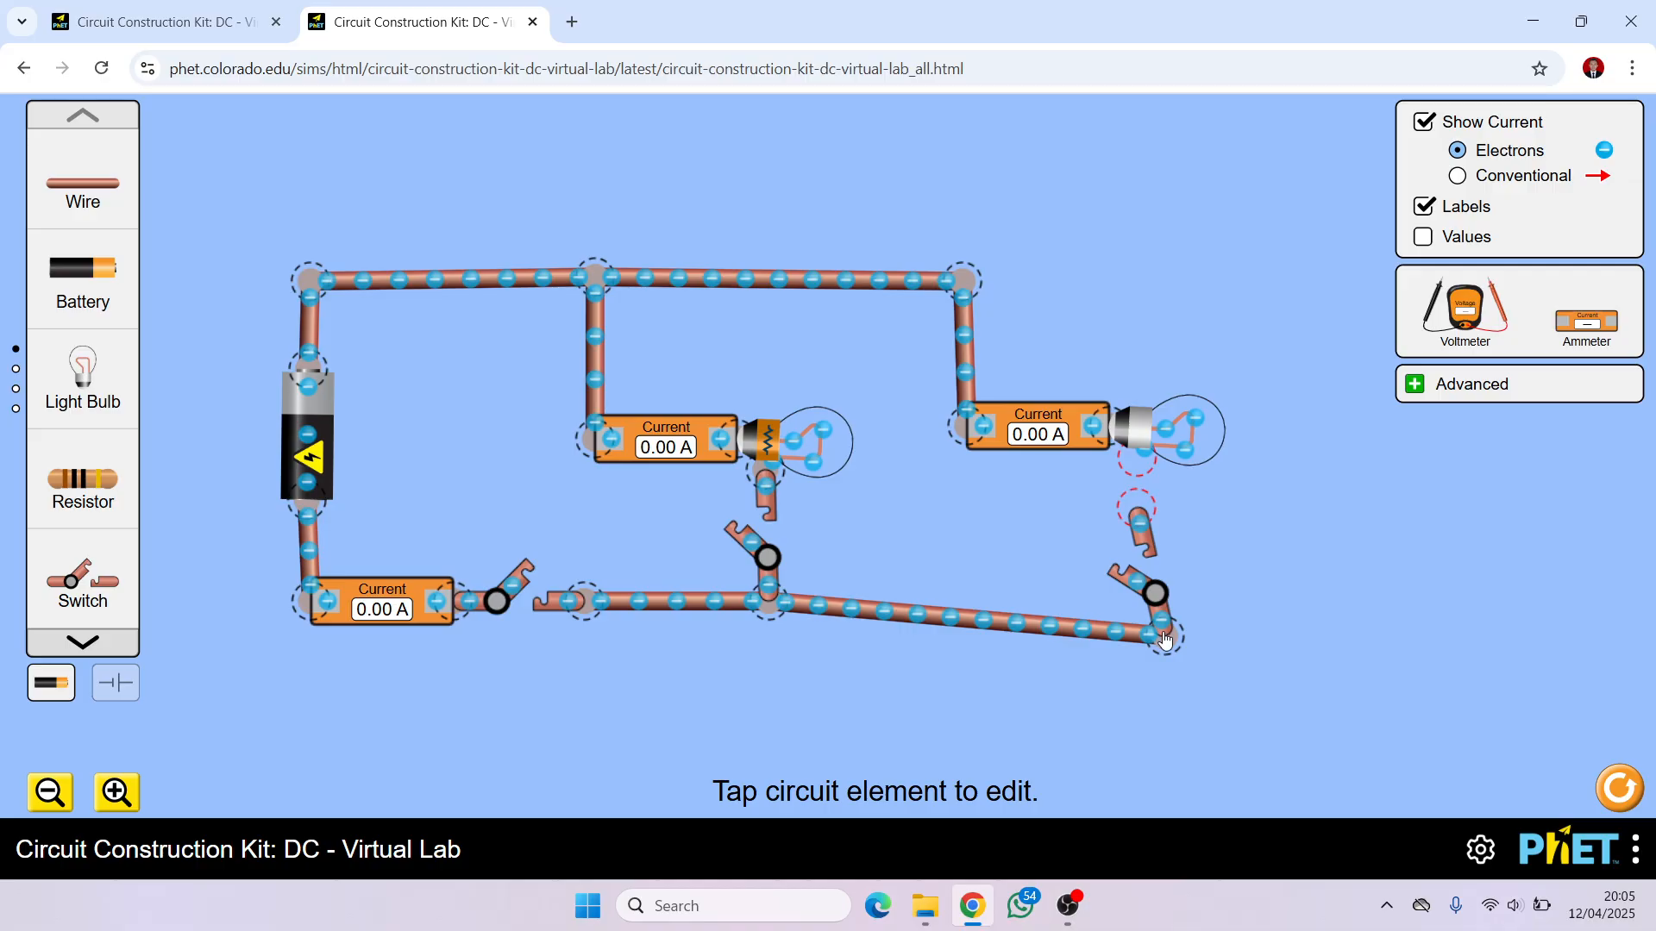
drag(775, 607, 780, 601)
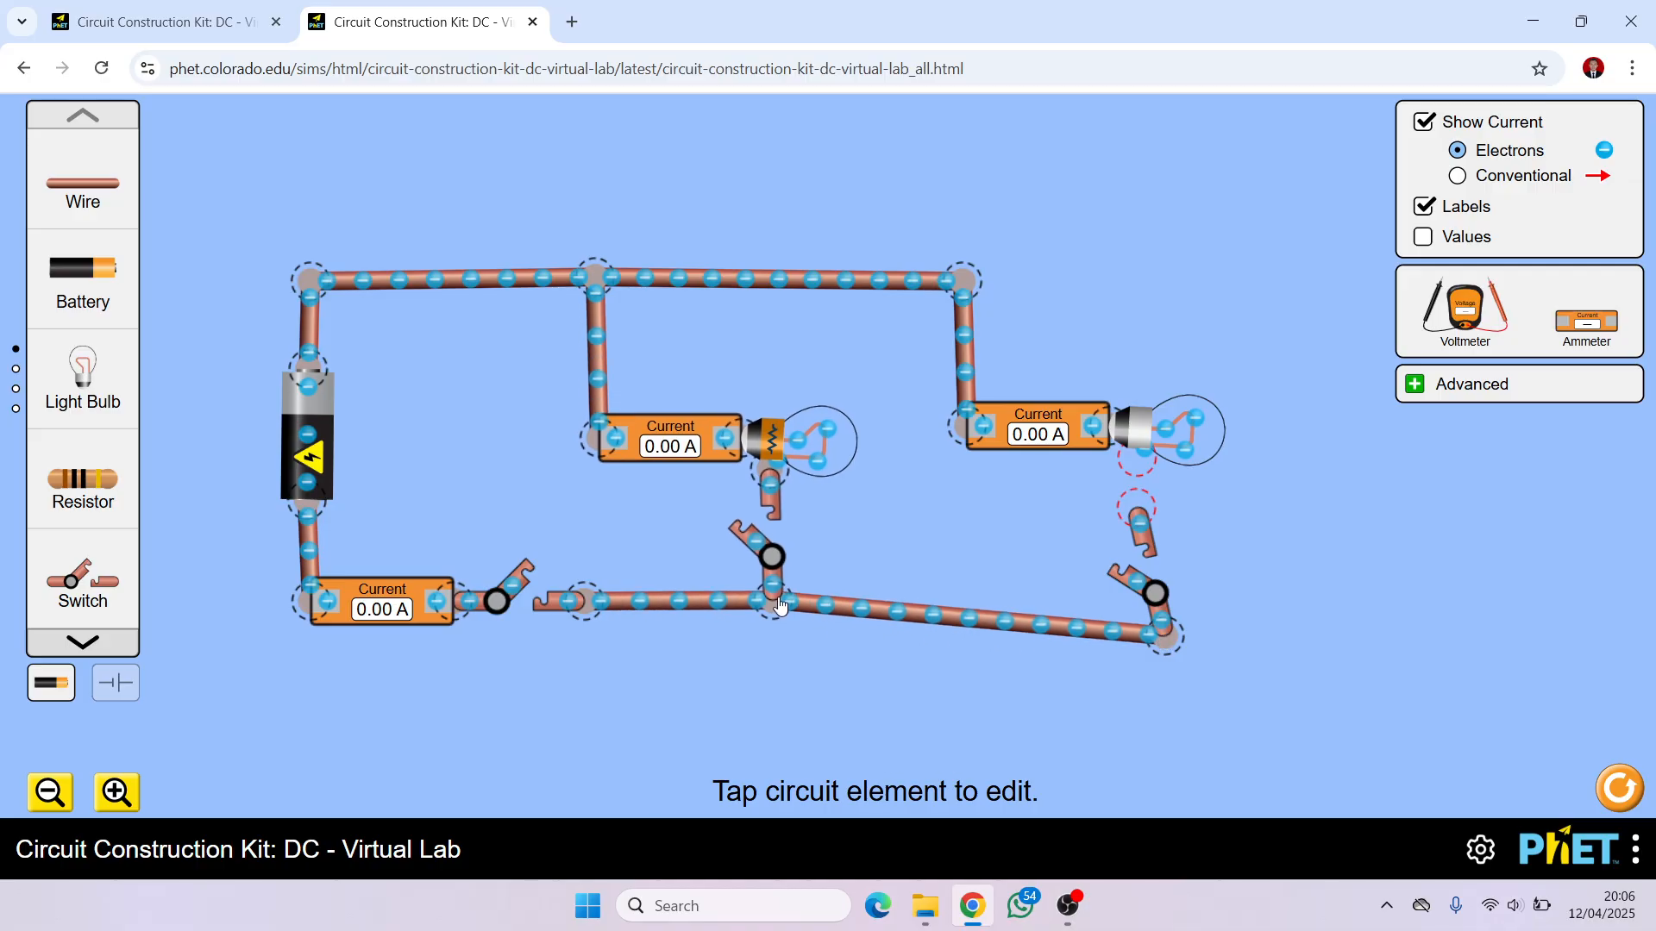
drag(1138, 515, 1151, 495)
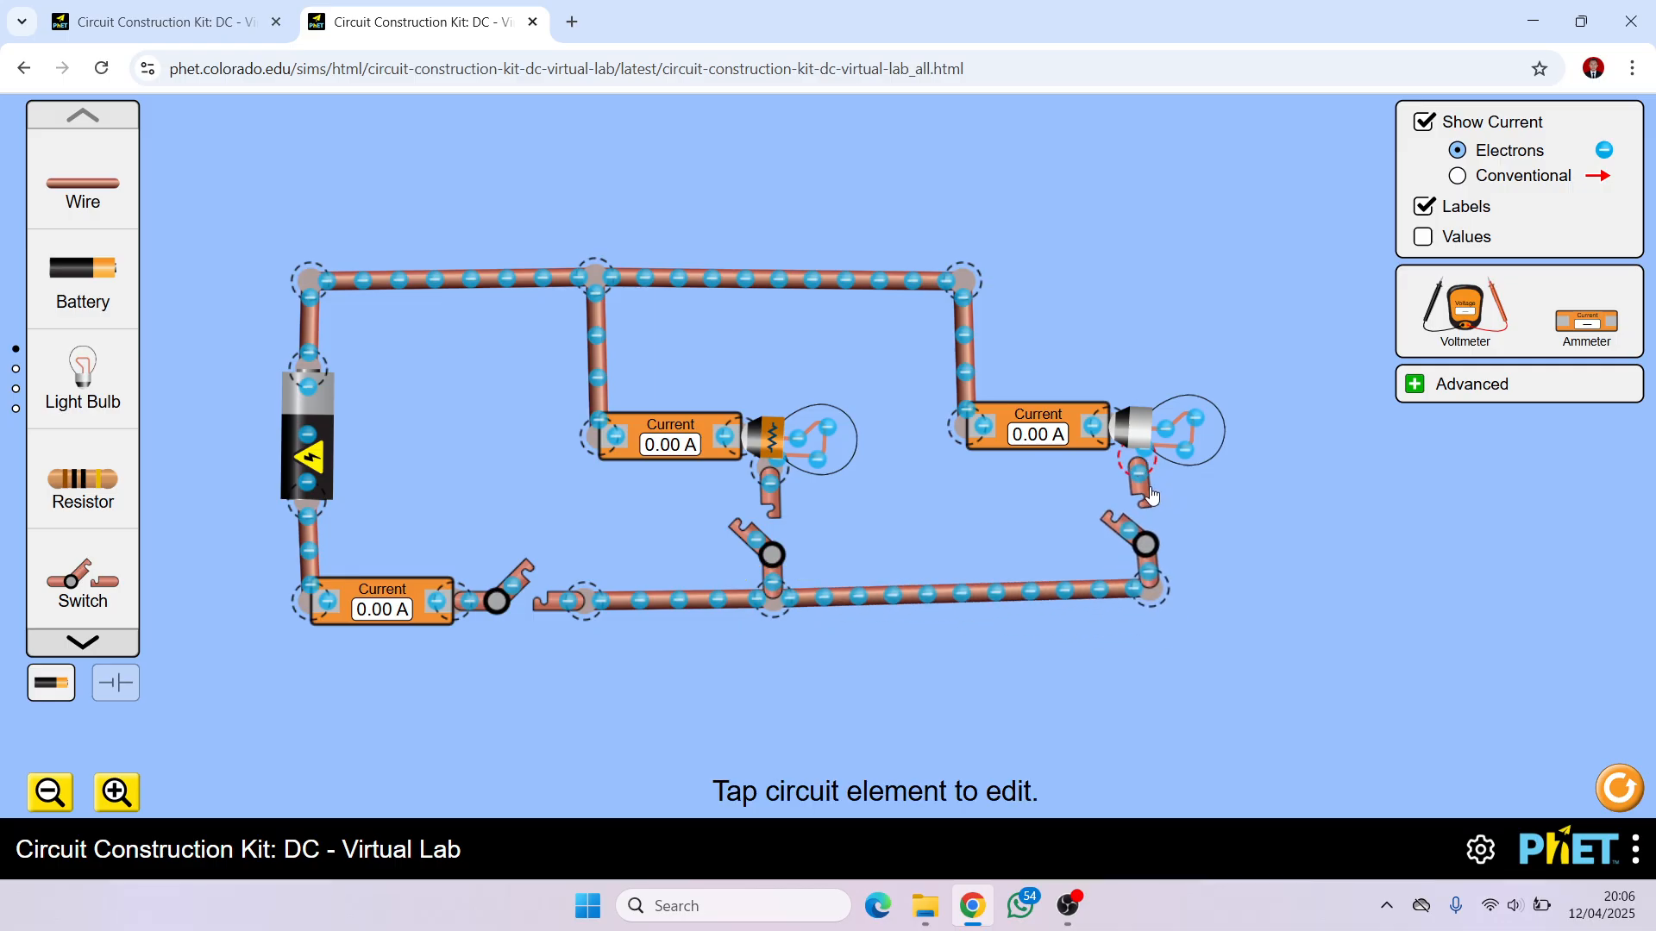
drag(1152, 596, 1154, 607)
click(1153, 606)
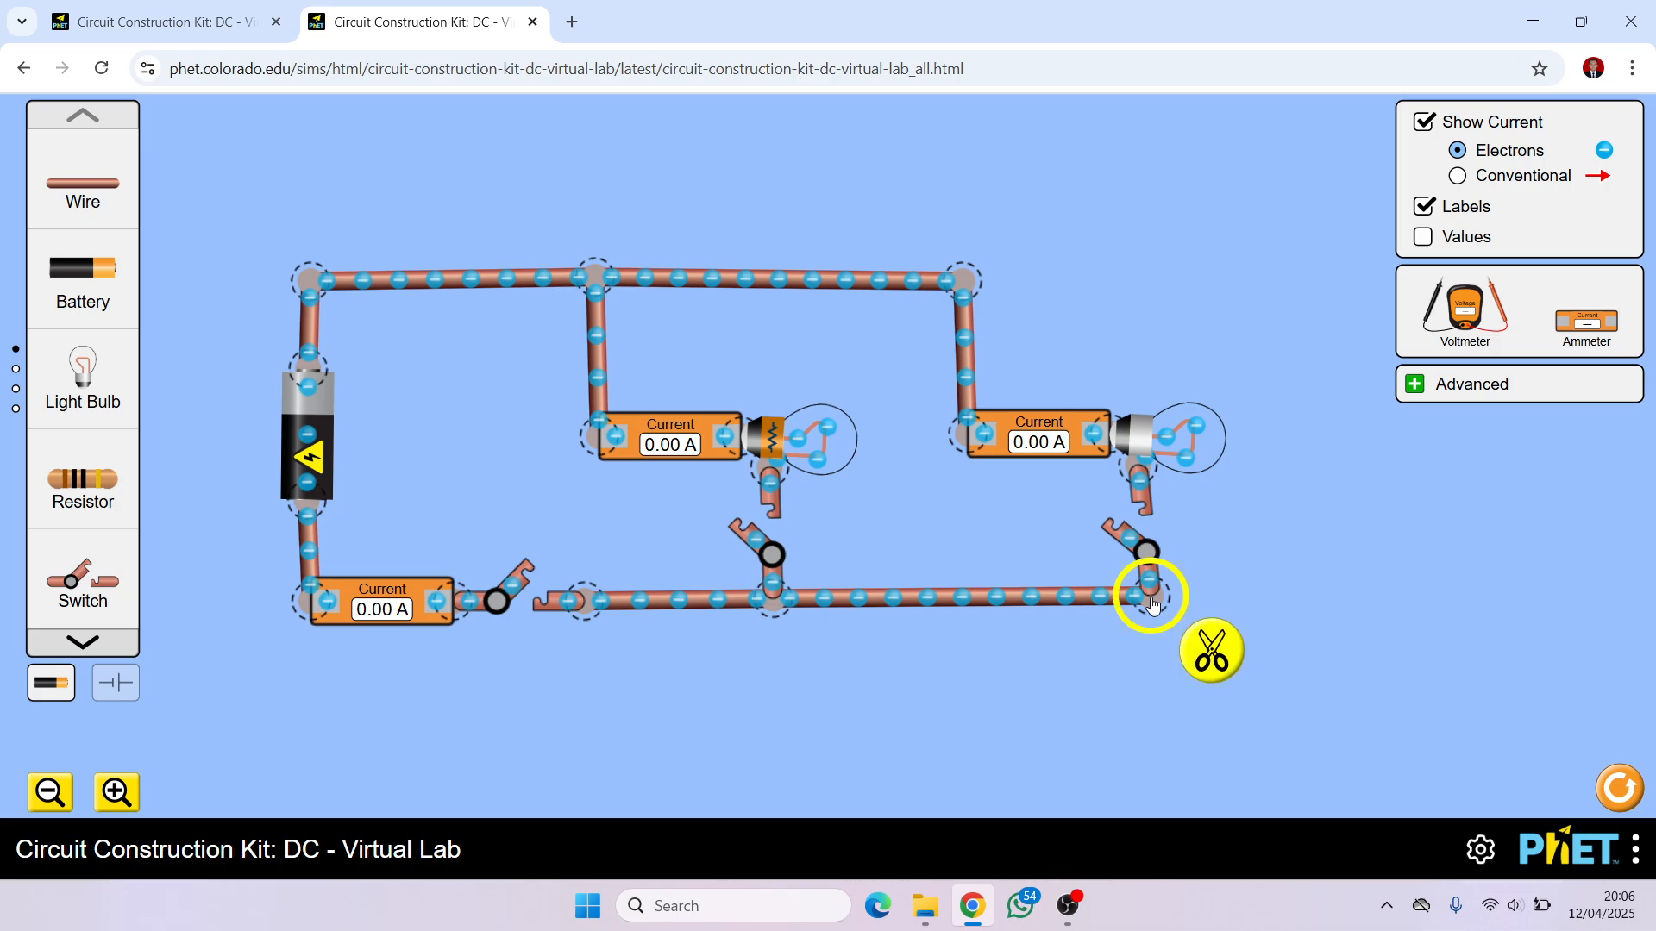
click(1294, 603)
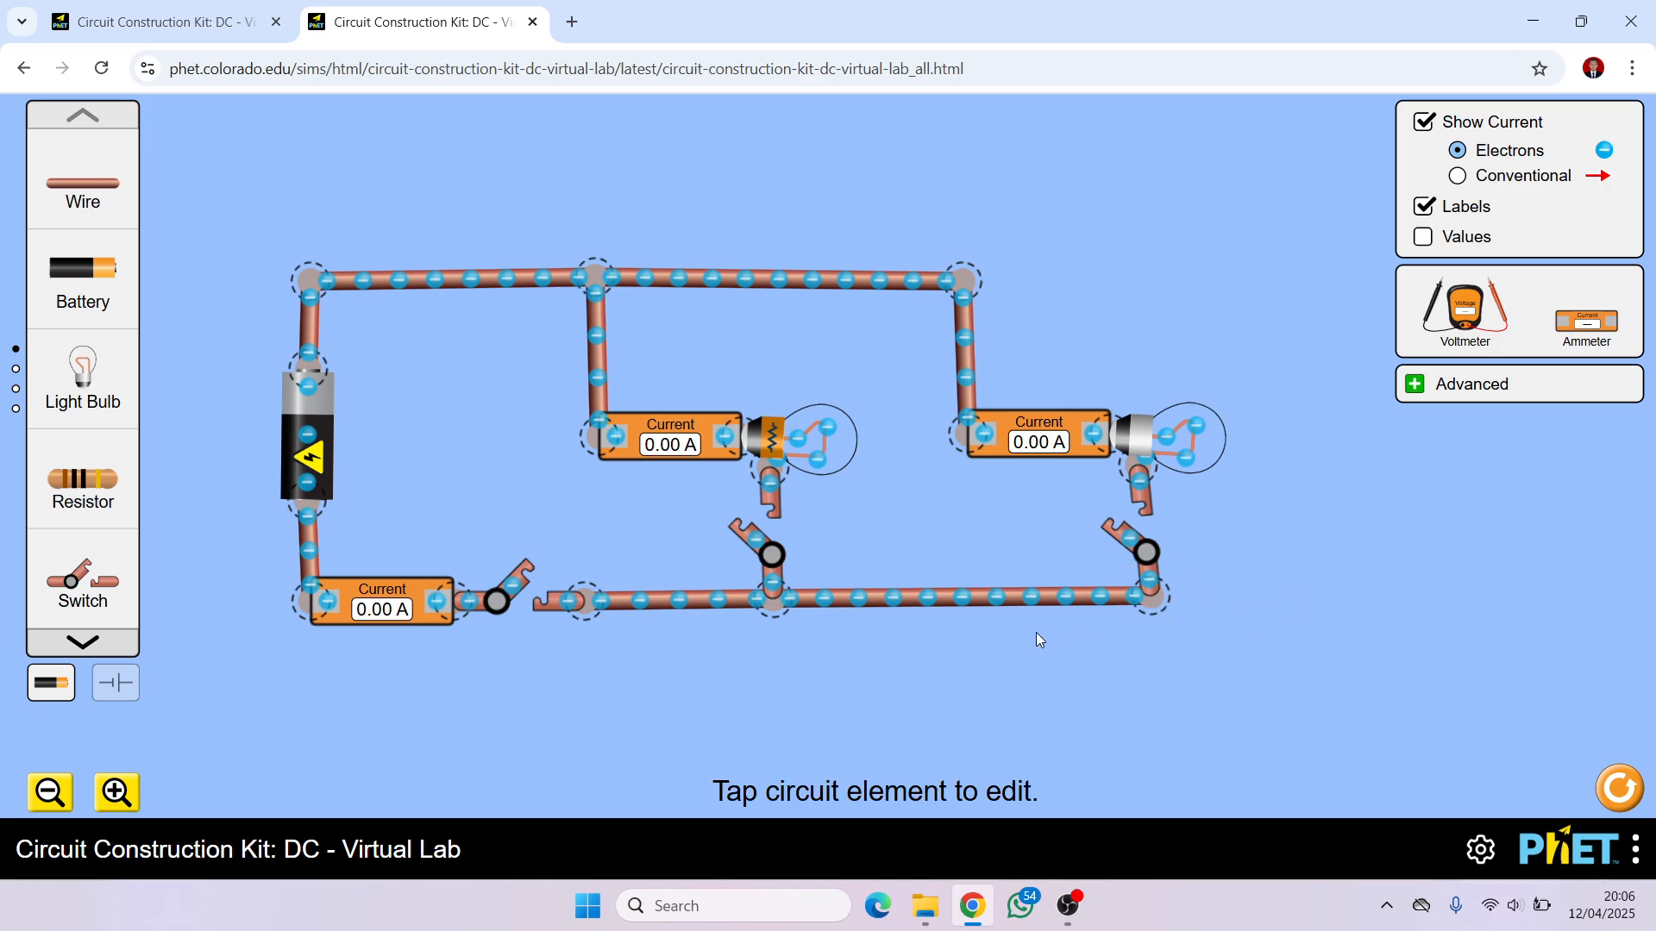
Show the component values and set the battery's voltage to 220 volts.
click(1454, 241)
click(302, 439)
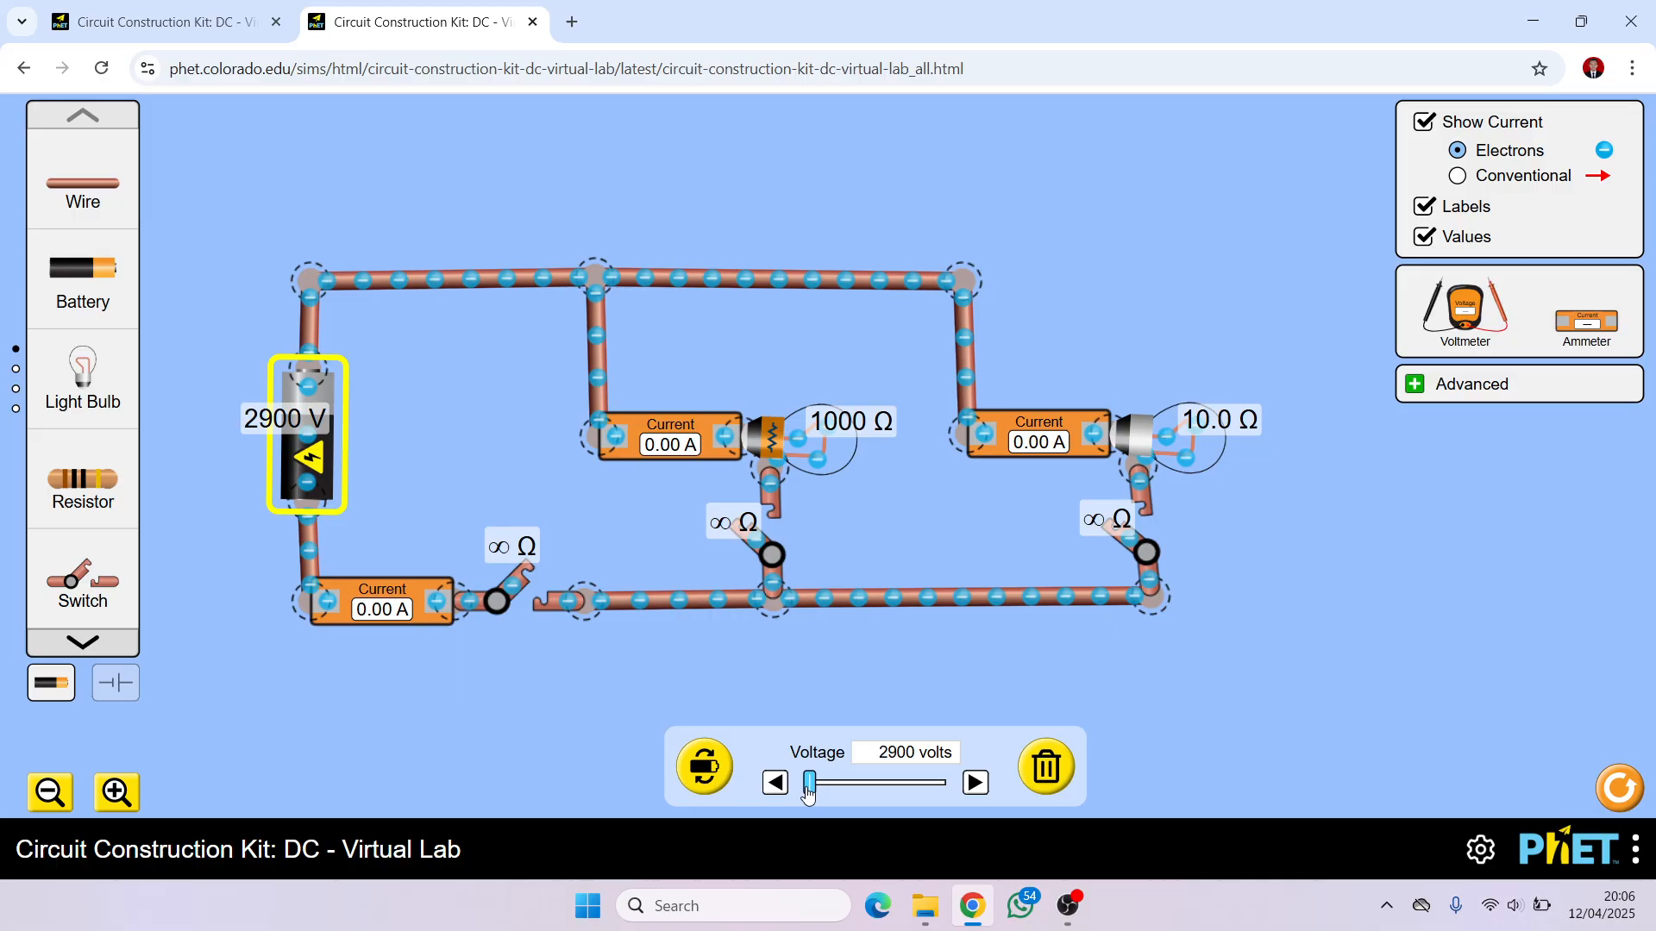
drag(807, 794, 789, 805)
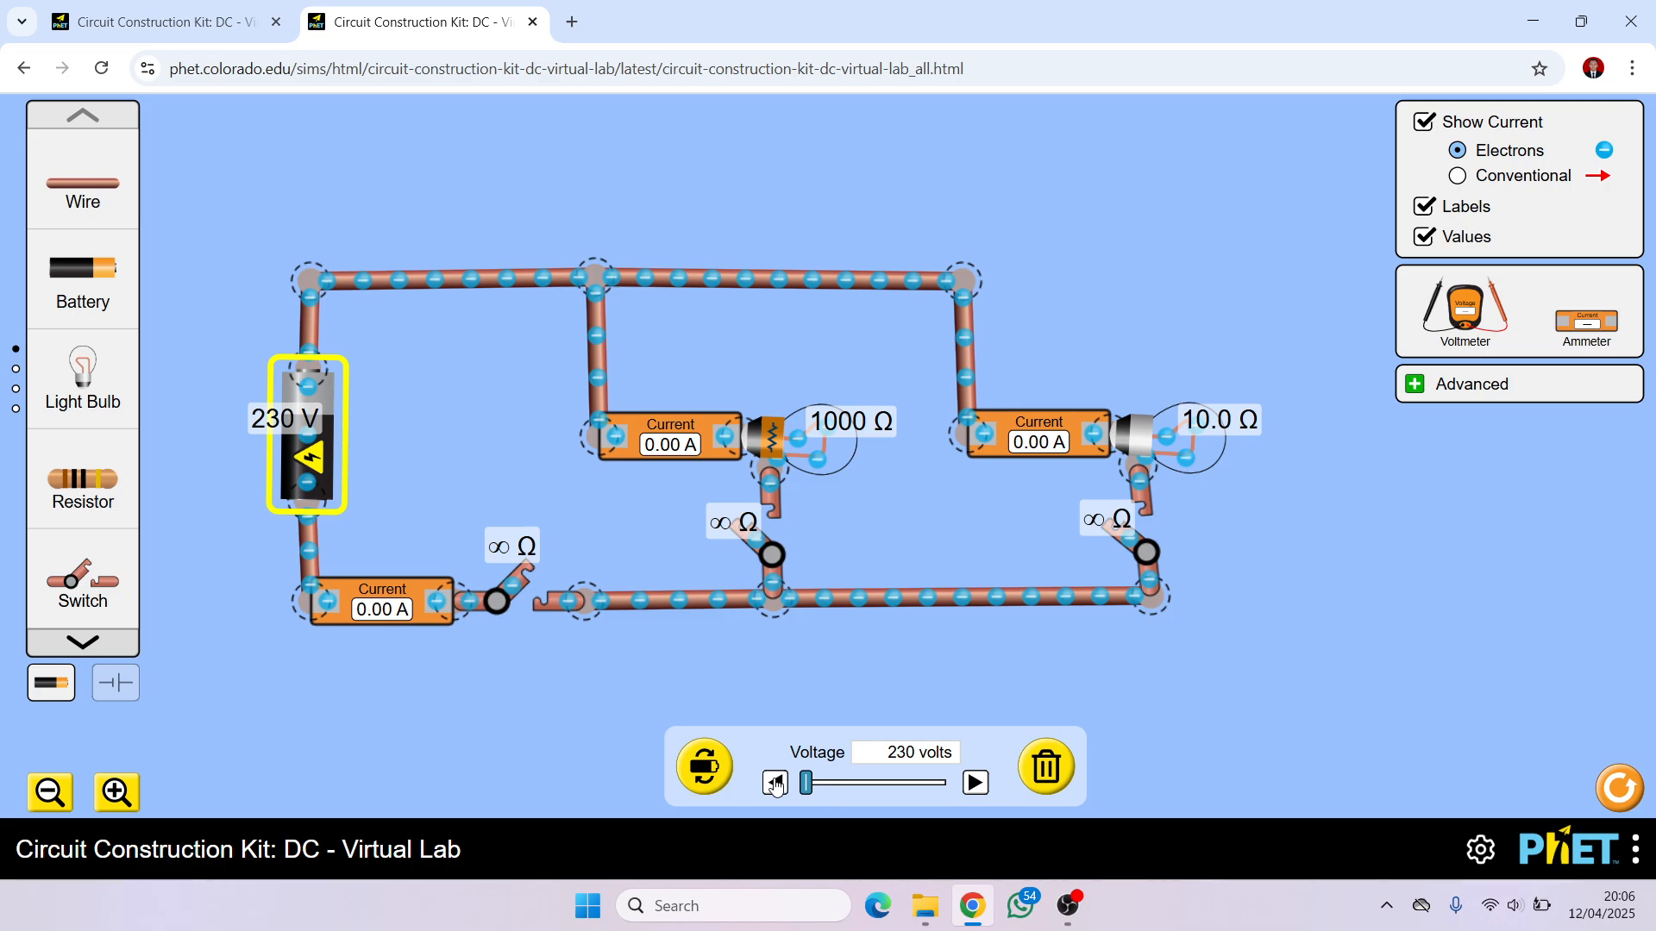
Lower the high-resistance bulb's resistance to 800 ohms and restore it to 1000 ohms.
click(786, 442)
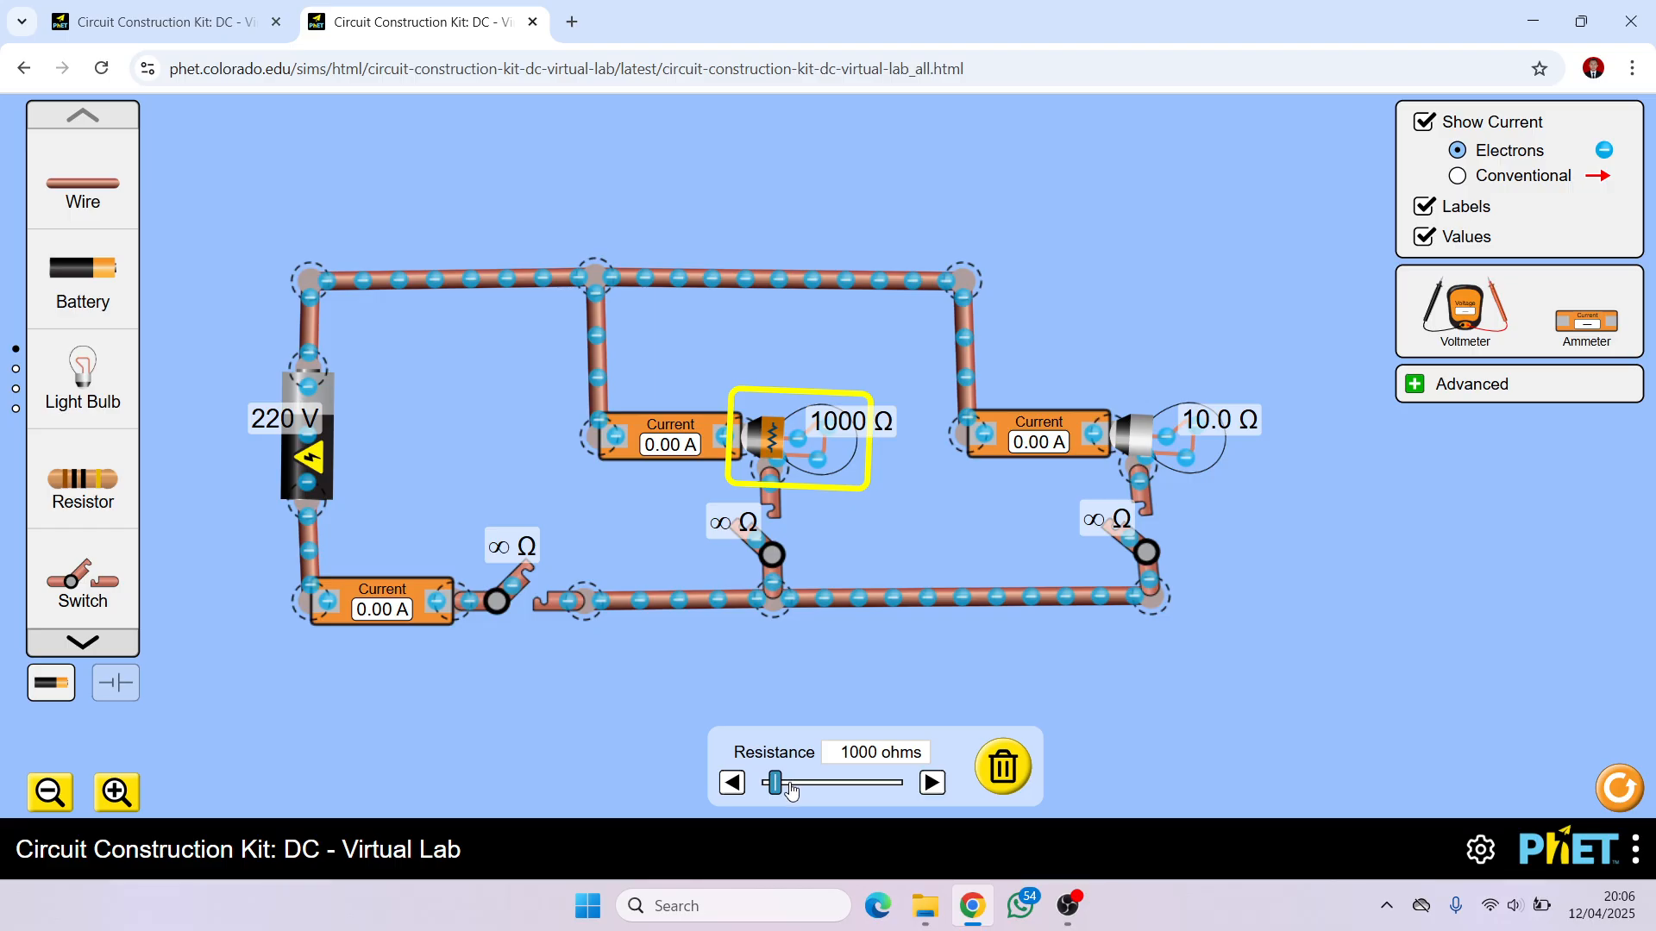
drag(771, 788, 771, 790)
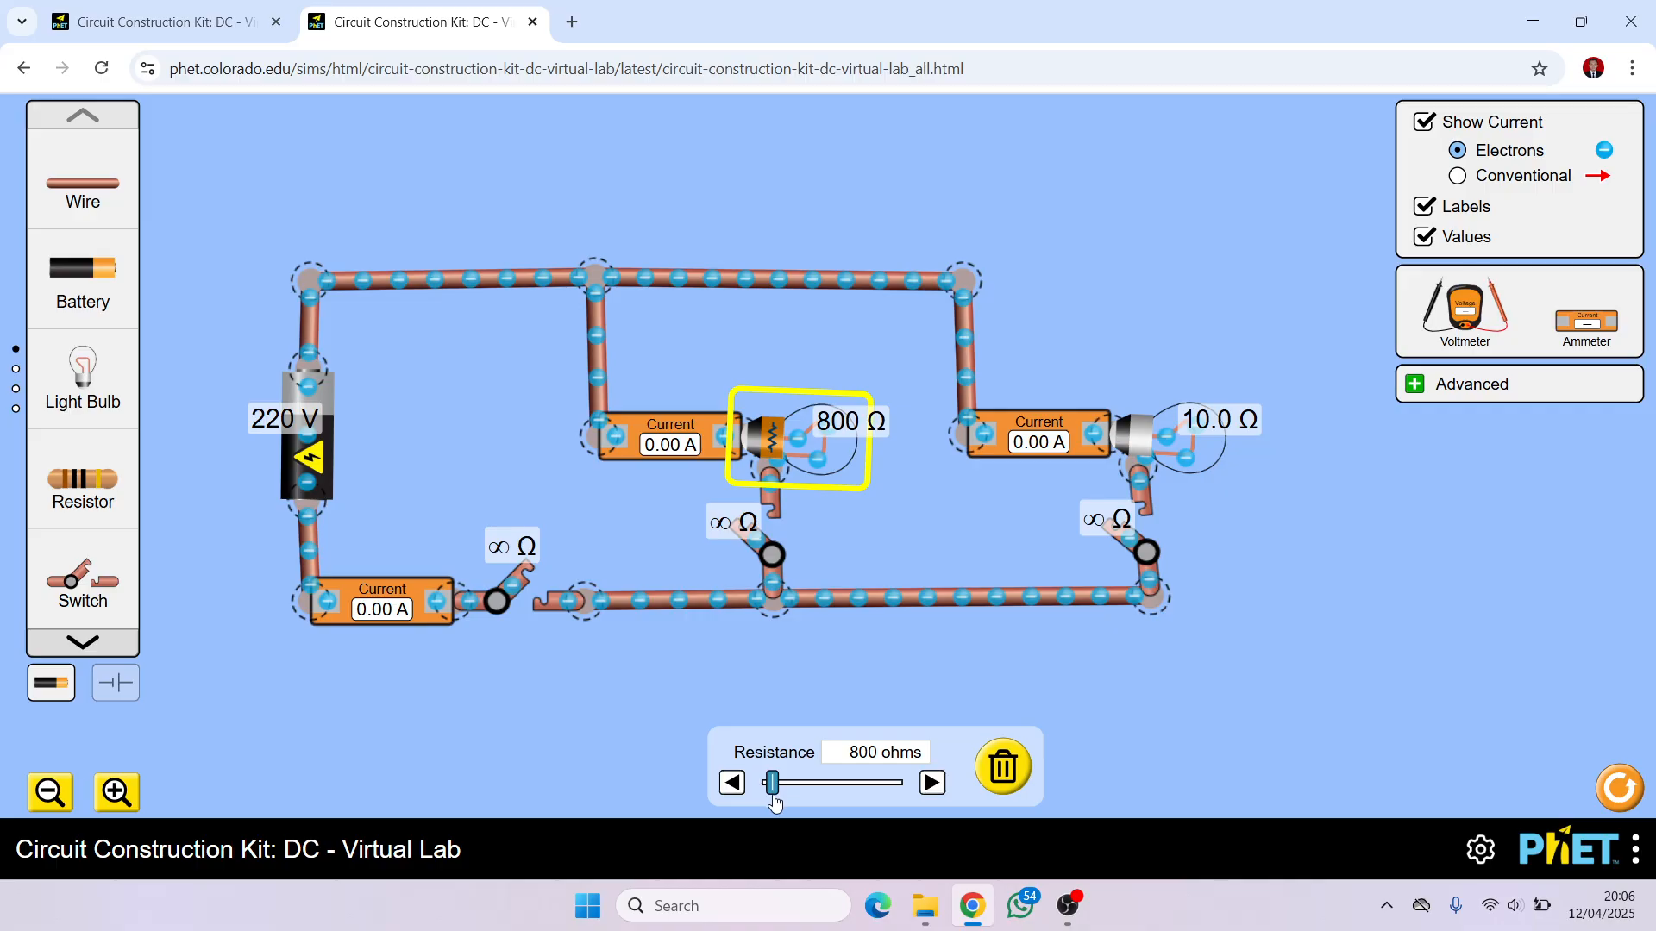
drag(775, 802, 777, 807)
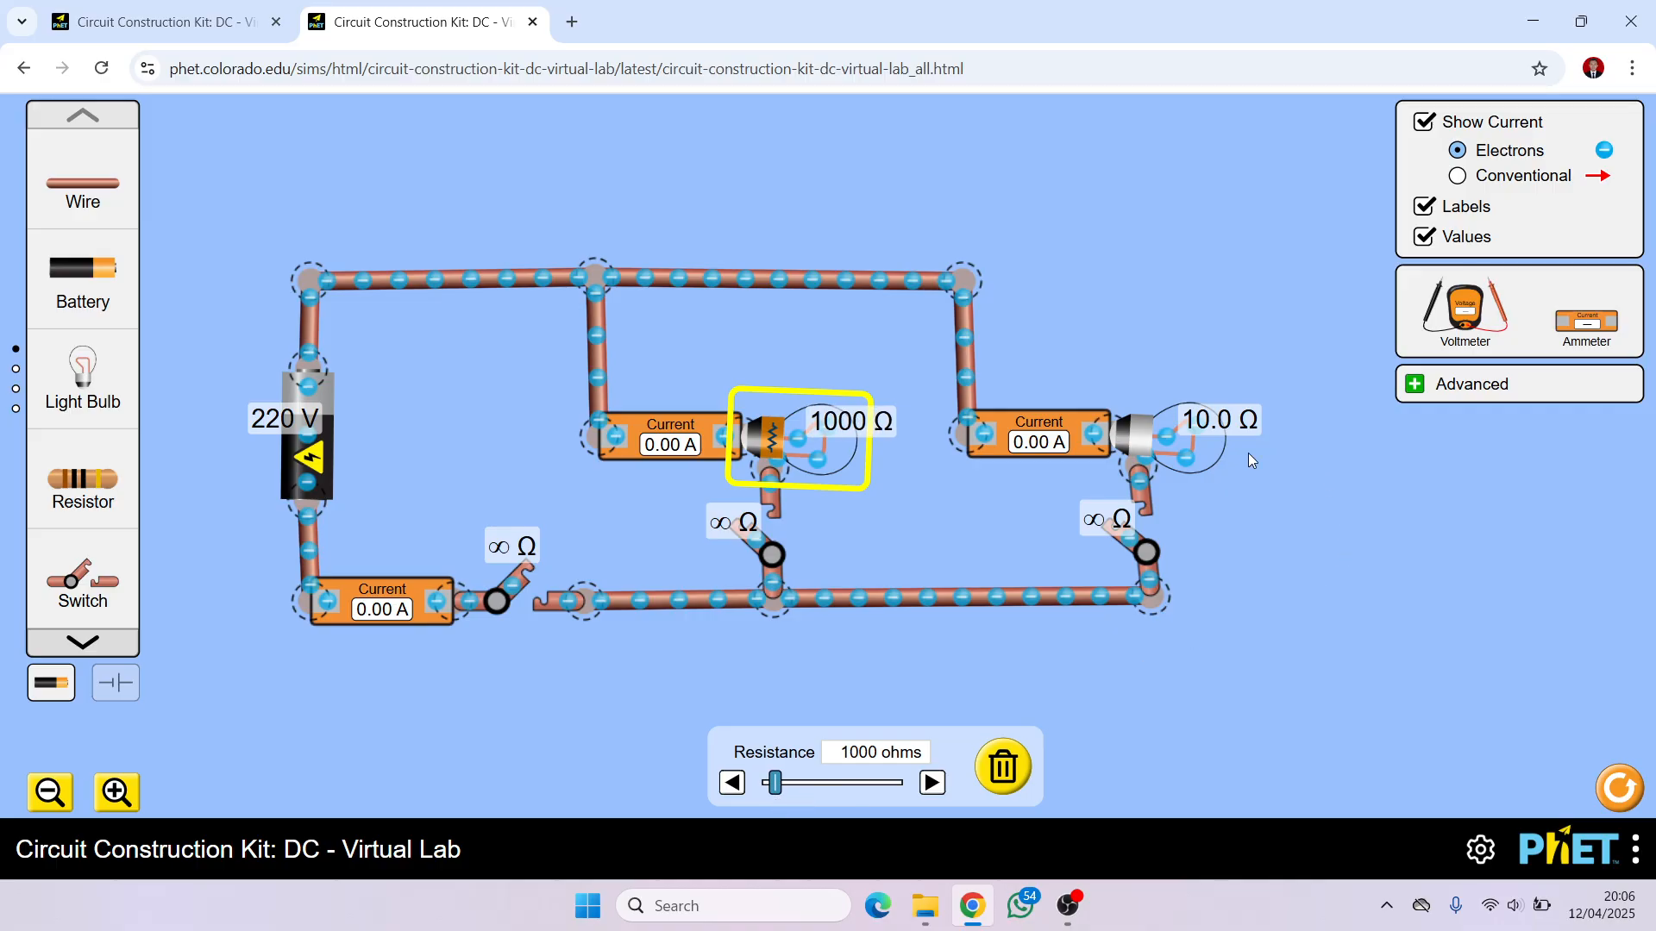
Raise the second bulb's resistance to 98.0 ohms and further to 118.0 ohms.
click(1182, 450)
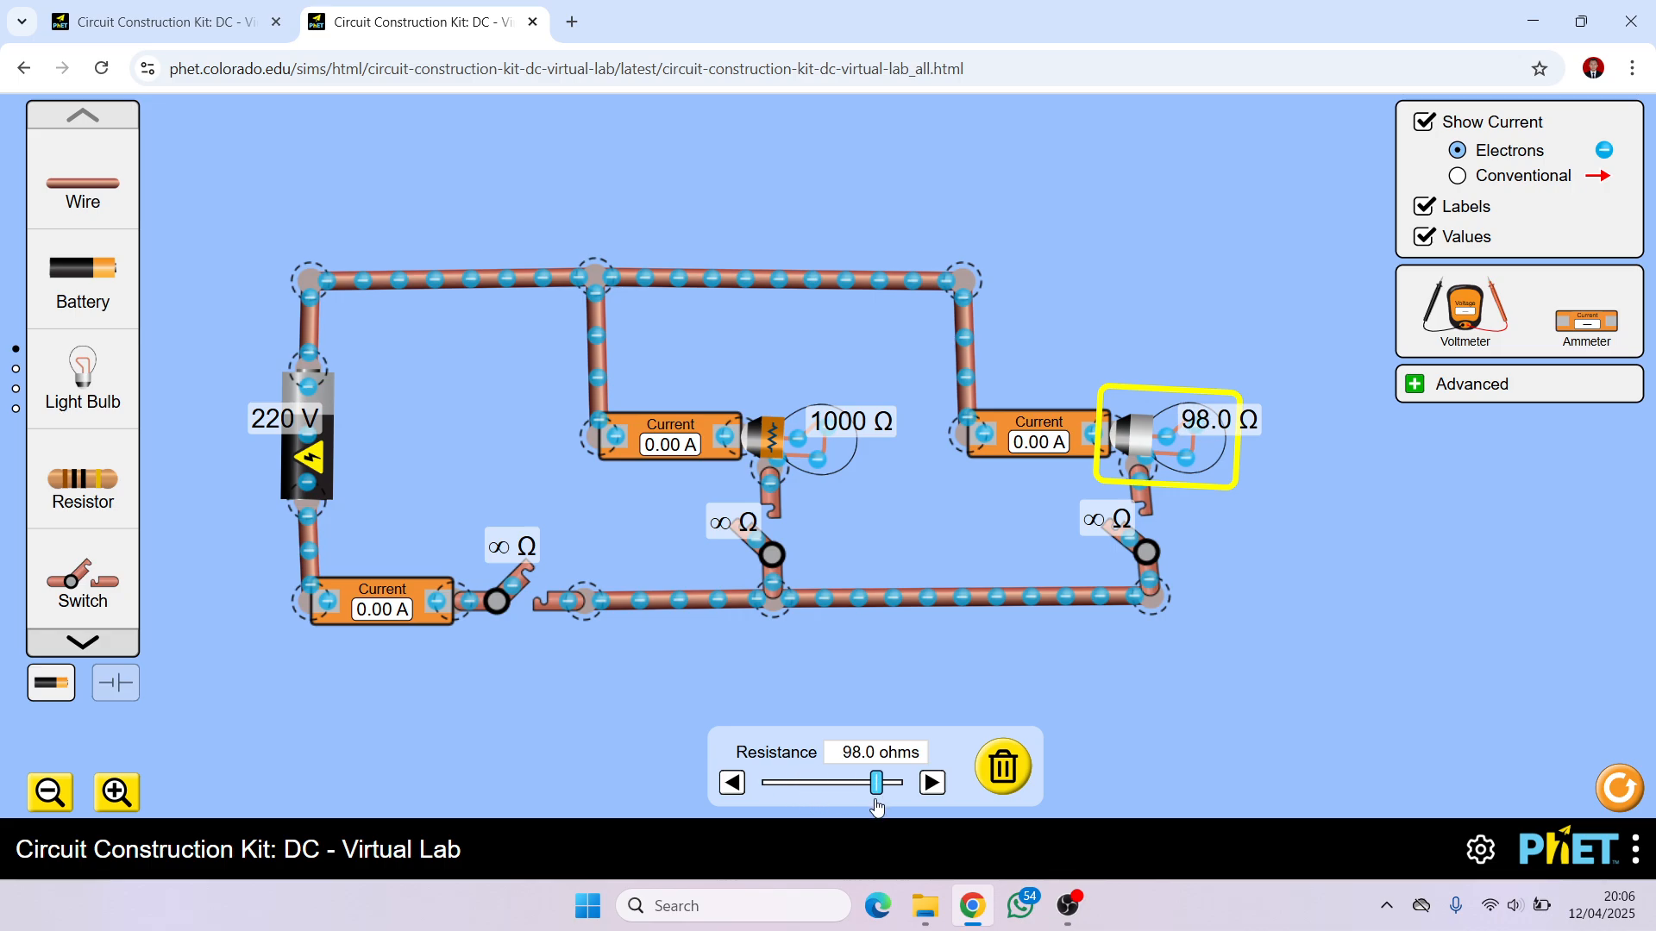
click(1101, 756)
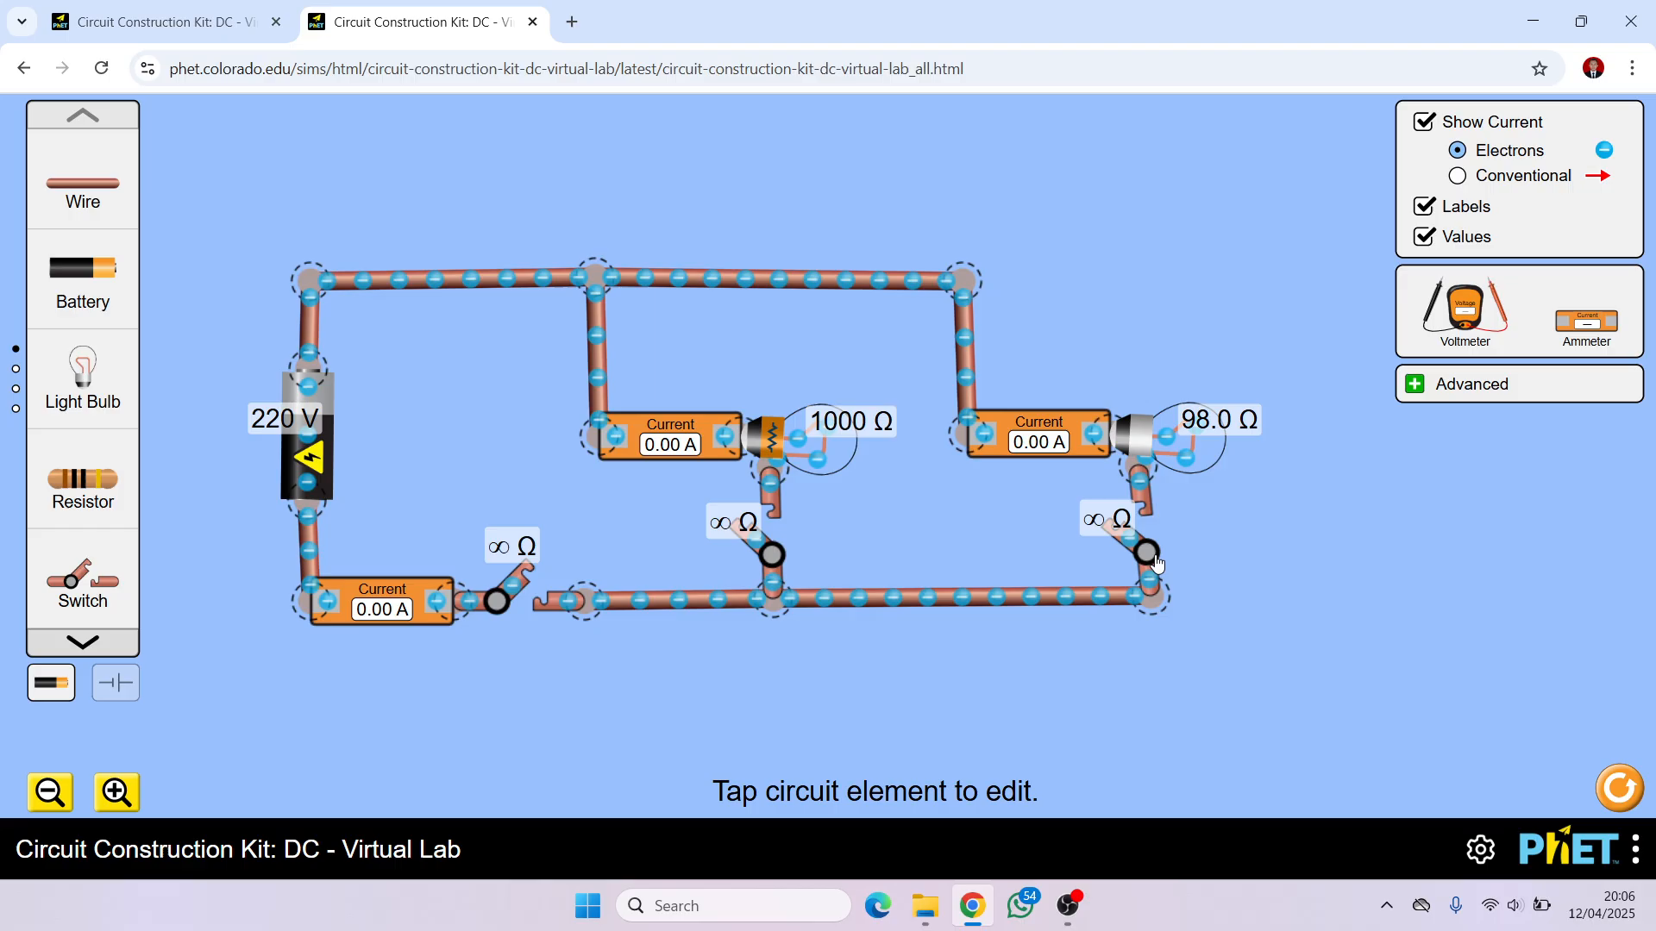
click(1178, 453)
drag(878, 789, 901, 789)
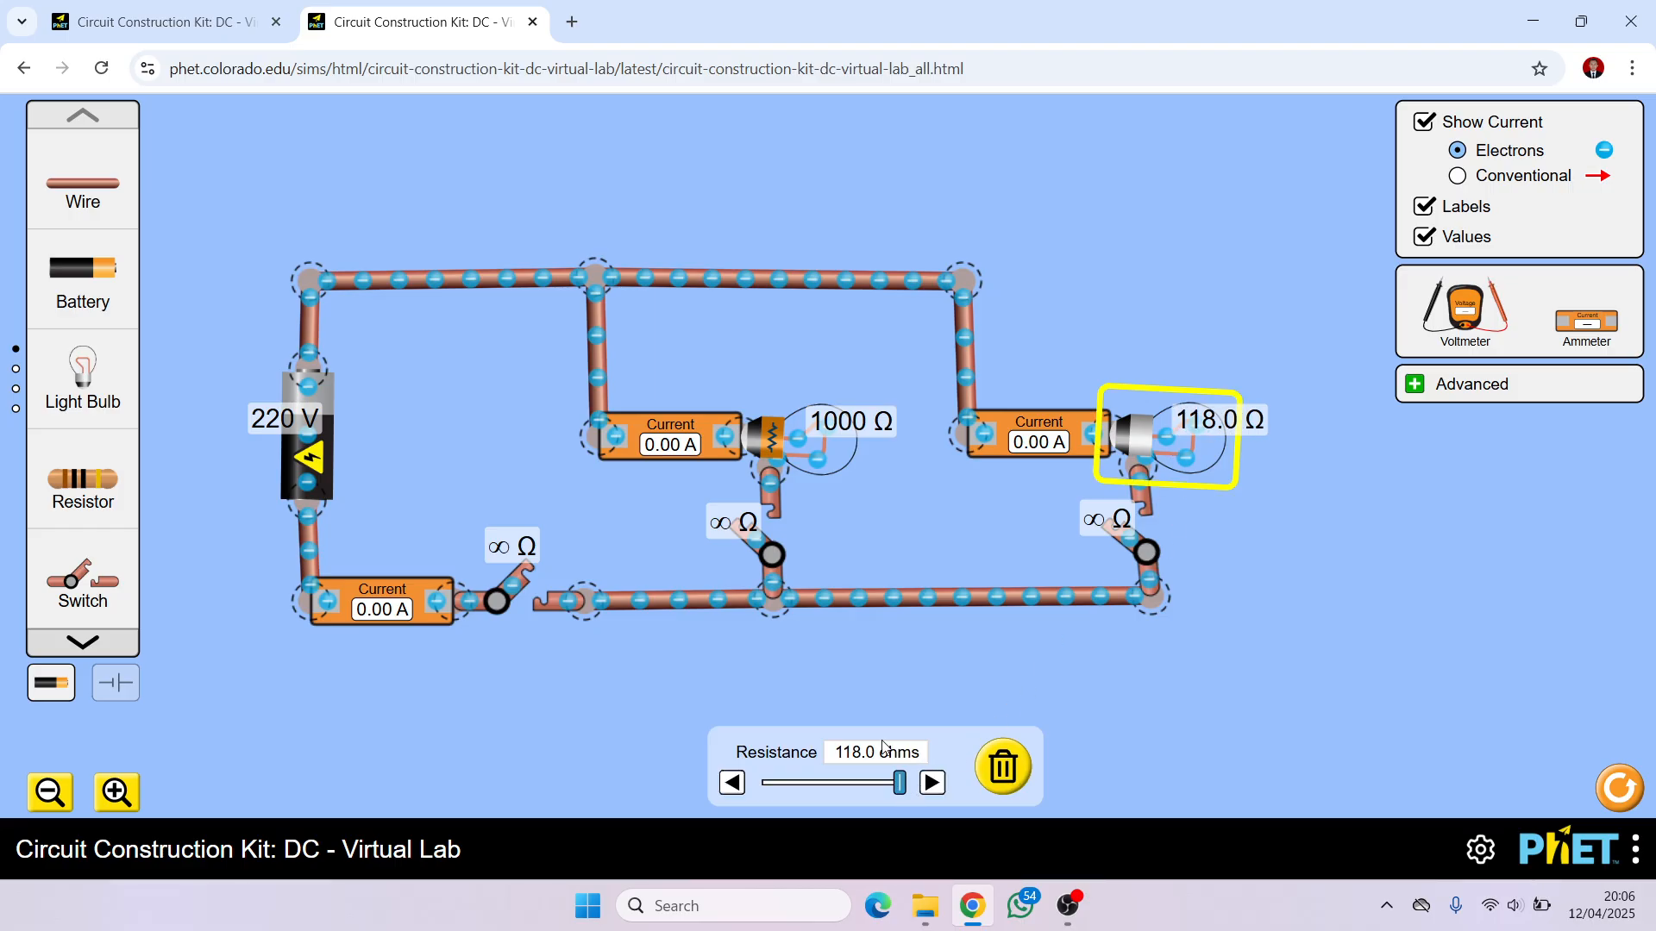
Set the first bulb's resistance to 1200 ohms and delete the 118.0 ohm bulb from the second branch.
click(776, 455)
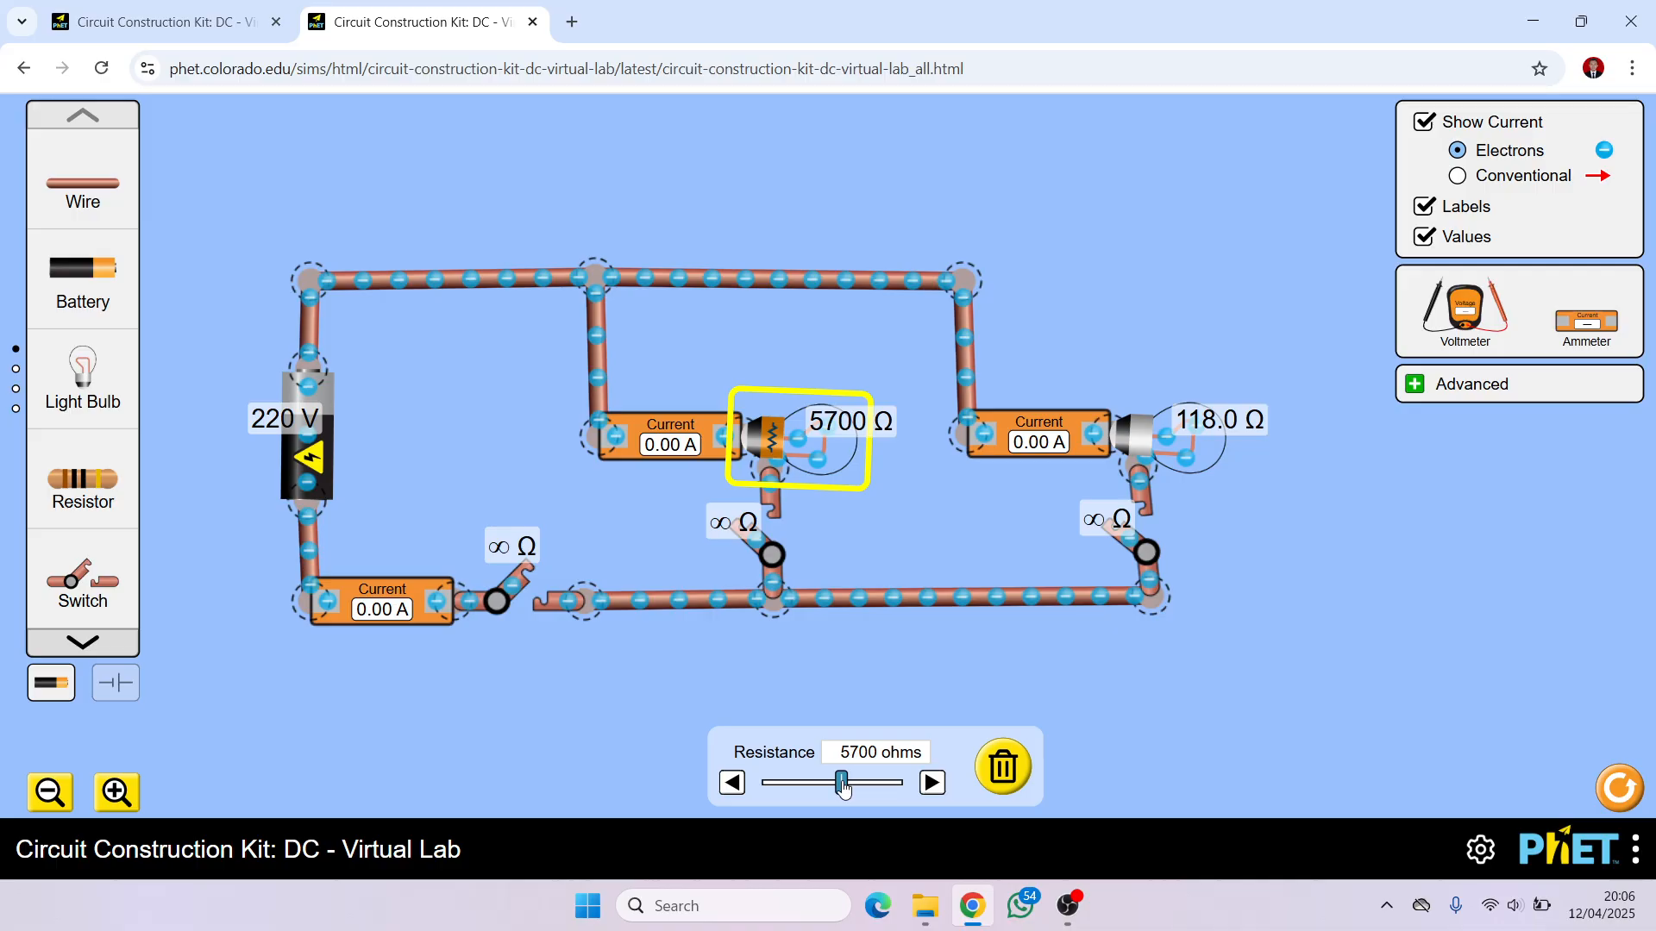
drag(839, 789, 790, 794)
click(1153, 445)
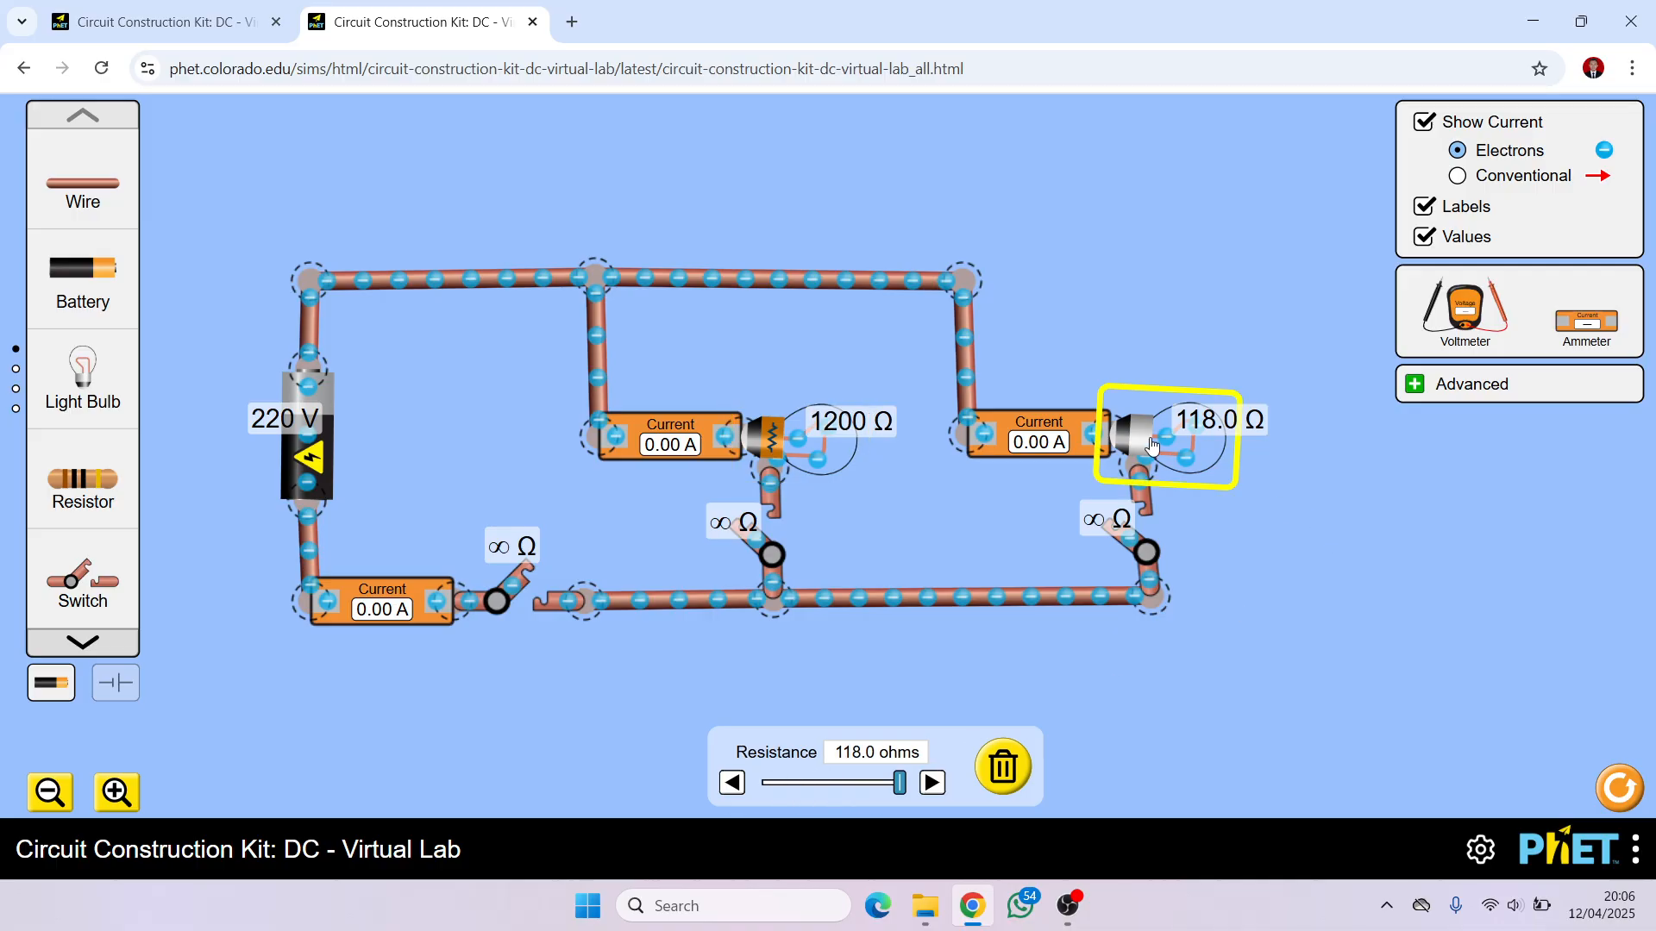
click(1012, 782)
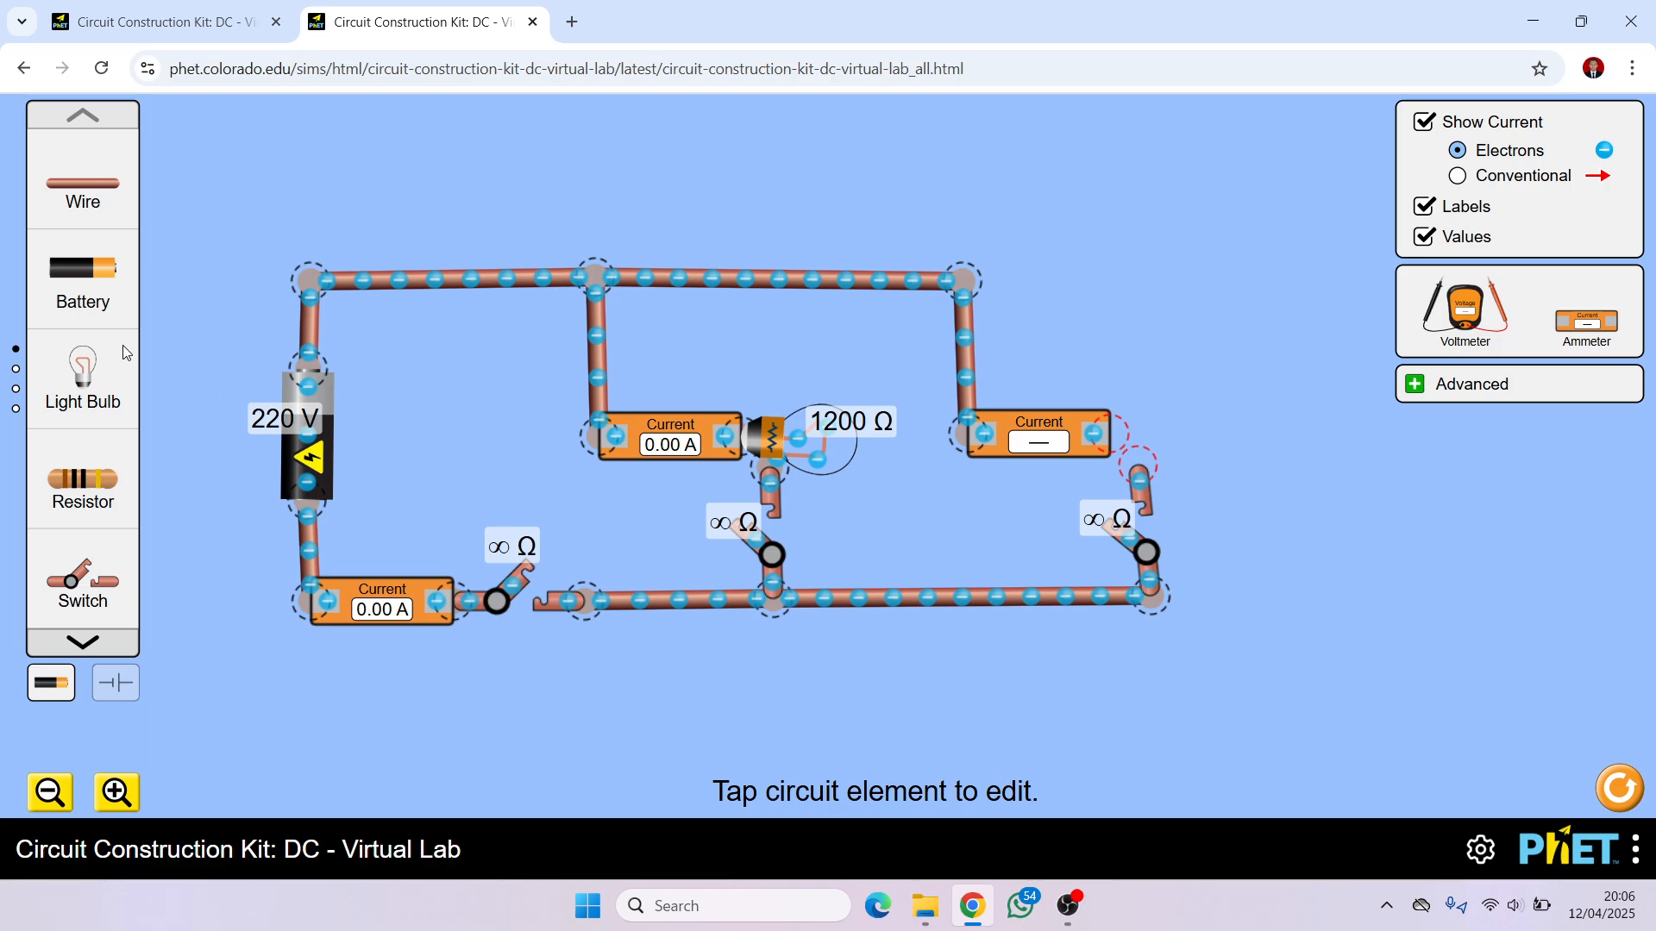
Try to fit a high-resistance light bulb between the second branch's ammeter and switch, and delete it.
click(82, 640)
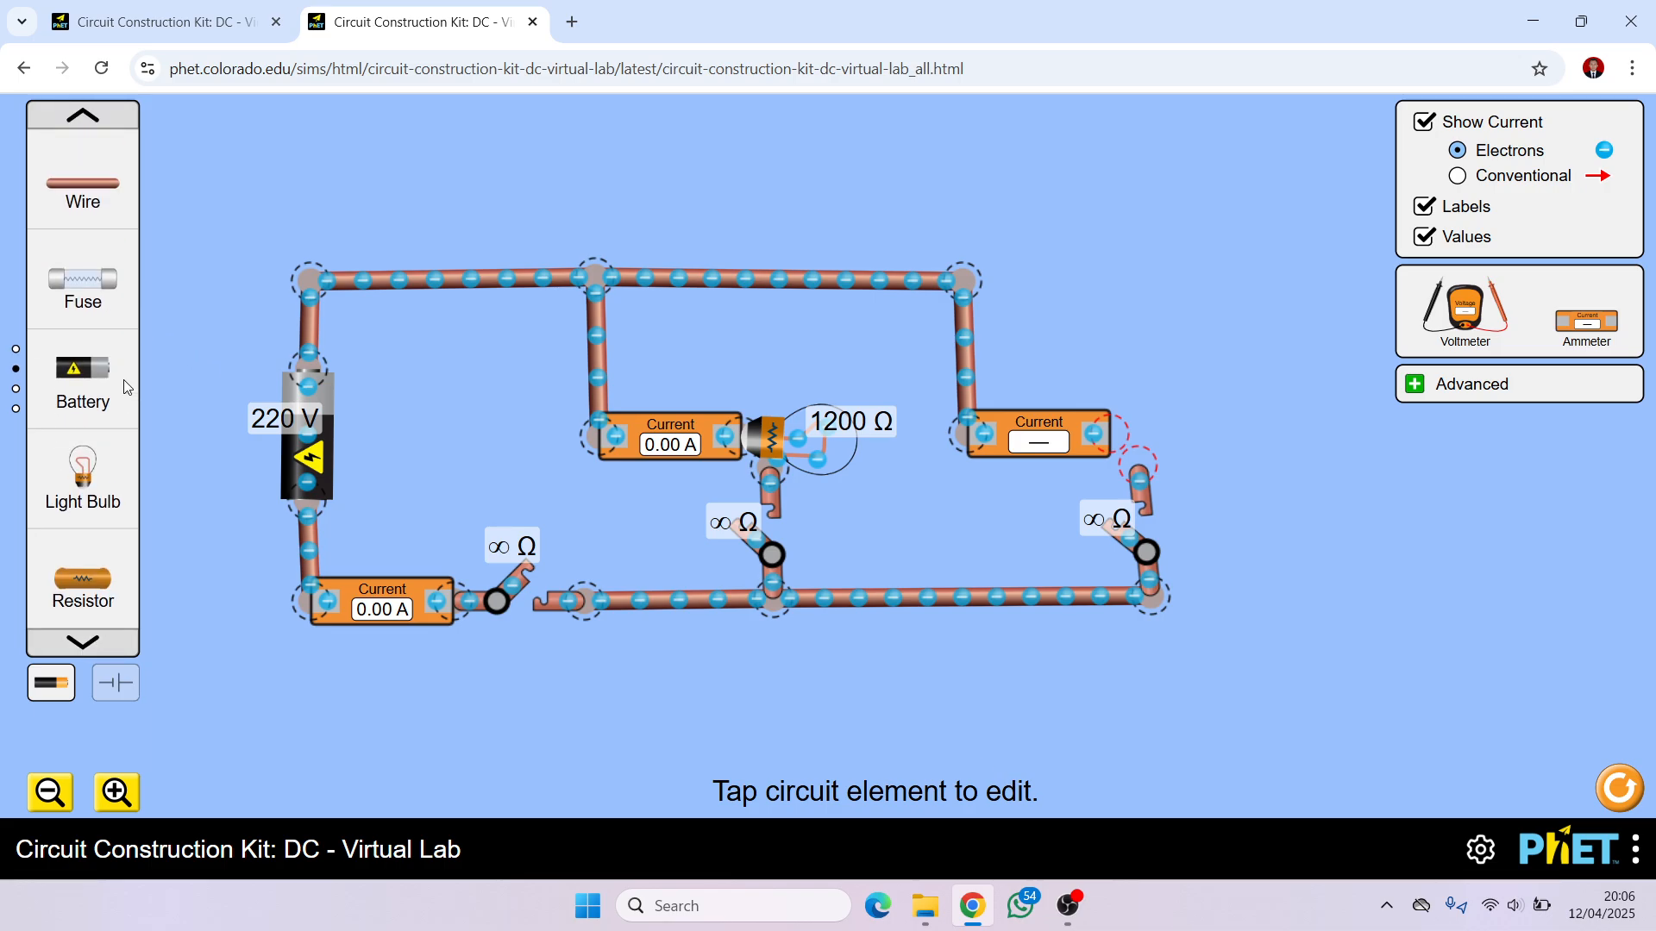
drag(83, 470, 1153, 456)
click(1189, 380)
click(1076, 433)
click(1137, 441)
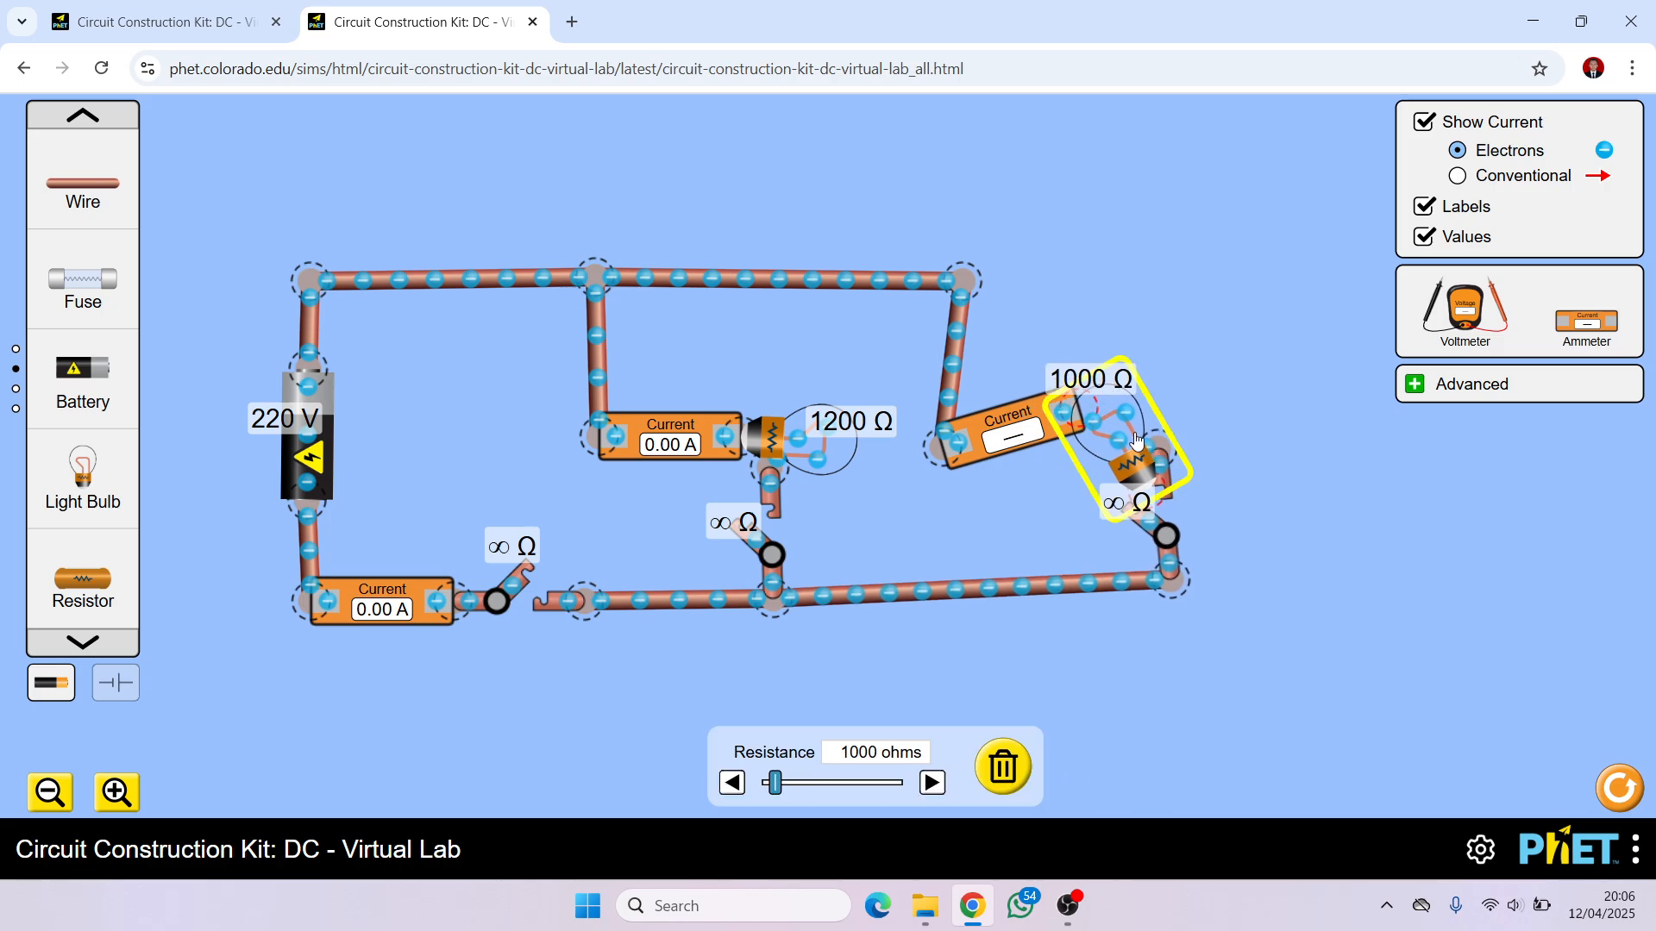
key(Delete)
Straighten the ammeter in the second branch, keeping it attached to its vertical wire.
drag(1067, 415, 1120, 411)
drag(996, 460, 986, 421)
drag(1128, 356, 1091, 434)
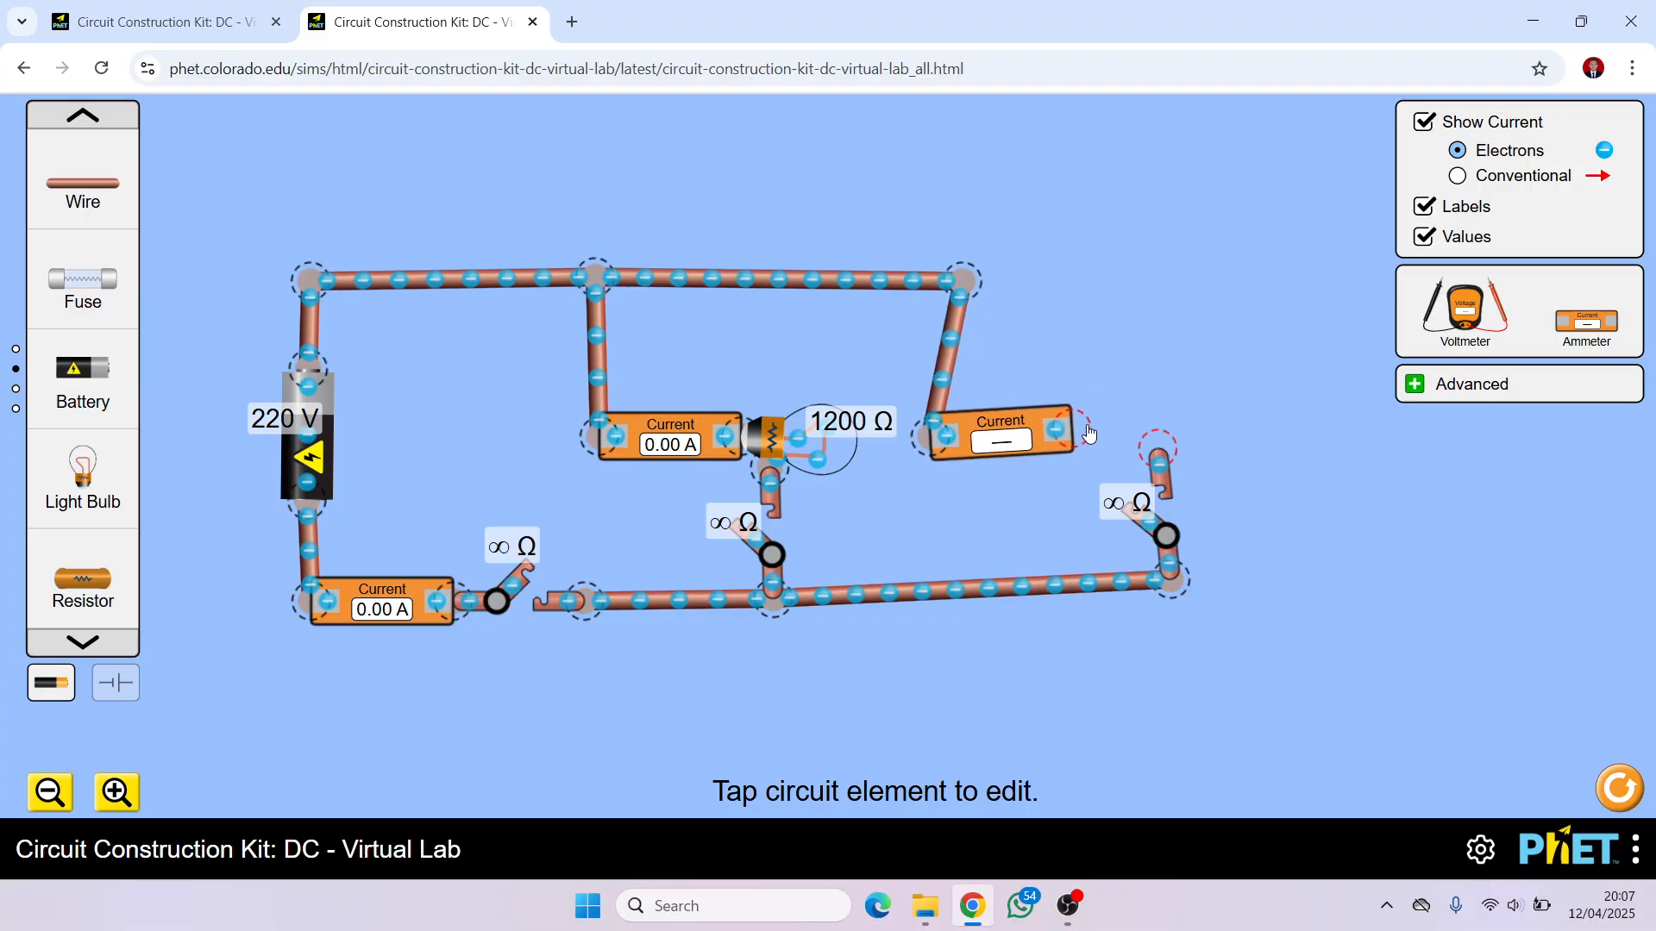
Add a new high-resistance light bulb between the second branch's switch and ammeter, and straighten the branch's vertical wire.
drag(97, 445, 1192, 334)
click(1157, 405)
drag(1164, 393, 1194, 408)
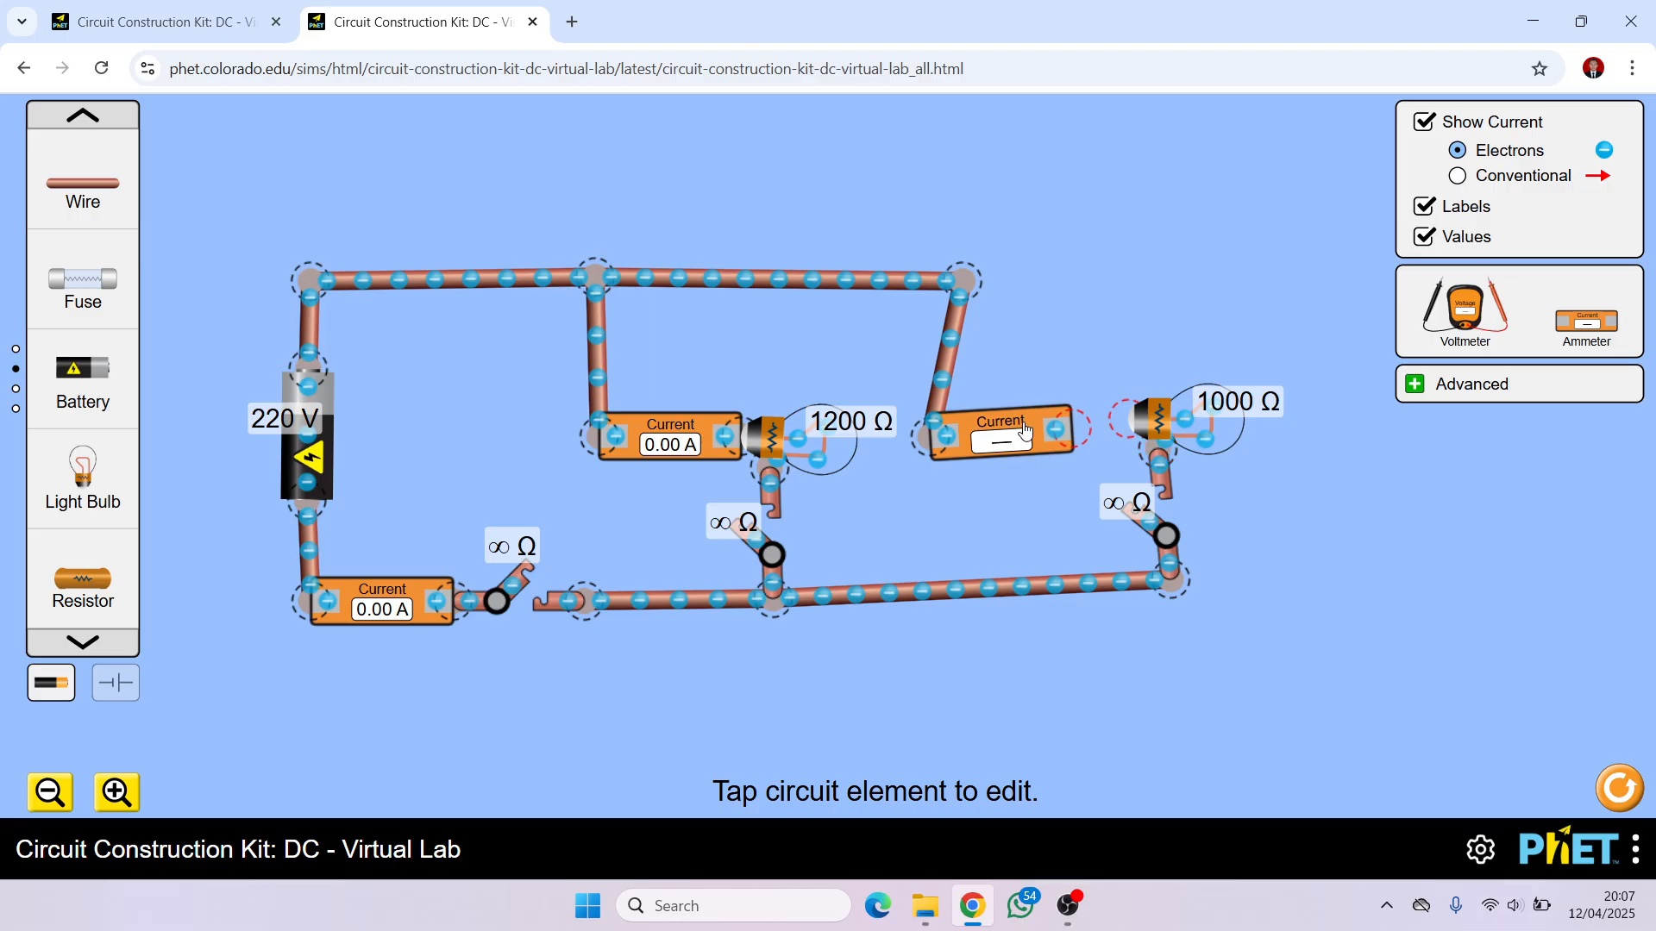
drag(1025, 431, 1049, 428)
drag(973, 288, 997, 290)
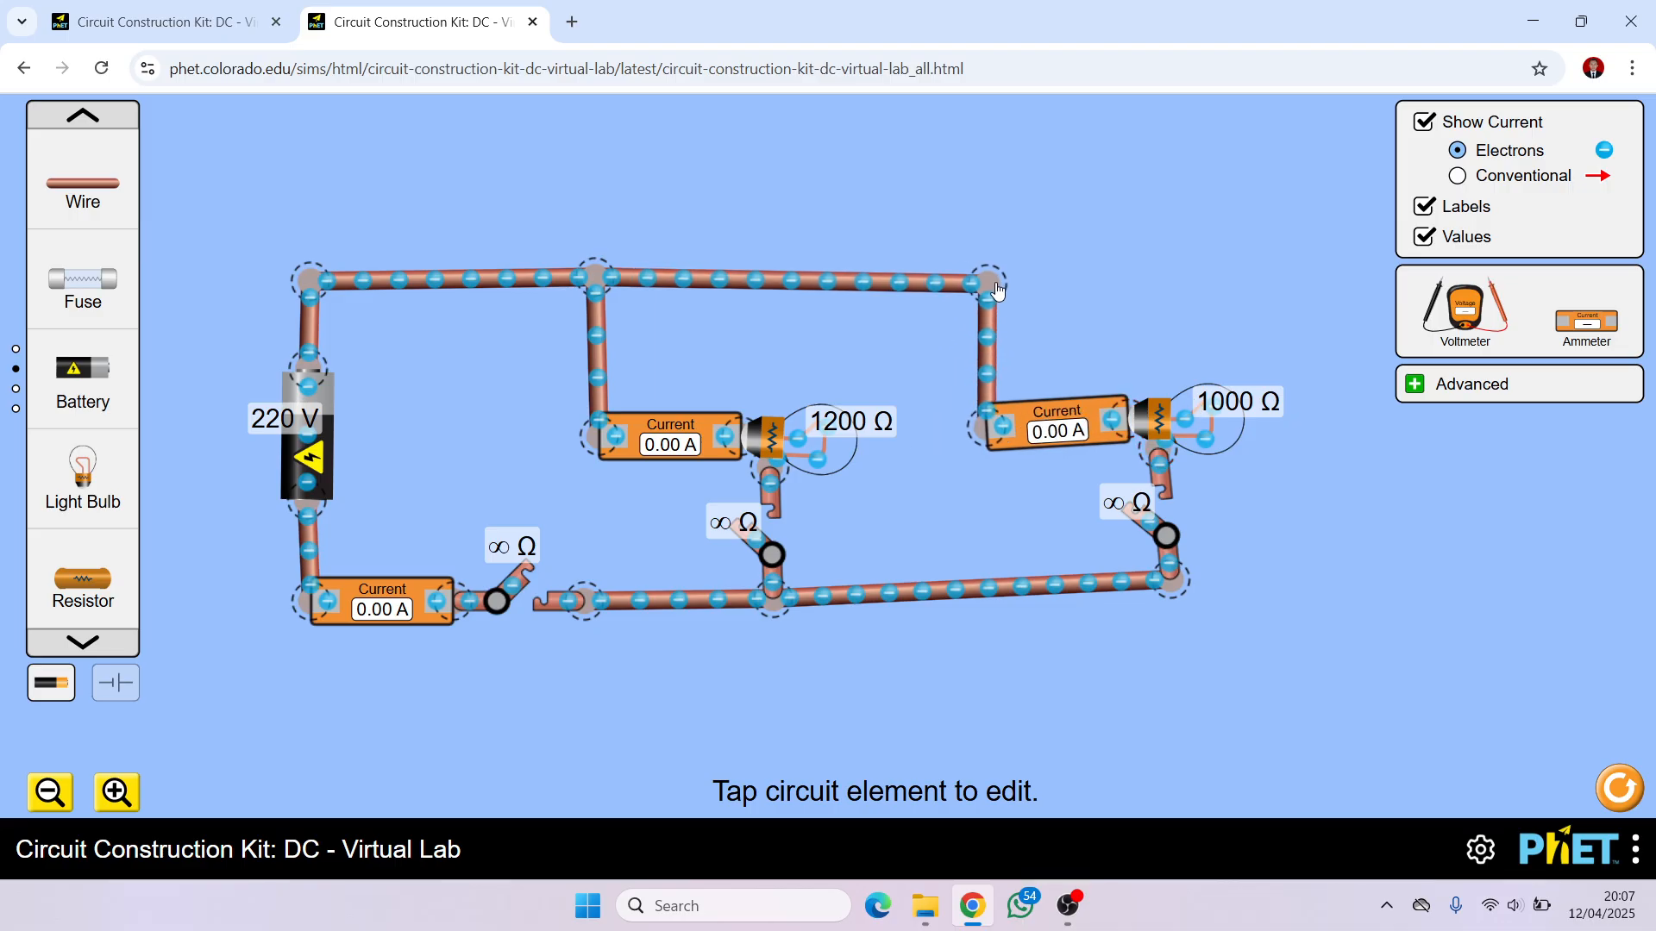
Set the first branch's bulb to a resistance of 5000 ohms.
click(1216, 434)
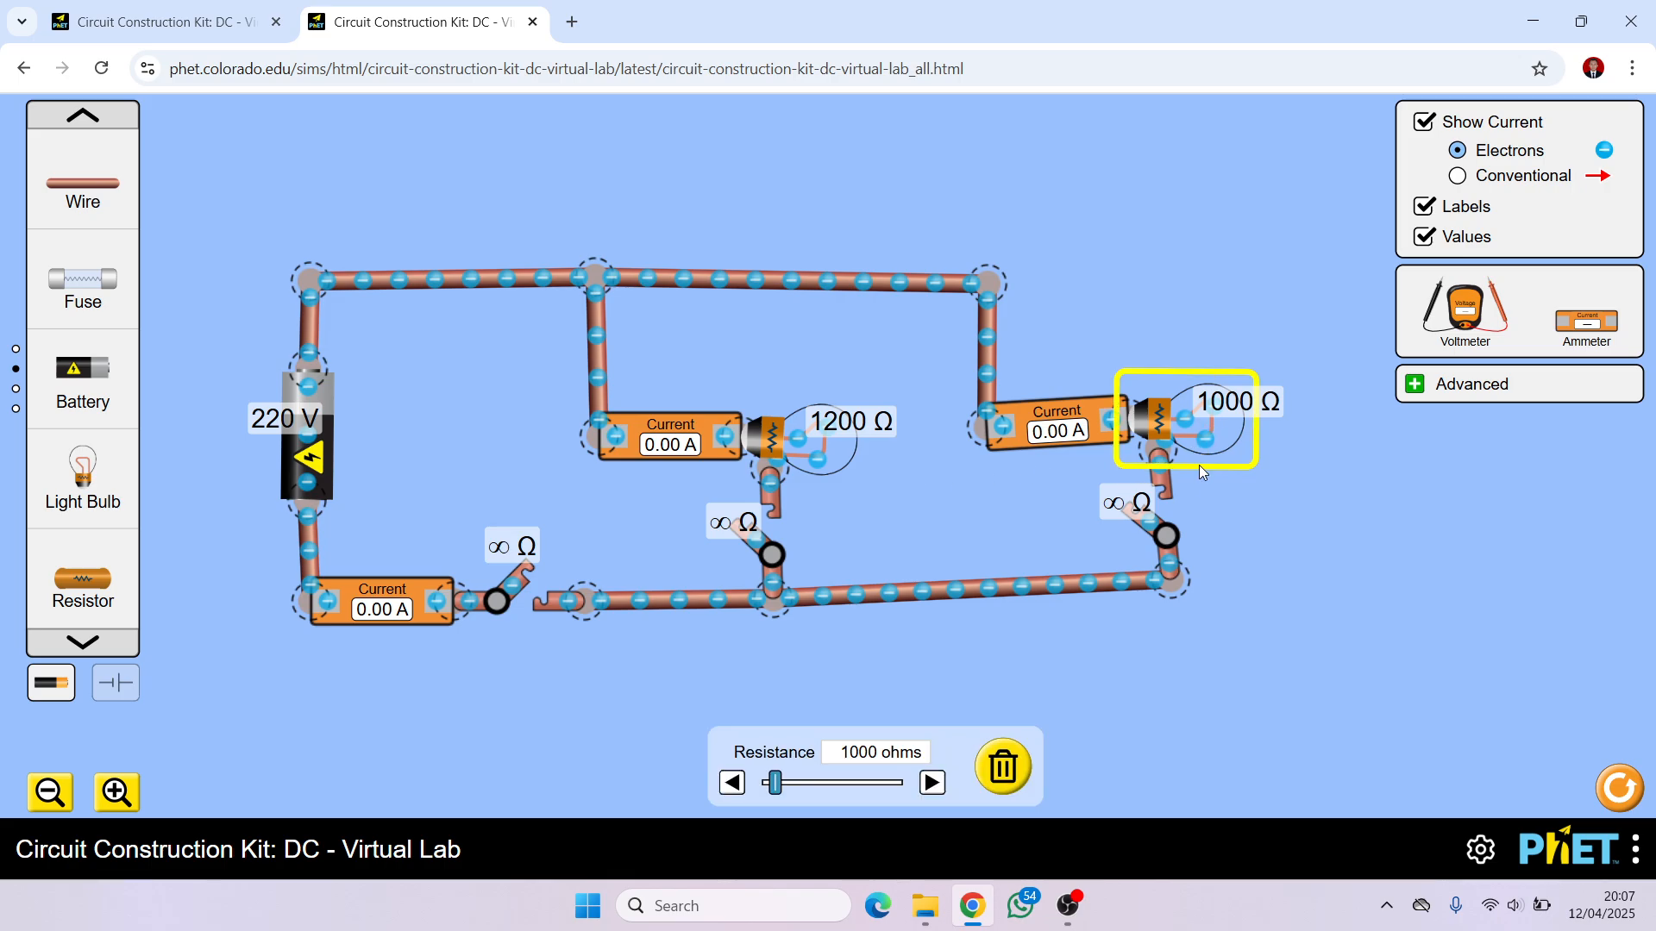
click(835, 444)
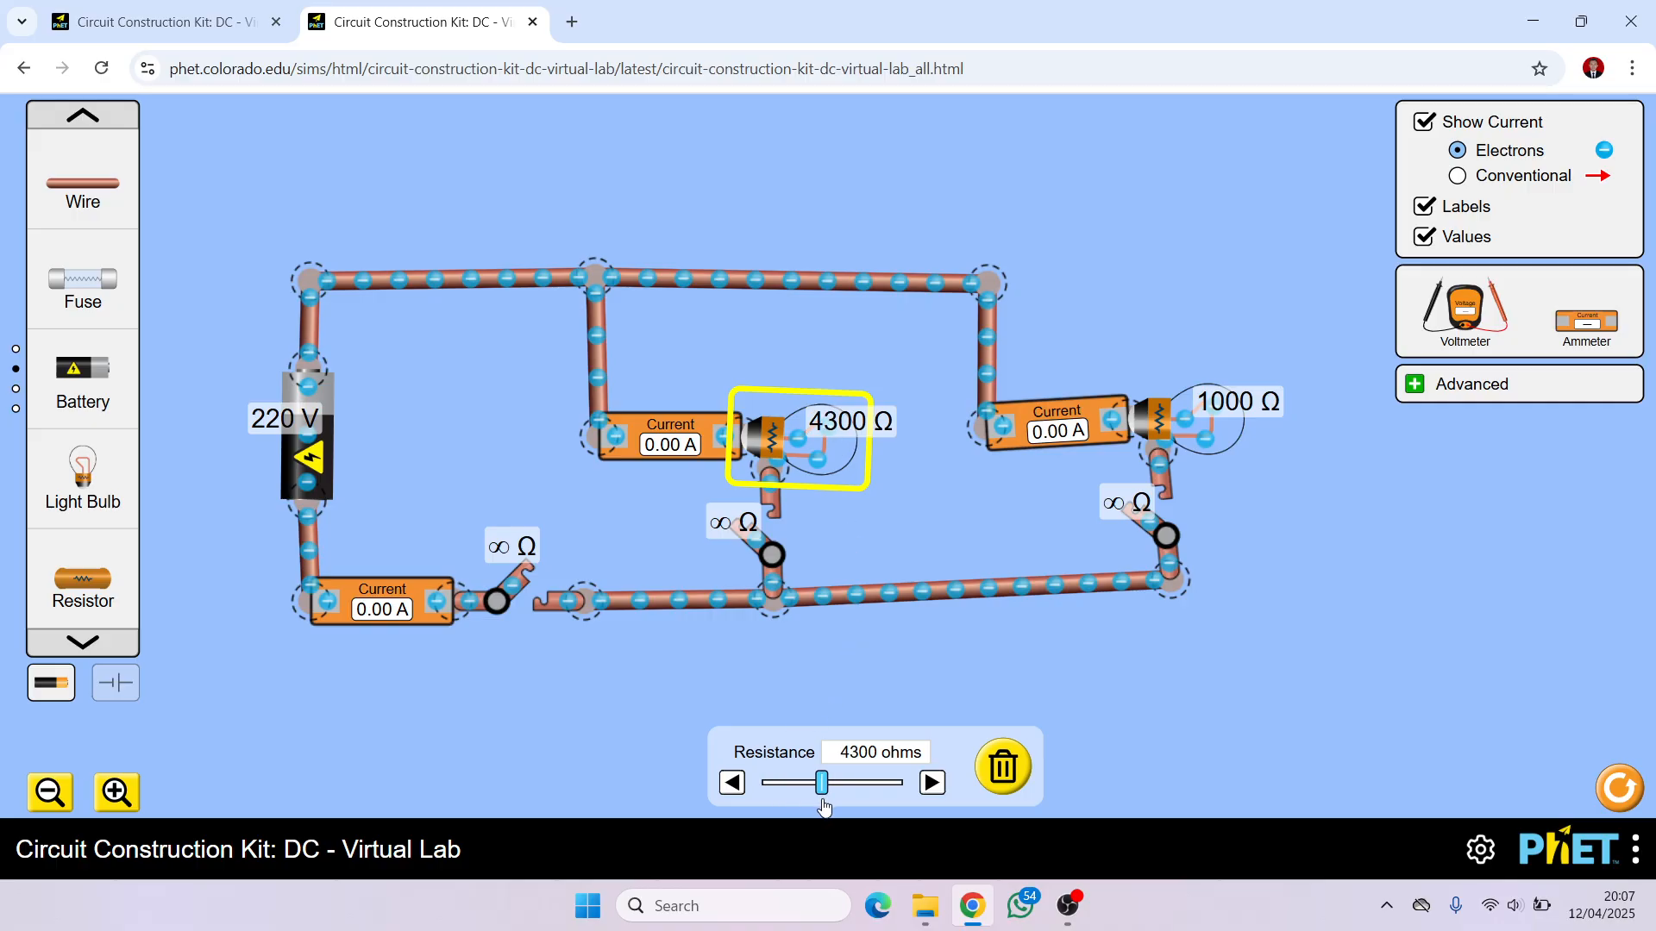
click(1003, 699)
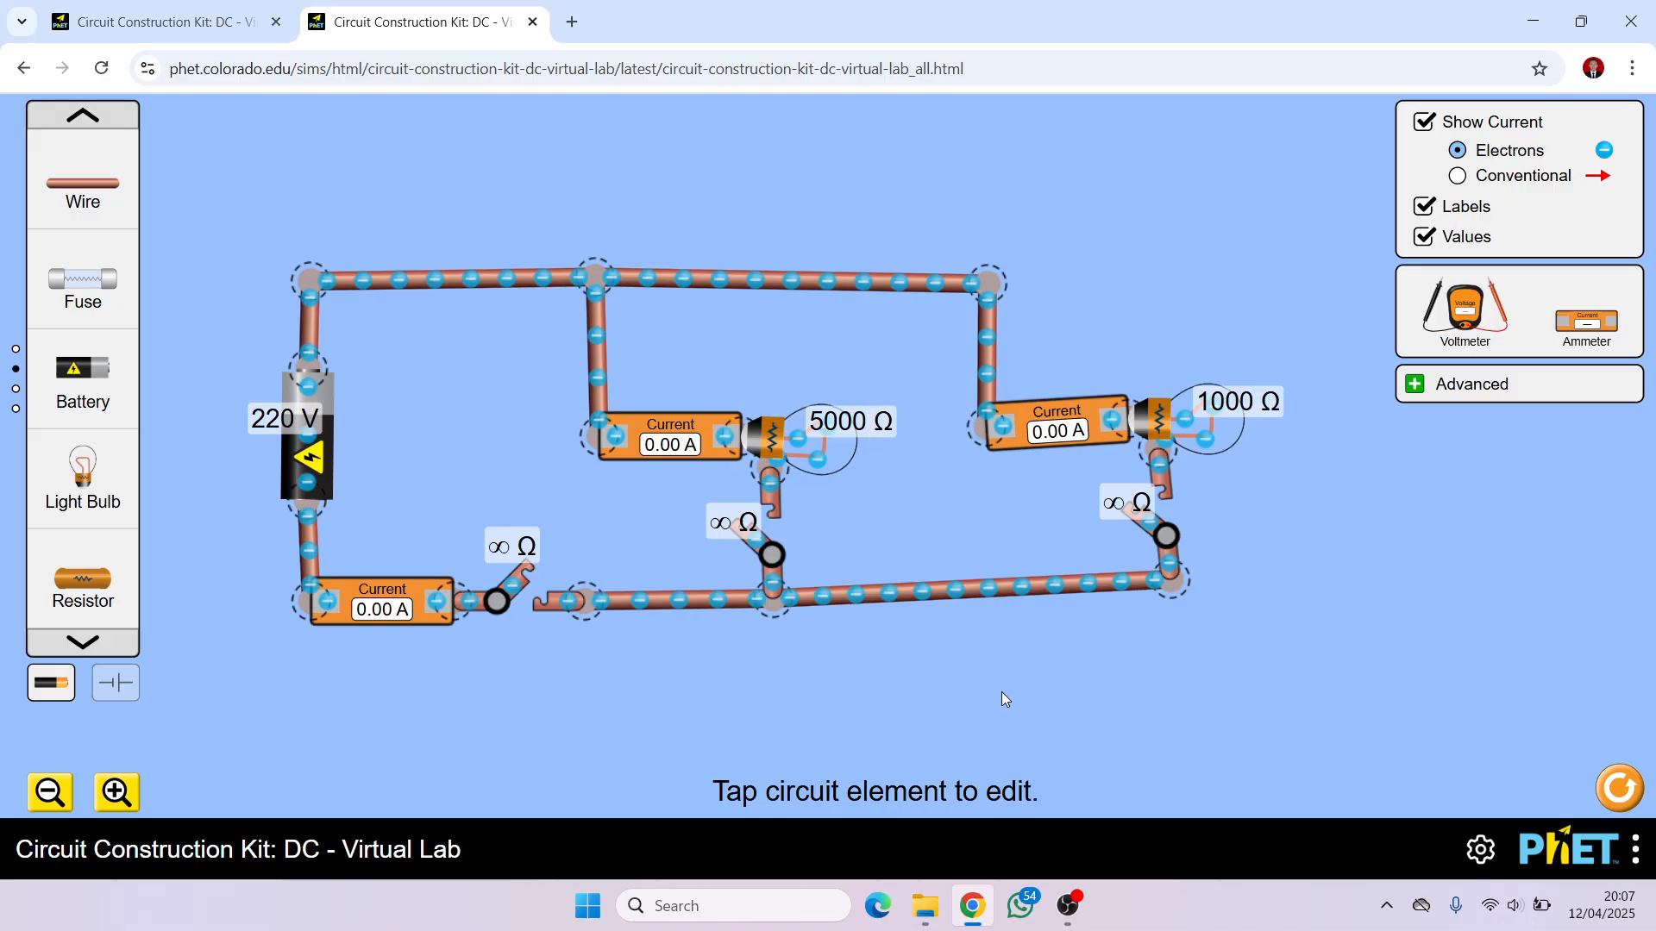
Close the main switch and the switches of both bulb branches.
click(498, 592)
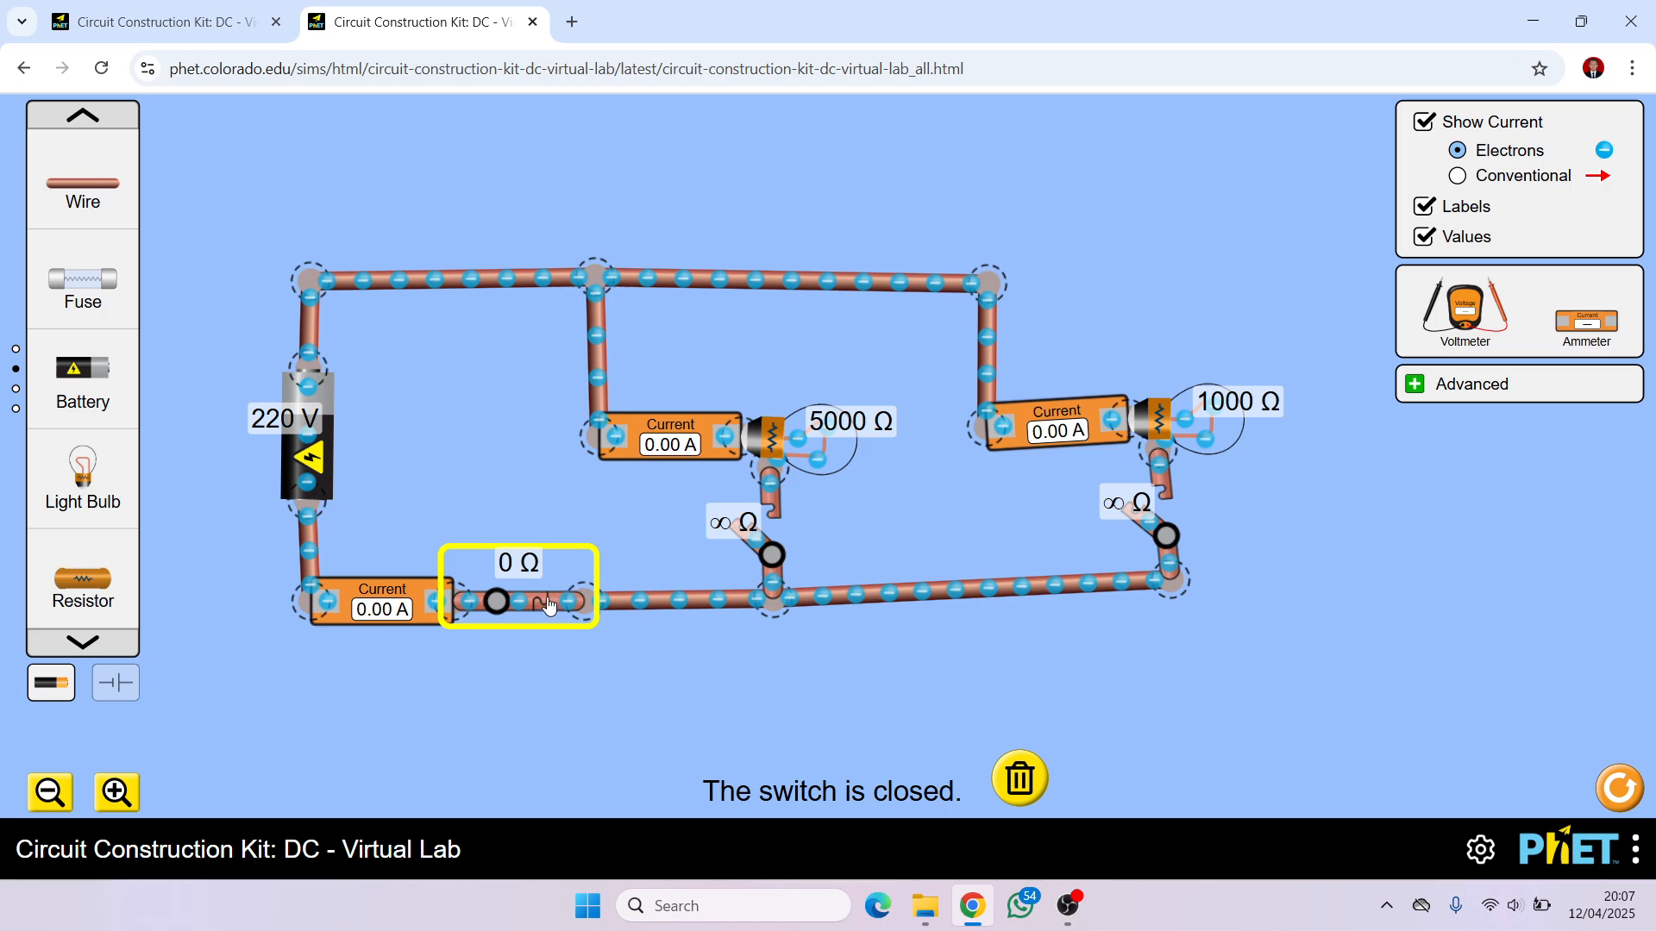
click(703, 578)
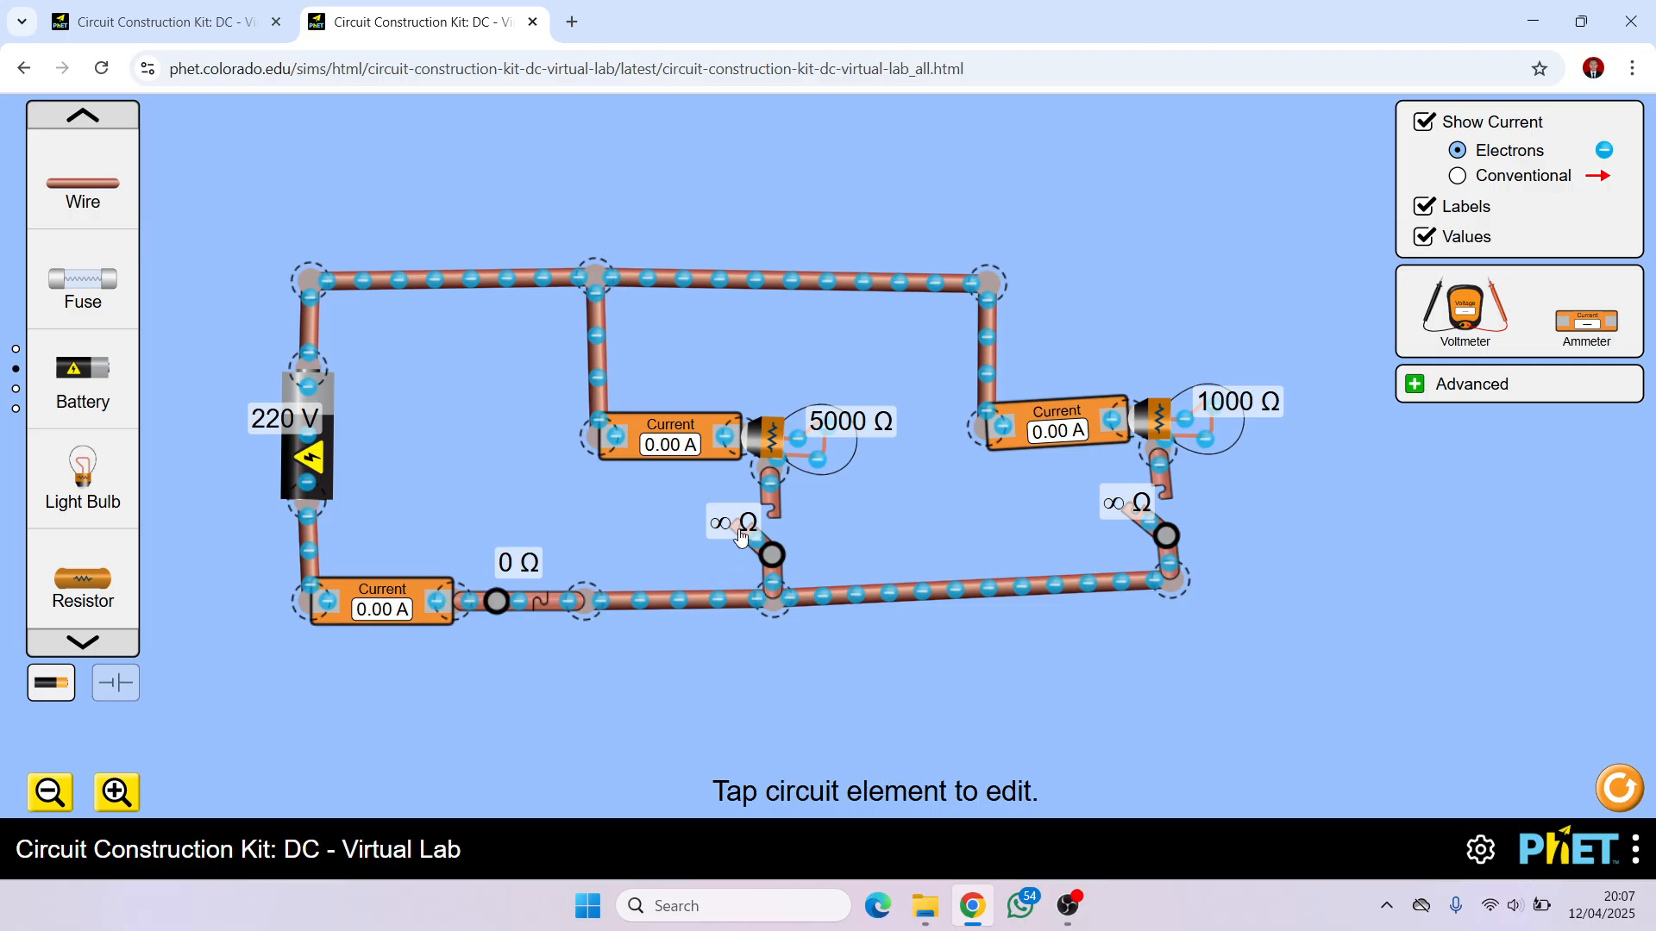
click(783, 539)
click(1135, 531)
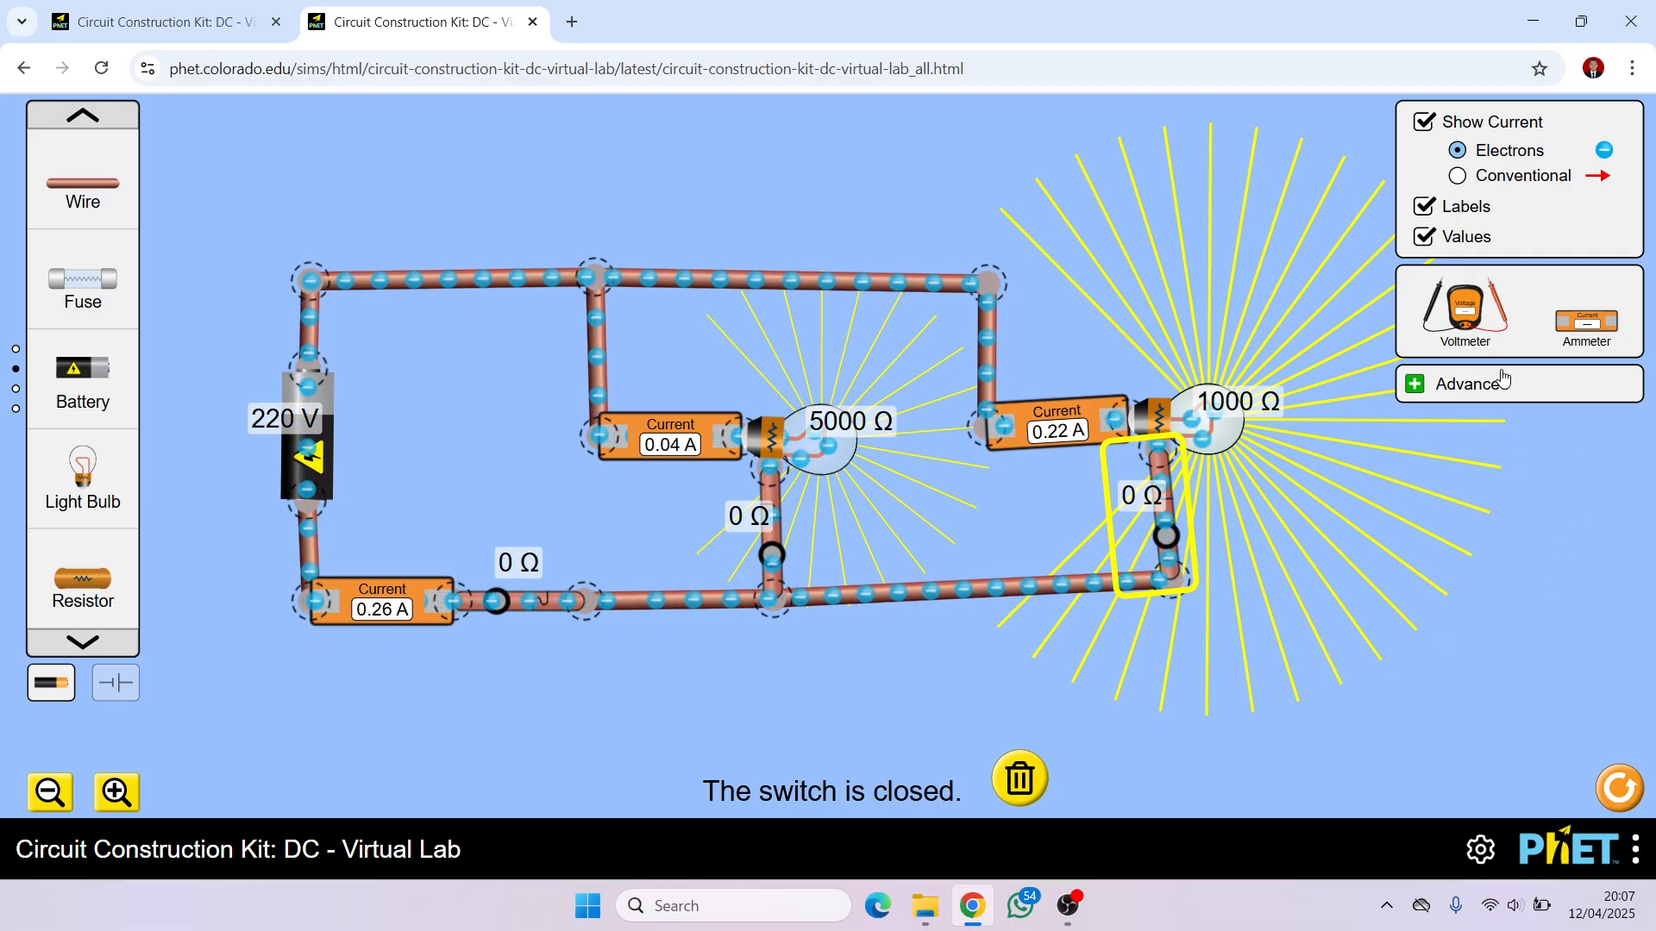
Add a voltmeter, connect its probes across the 5000 ohm bulb and place the meter below the main switch.
drag(1466, 311, 1097, 283)
drag(1194, 303, 614, 749)
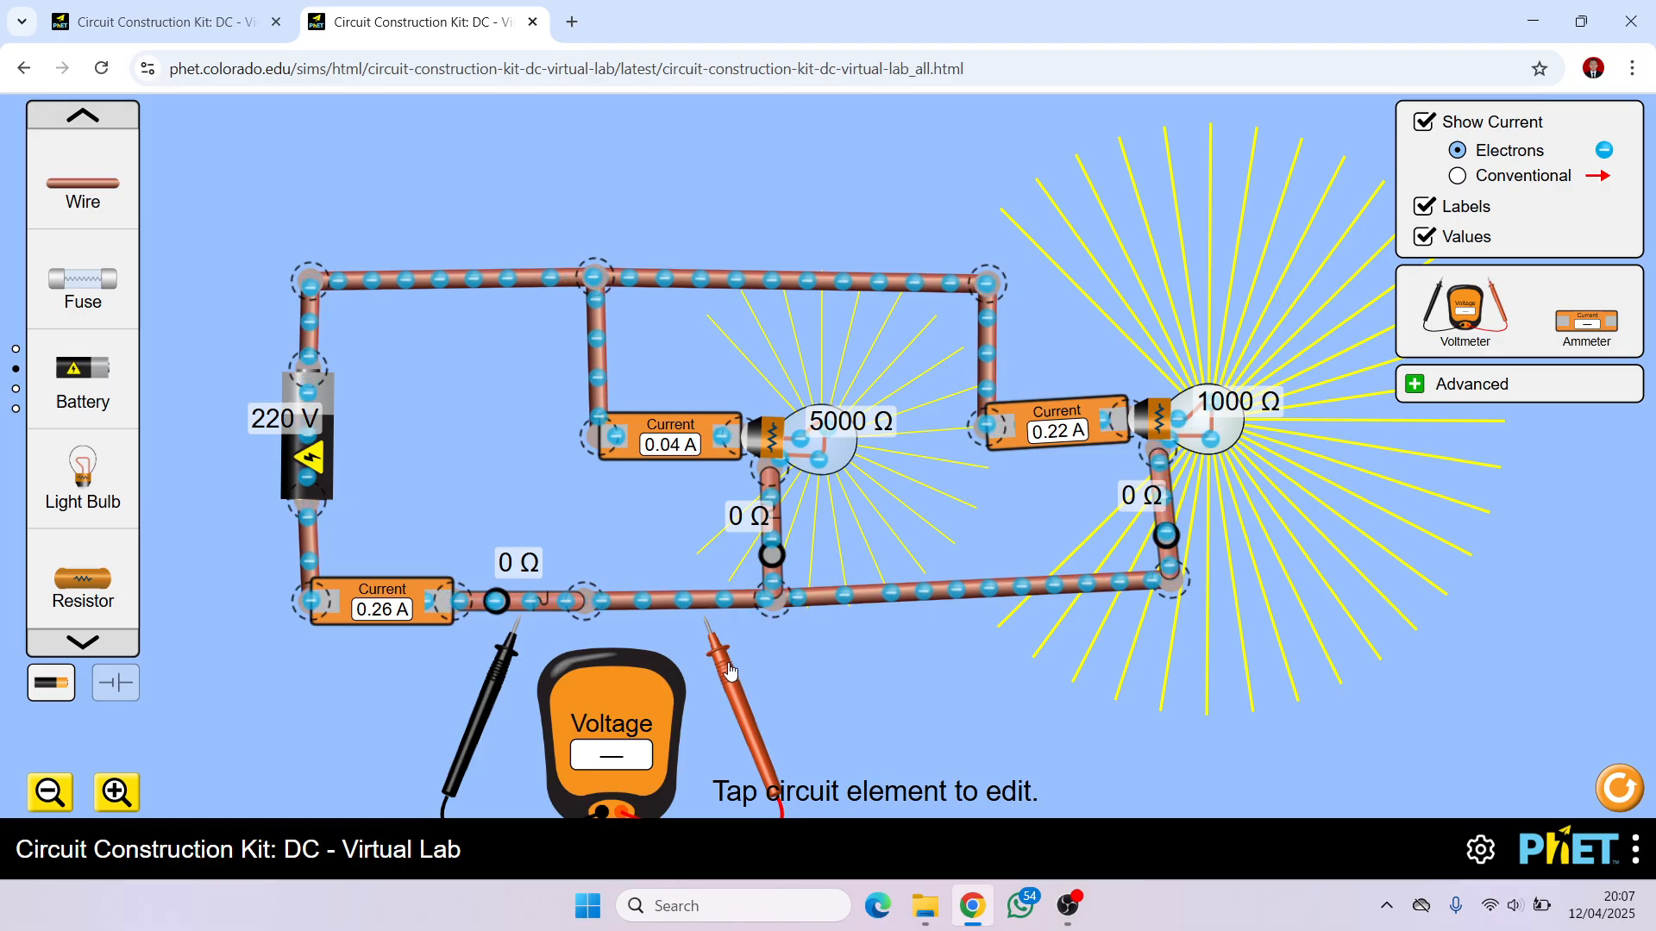
drag(726, 666, 806, 528)
drag(495, 688, 790, 535)
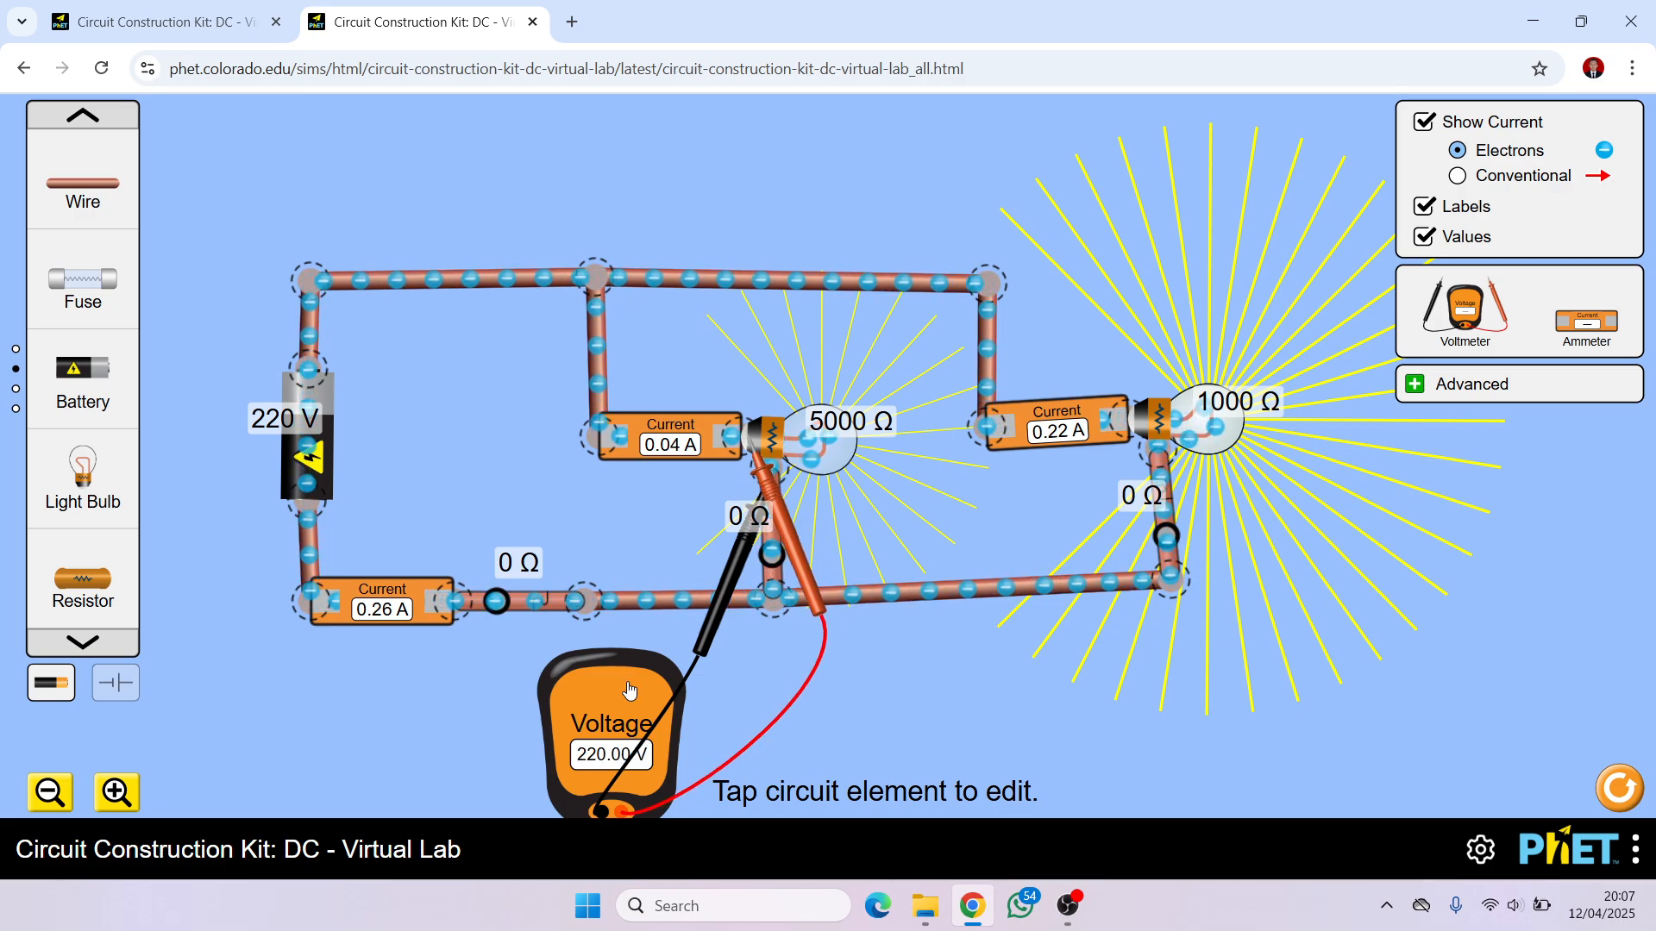
drag(629, 690, 522, 700)
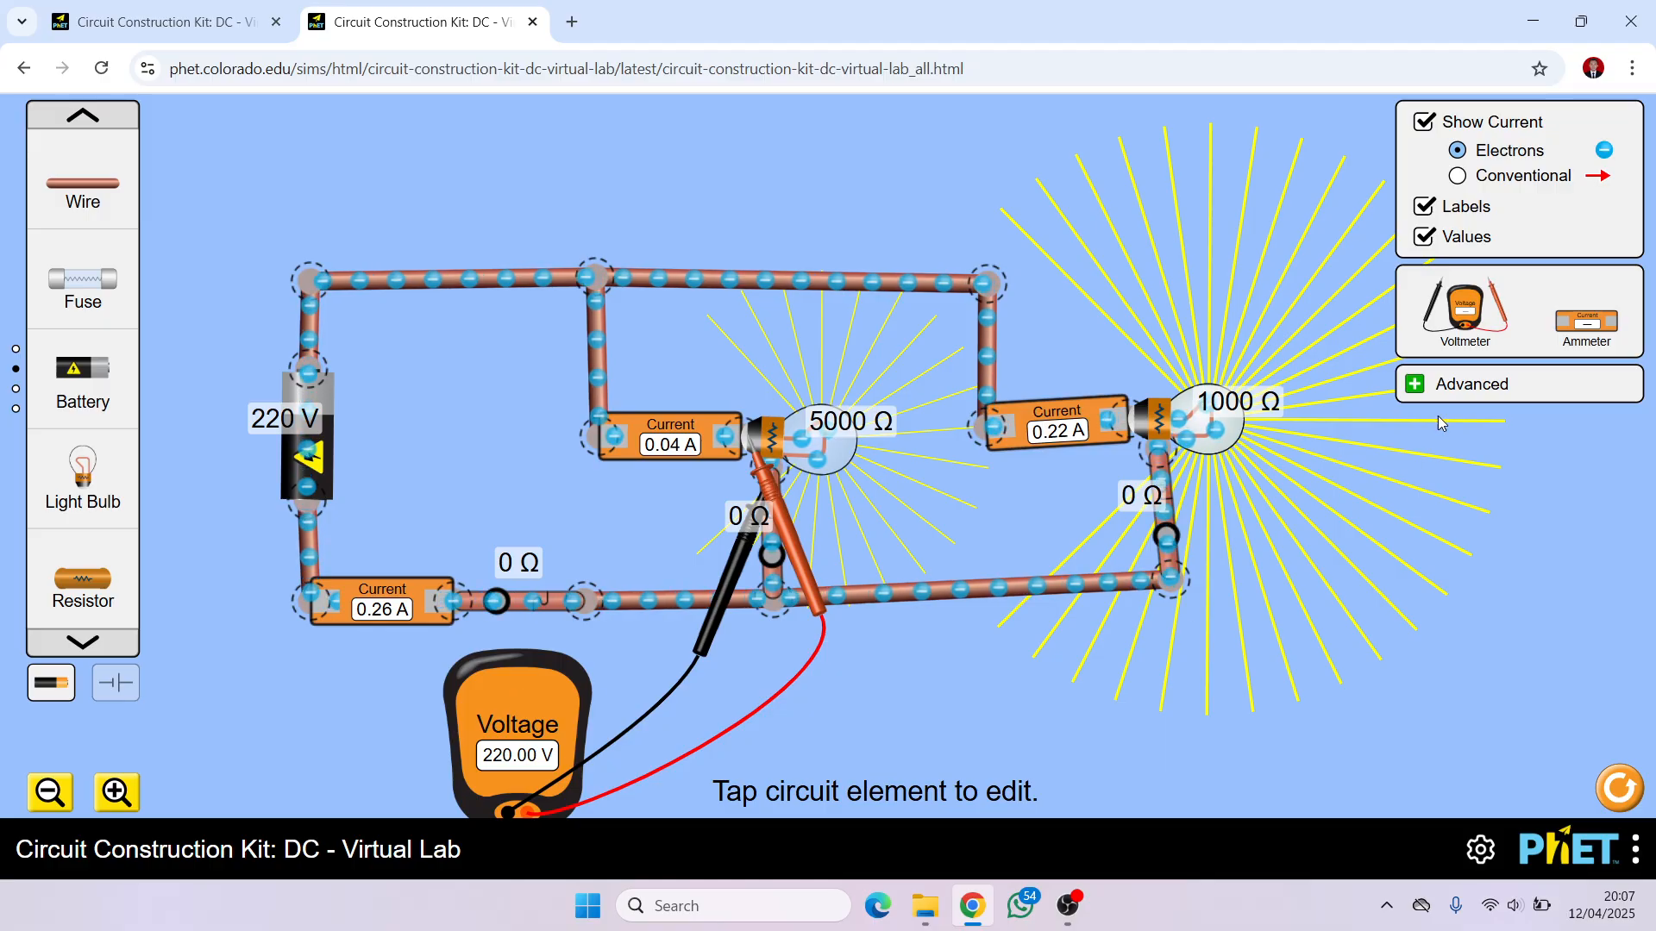
Add a second voltmeter below the second branch and connect its black and red probes across the 1000 ohm bulb.
drag(1465, 306, 1185, 730)
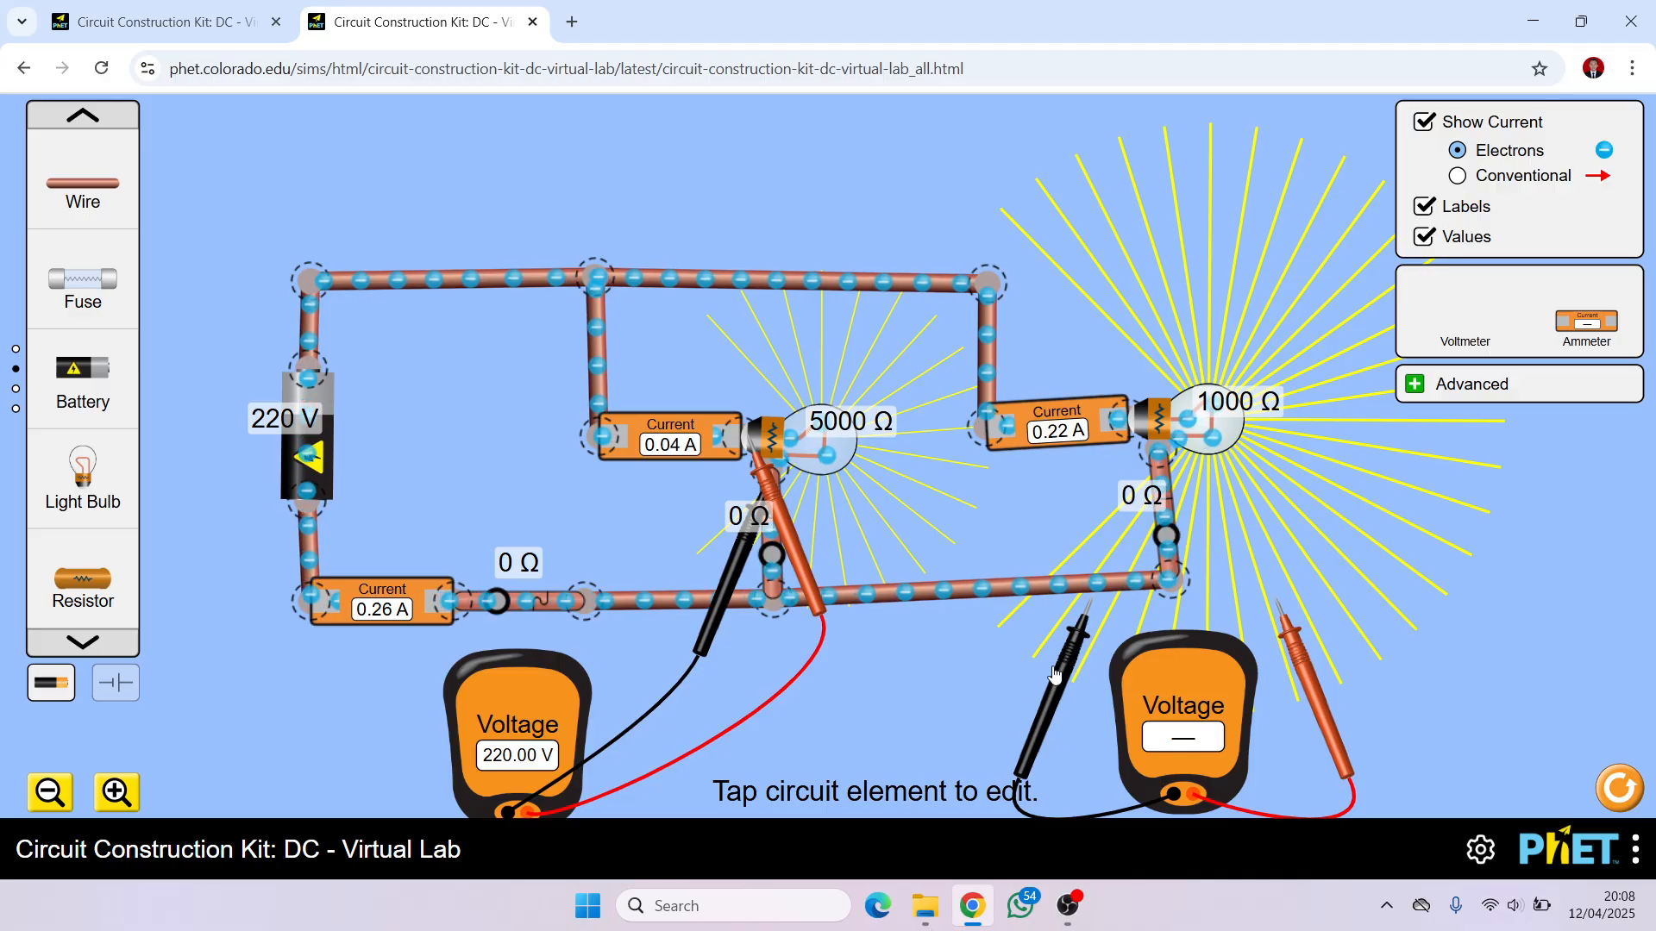
drag(1054, 676, 1126, 558)
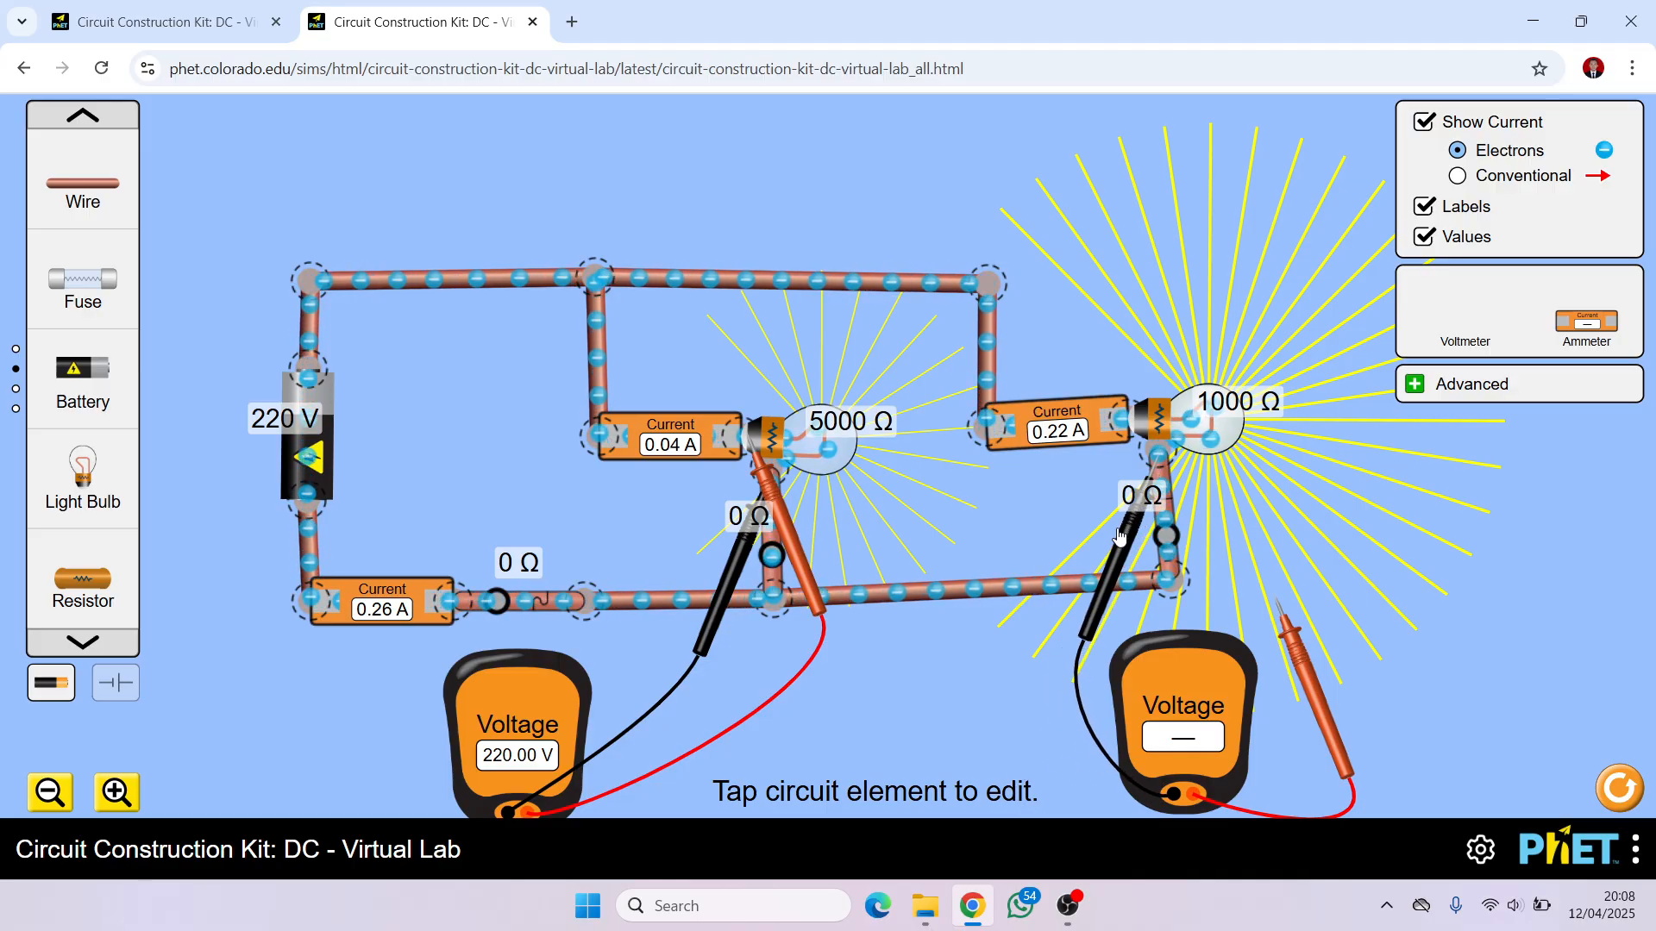
drag(1297, 664, 1154, 496)
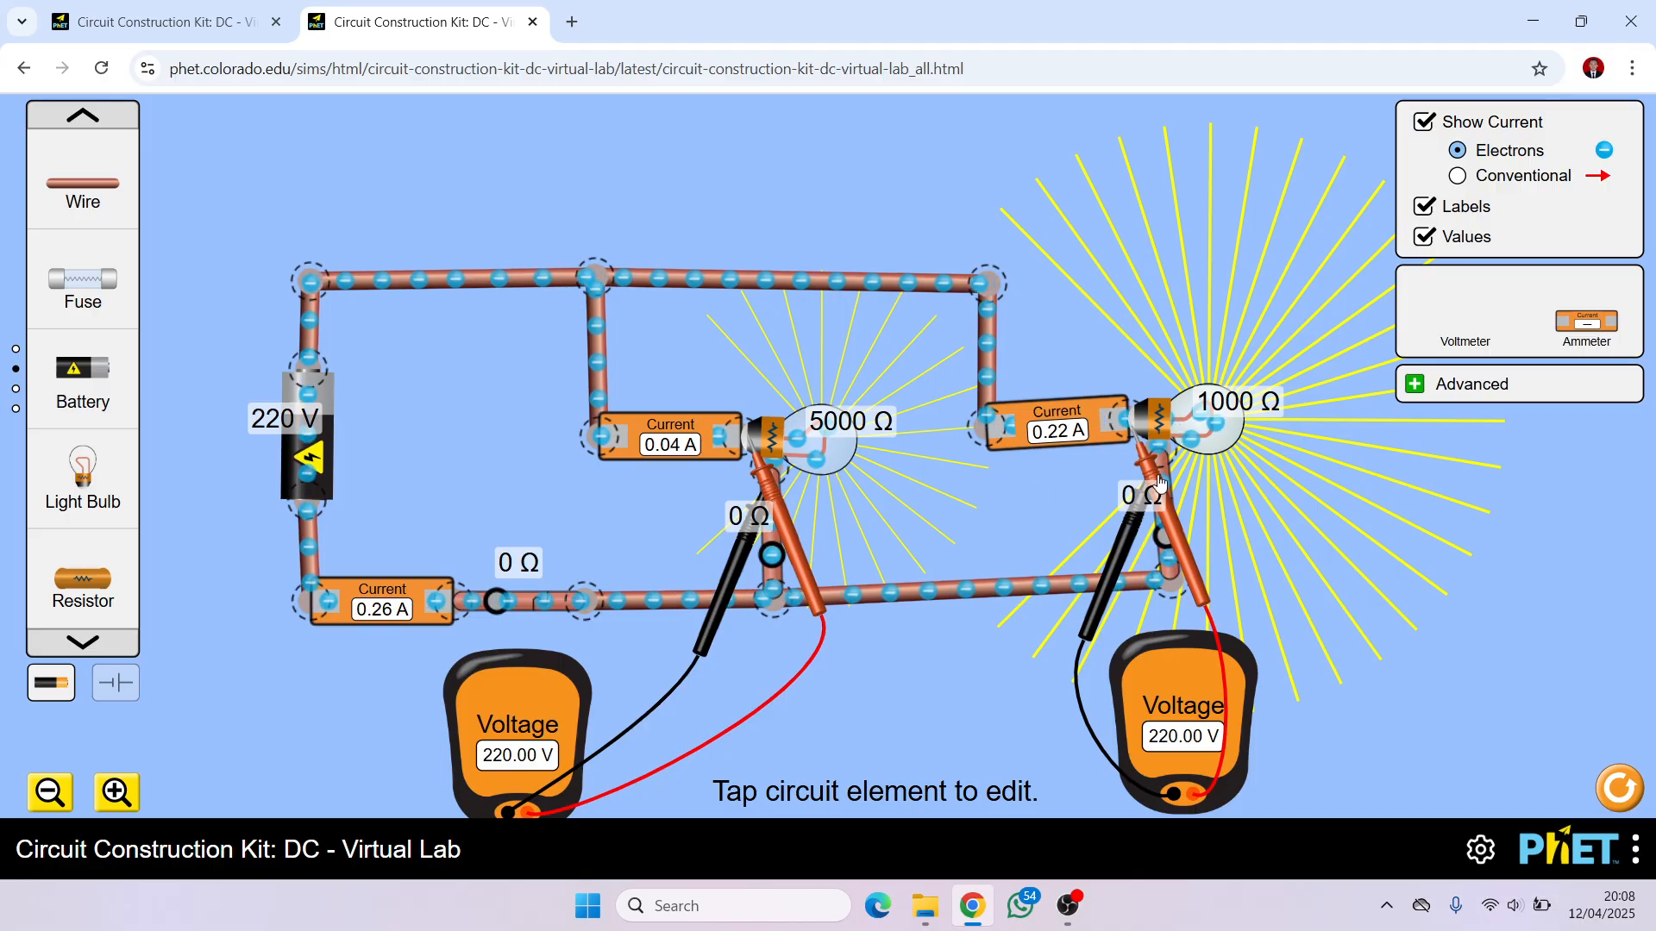
Move the second voltmeter beside the 1000 ohm bulb, and lift off and reconnect its red probe.
drag(1168, 727, 1348, 630)
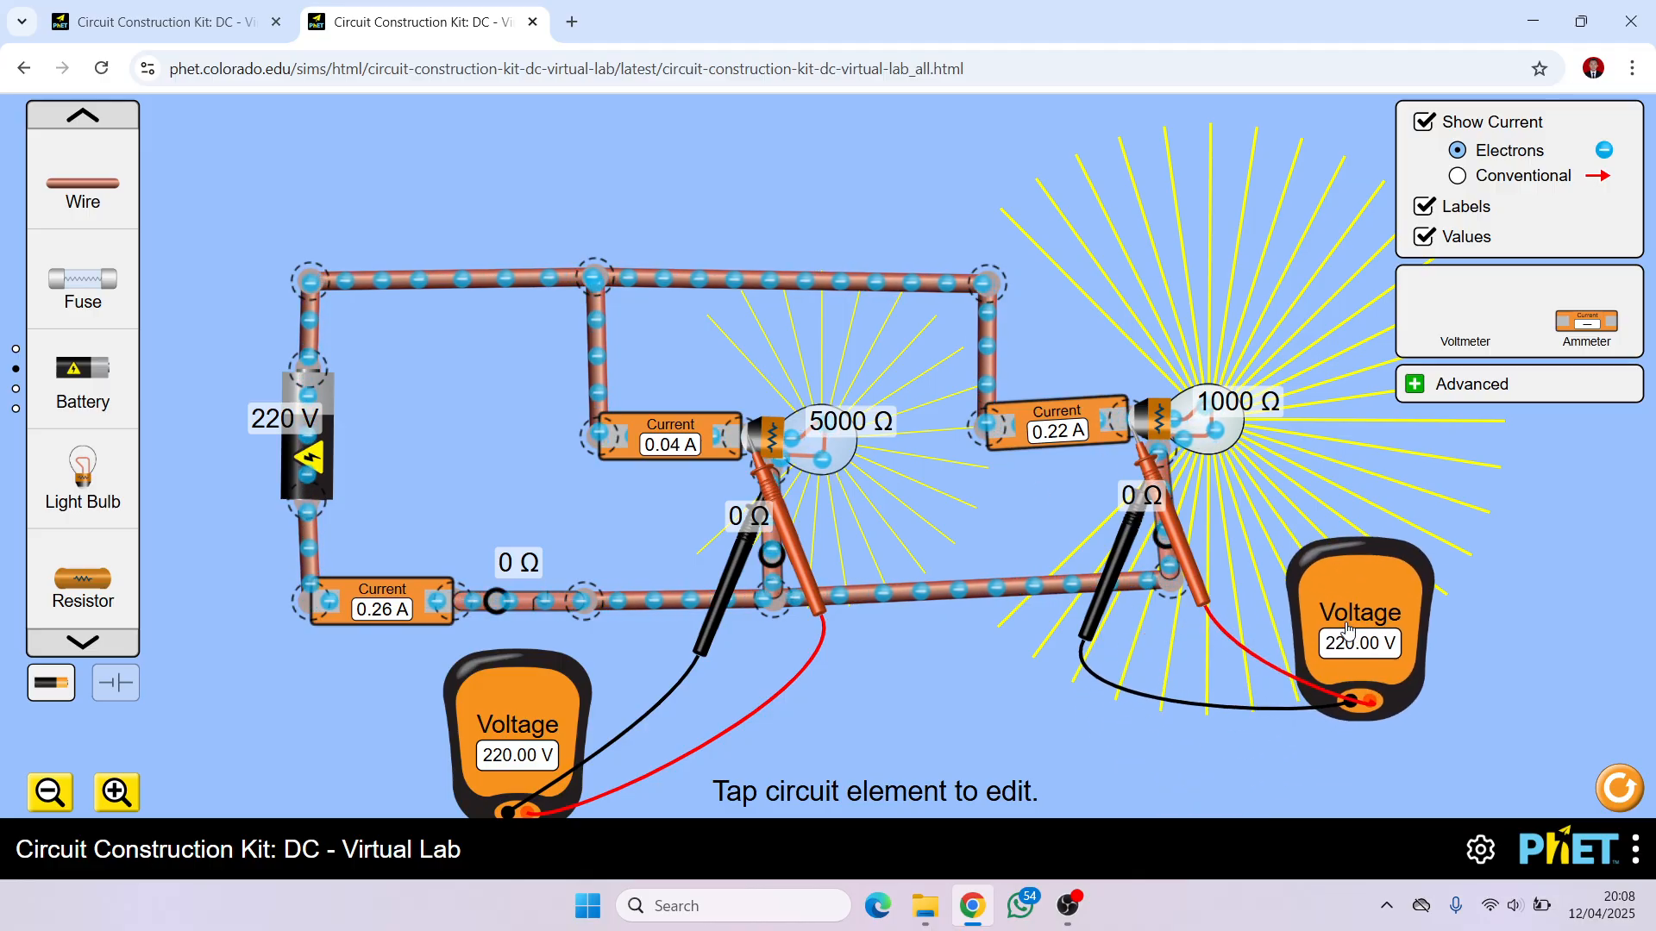
drag(1201, 597, 1234, 634)
drag(1184, 487, 1183, 501)
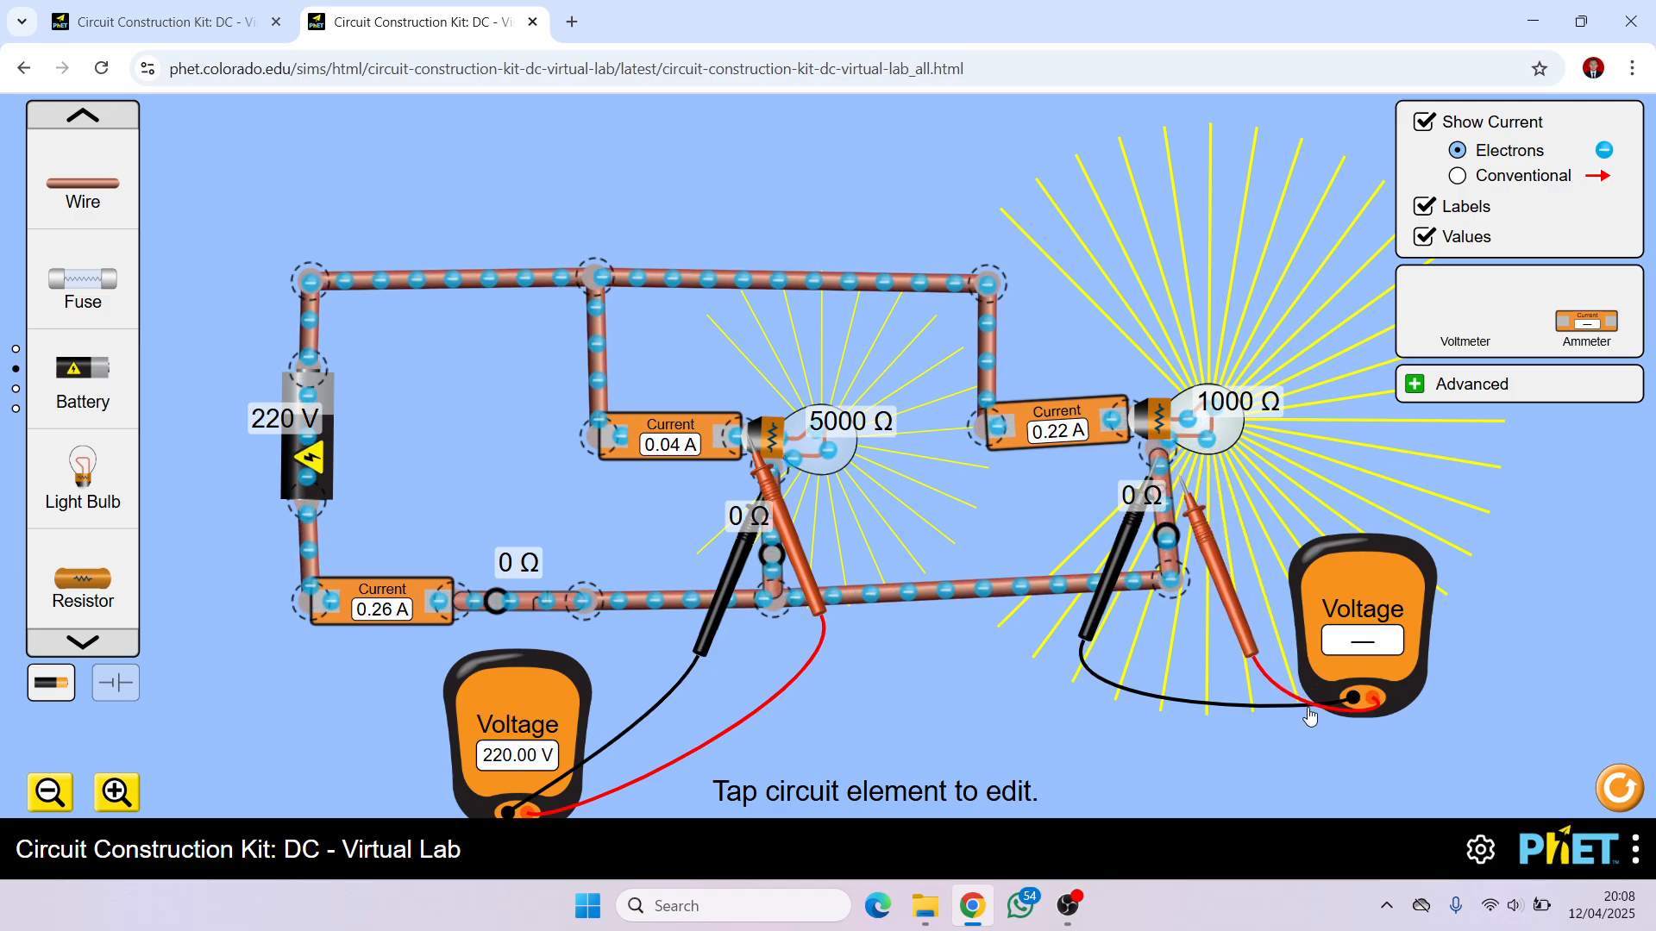
drag(1338, 689, 1406, 607)
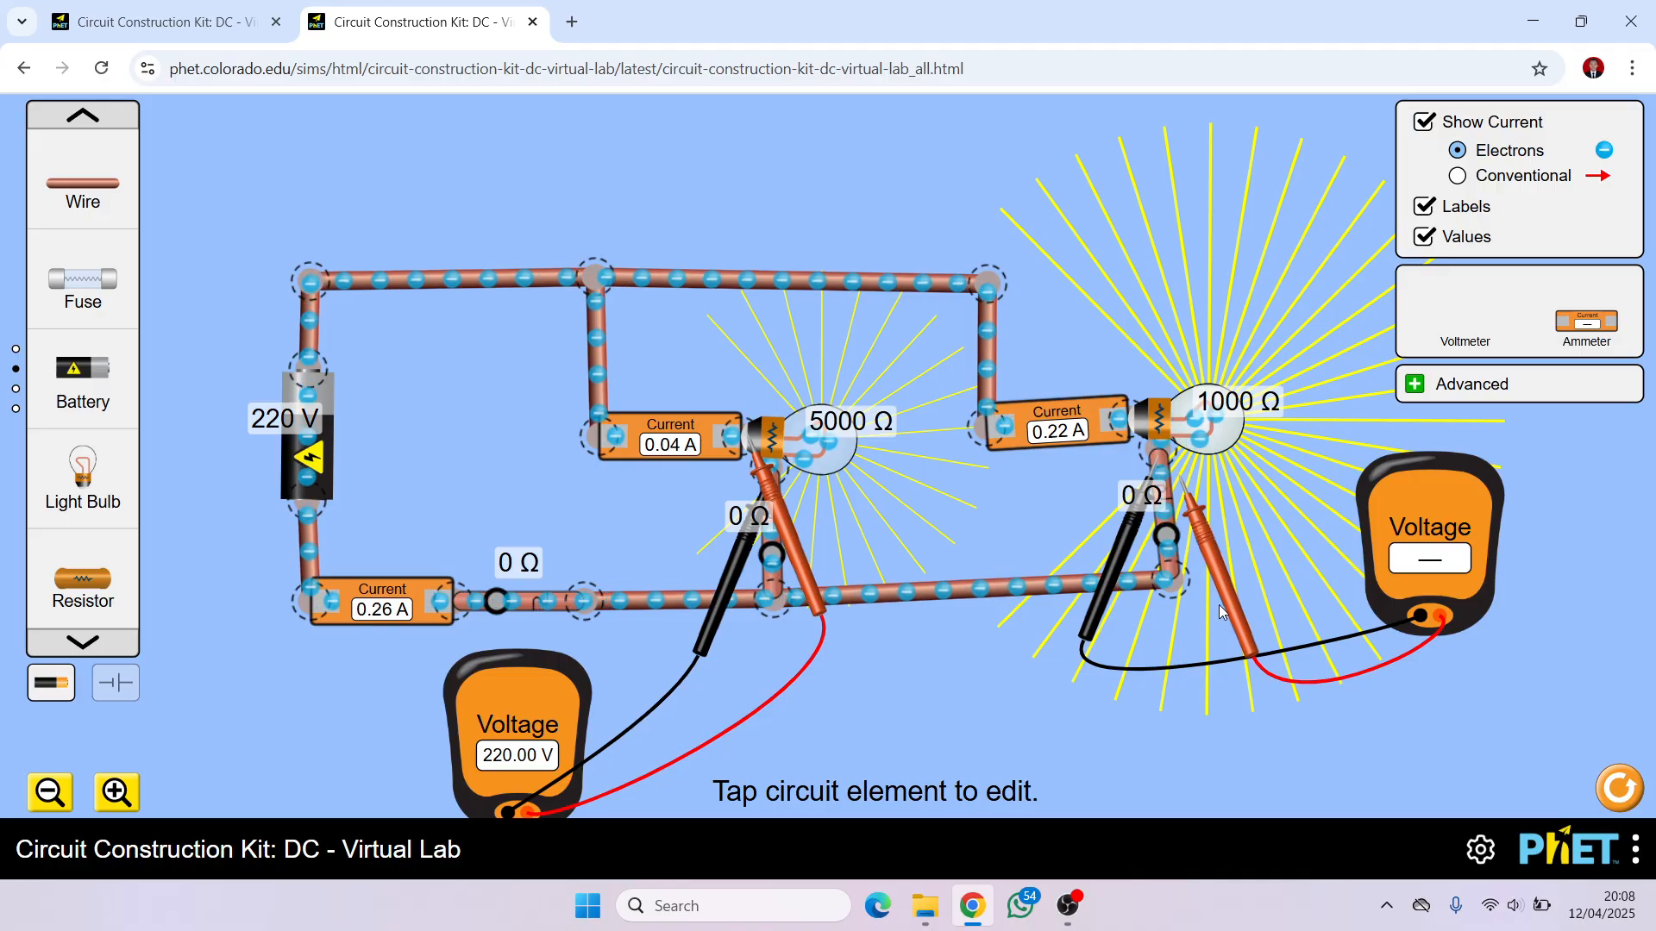
drag(1221, 609, 1169, 560)
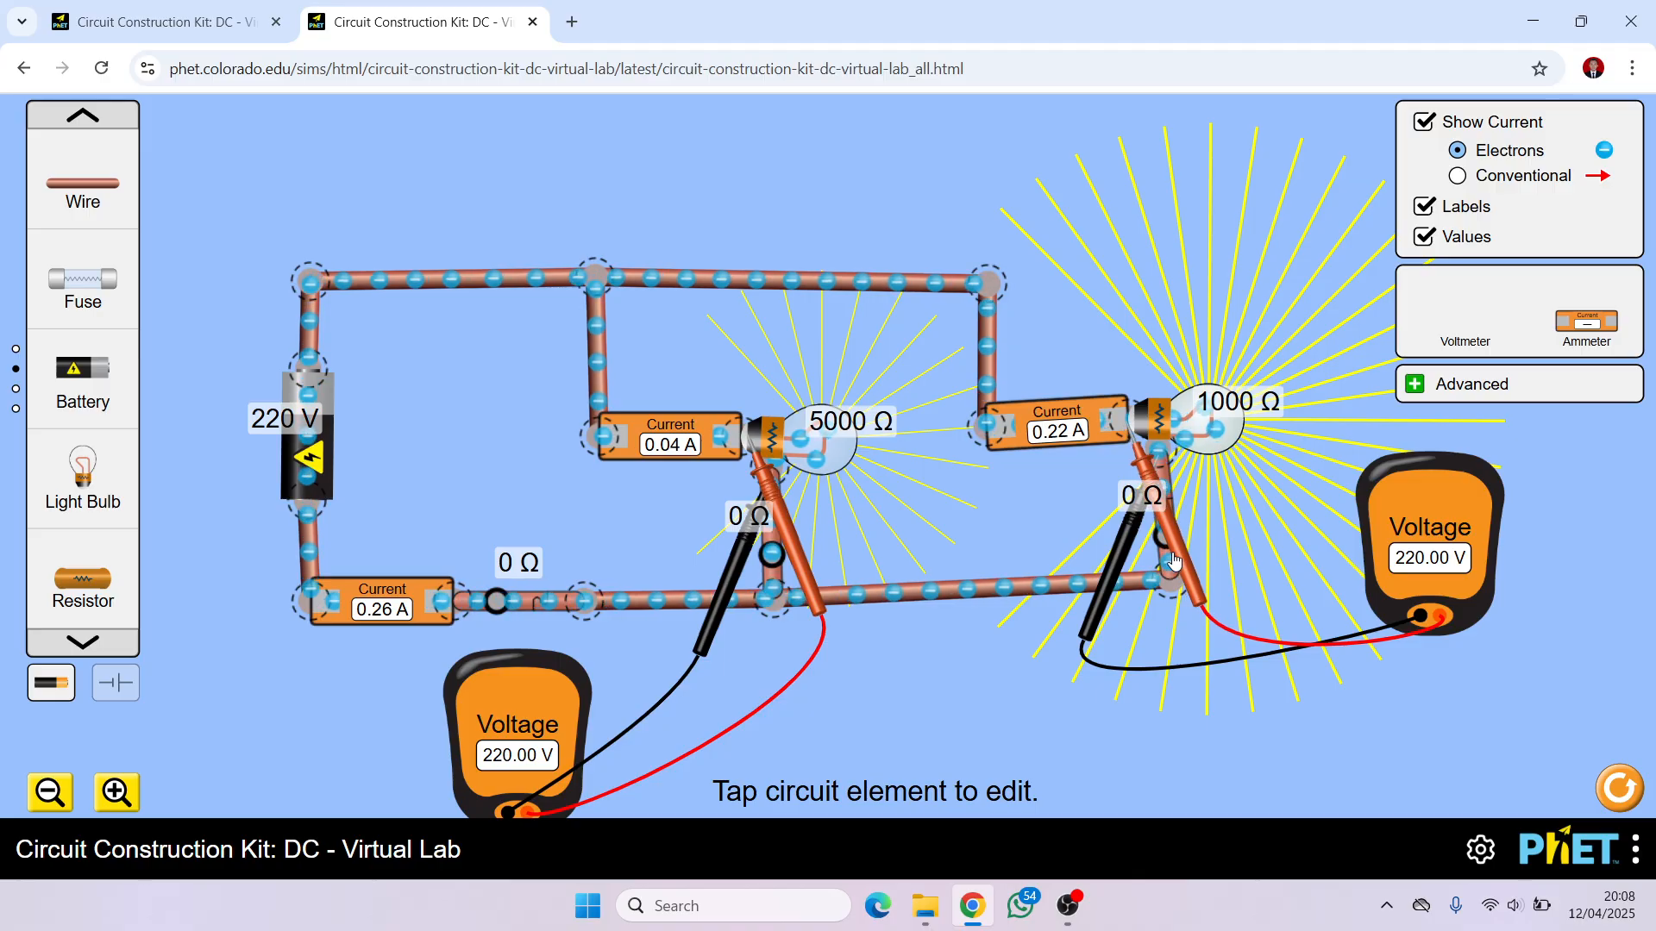
Place the second voltmeter above the 1000 ohm bulb and reconnect its probes across the bulb's terminals.
drag(1437, 573, 1241, 247)
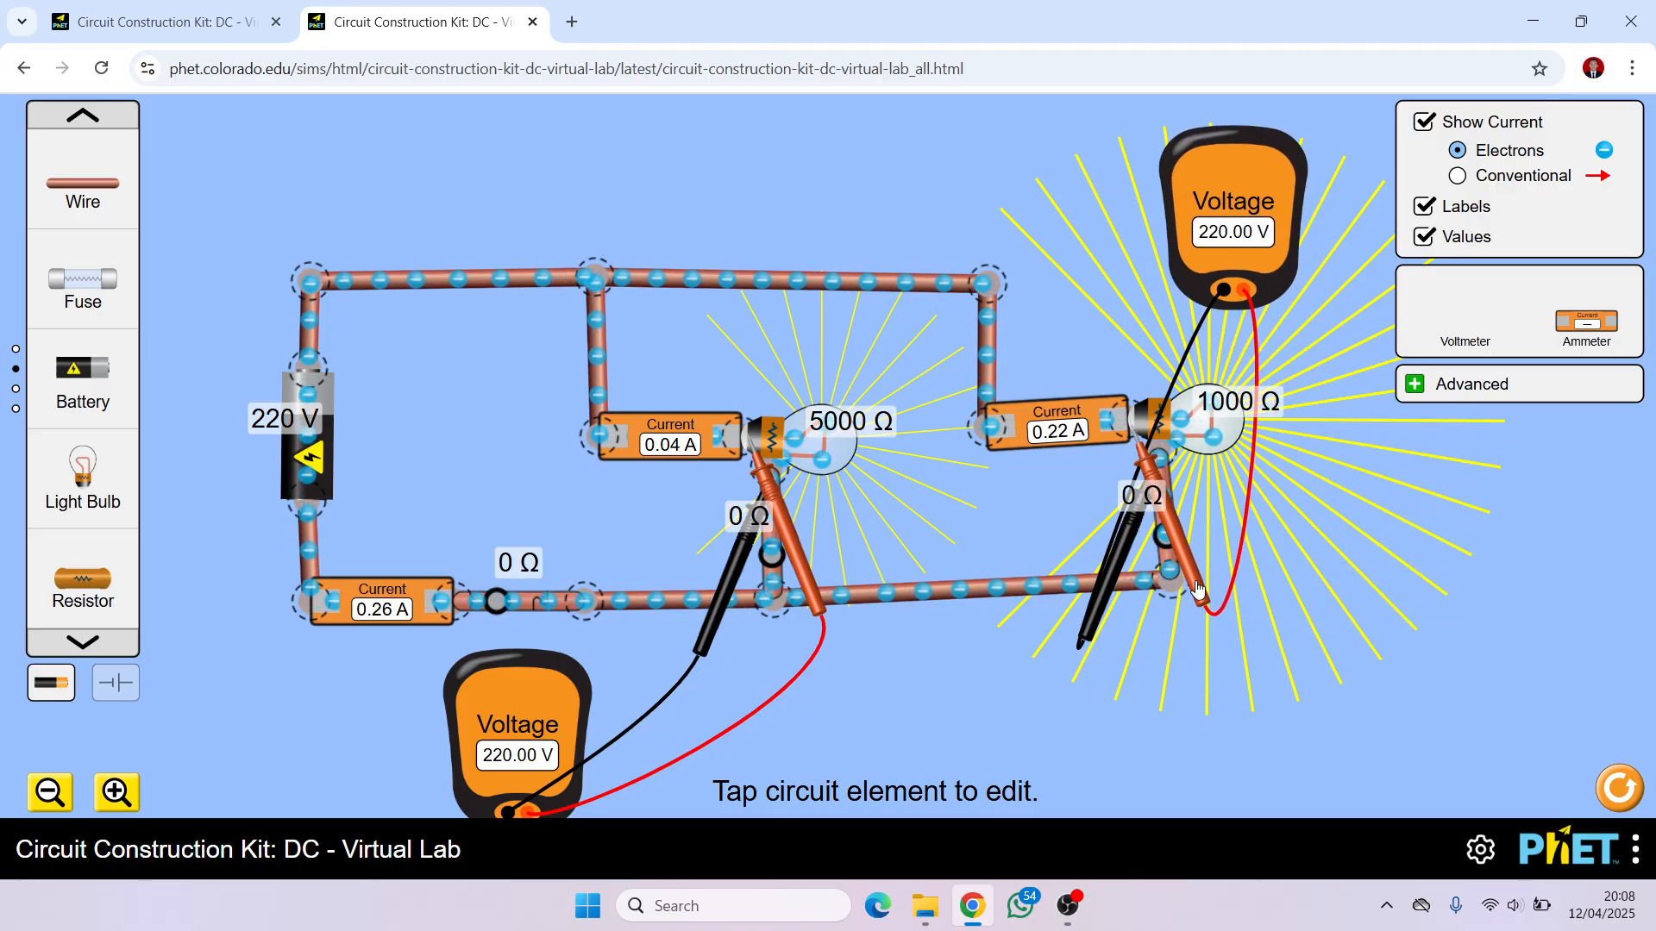
drag(1198, 589, 1181, 331)
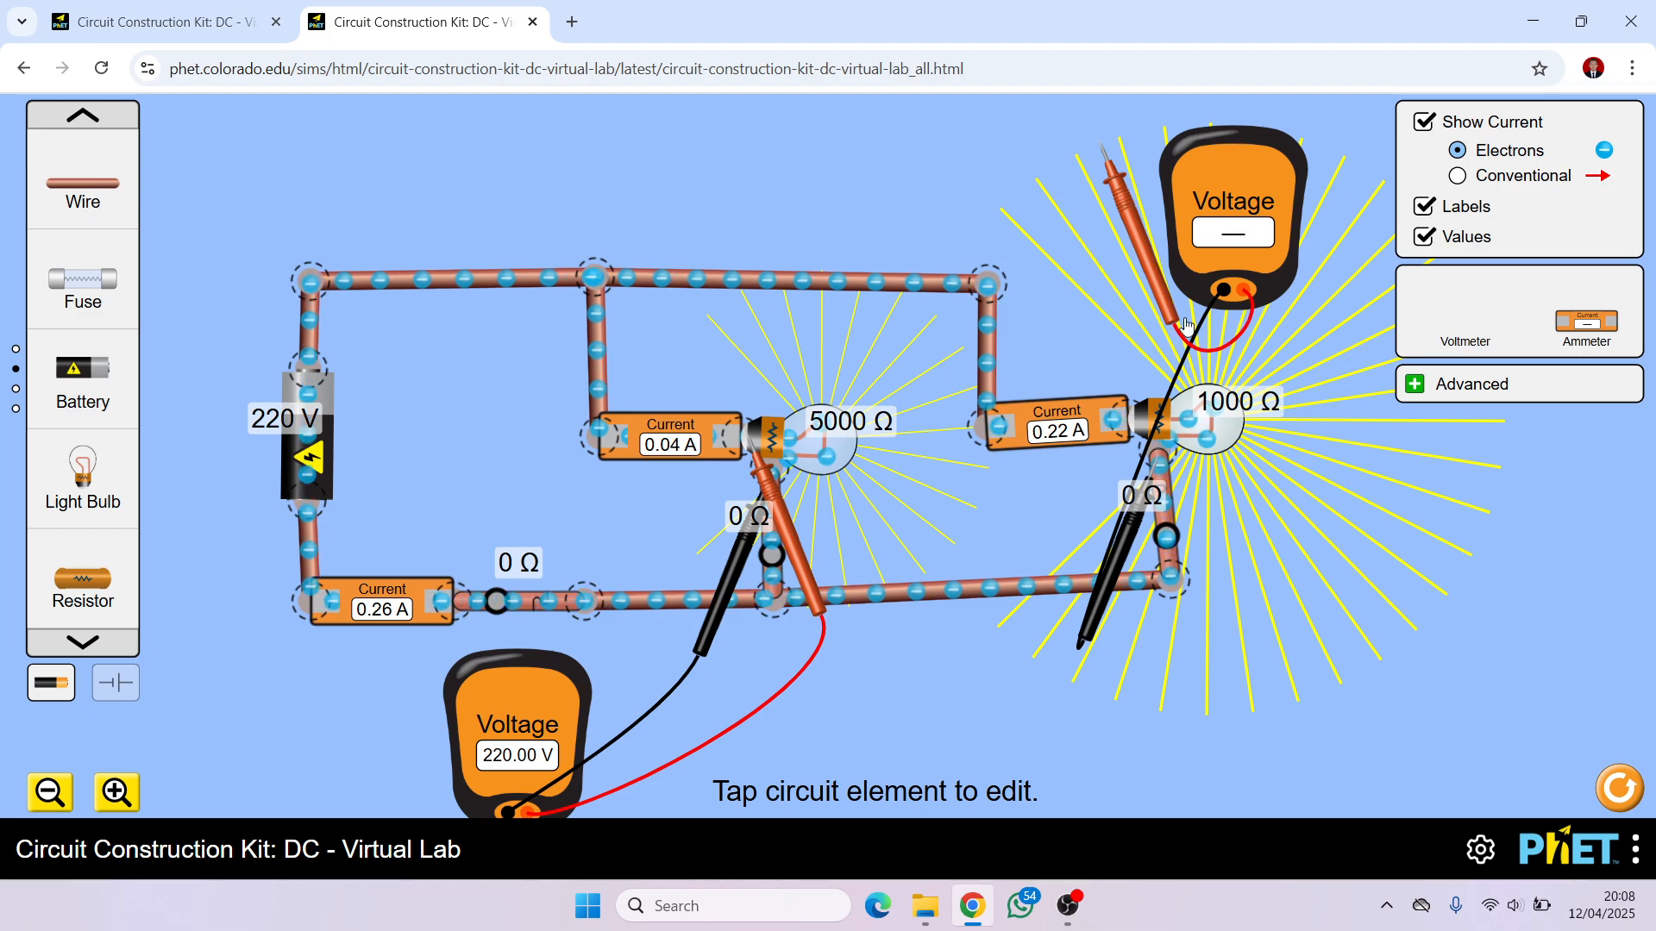
drag(1247, 239, 990, 413)
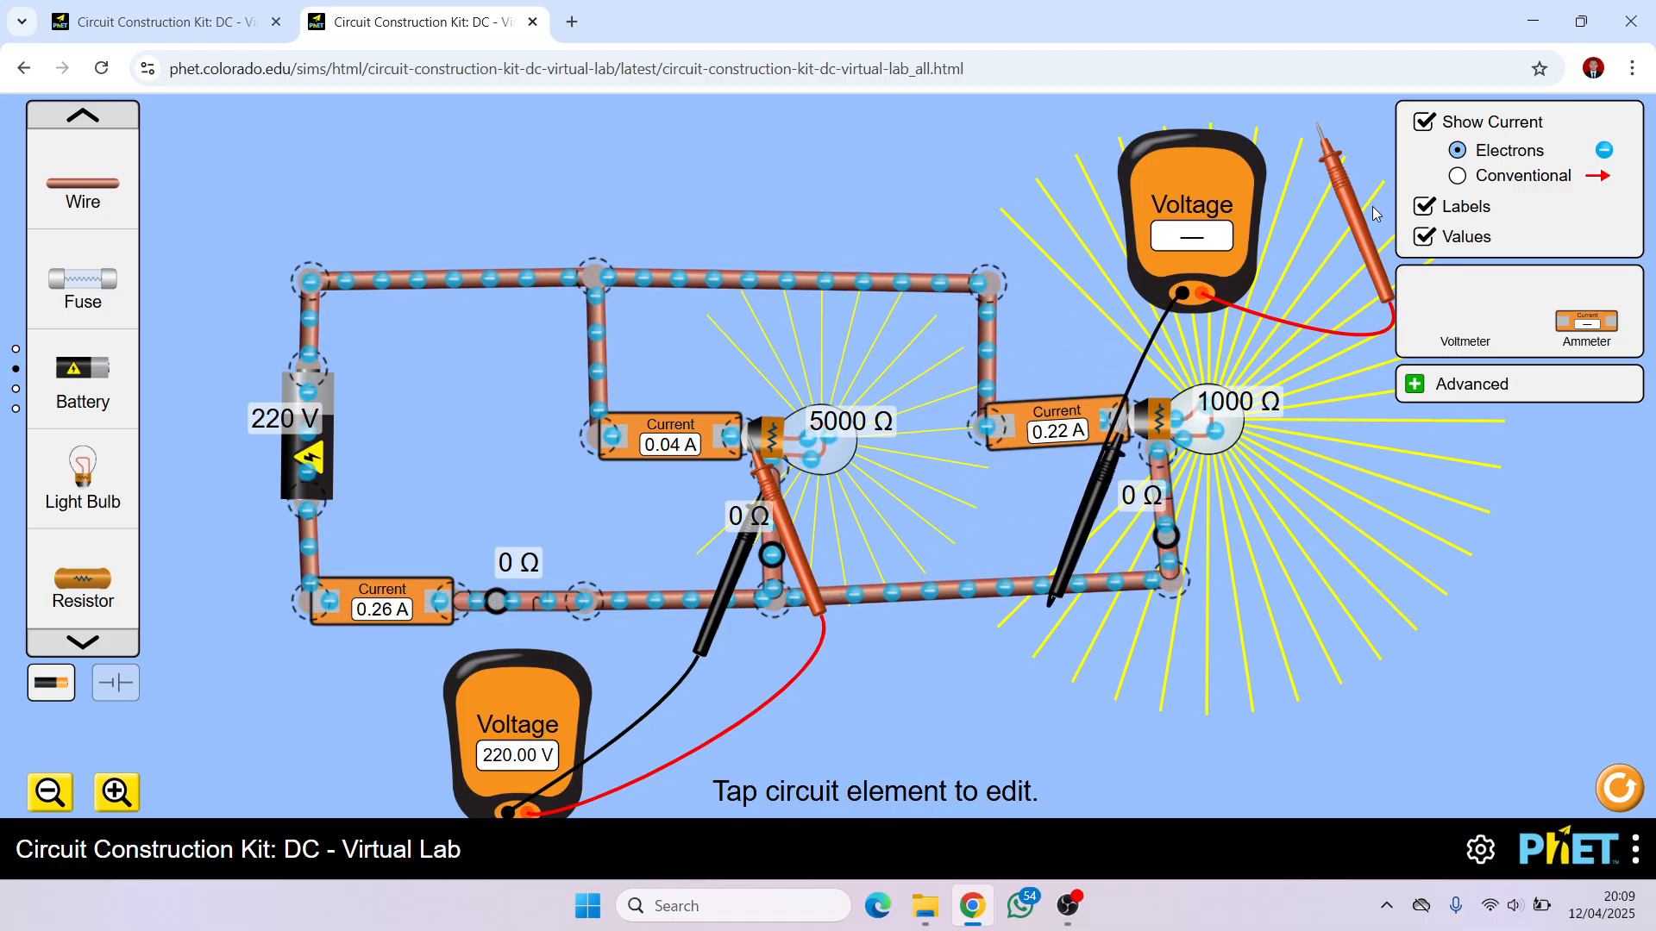
drag(1375, 213, 1164, 541)
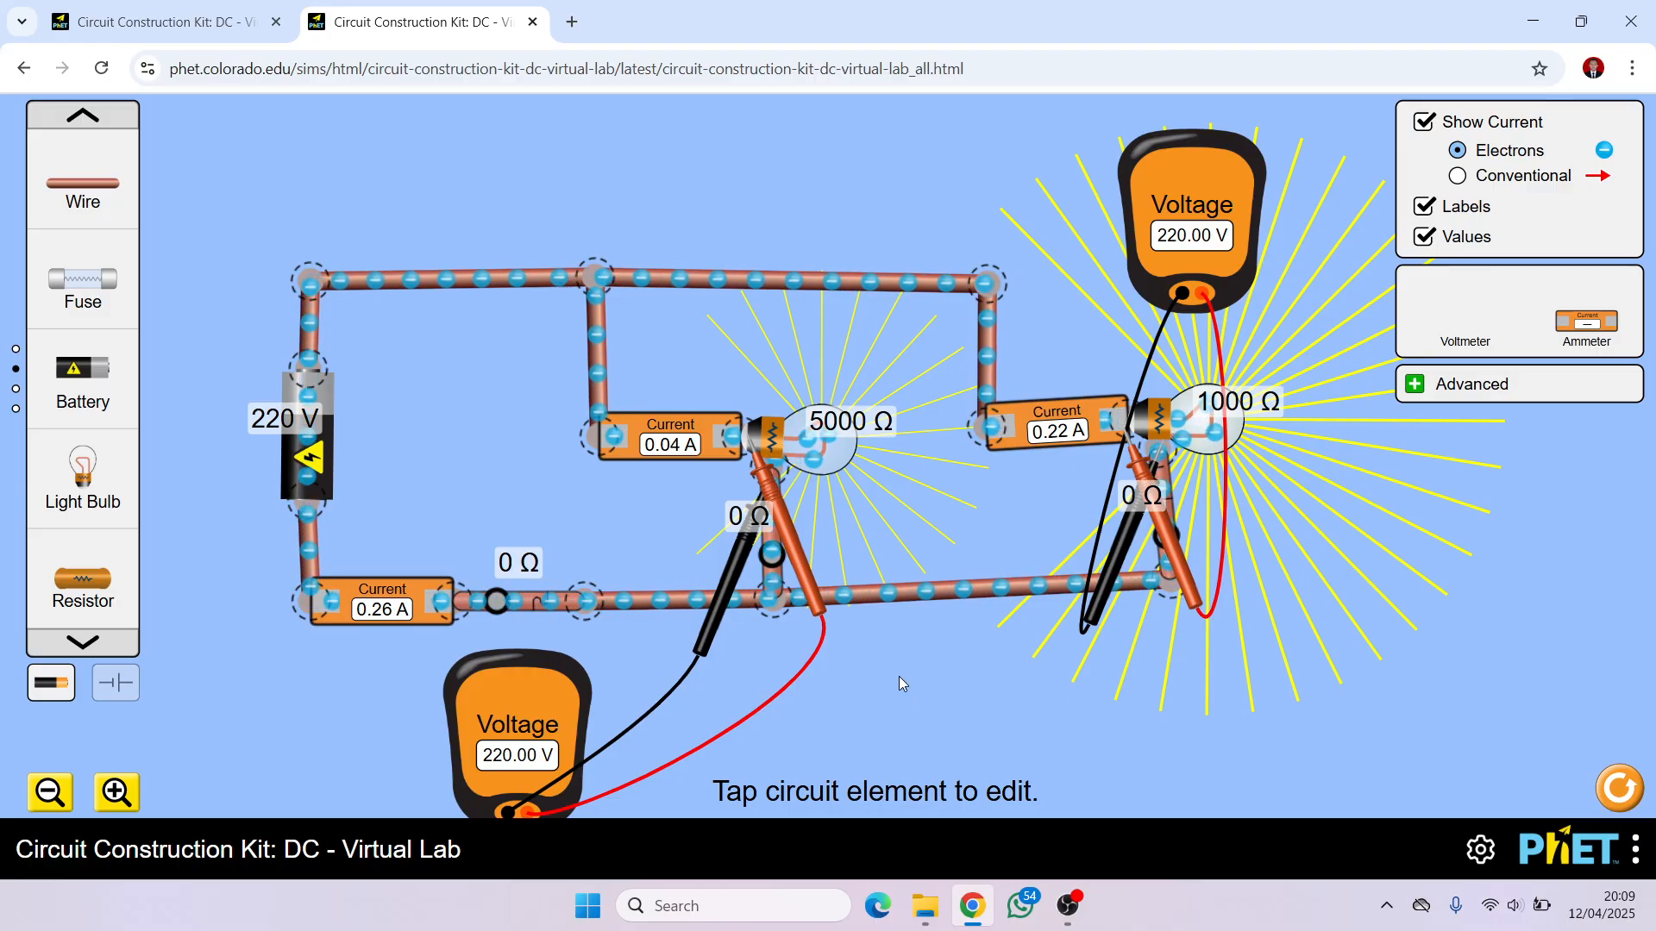
Open the 5000 ohm bulb's switch to compare the meter readings, and close it again.
click(774, 554)
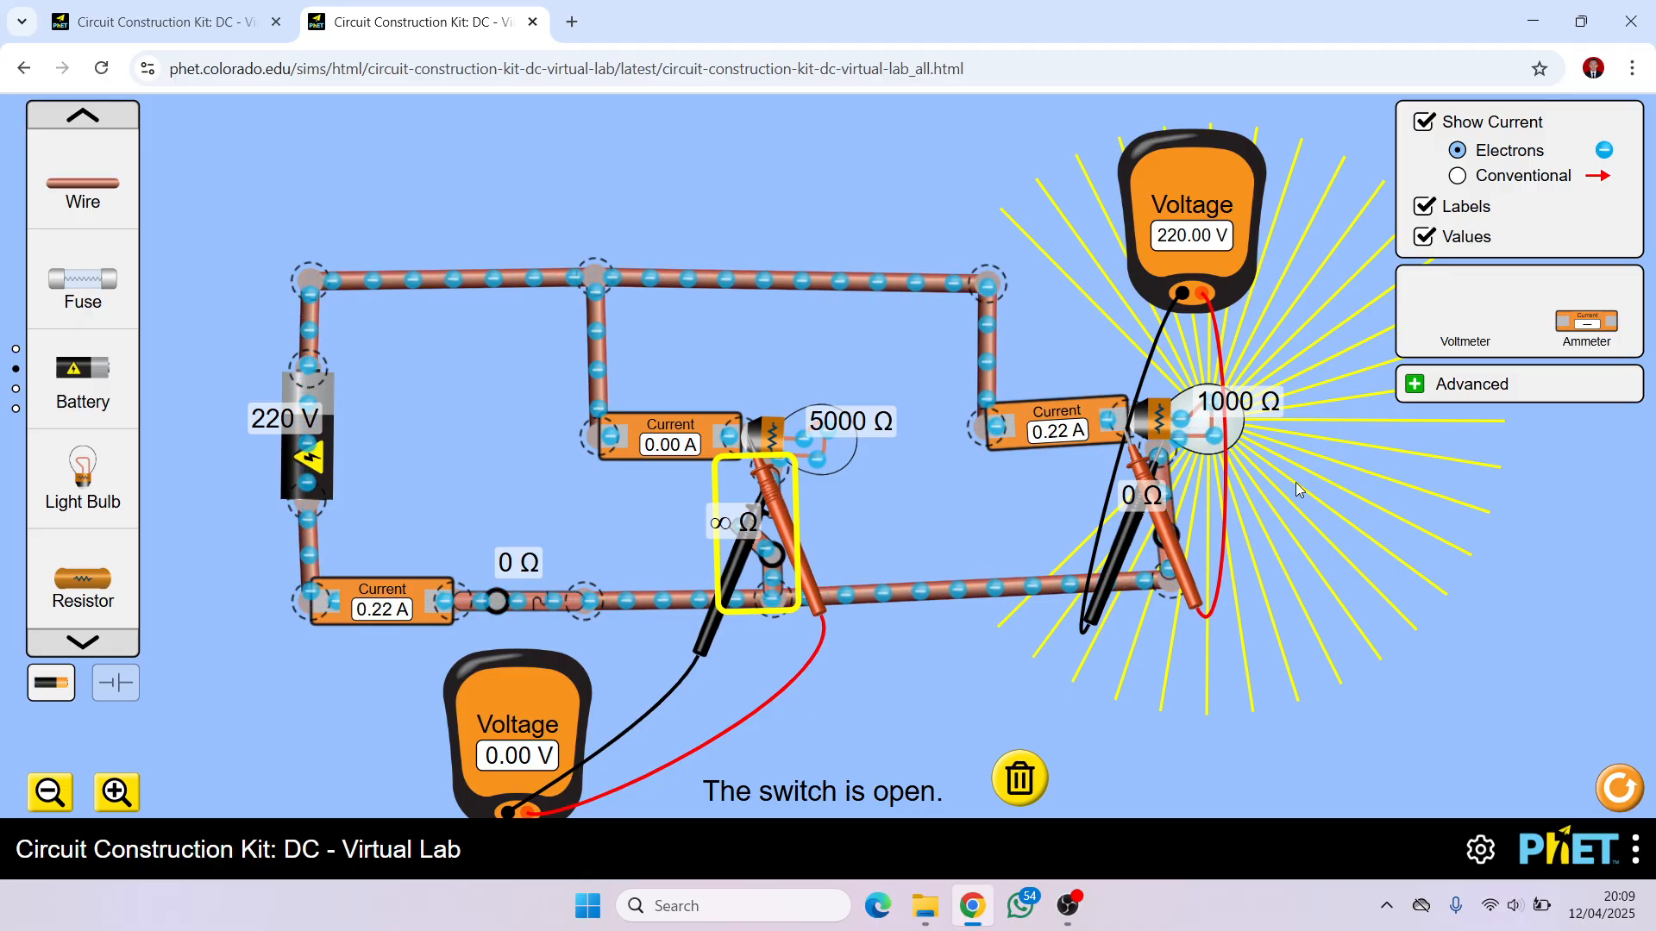
click(738, 525)
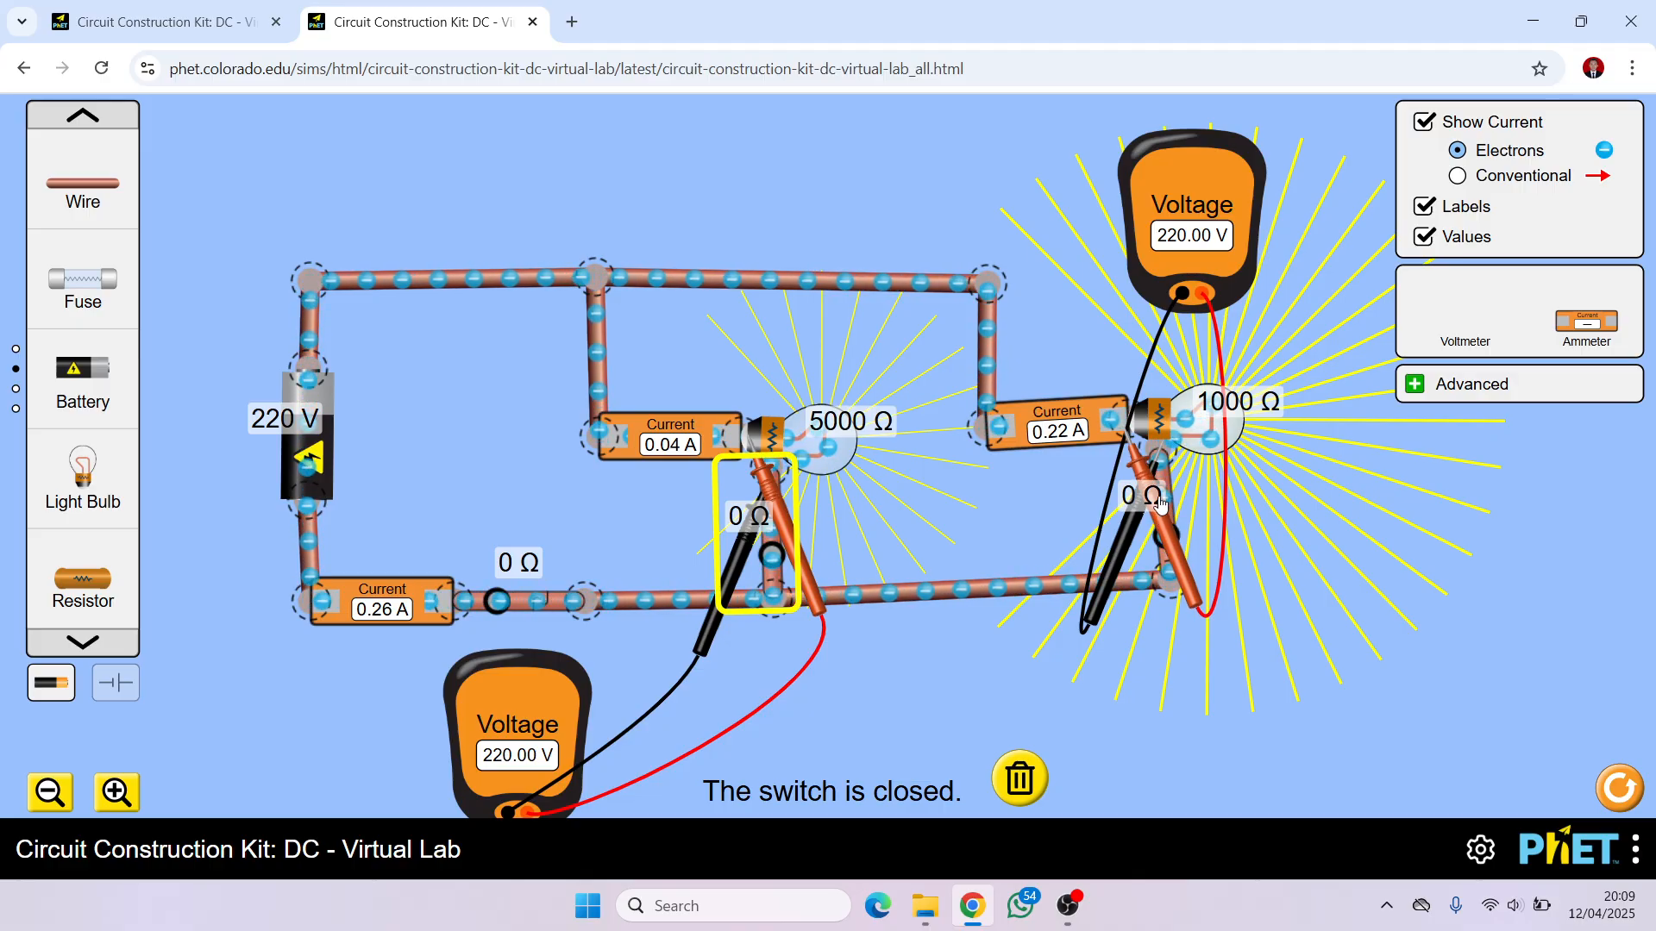
Lift the second voltmeter's red probe off the 1000 ohm bulb, touch it back on, and pull it clear of the circuit.
drag(1163, 539, 1242, 559)
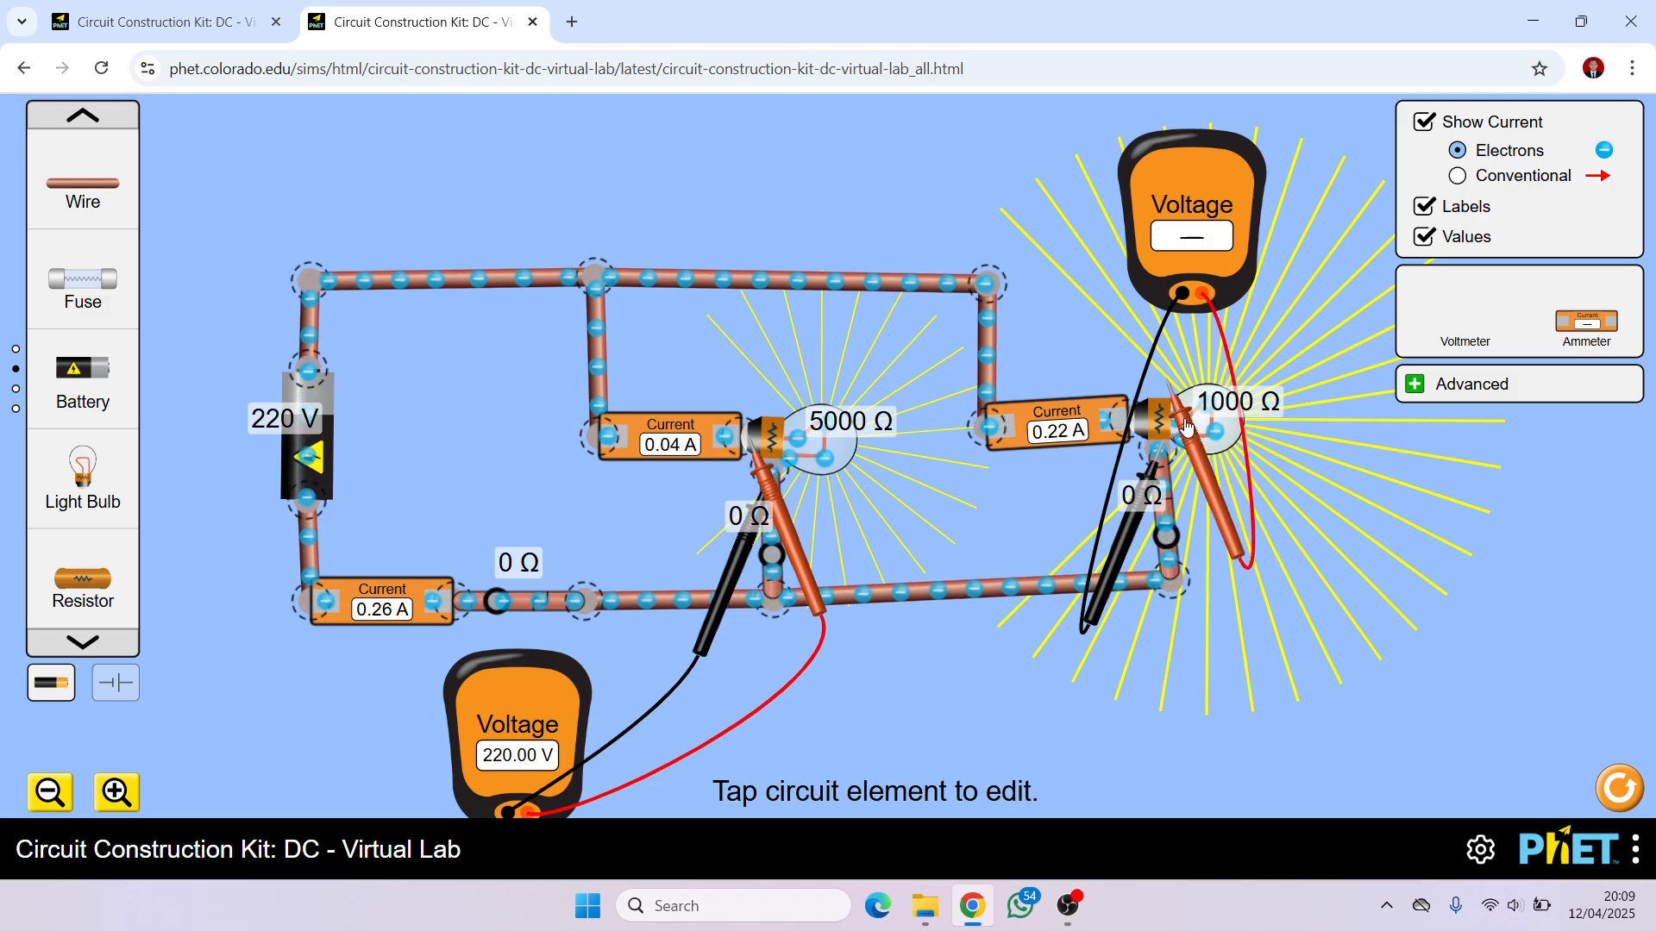
drag(1187, 425, 1214, 589)
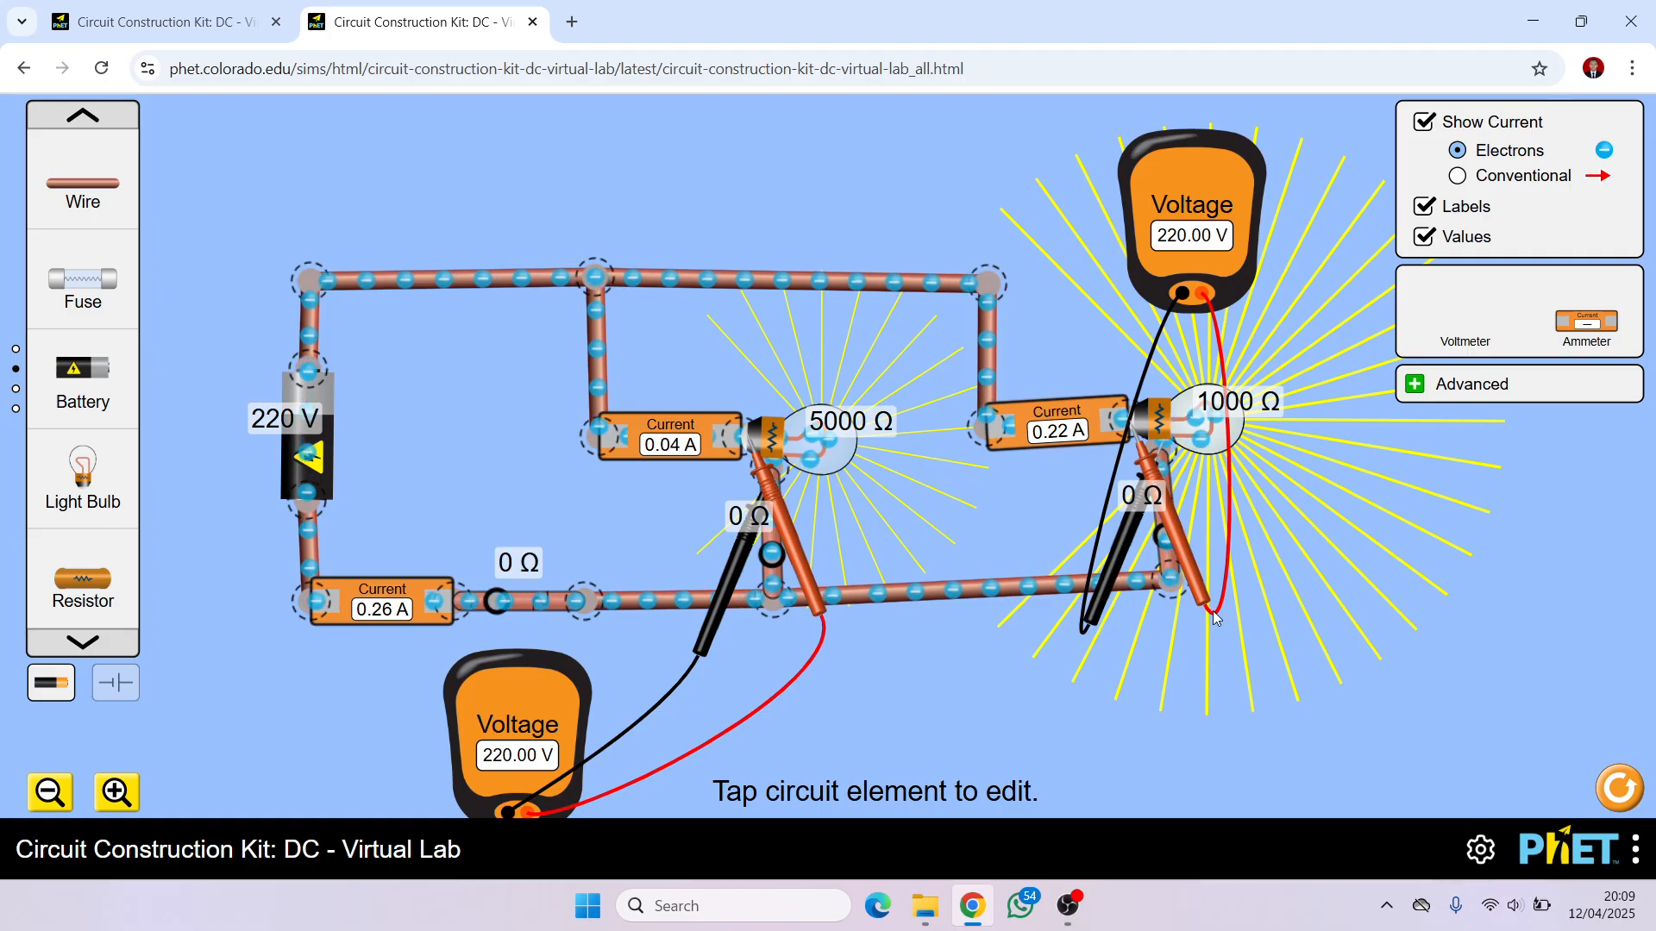
drag(1203, 614, 901, 414)
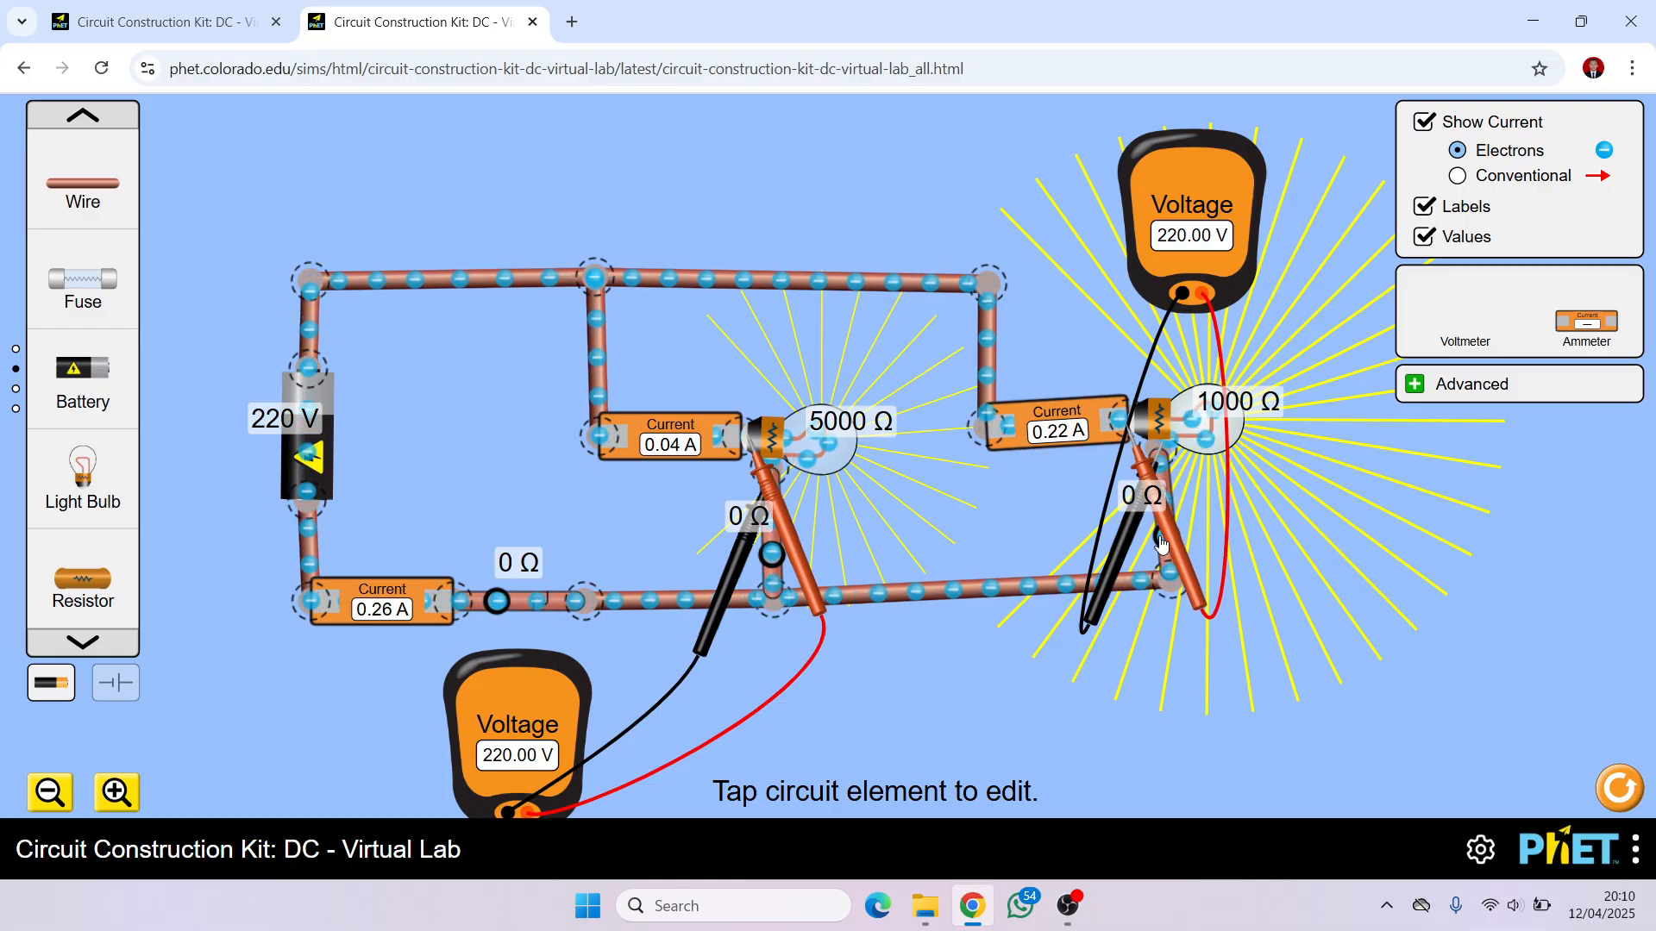
drag(1220, 558, 1466, 569)
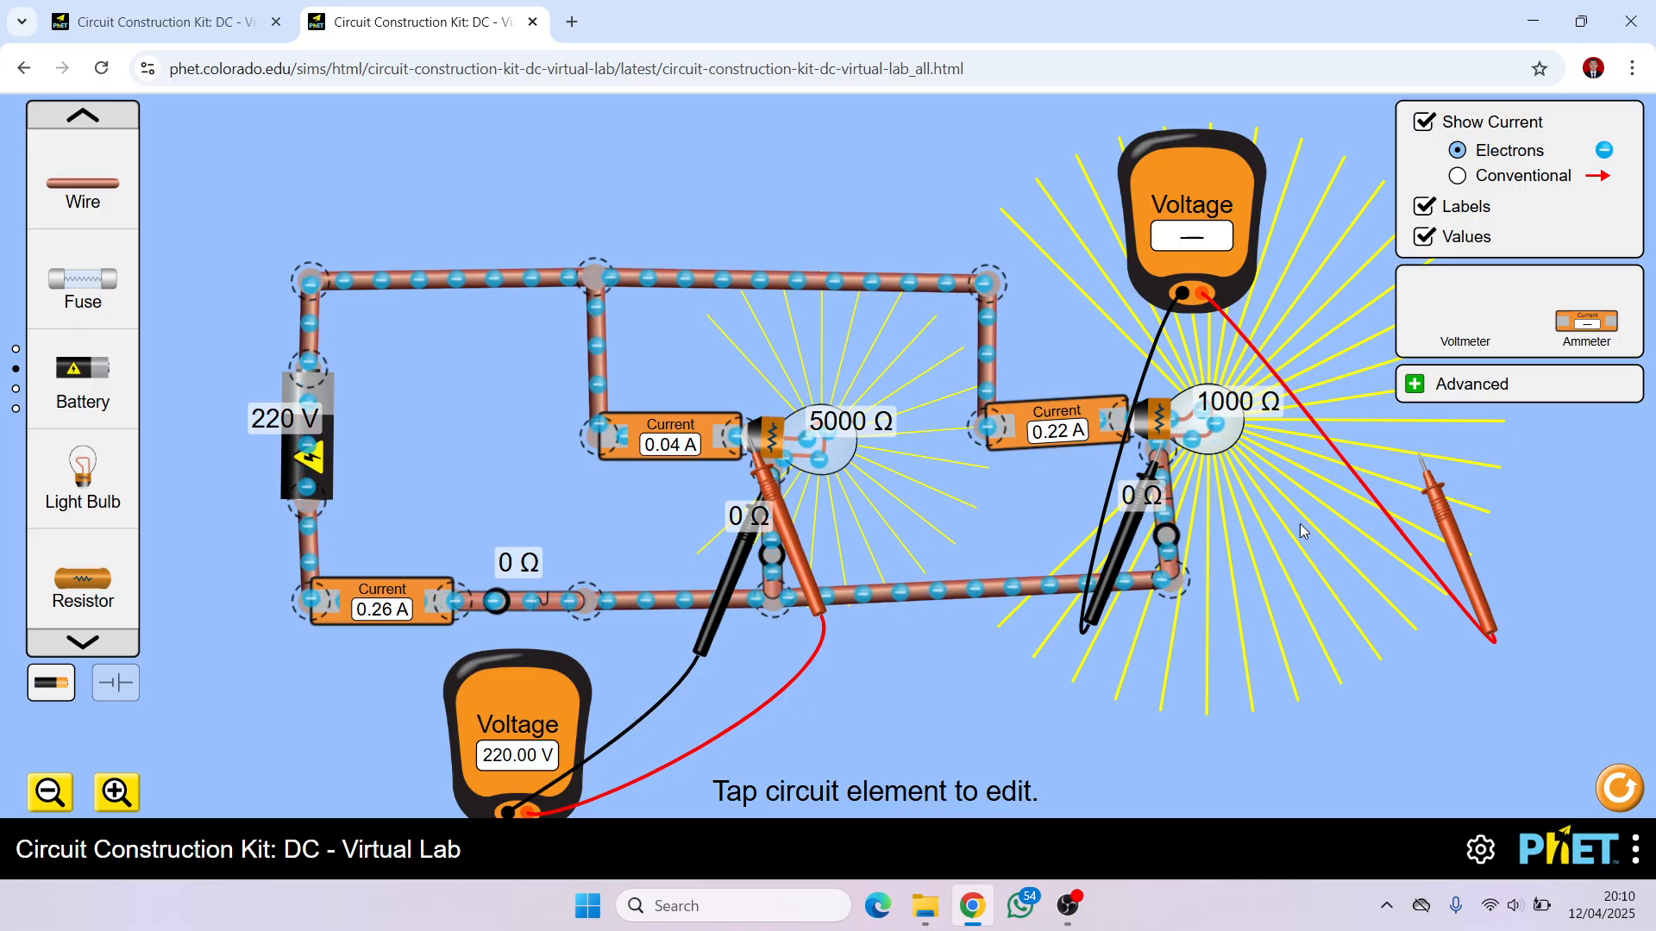
Move the second voltmeter to the upper wire between the two branches and reconnect its black and red probes across the 1000 ohm bulb.
drag(1263, 237, 1080, 233)
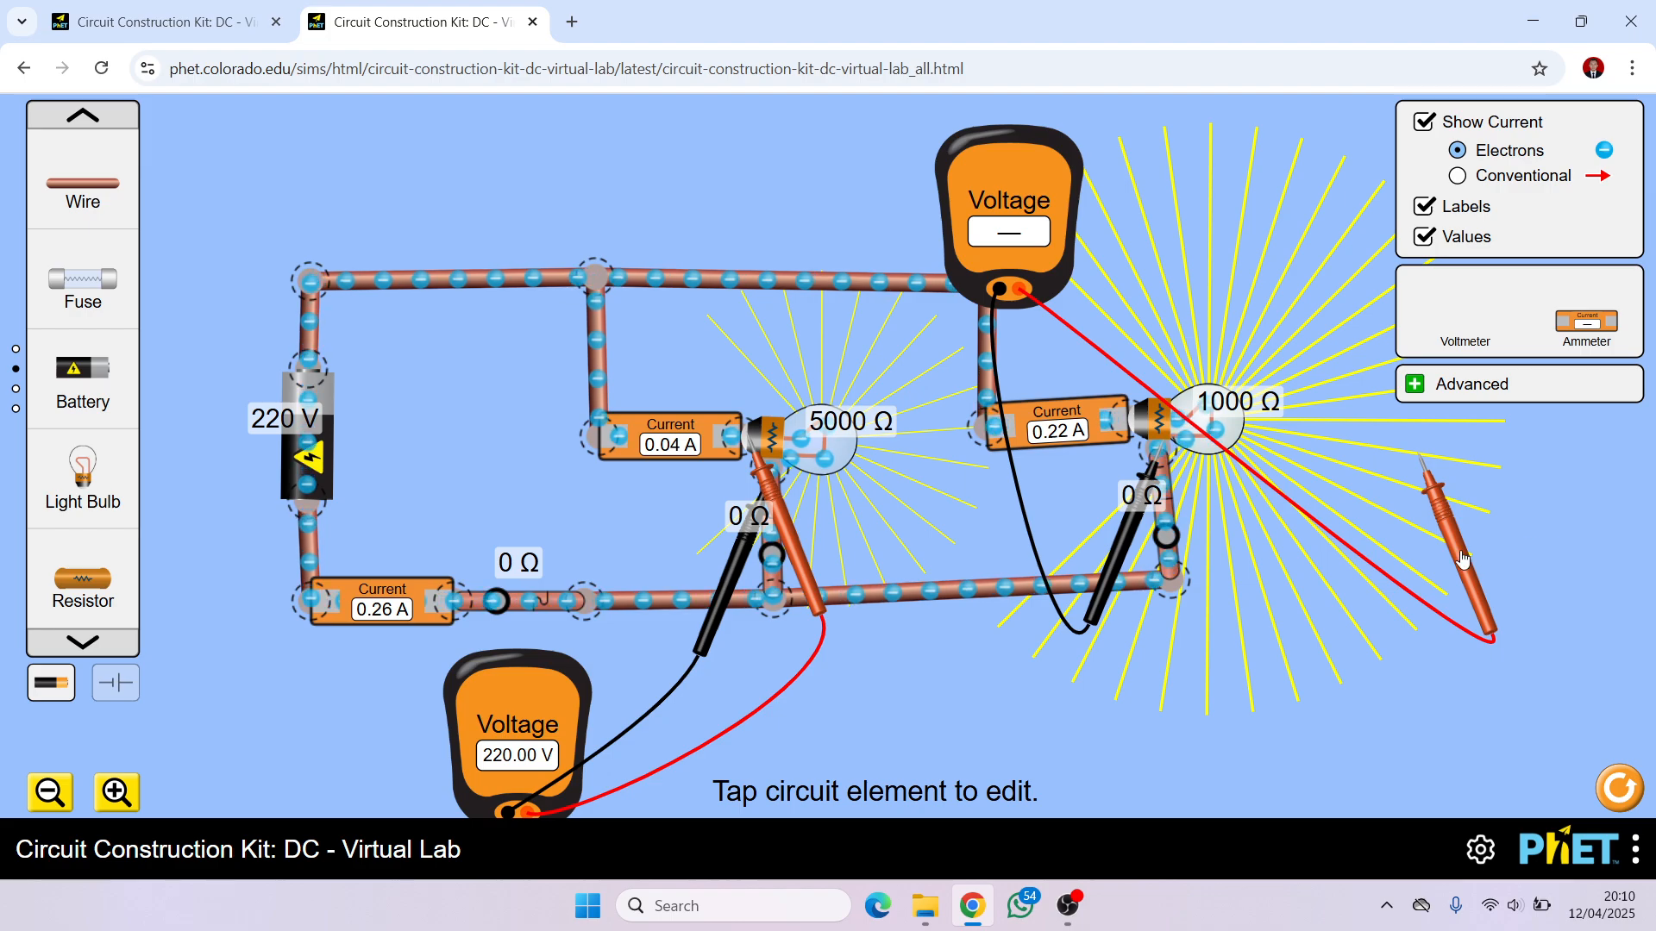
drag(1463, 559, 1164, 556)
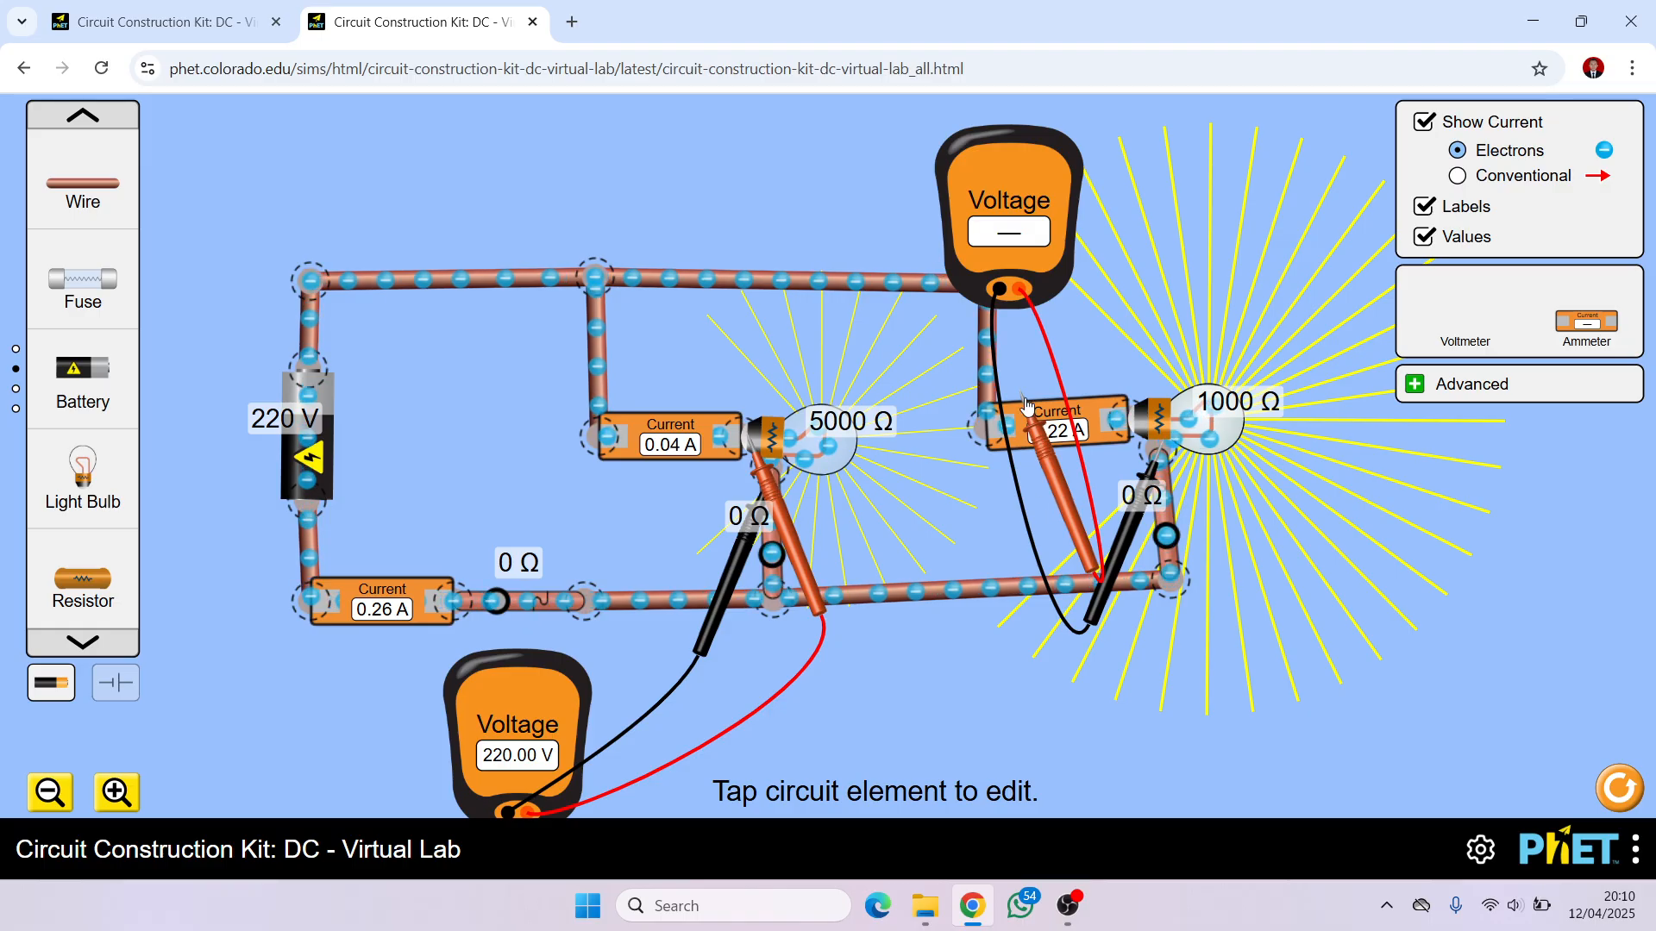
drag(1045, 231, 948, 228)
drag(1040, 171, 1104, 417)
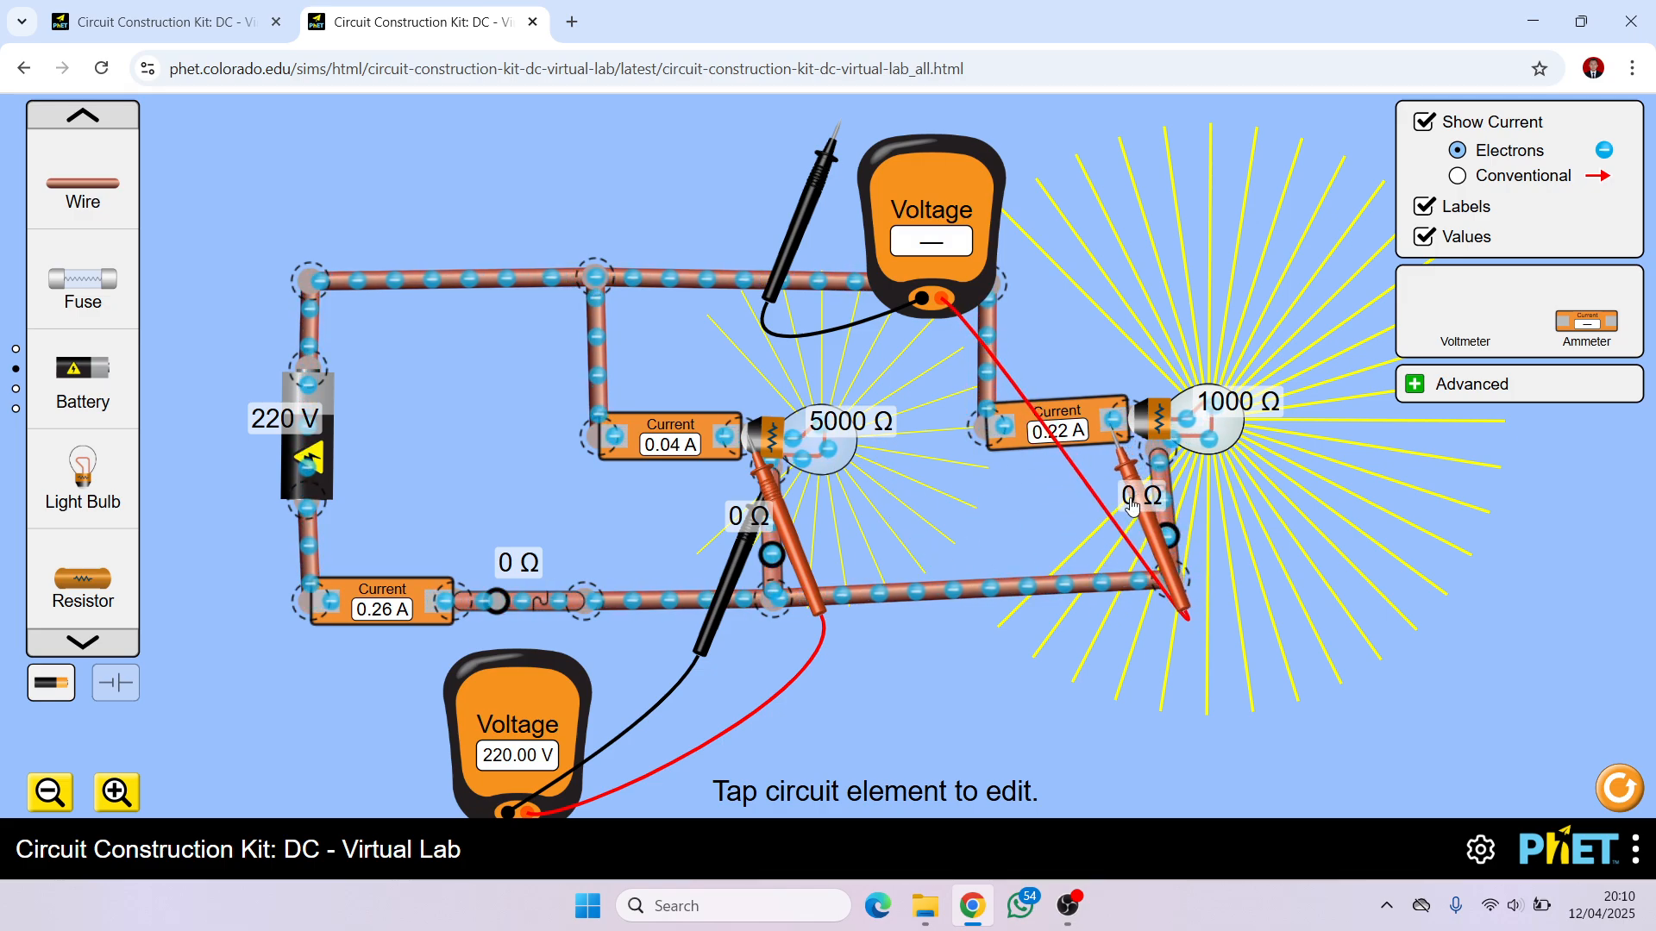
drag(1132, 507, 1141, 501)
drag(783, 261, 1100, 584)
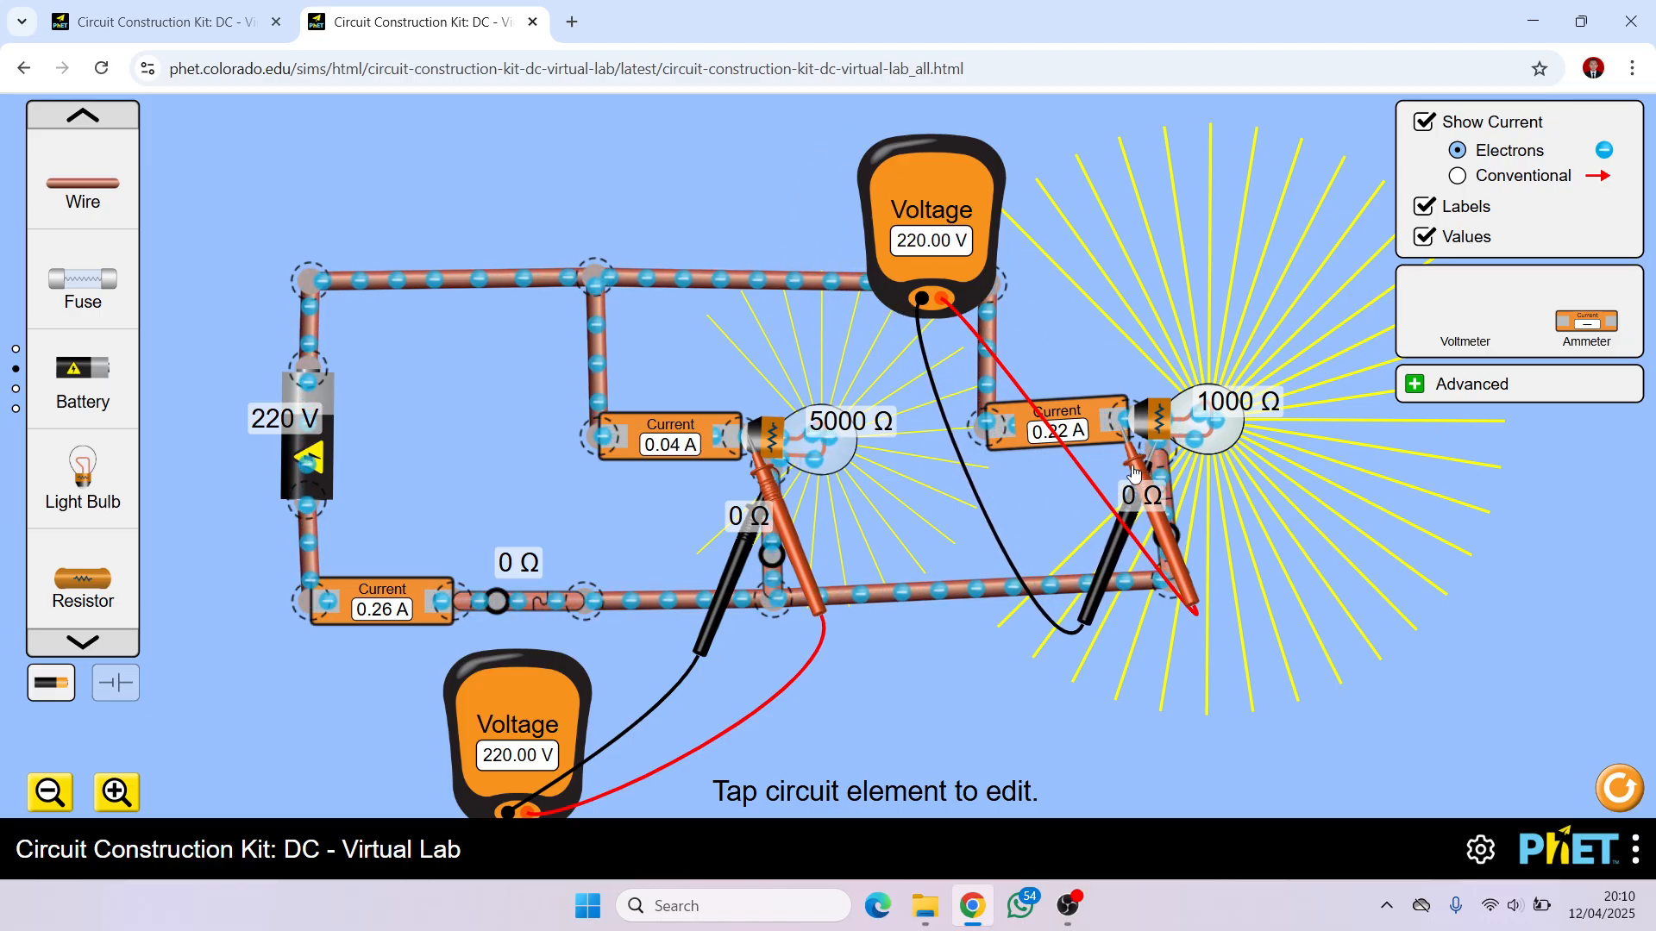
drag(1159, 454, 1164, 455)
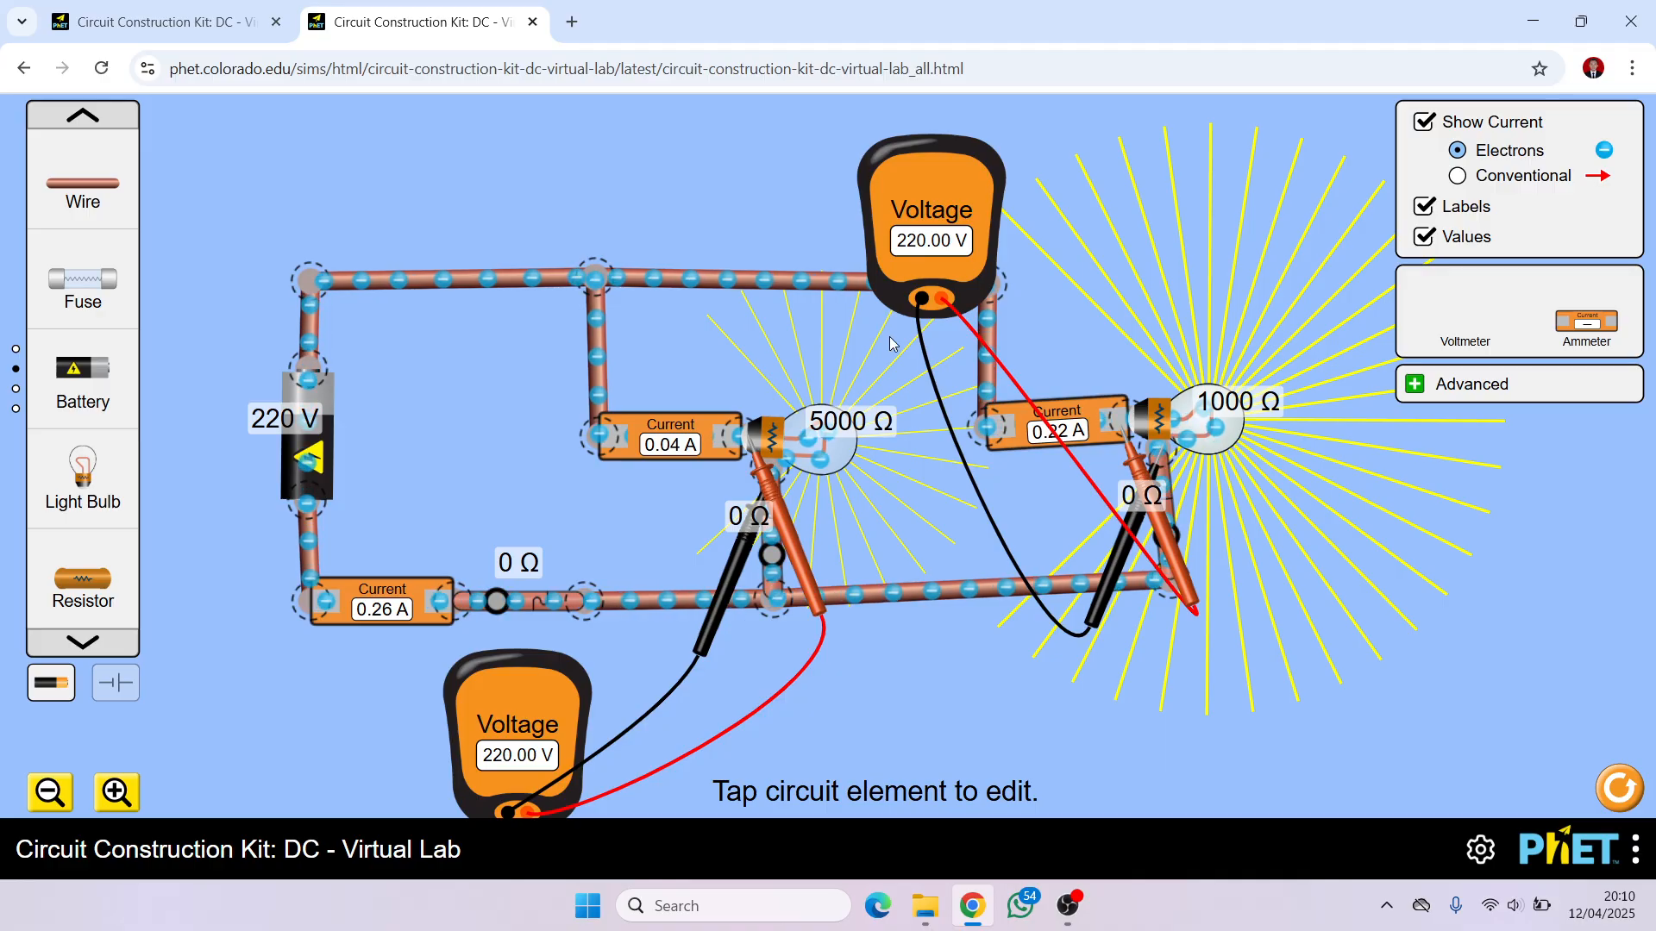
Place the second voltmeter below the lower wire between the branches and readjust both probes on the 1000 ohm bulb's terminals.
drag(924, 306, 966, 804)
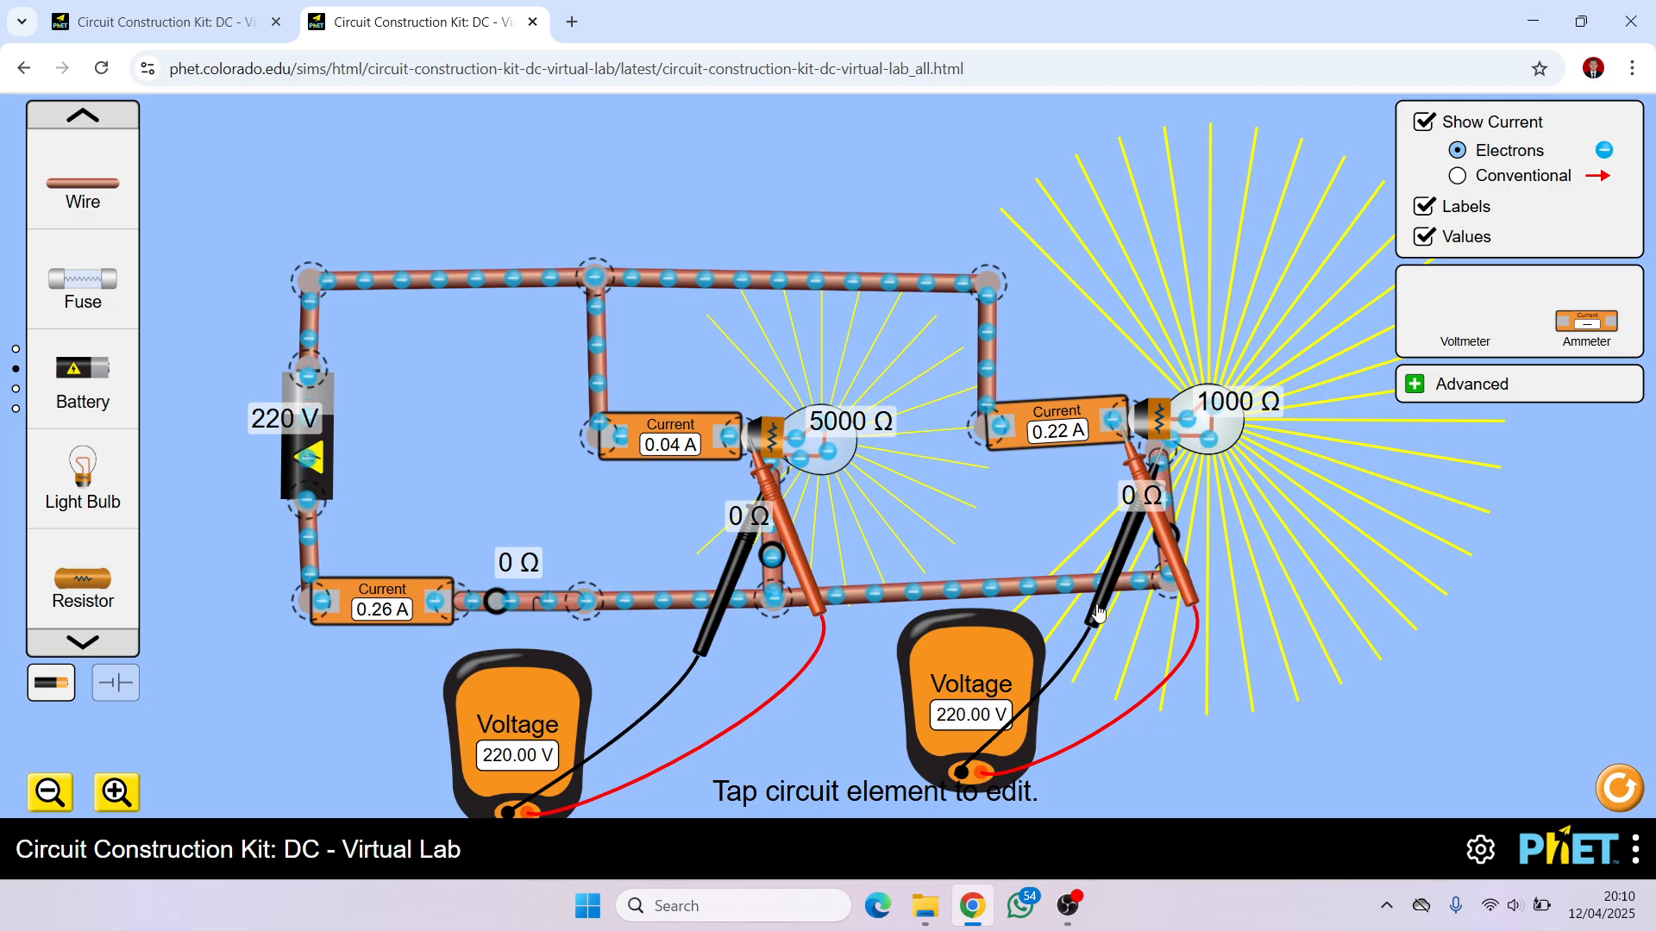
drag(1098, 612, 1086, 616)
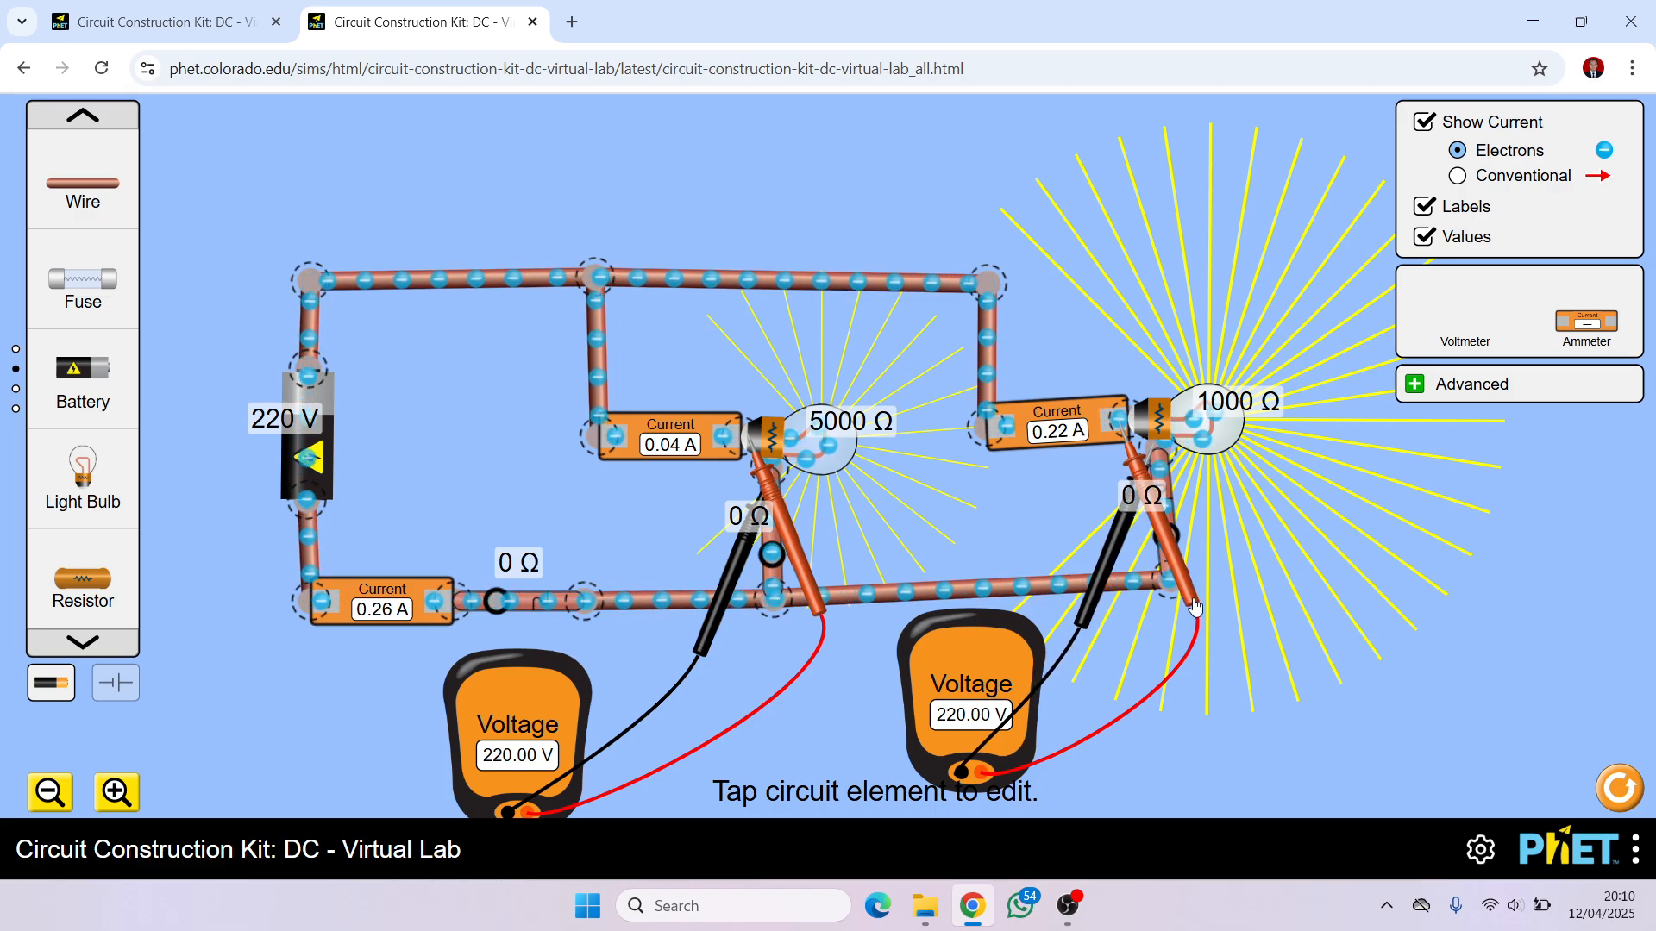
drag(1194, 608, 1050, 576)
drag(1045, 468, 1083, 468)
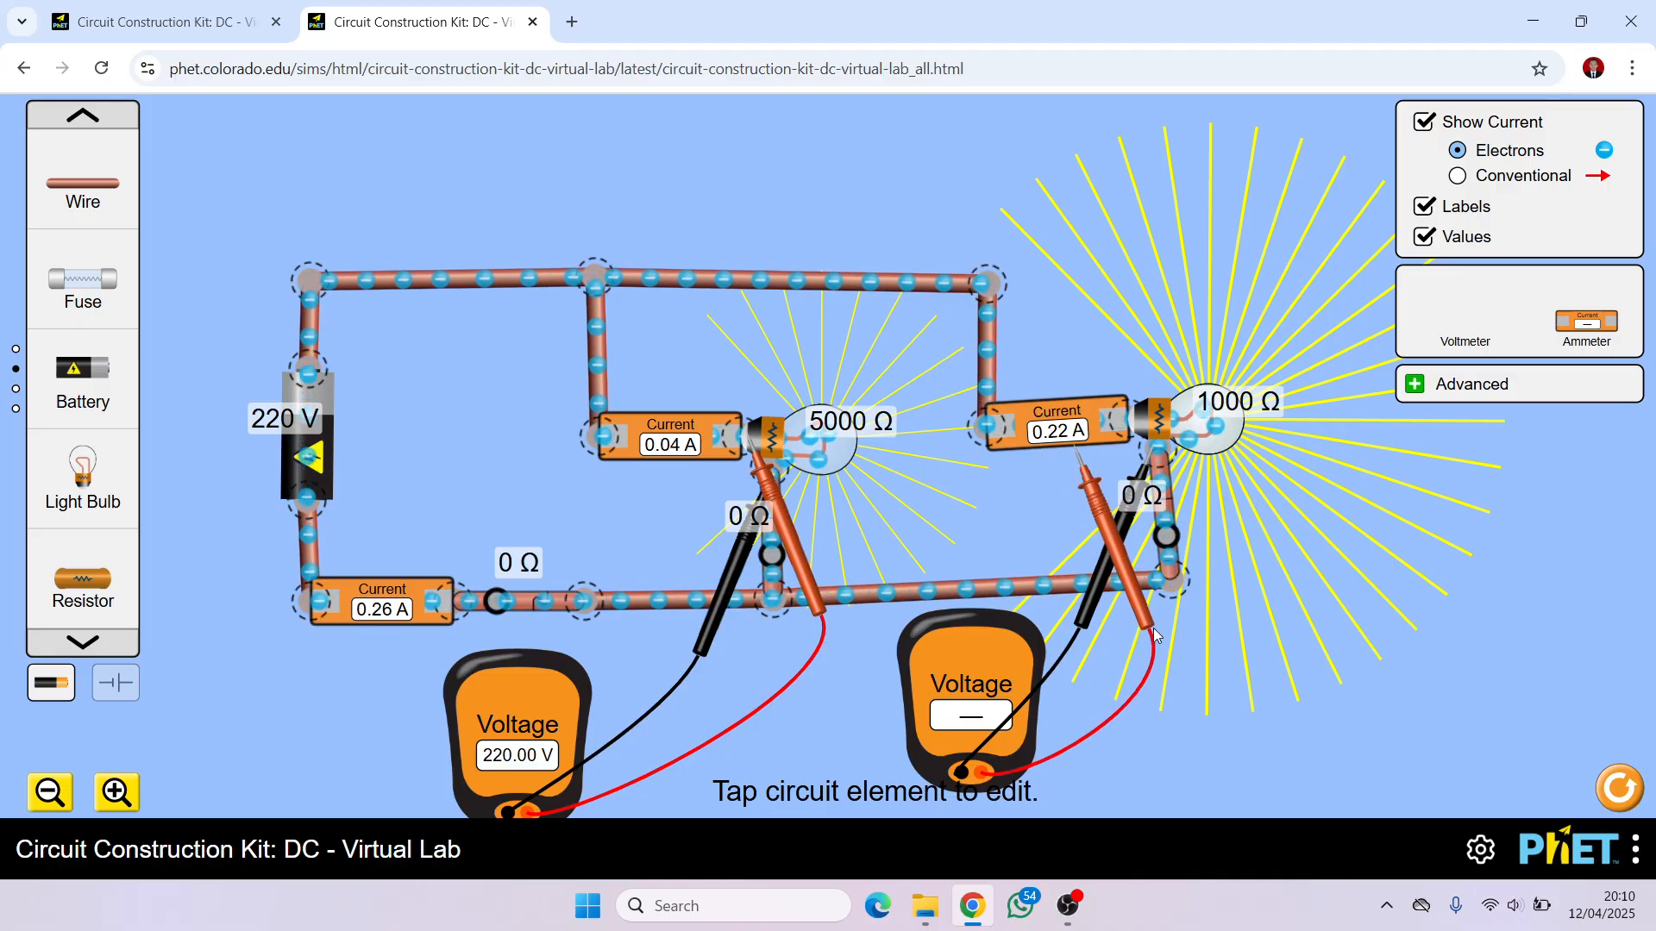
drag(1154, 634, 1197, 601)
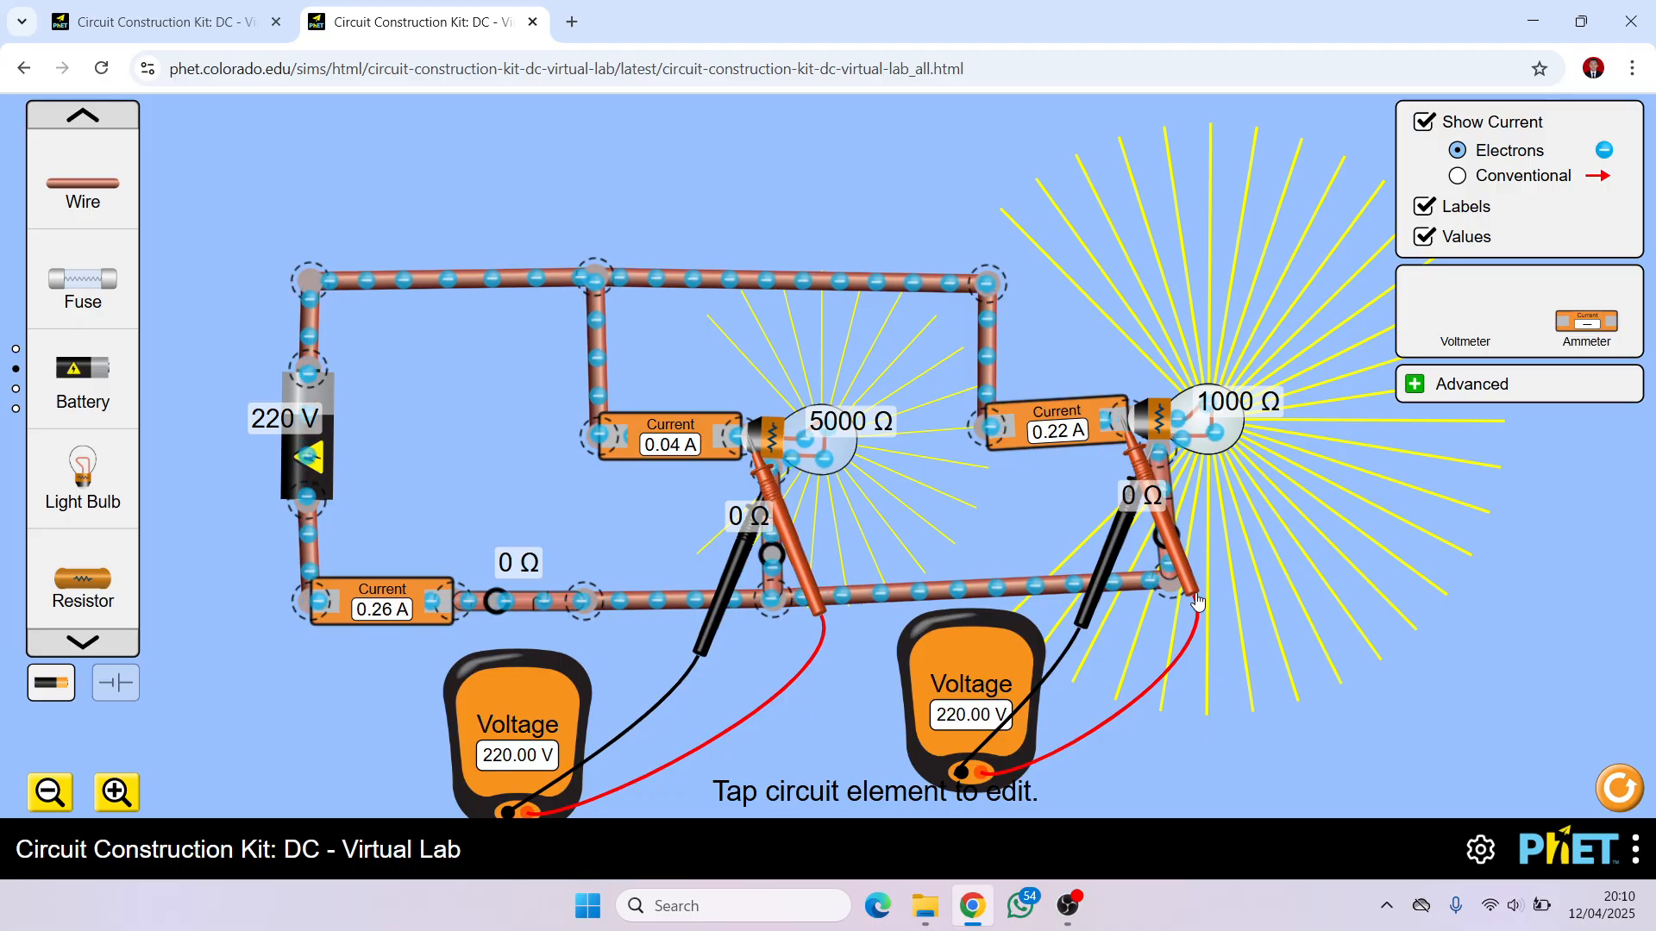
Toggle the two branch switches, mainly the 1000 ohm bulb's, to compare the meter readings, leaving both switches closed.
click(1175, 518)
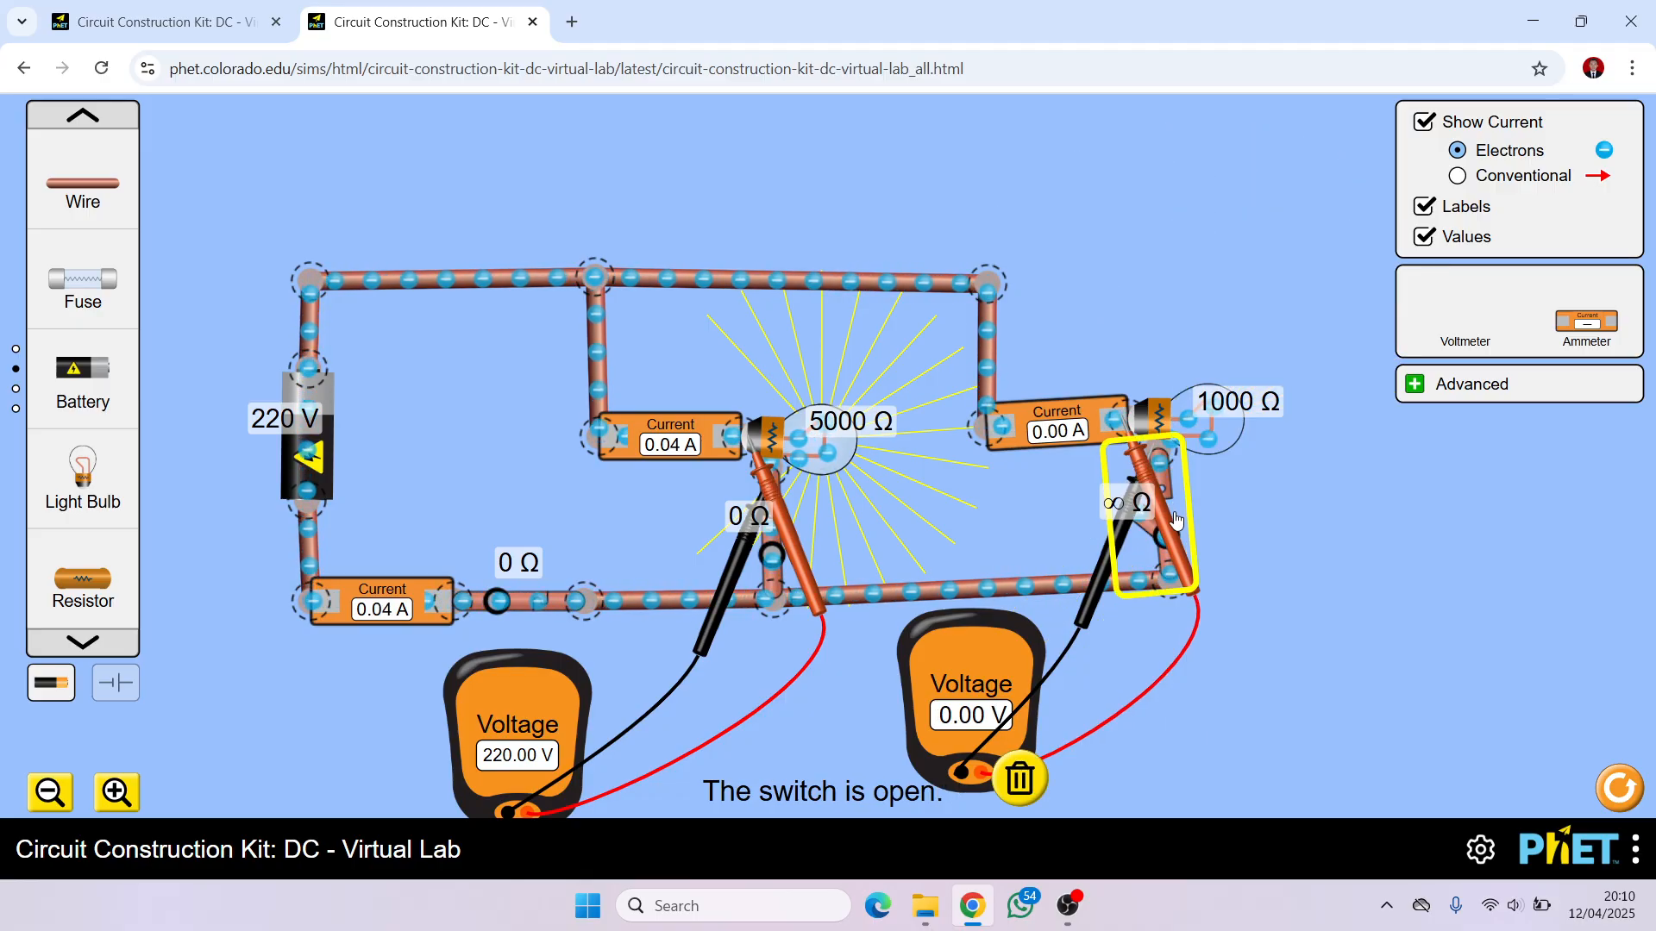
click(1178, 520)
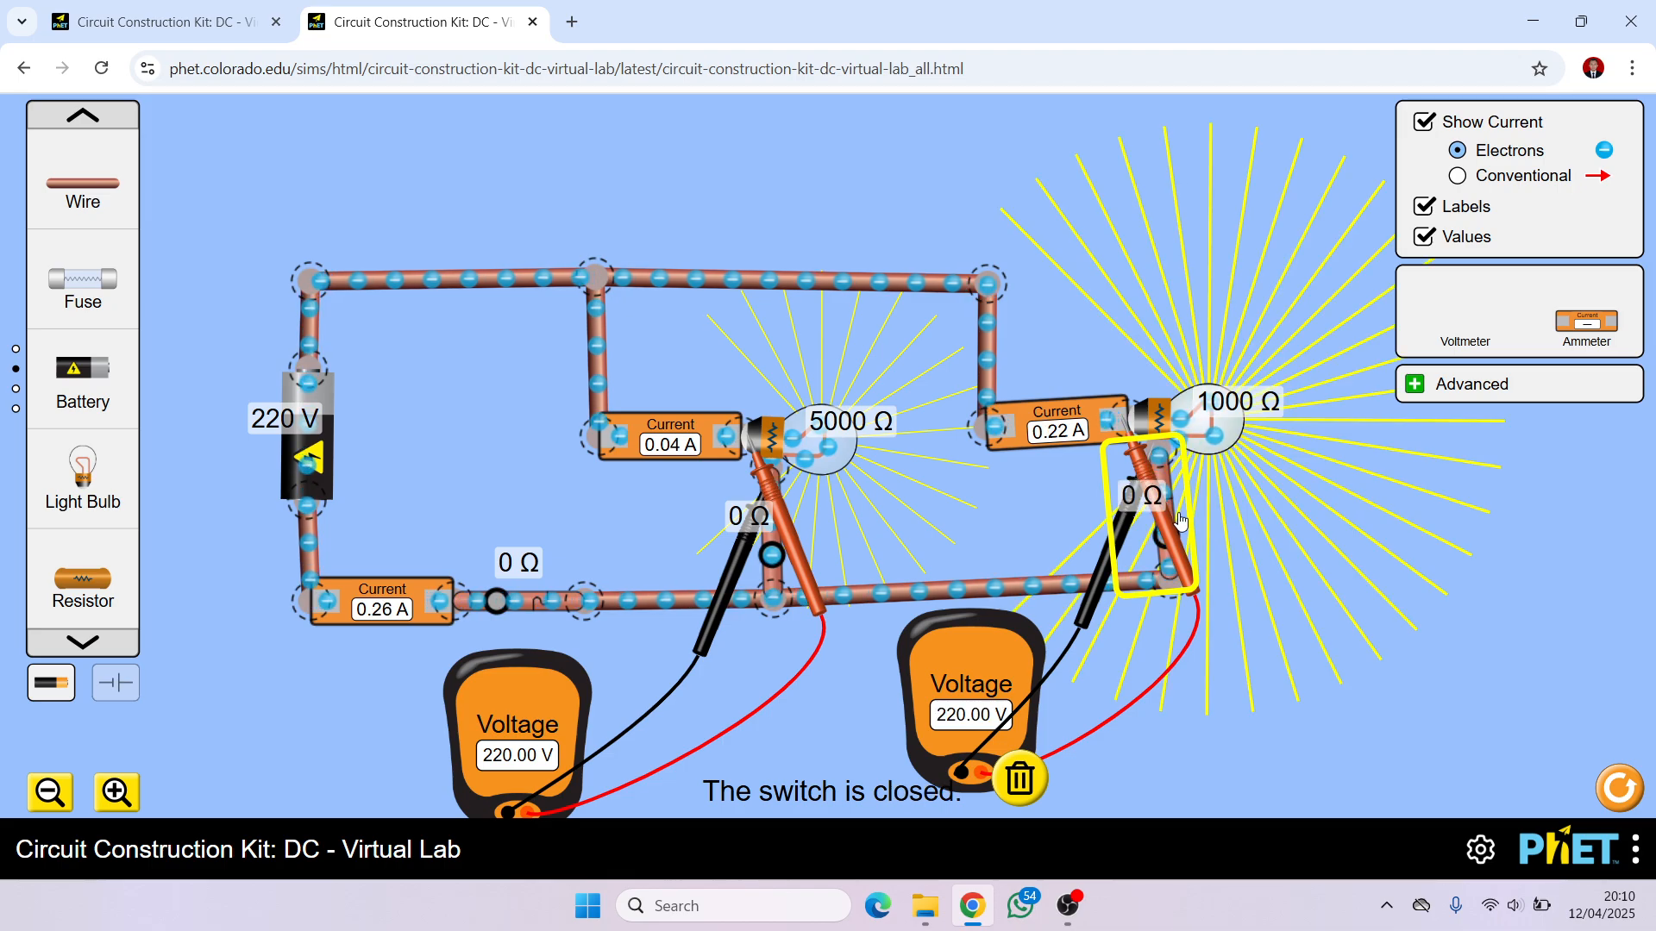
click(1179, 516)
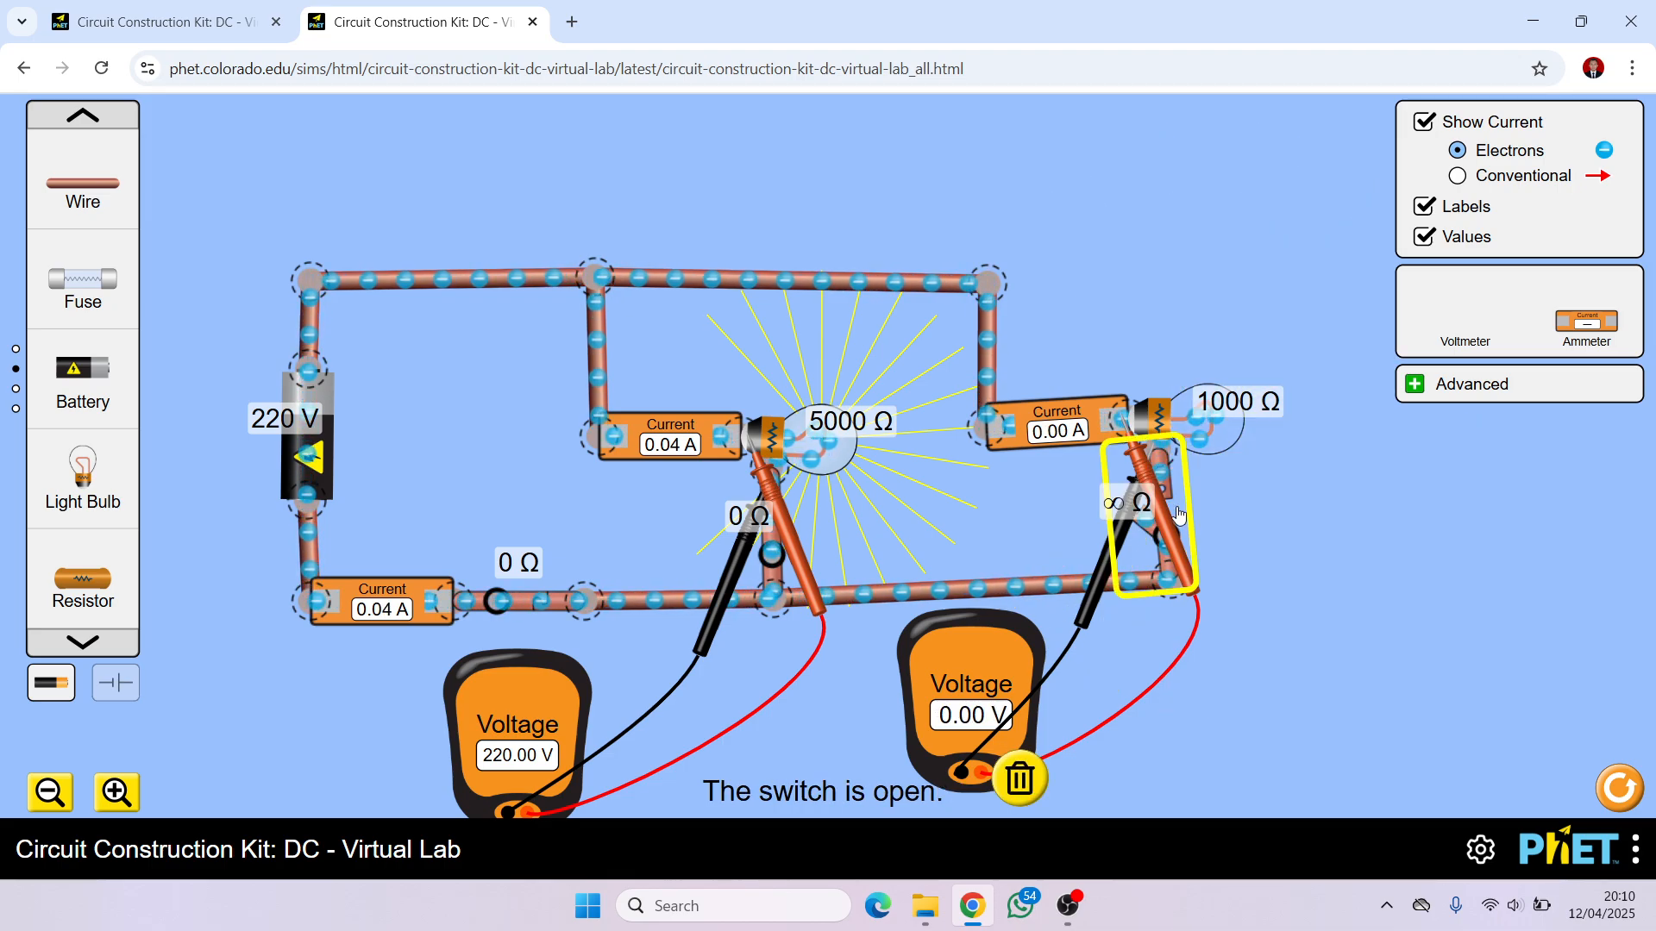
click(765, 533)
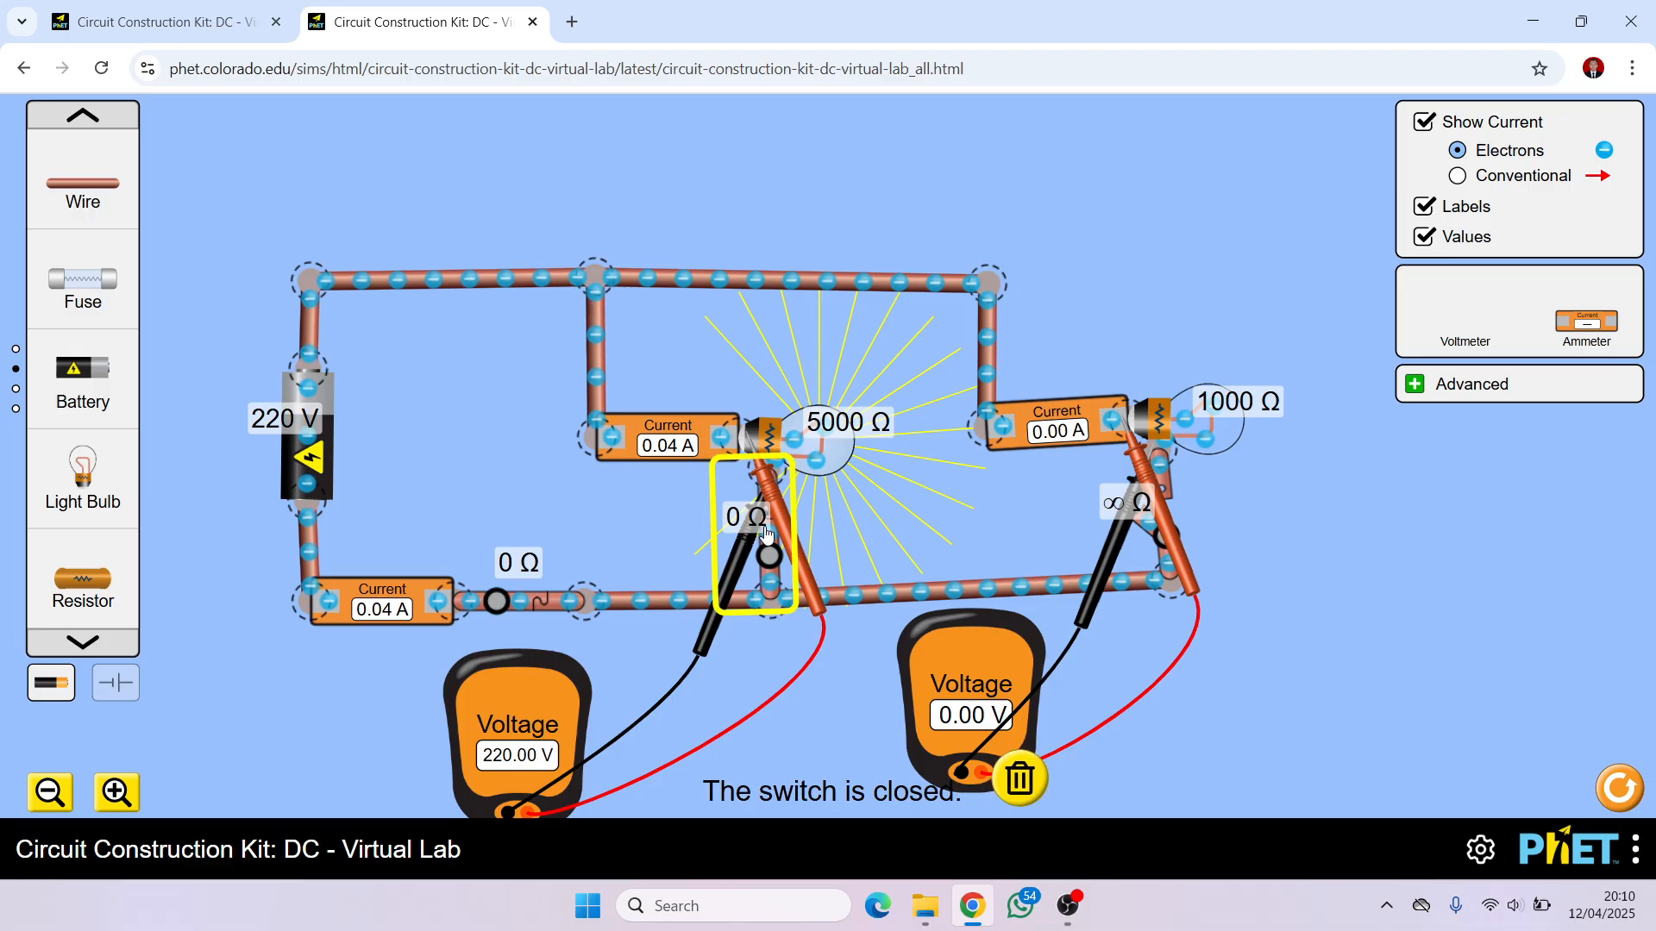
click(1154, 526)
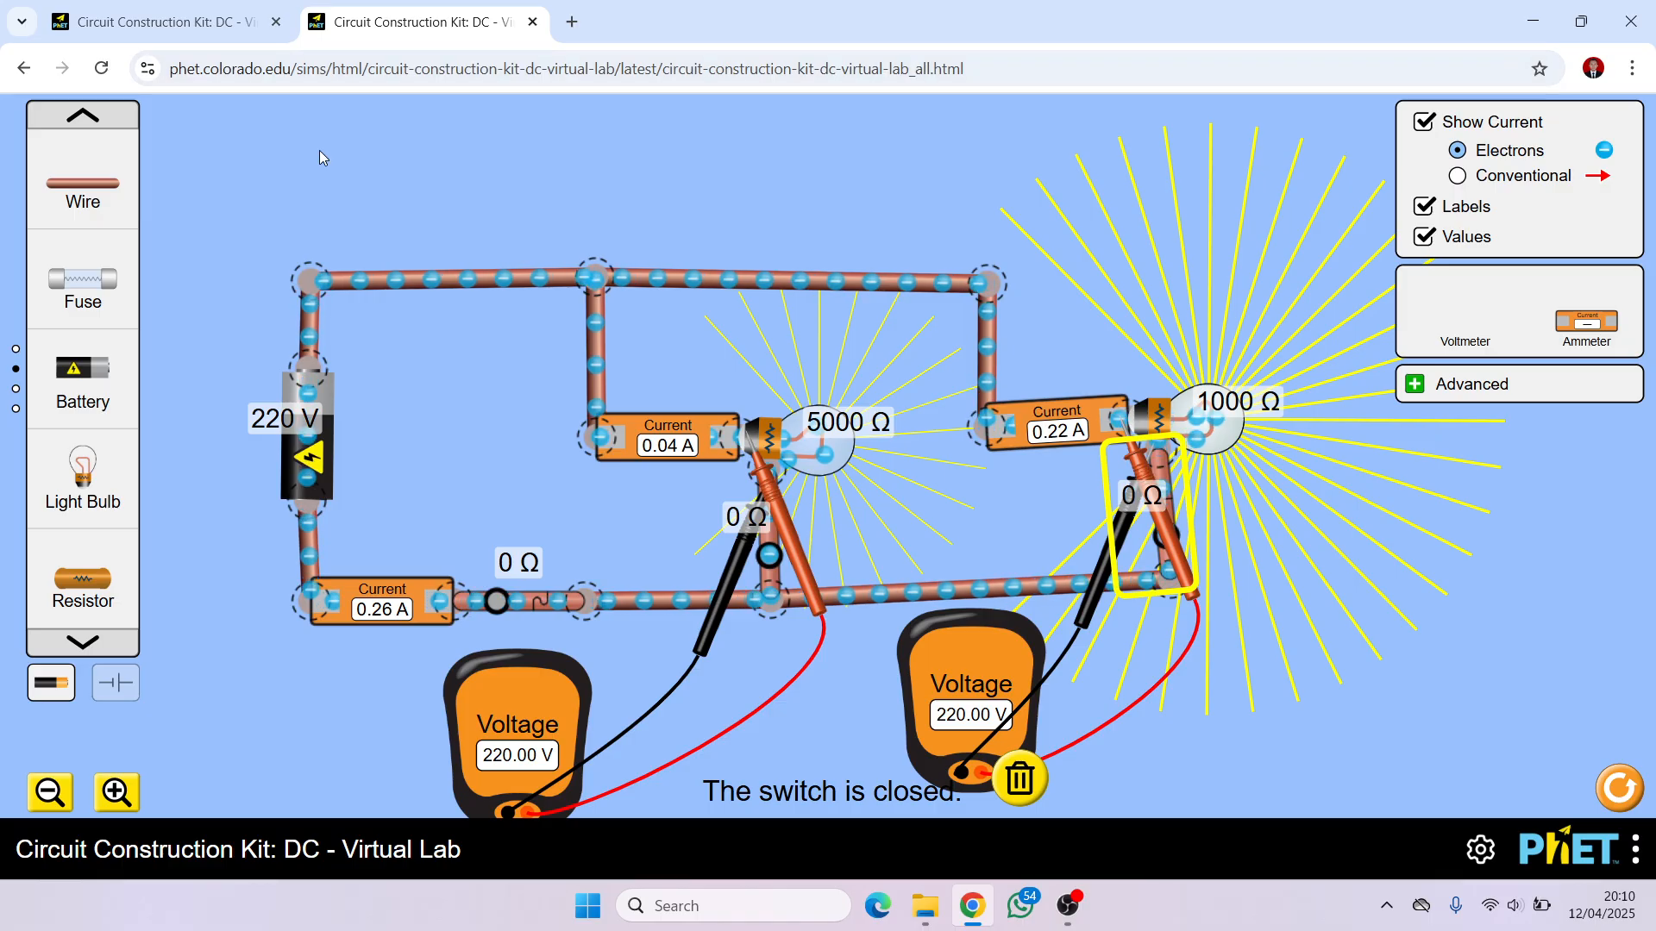
Compare with the 500 V series circuit in the other browser tab, opening and closing its switch, and return to the parallel circuit.
click(160, 24)
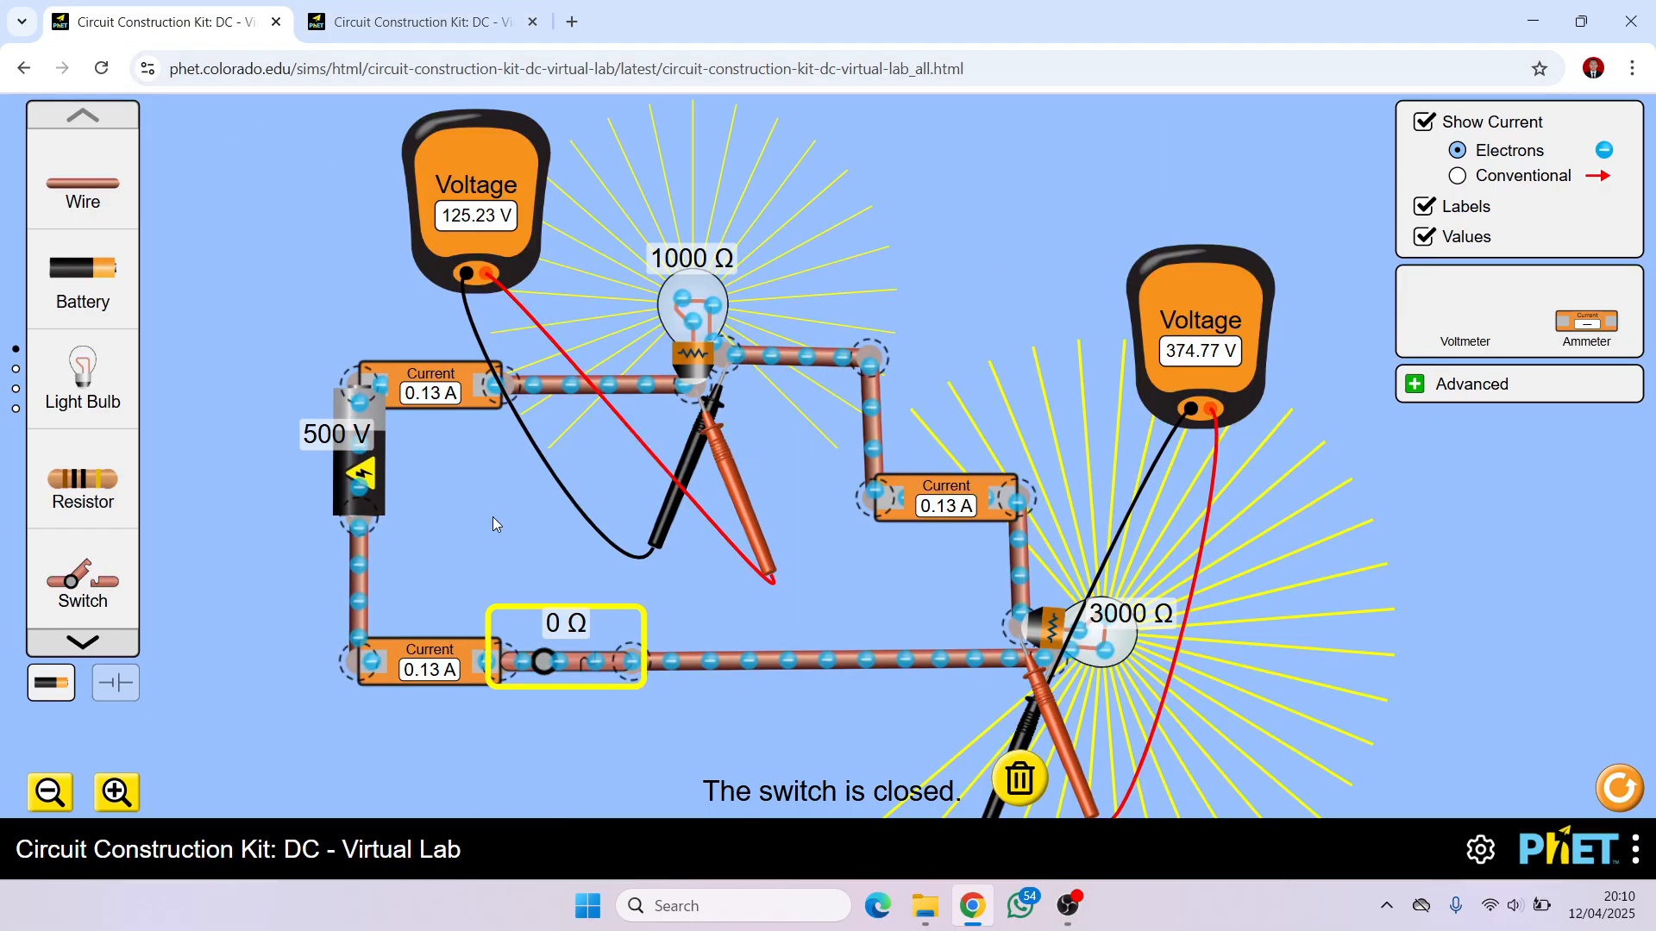
click(589, 671)
click(589, 671)
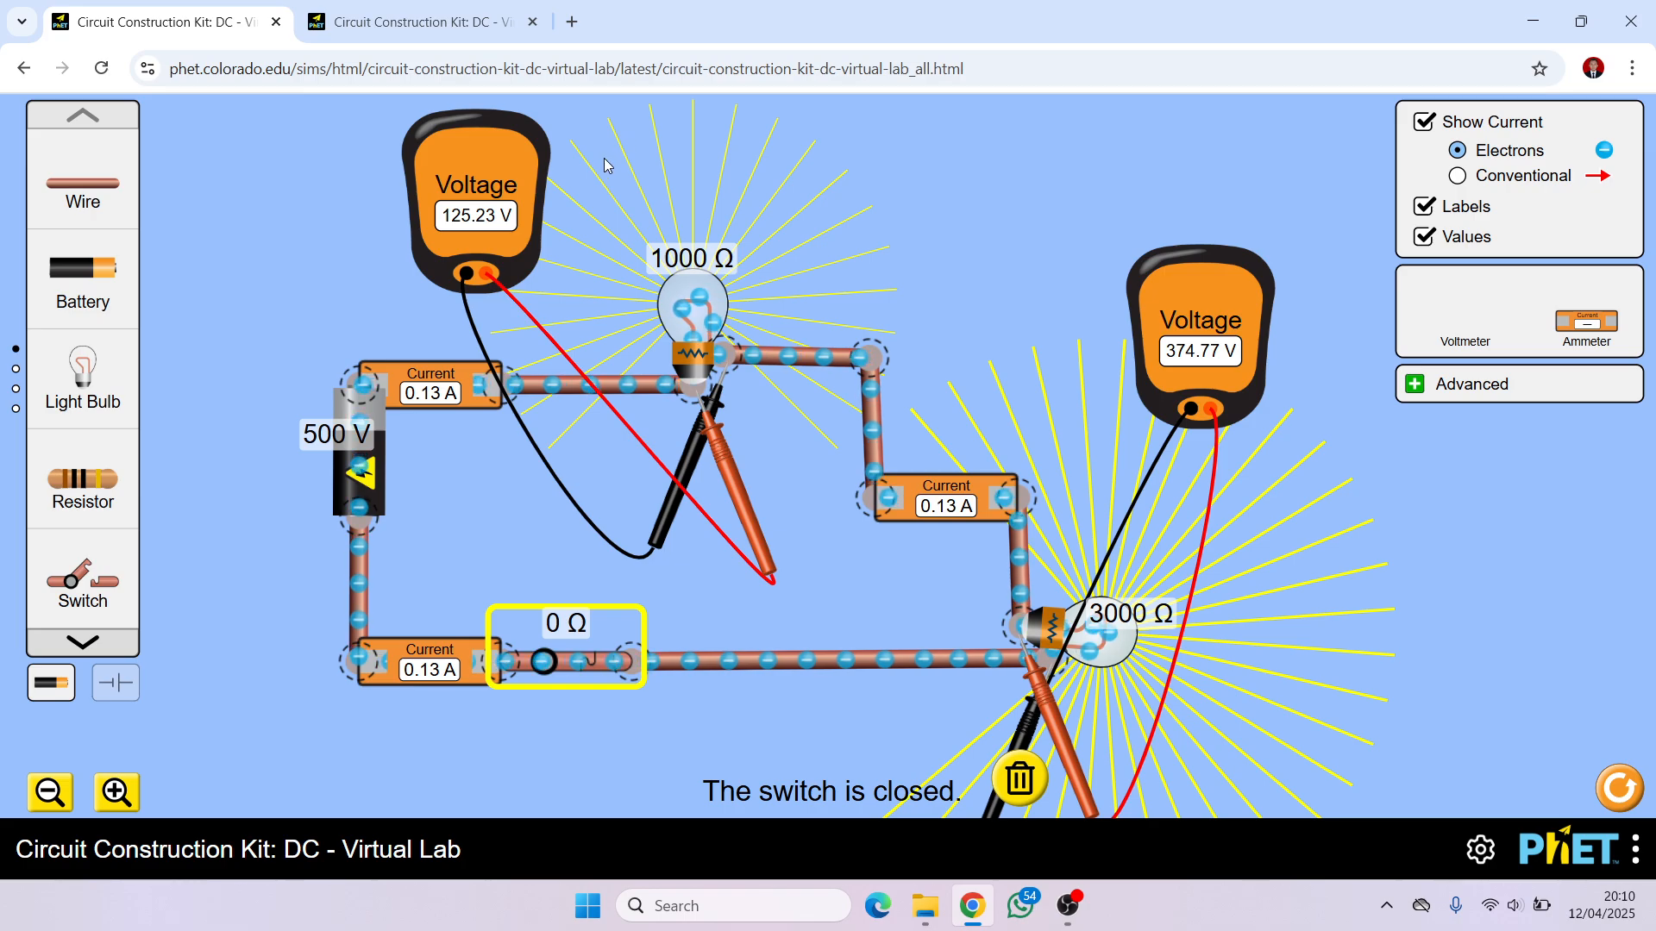
click(449, 26)
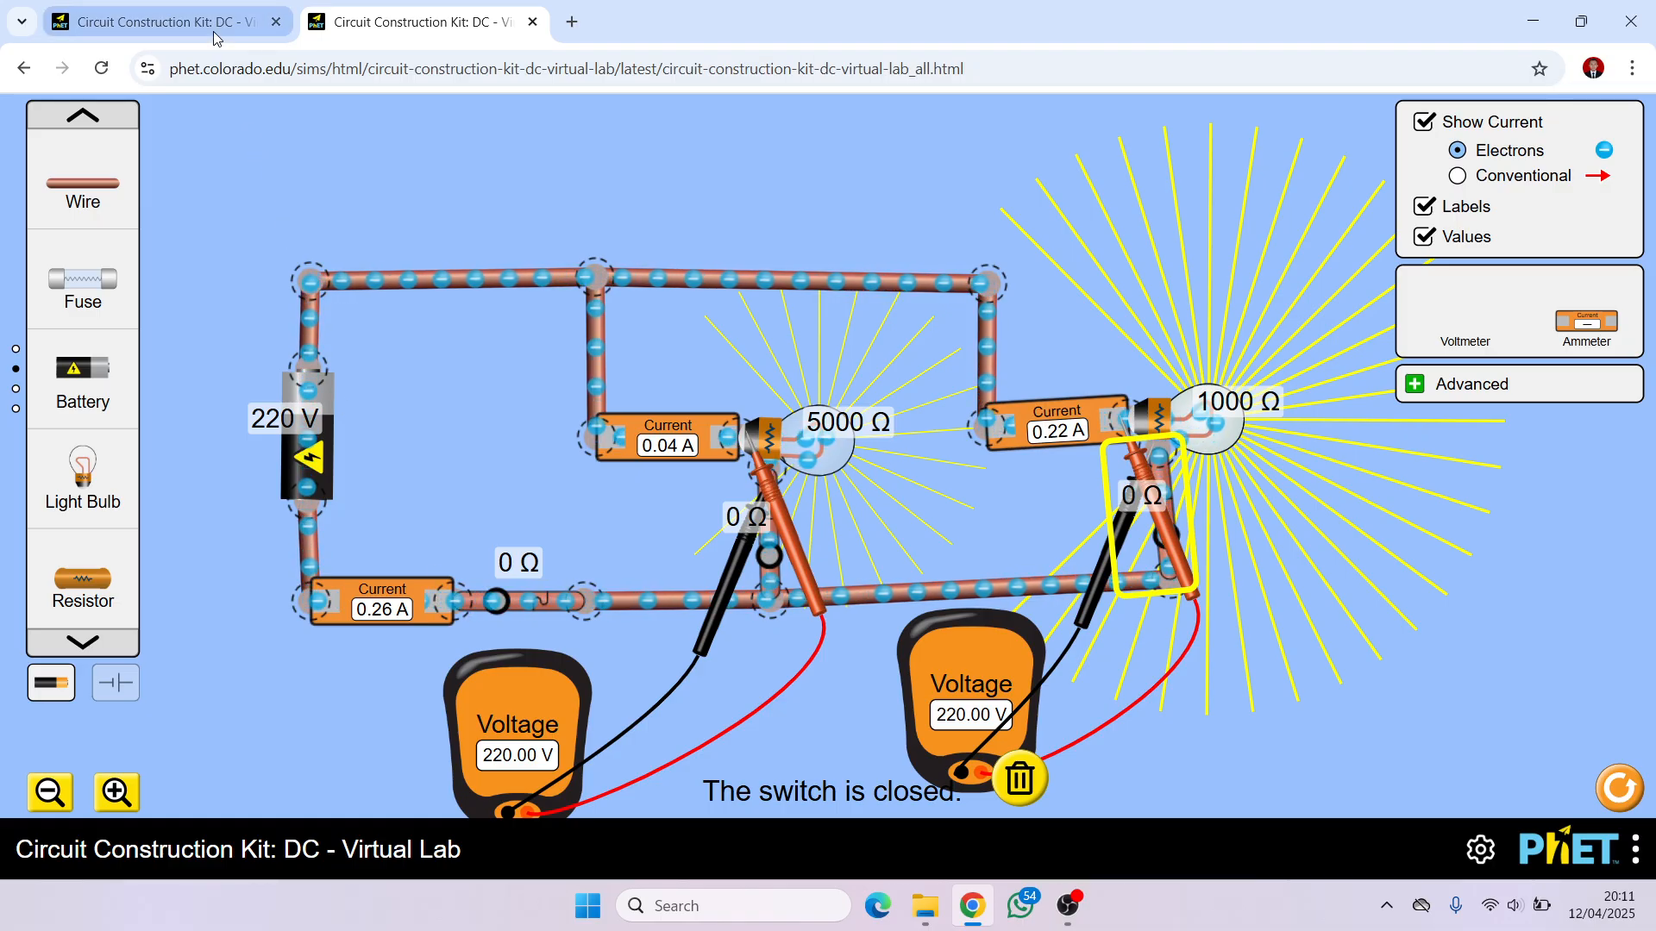
click(155, 22)
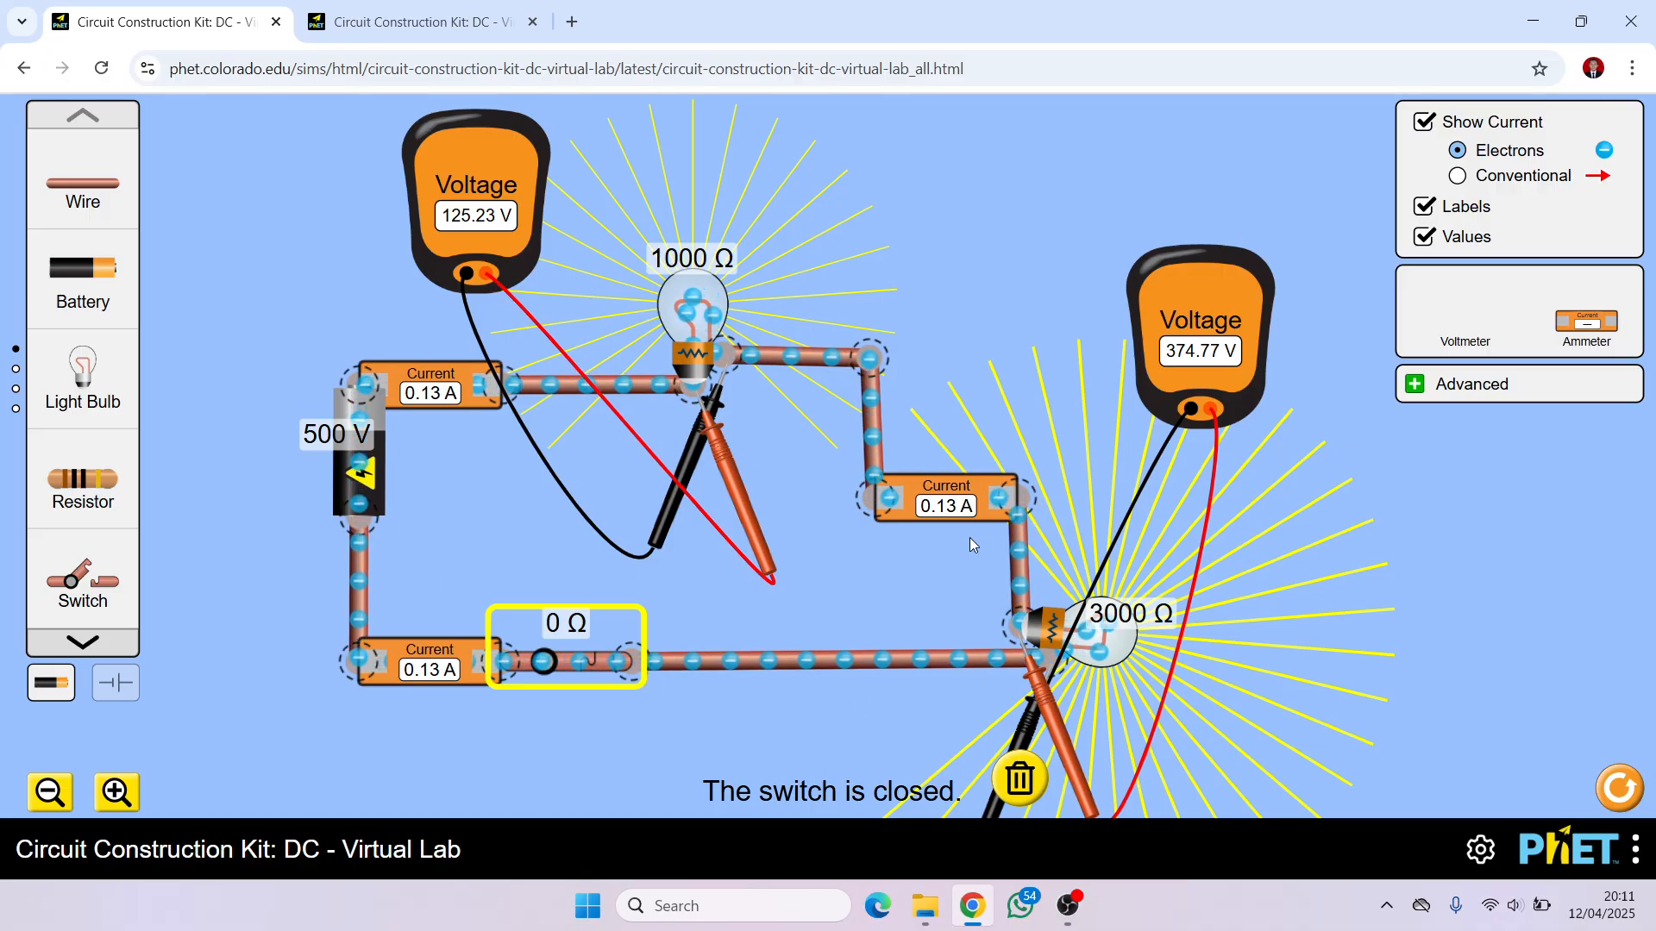
click(580, 675)
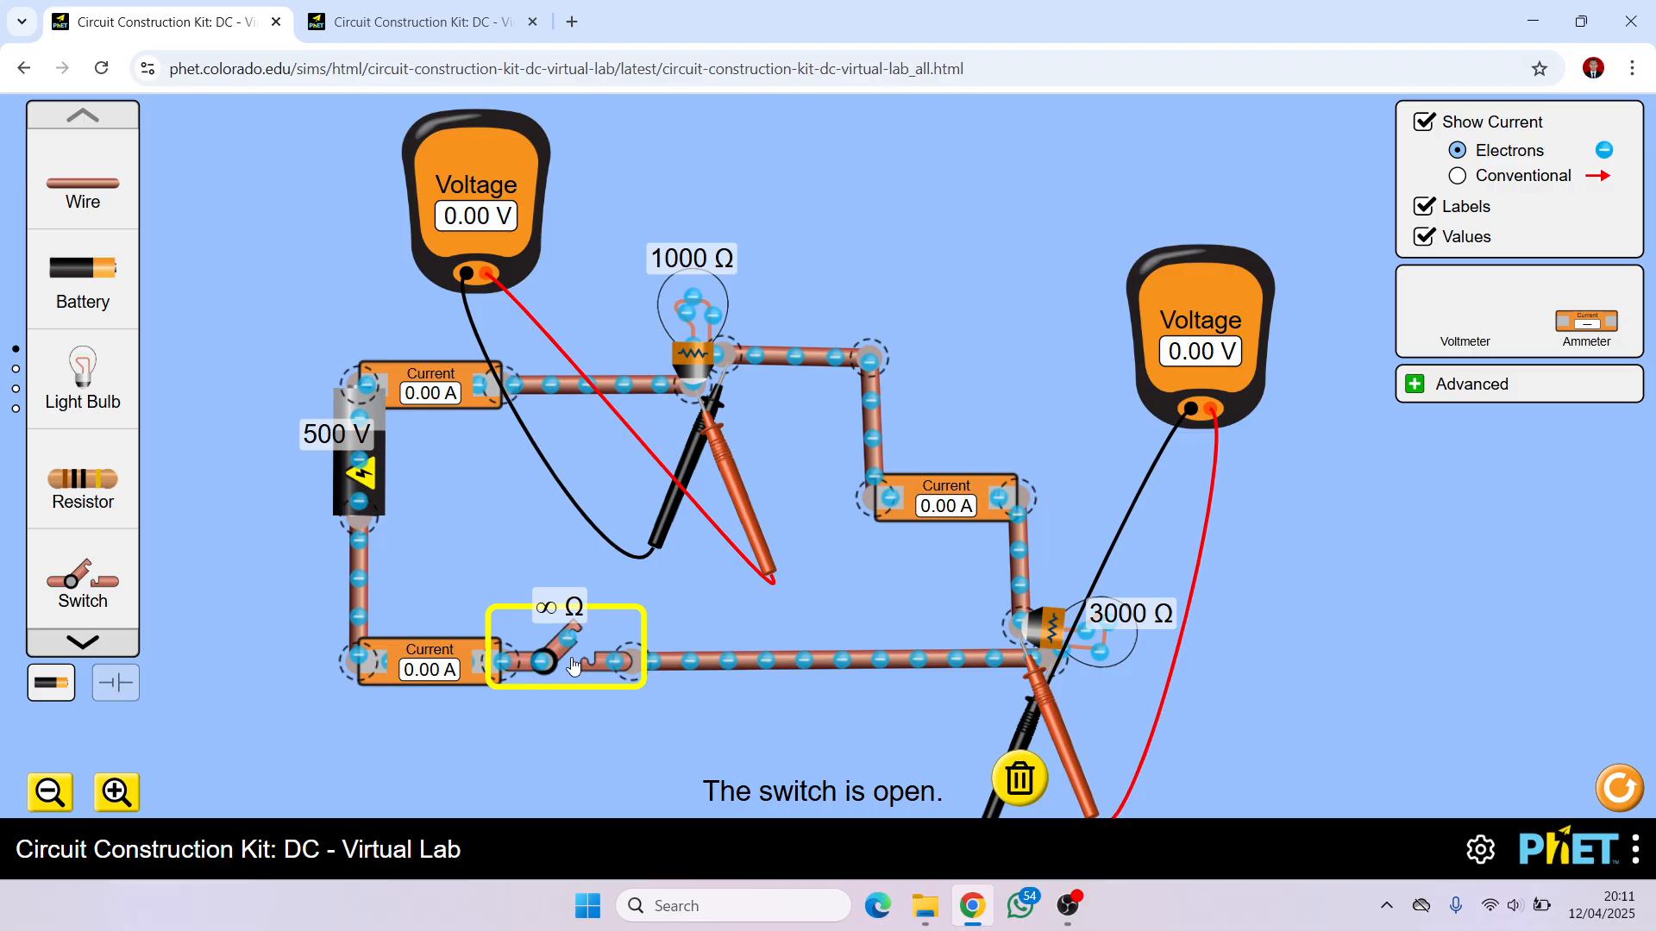
click(574, 665)
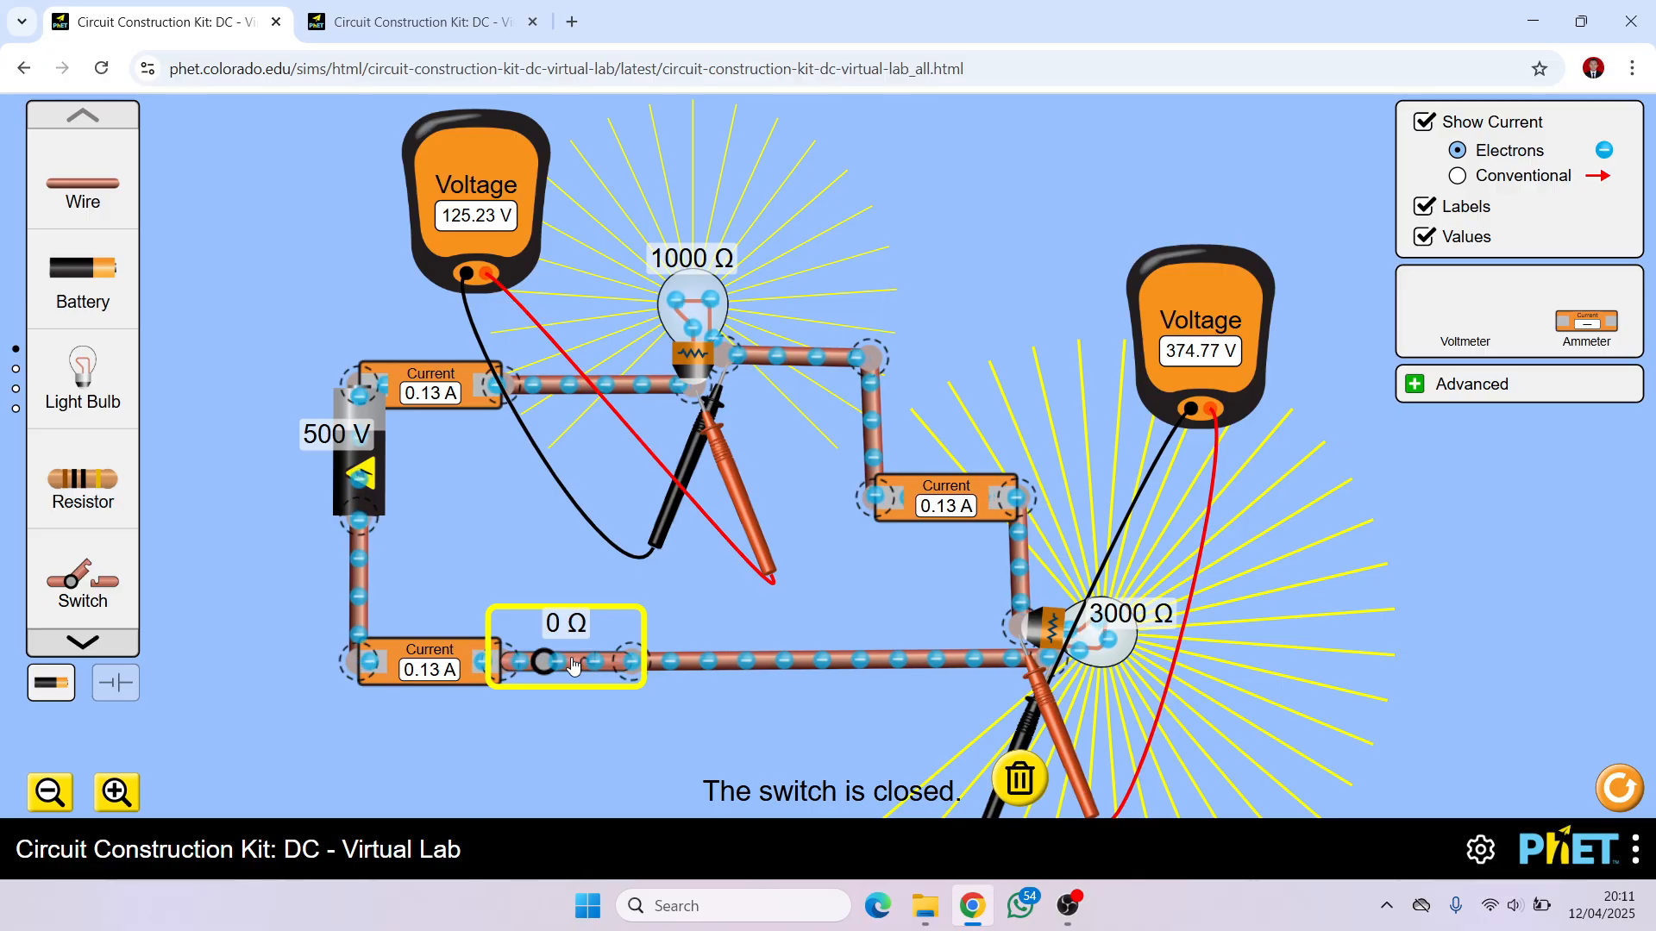
key(ctrl+Tab)
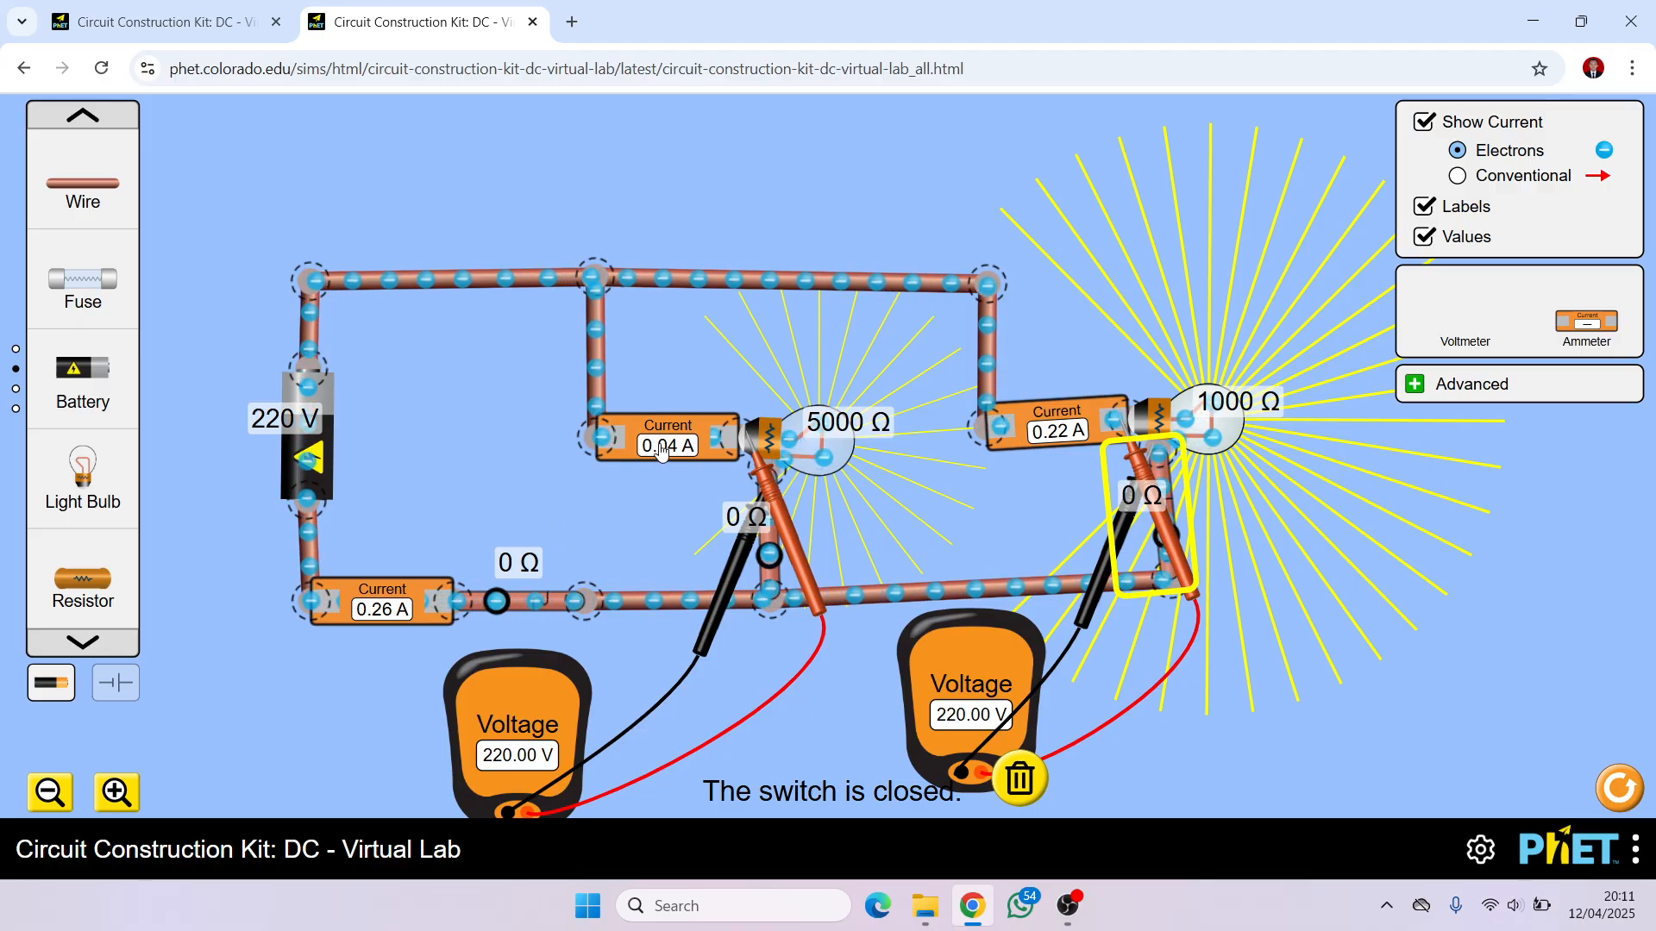
Inspect the 5000 ohm bulb's resistance setting and the battery's voltage setting in the parallel circuit.
click(817, 463)
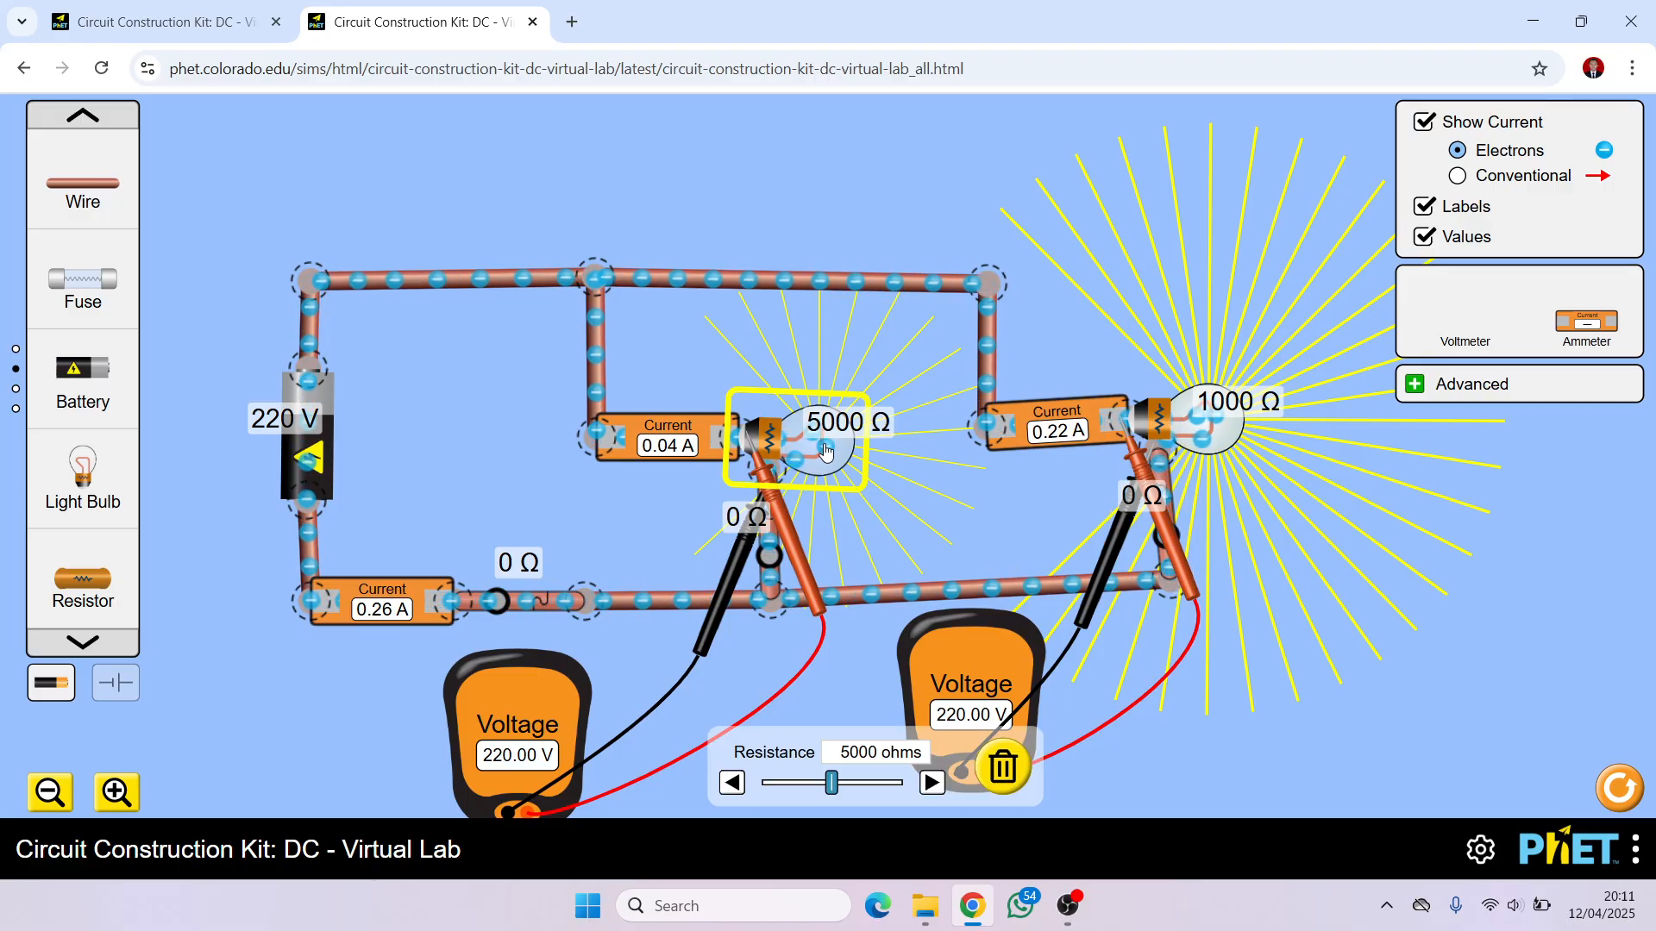
click(954, 514)
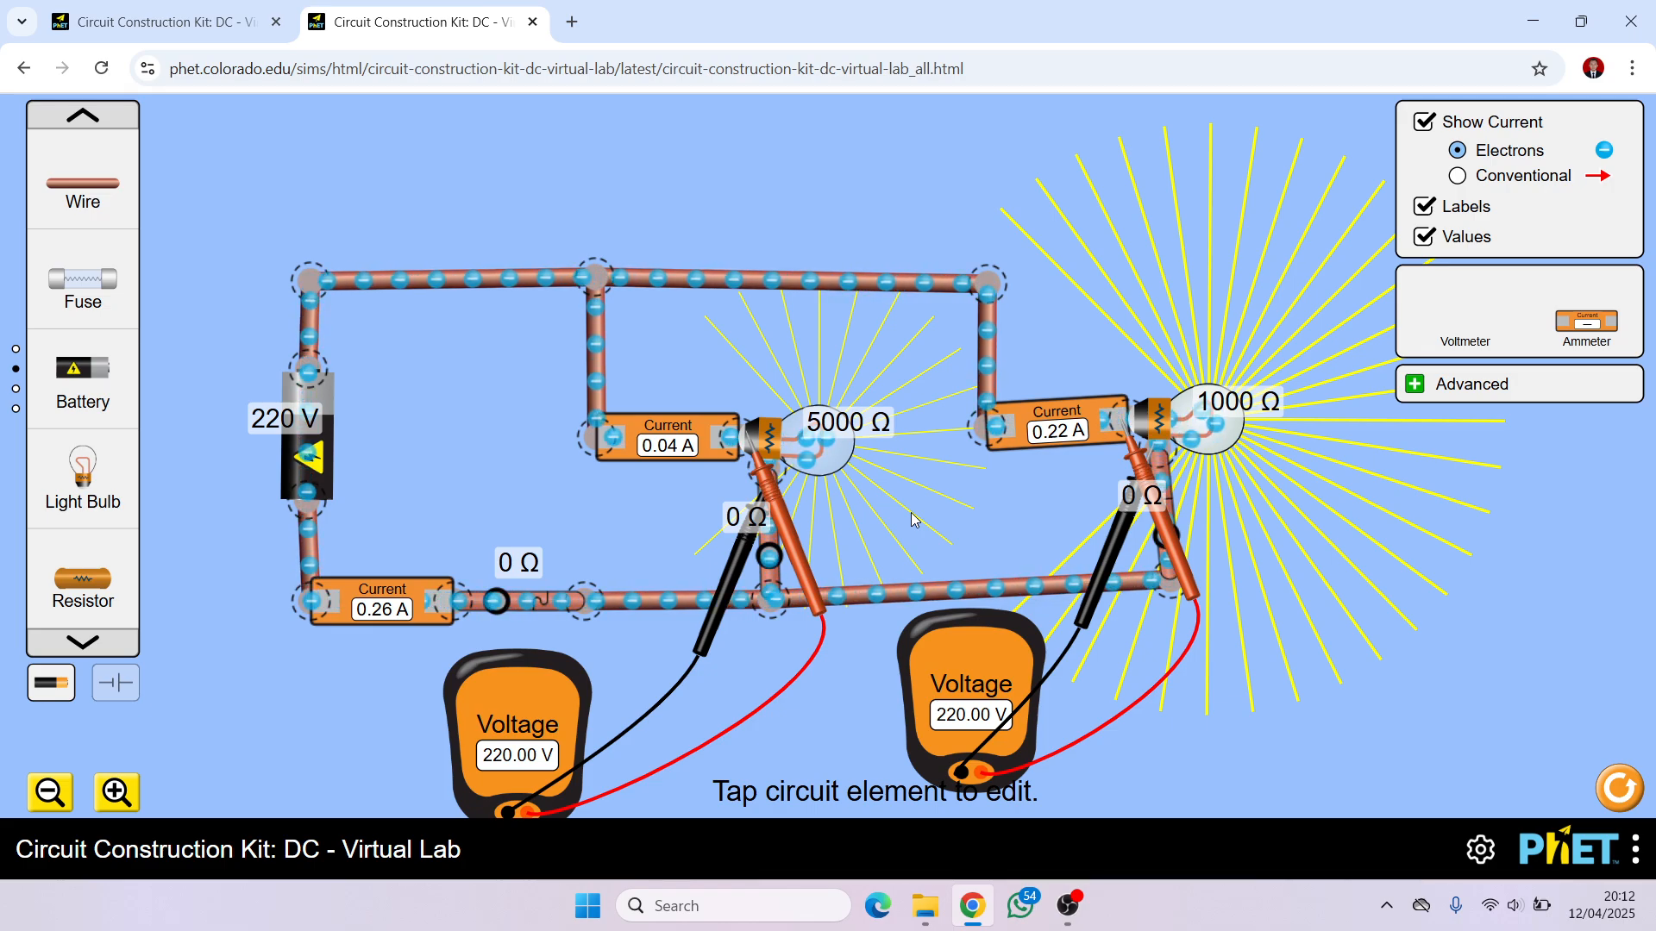
click(294, 416)
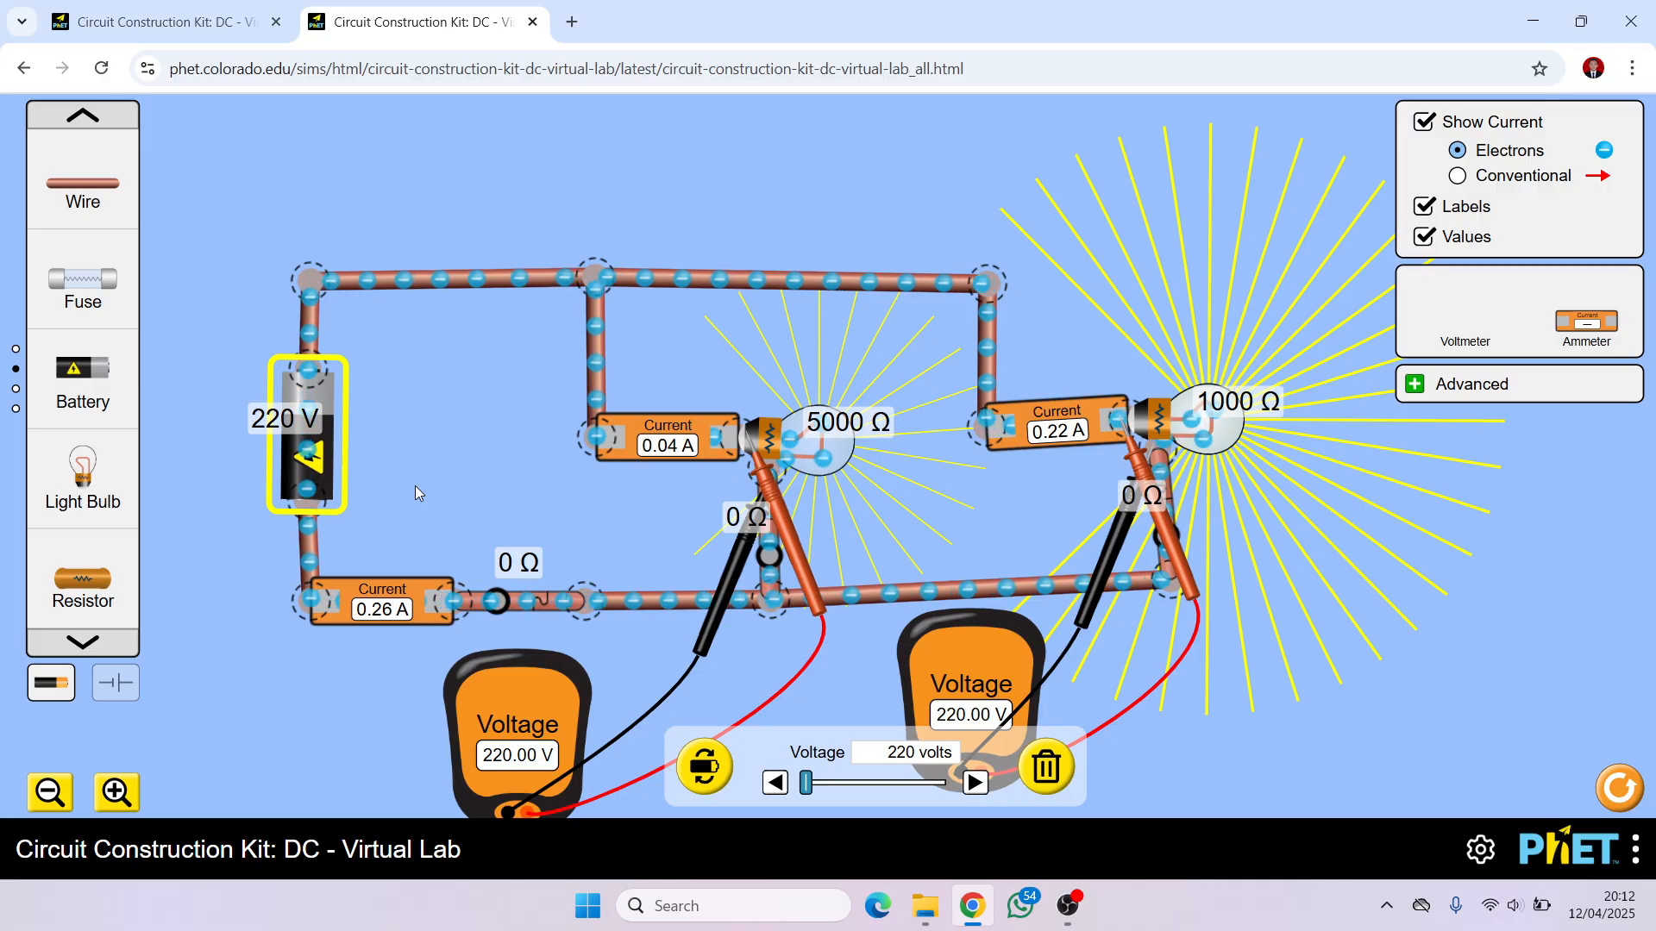
click(415, 485)
click(813, 453)
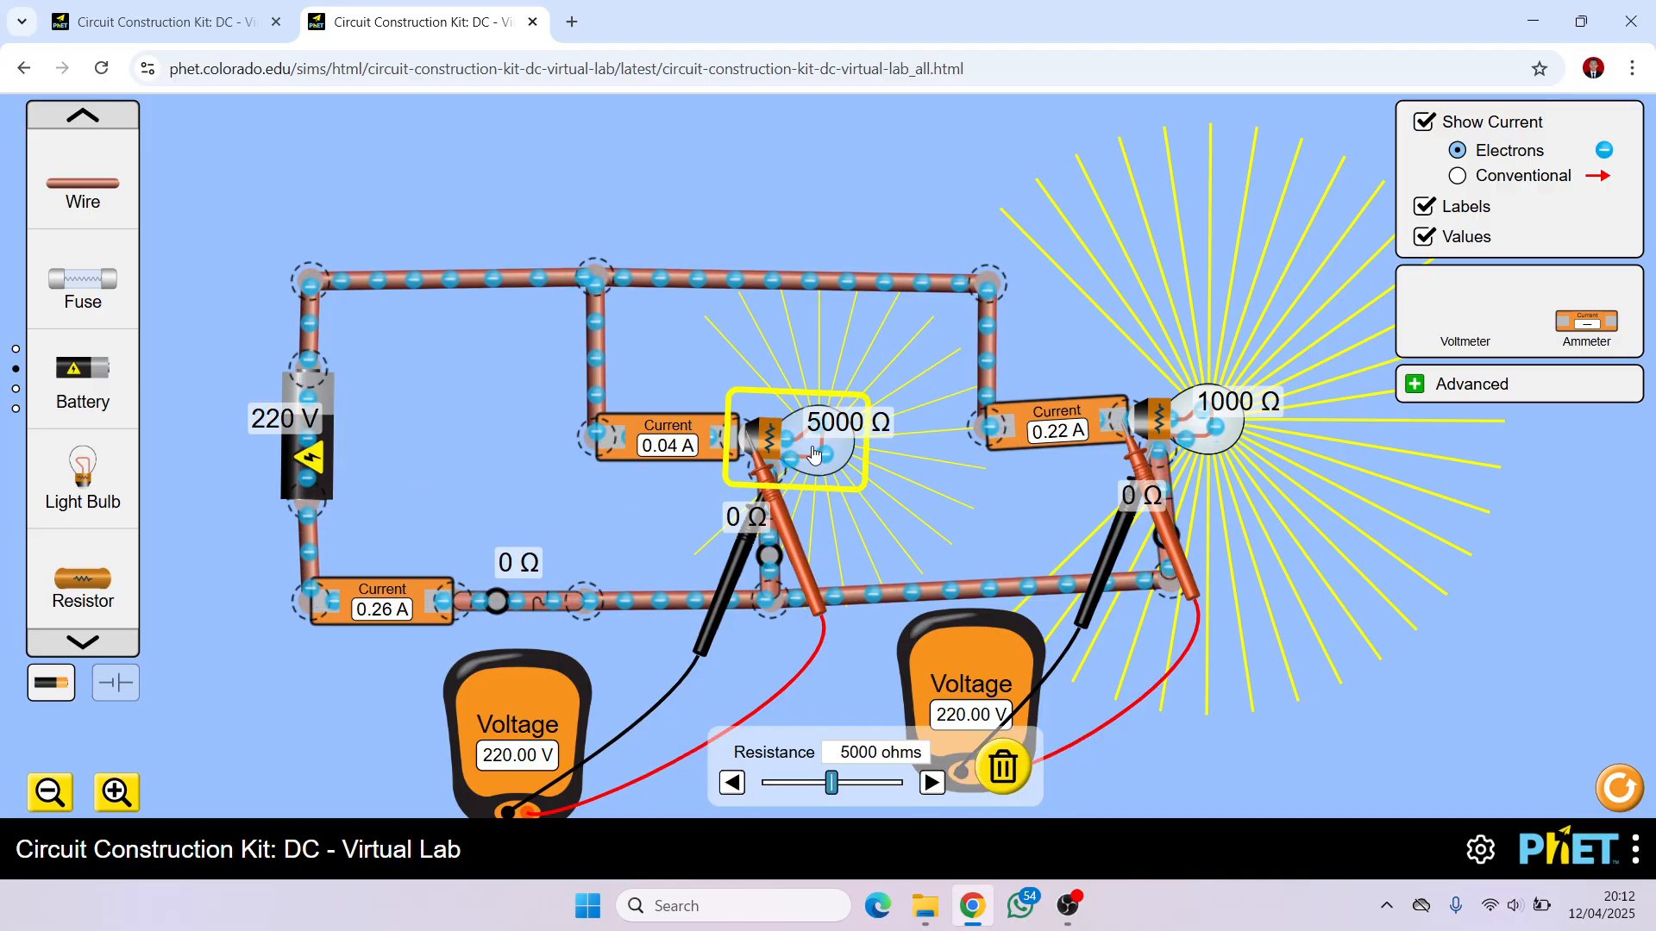
click(992, 473)
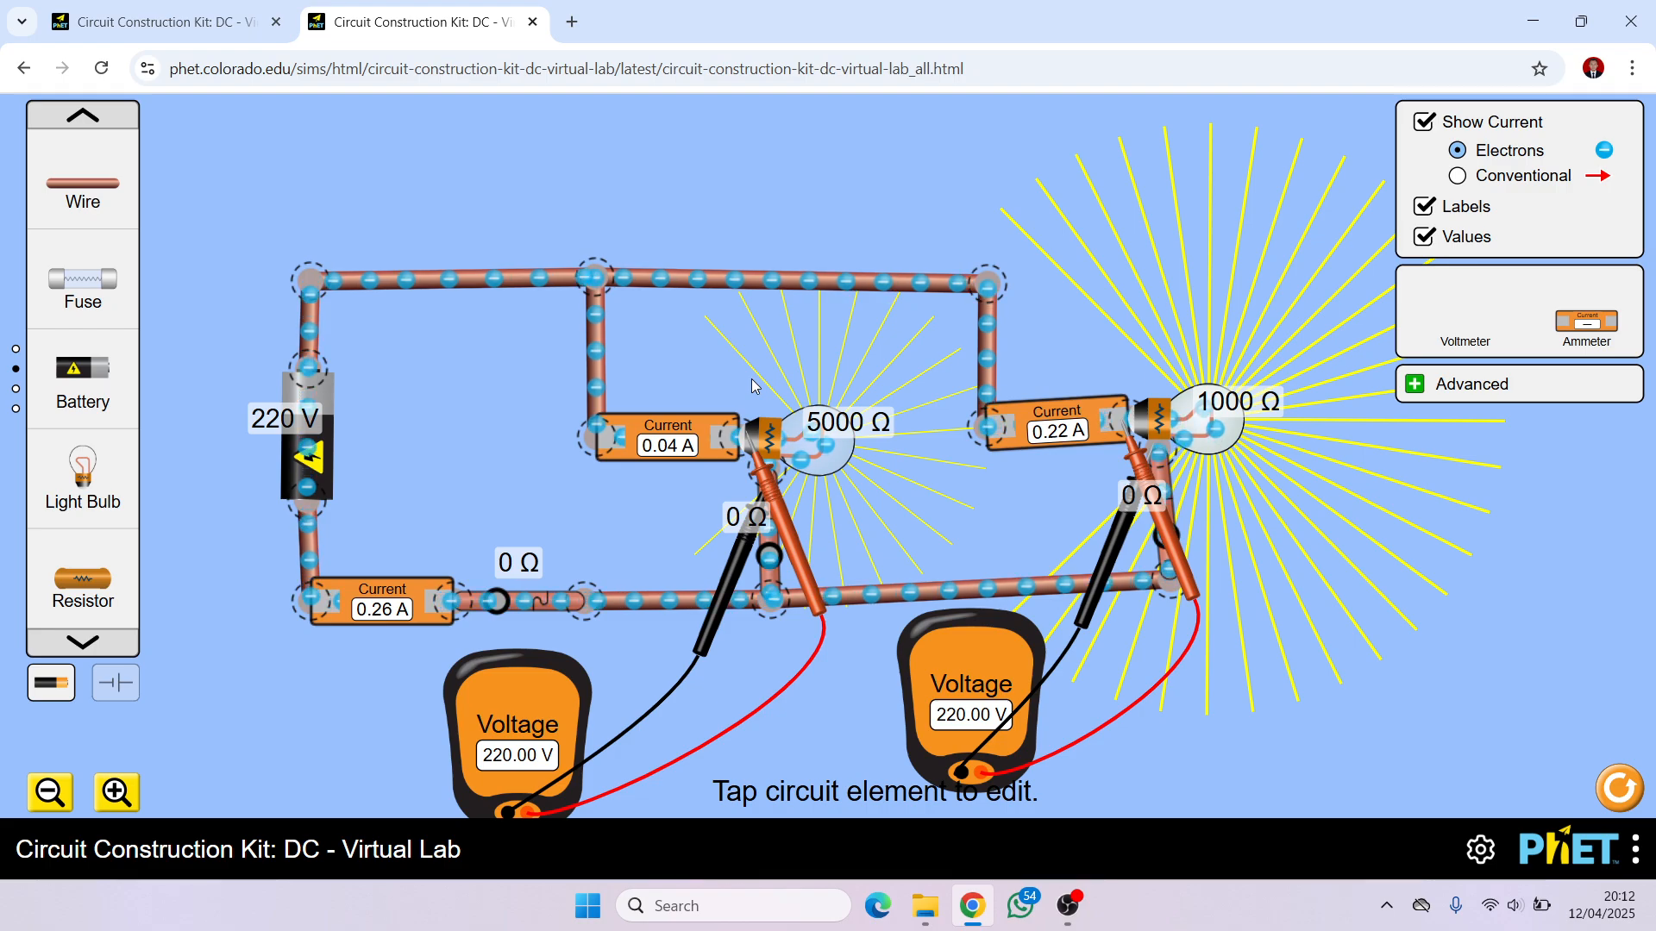